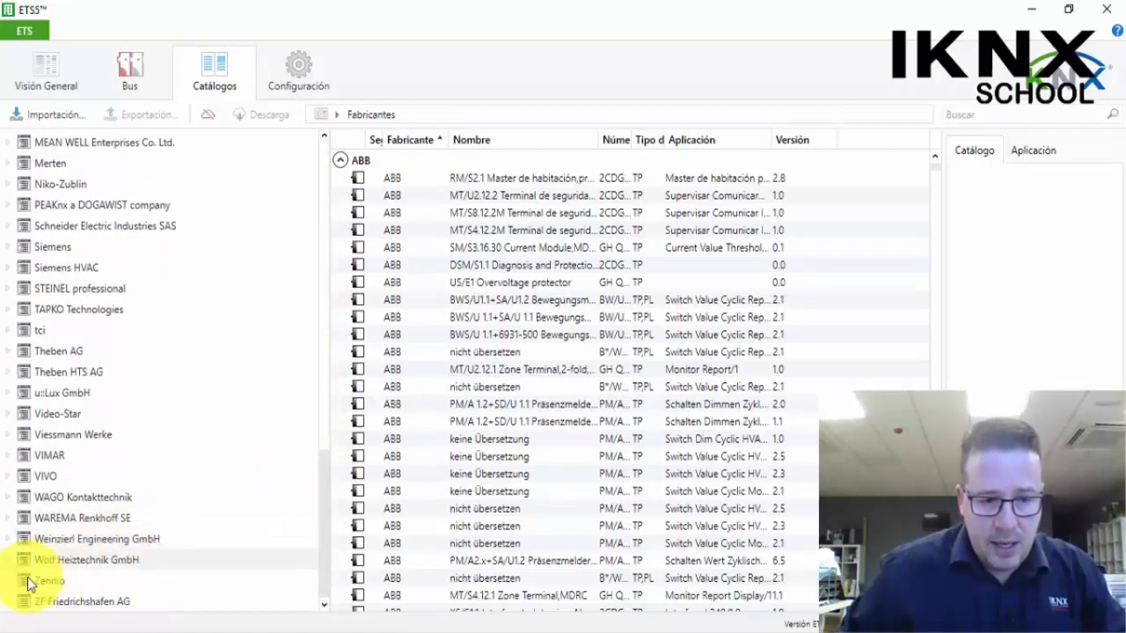
Find the Z41 Pro among Zennio's products in the catalogue and review its catalogue and application details
click(51, 580)
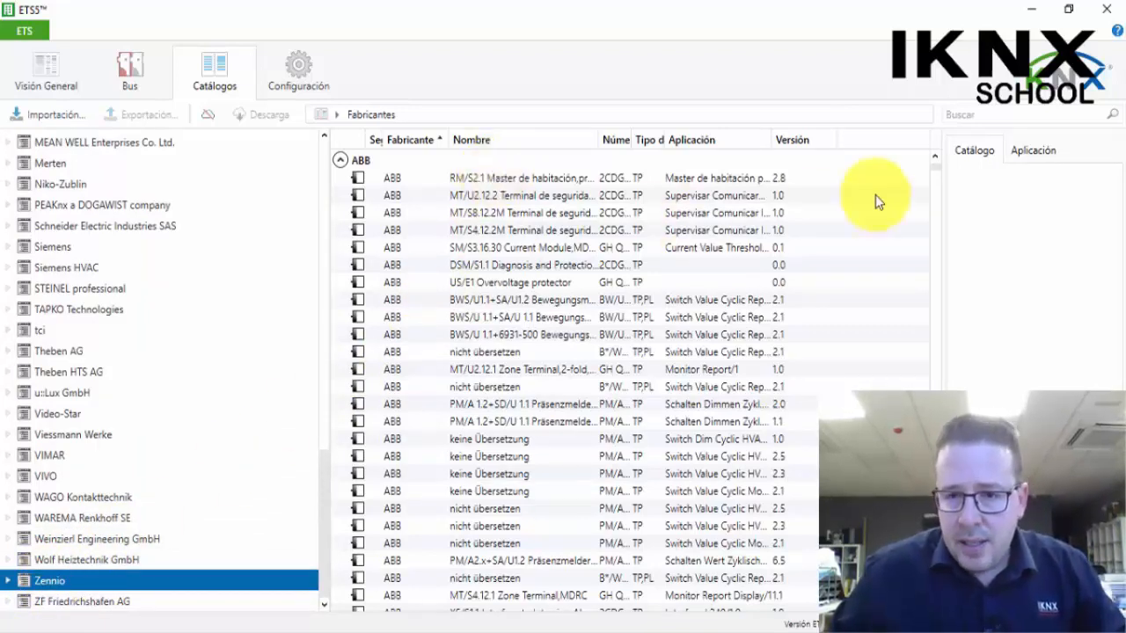
click(86, 580)
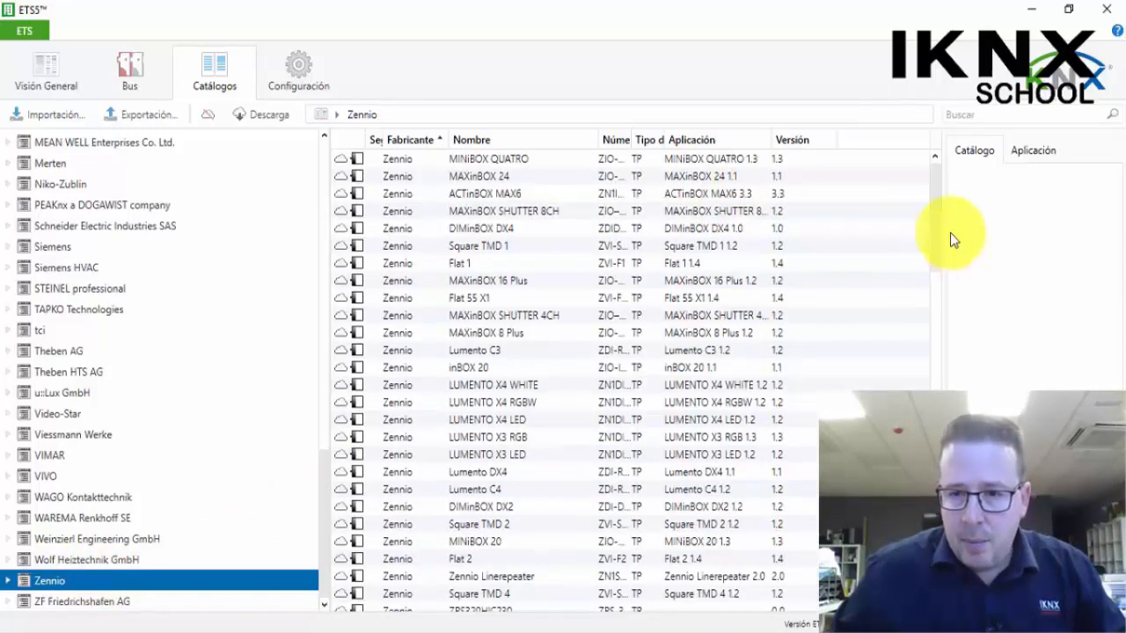
drag(937, 207, 892, 437)
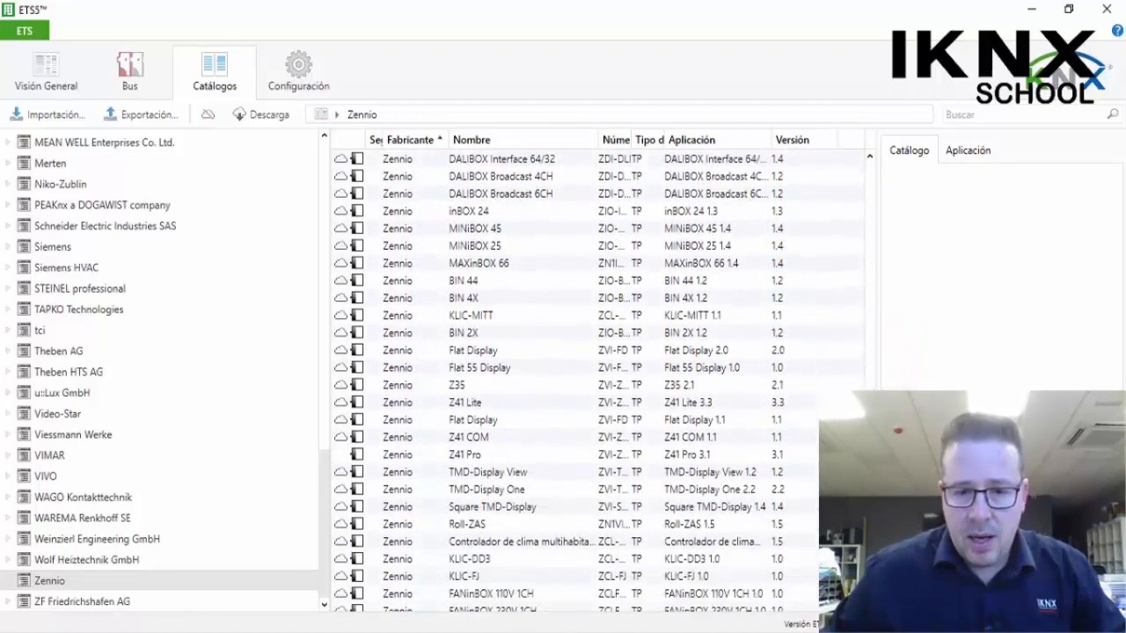
click(472, 460)
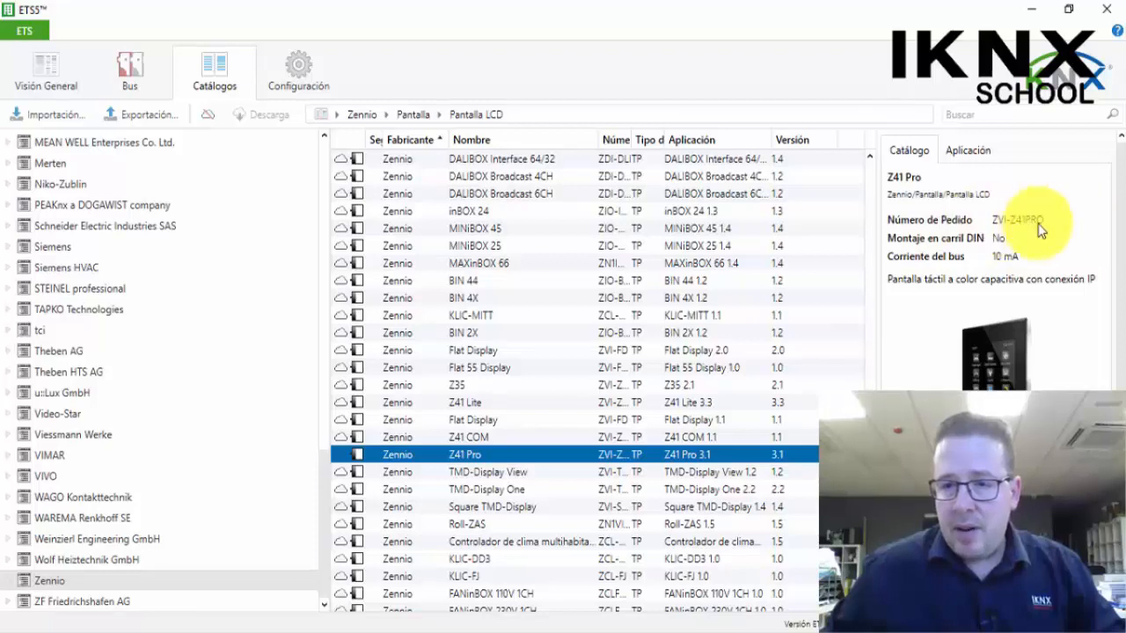
click(973, 154)
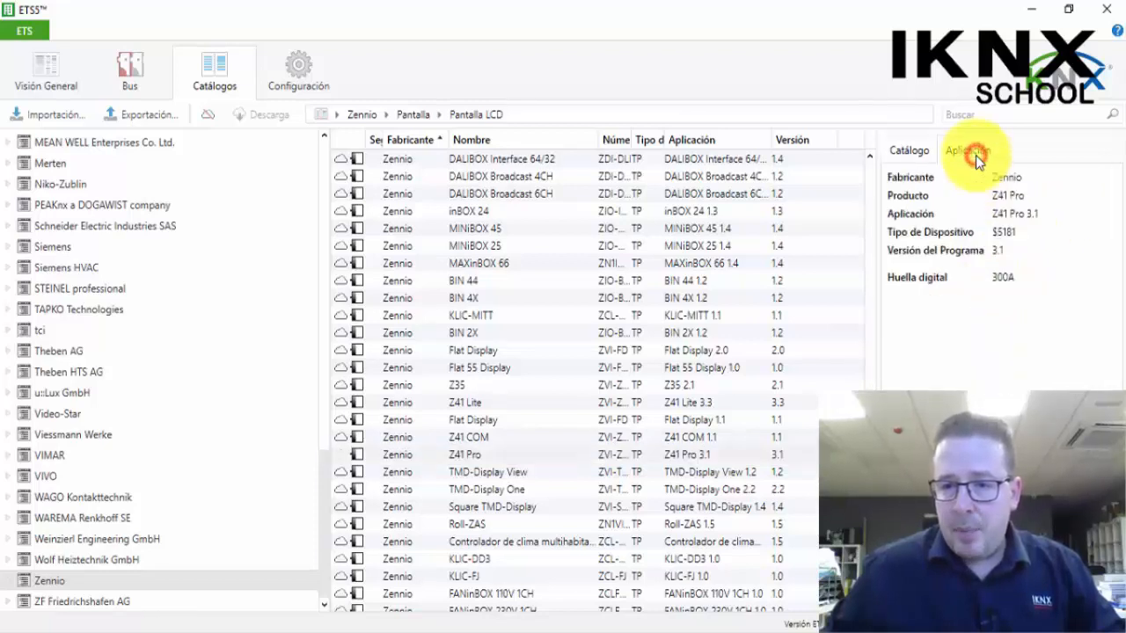
click(906, 147)
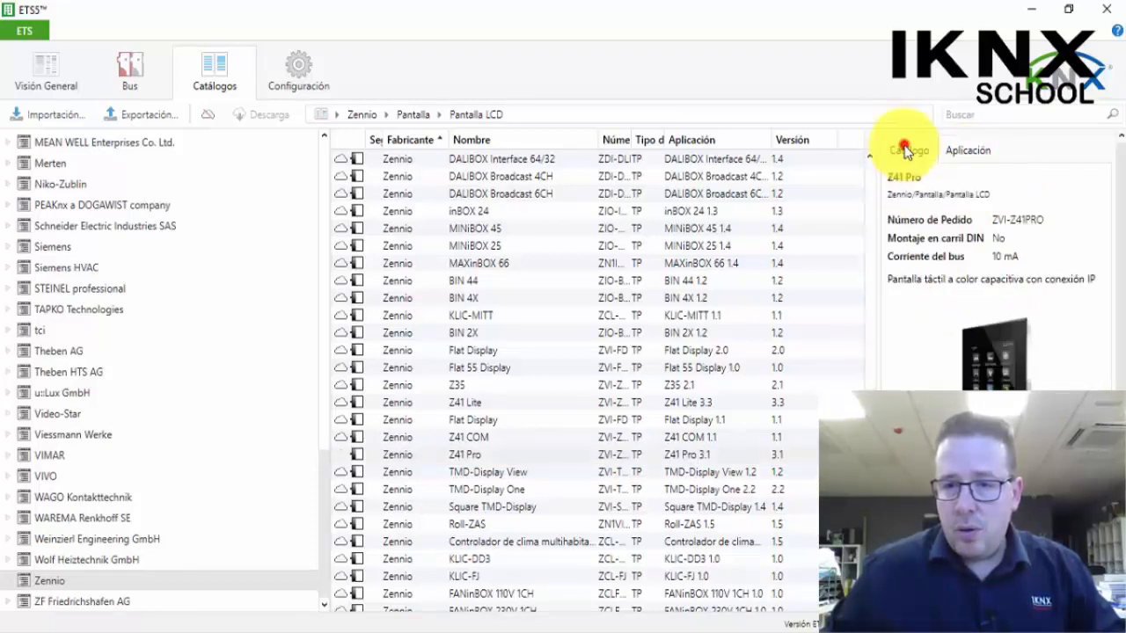
Compare the catalogue details of other Zennio devices such as Flat Display, MINiBOX 45 and Z41 Lite, returning to Z41 Pro
click(481, 456)
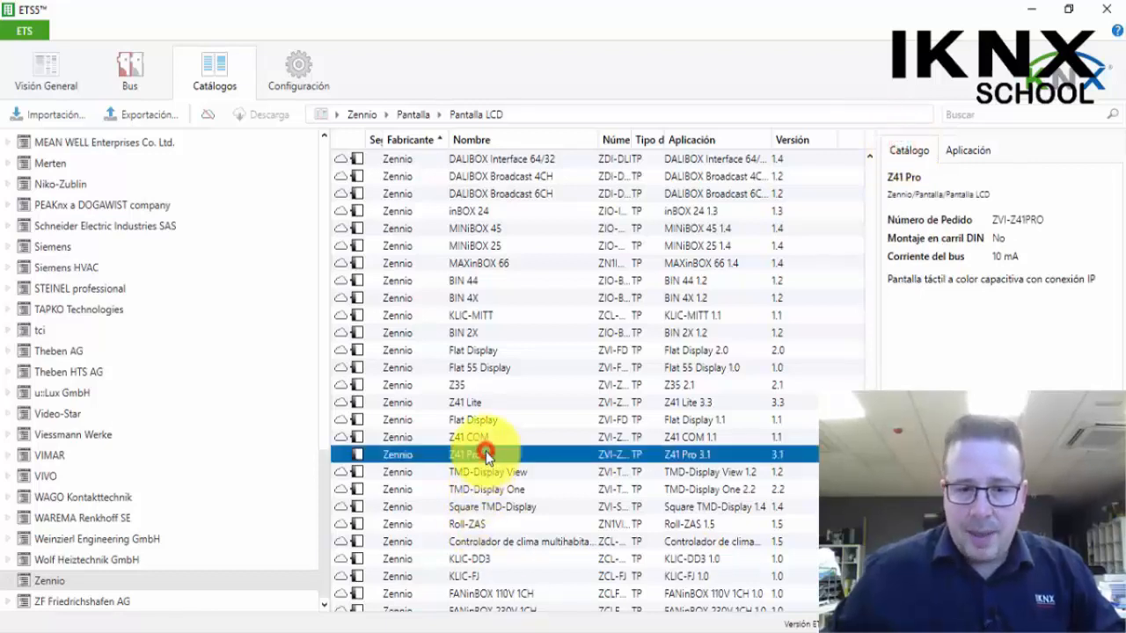
click(471, 386)
click(466, 351)
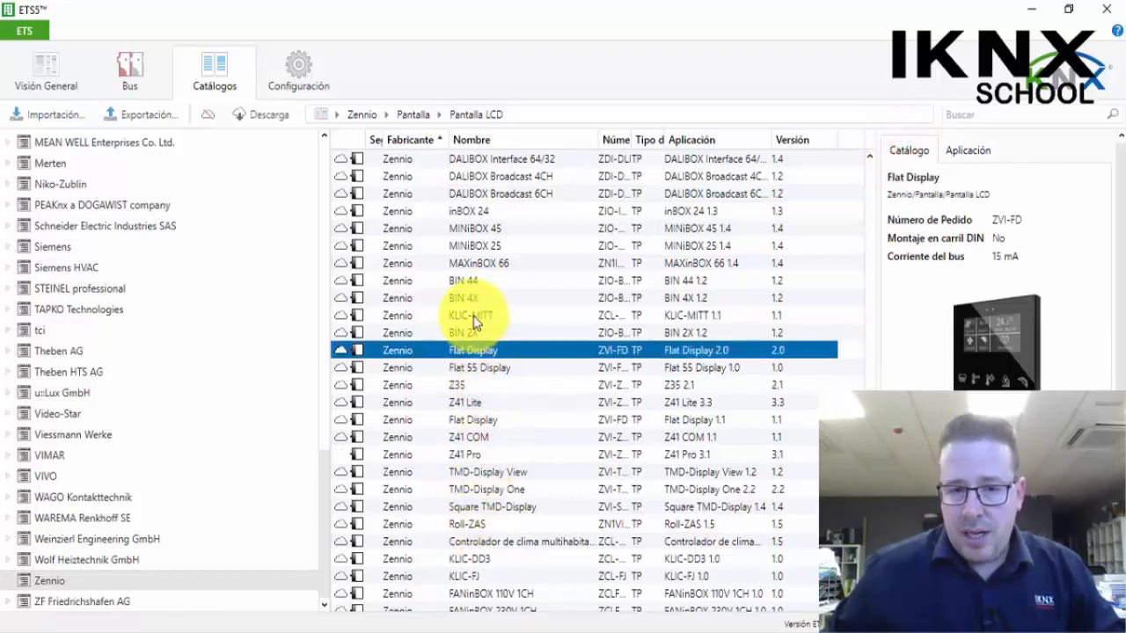
click(472, 315)
click(474, 297)
click(483, 263)
click(484, 229)
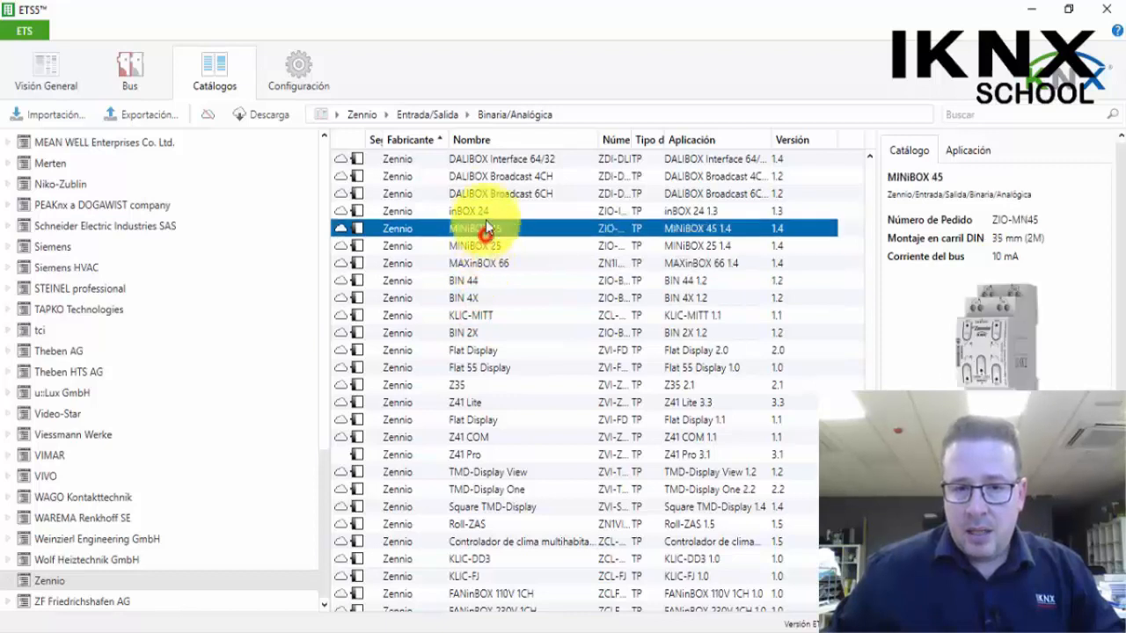
click(484, 207)
click(471, 298)
click(466, 350)
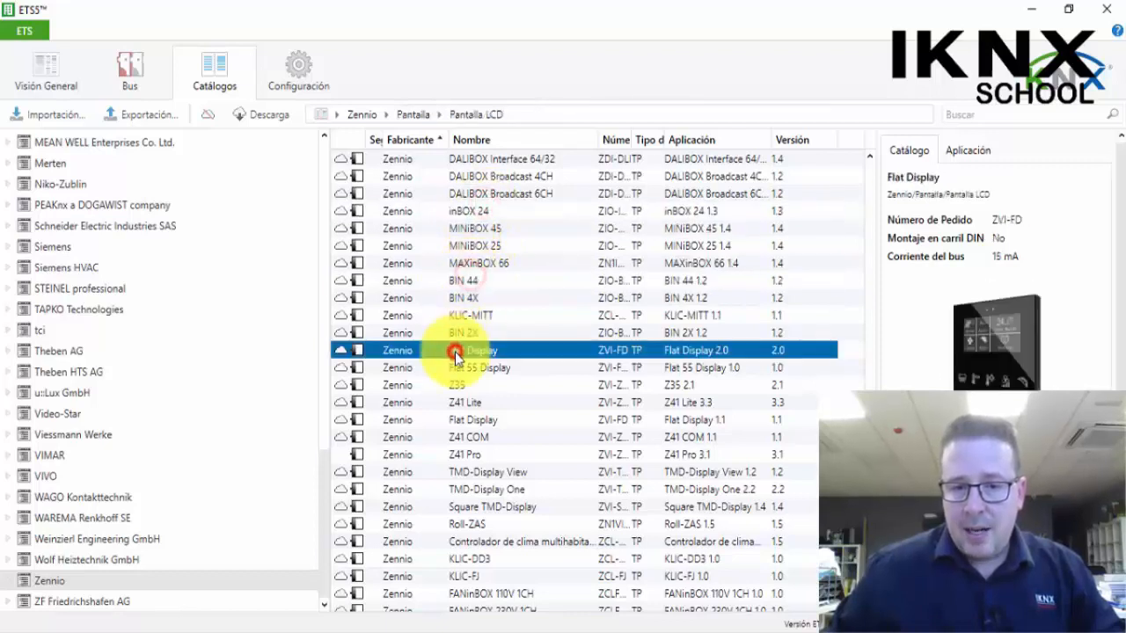
click(465, 402)
click(479, 456)
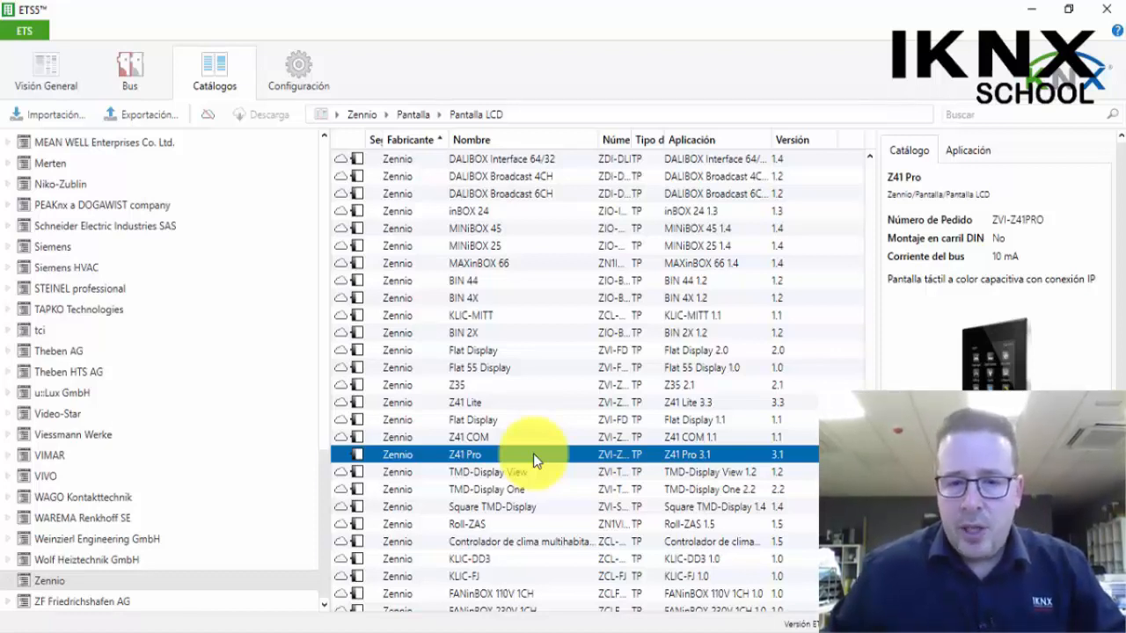
Create a project named "Z41 PRO" with IP backbone, TP line 1.1 and three-level group addresses
click(44, 60)
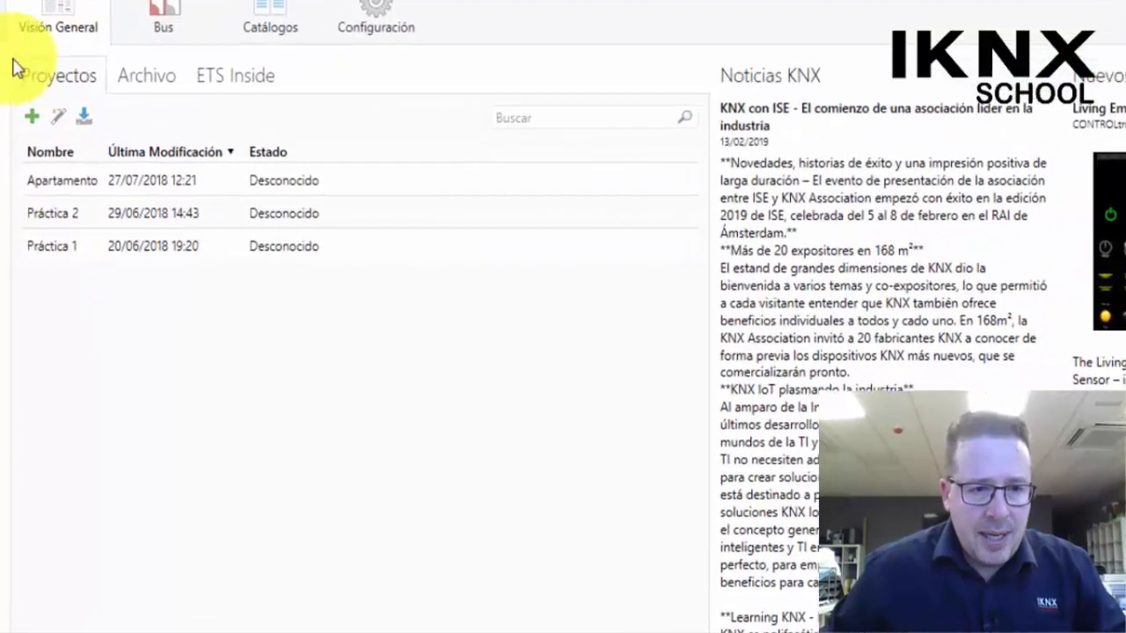
click(26, 157)
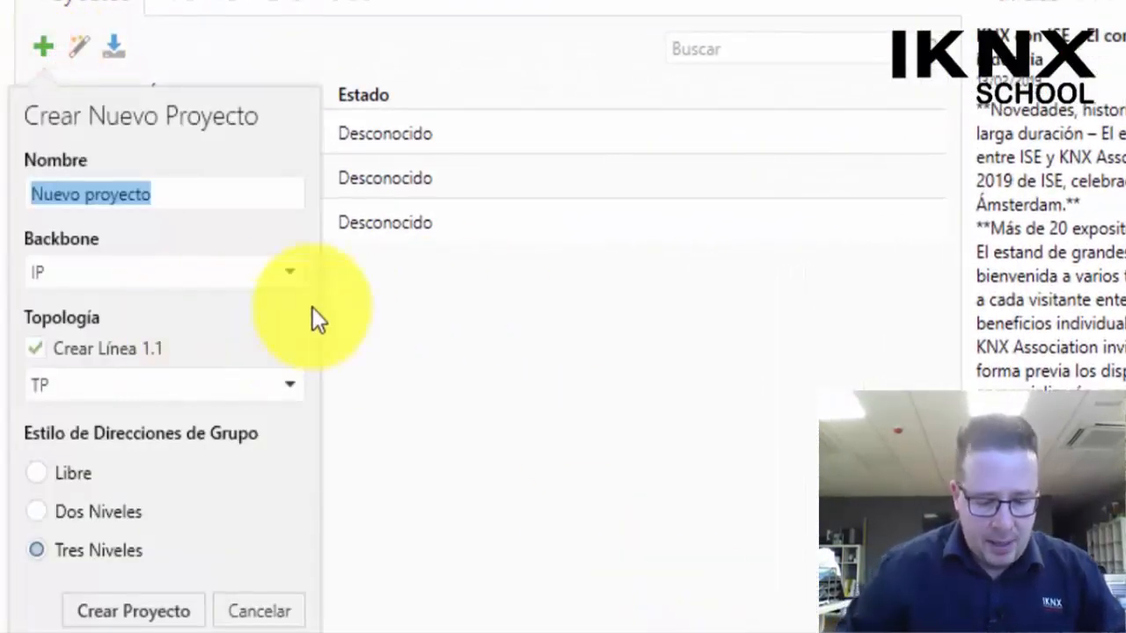
text(Z41)
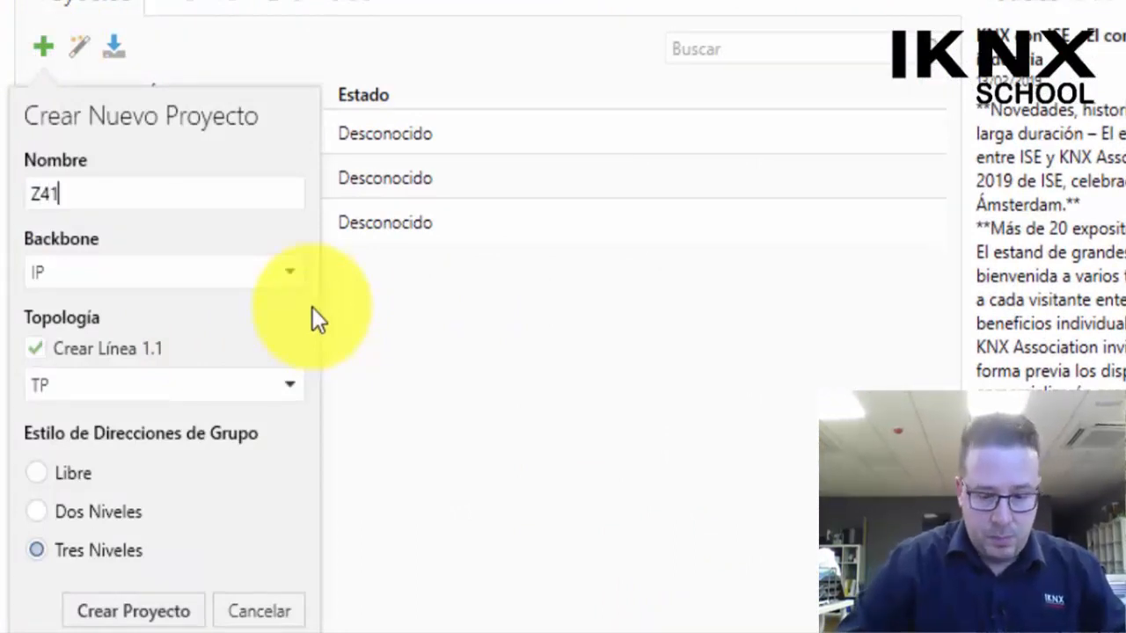
text( PRO)
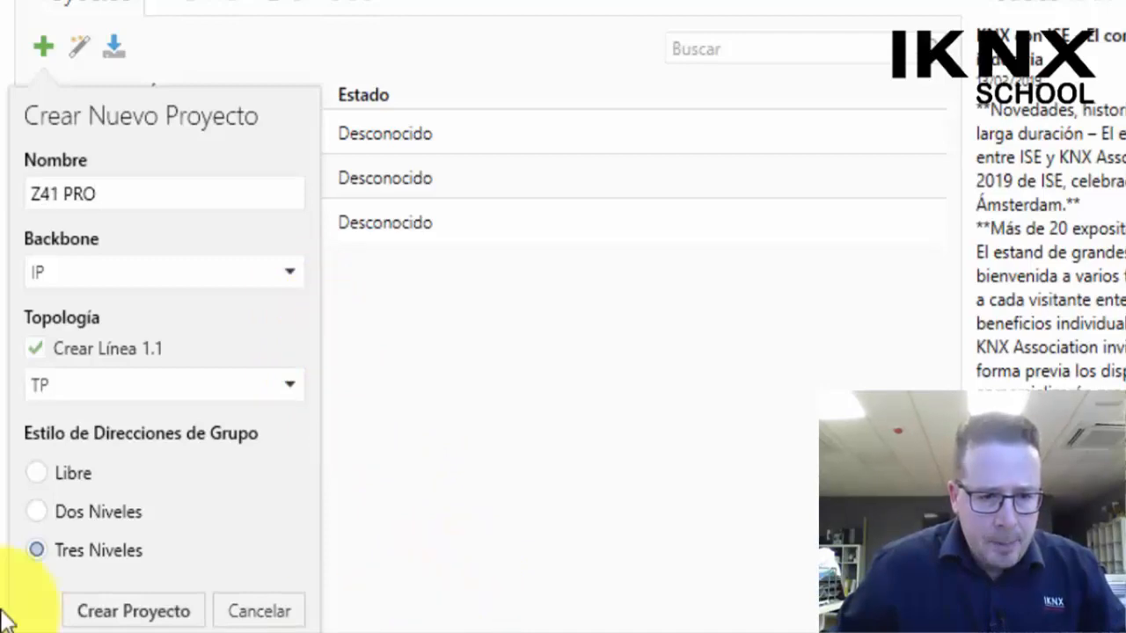
click(73, 546)
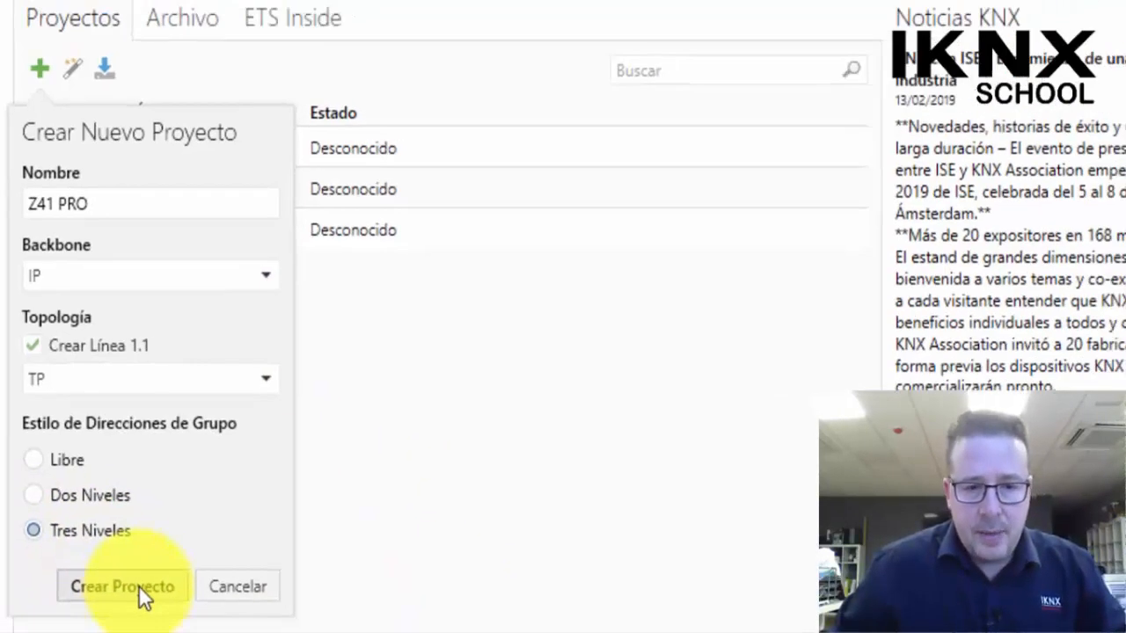
click(149, 610)
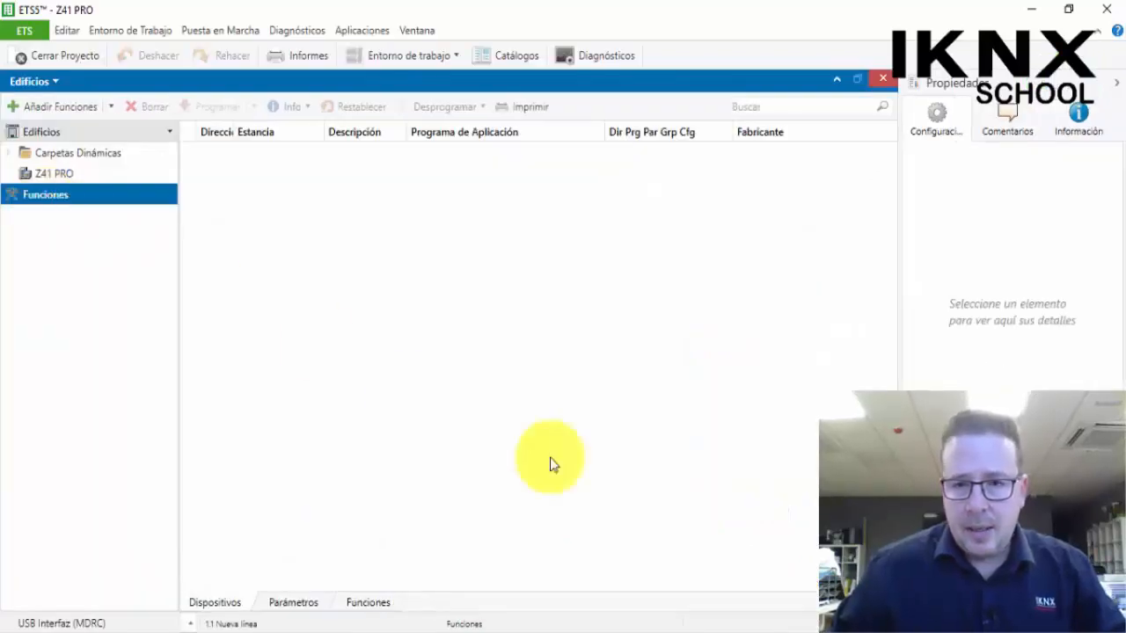
Add one room named "Salón" to the Z41 PRO building
click(53, 173)
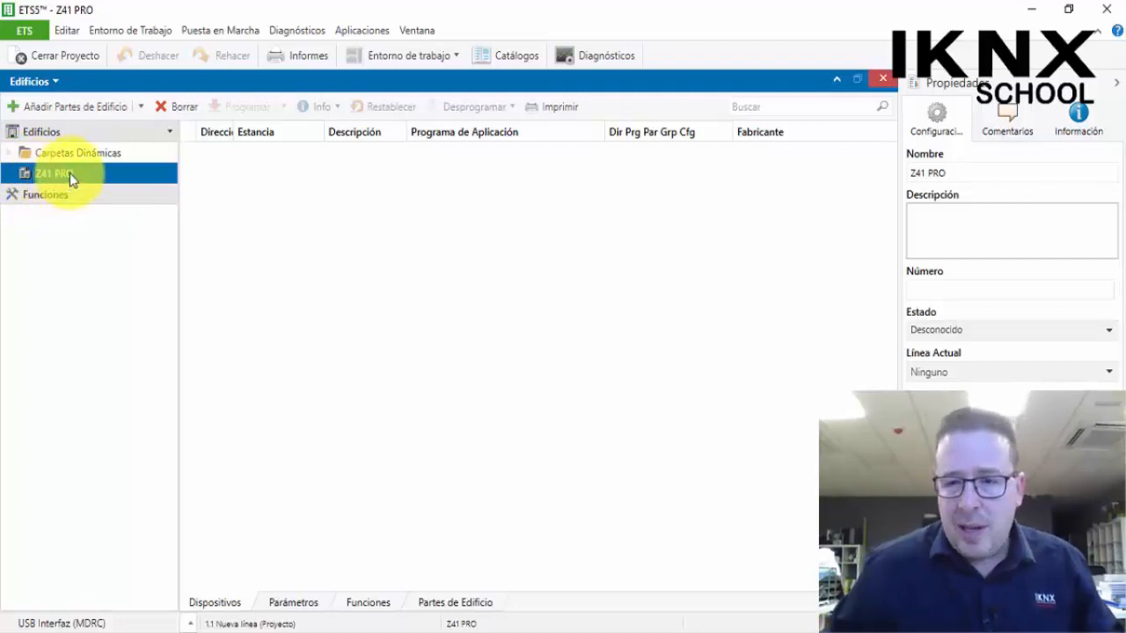
right_click(70, 172)
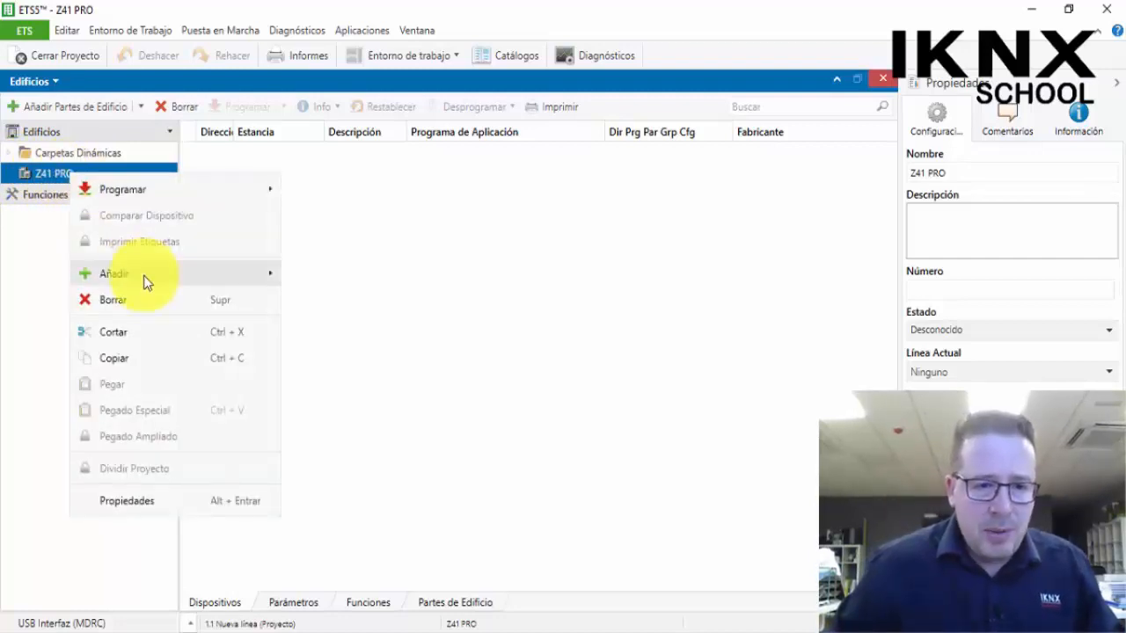
mouse_move(143, 275)
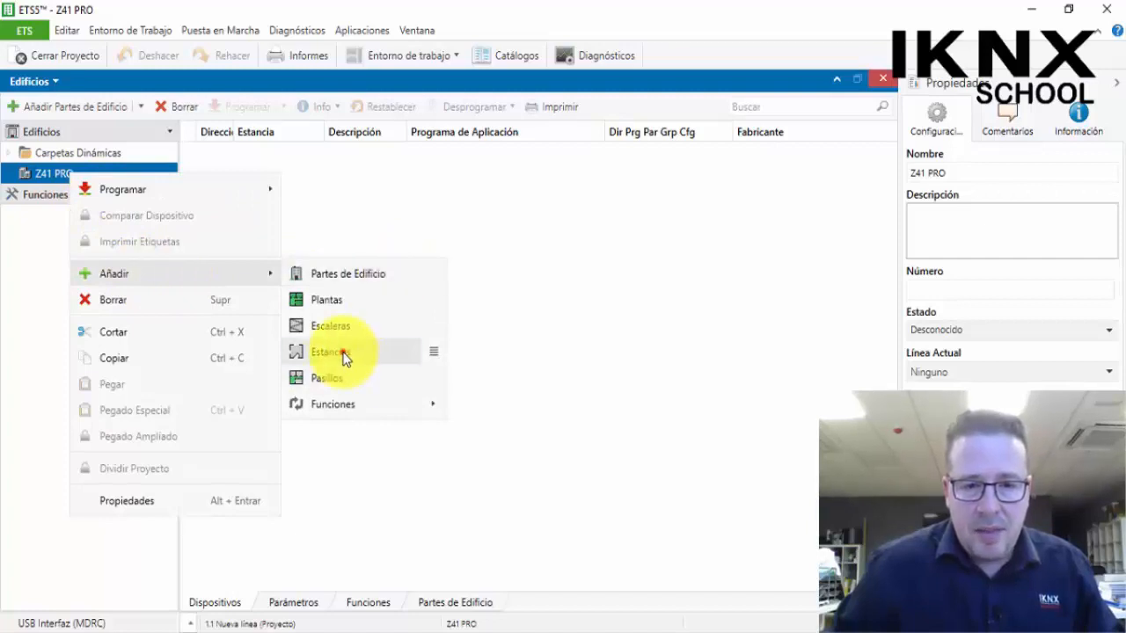
click(342, 352)
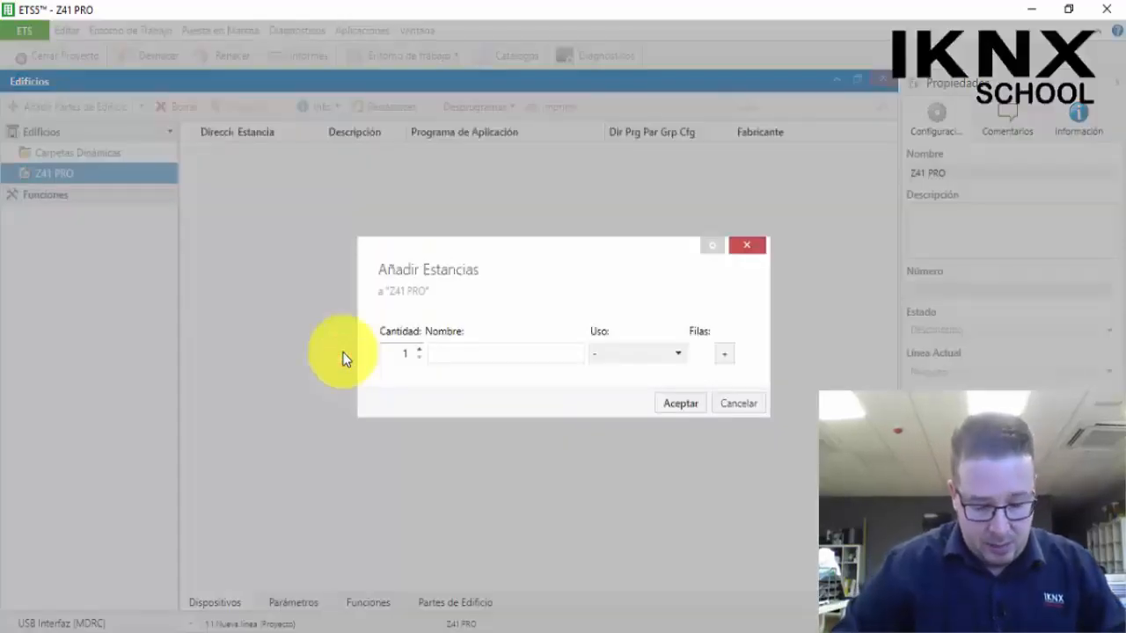
text(Salo)
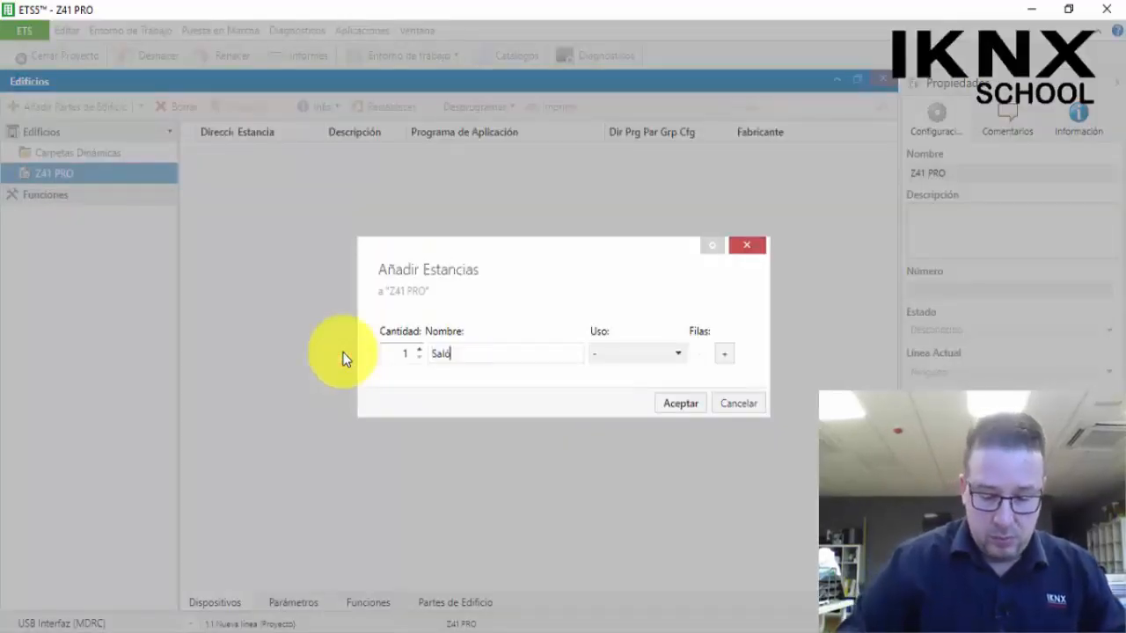
click(679, 403)
Start adding a device to the Salón room and show Zennio's products in the device catalogue
click(9, 174)
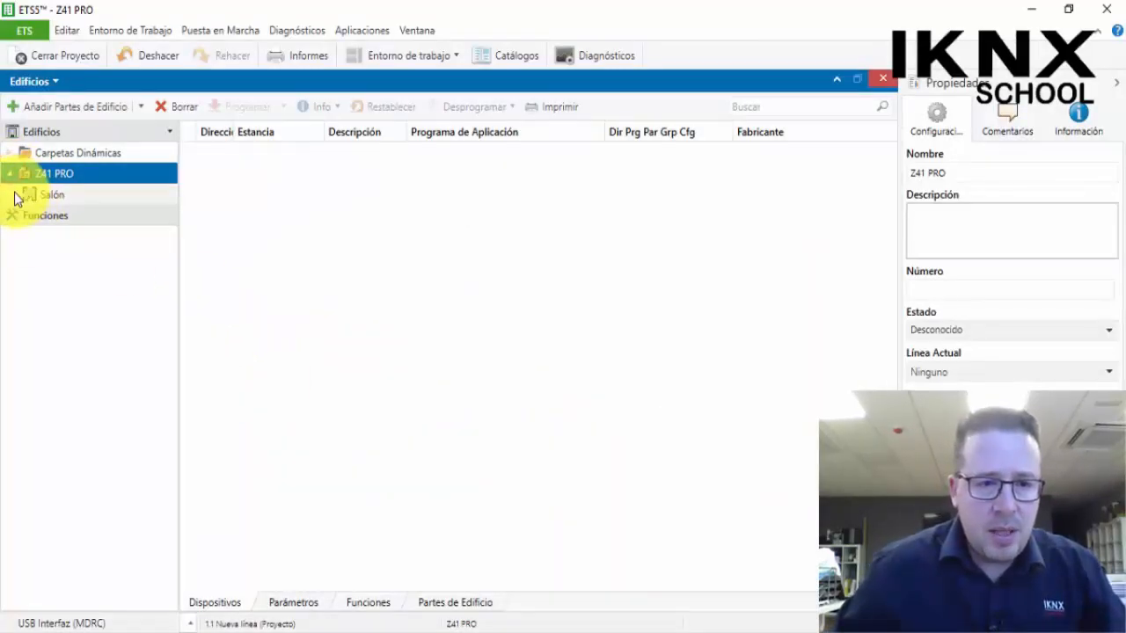
click(26, 194)
right_click(33, 195)
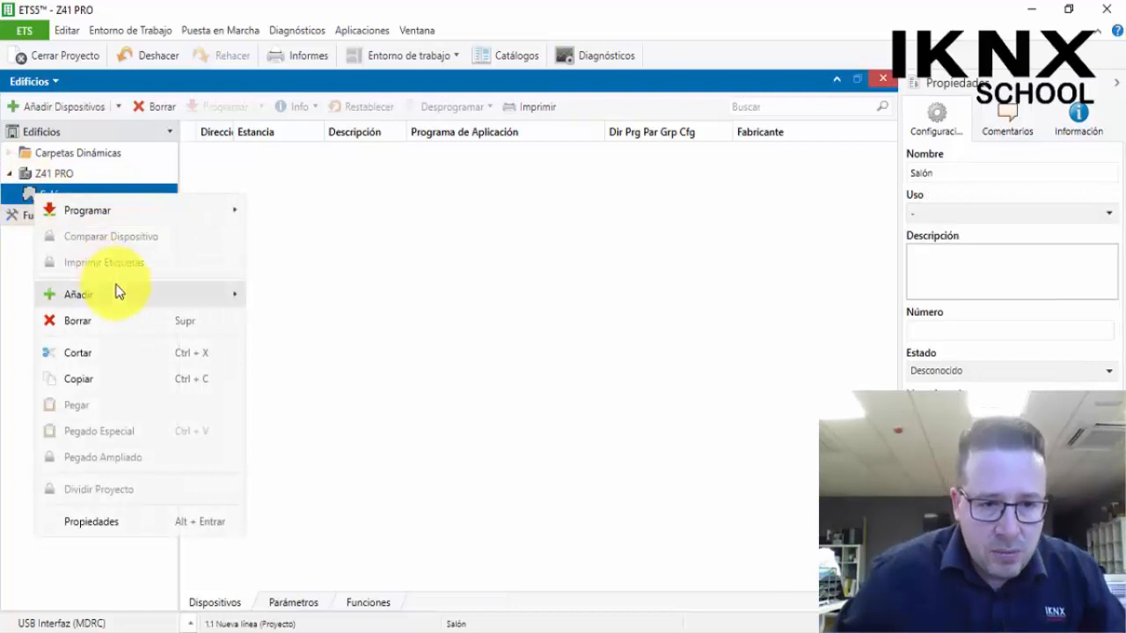
mouse_move(115, 296)
click(321, 321)
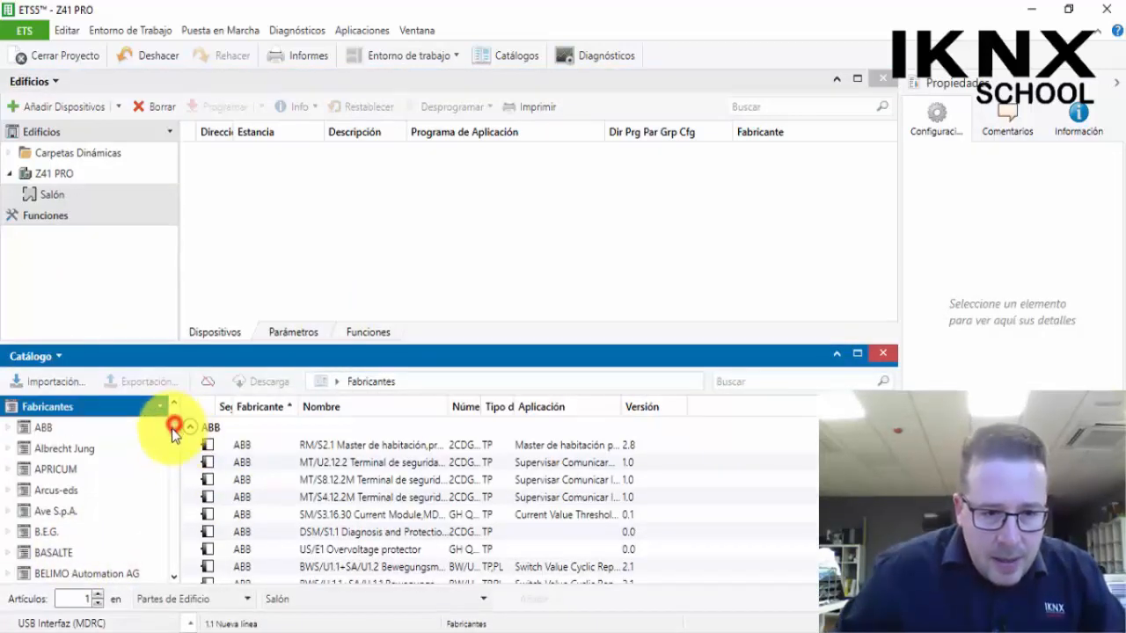
drag(172, 429, 174, 580)
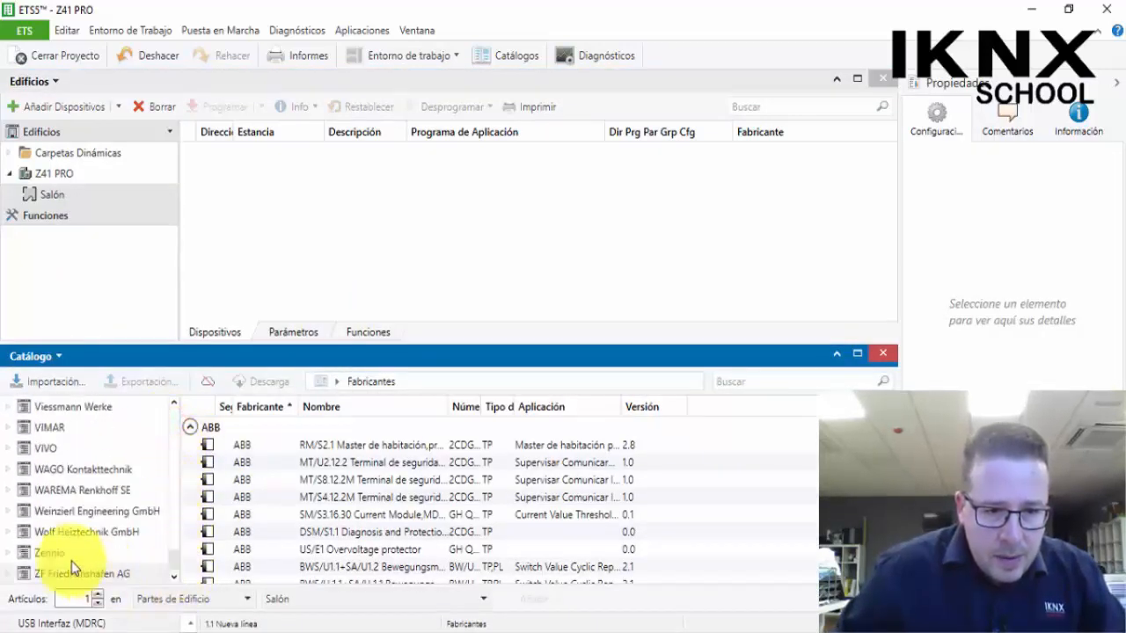
click(43, 554)
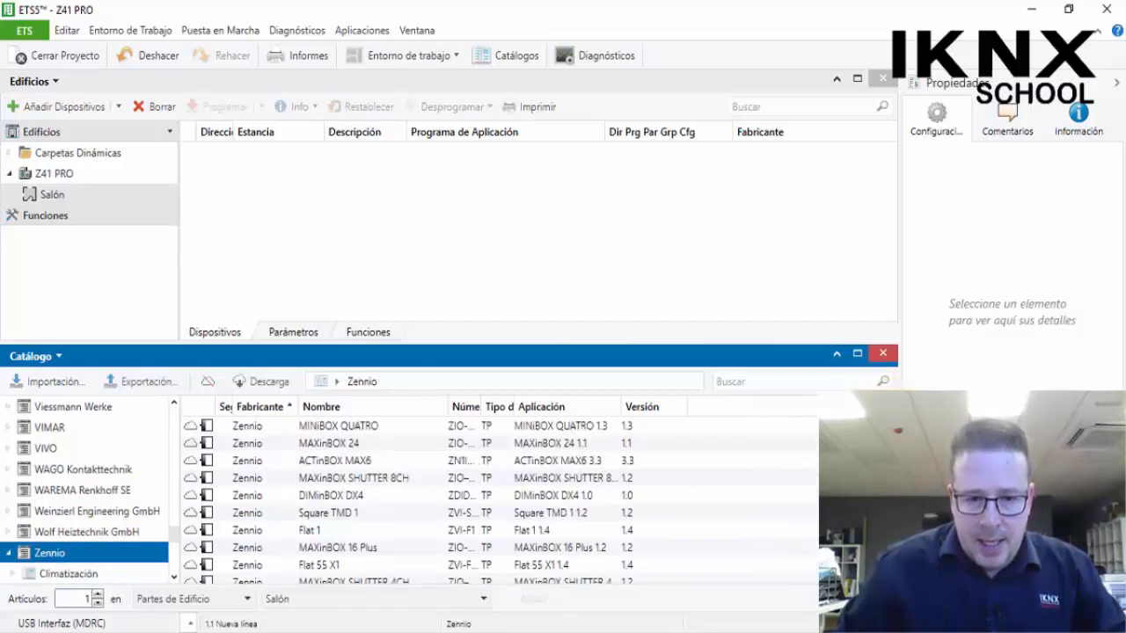
Add one Zennio Z41 Pro to Salón, then close the catalogue and expand the room in the building tree
scroll(467, 501, down, 10)
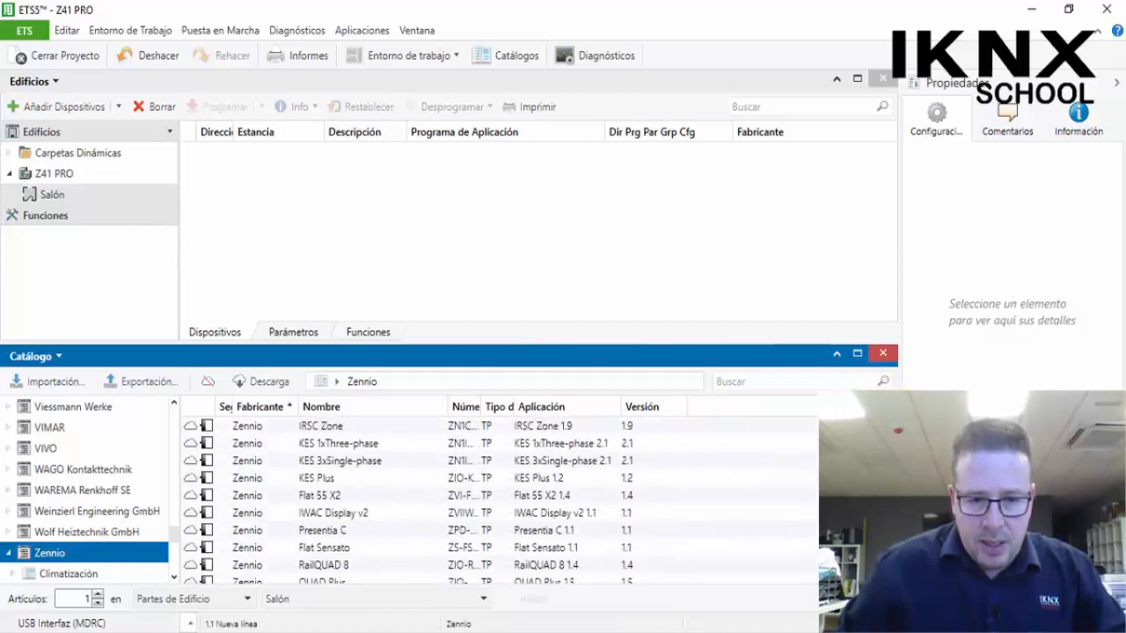
scroll(466, 501, down, 7)
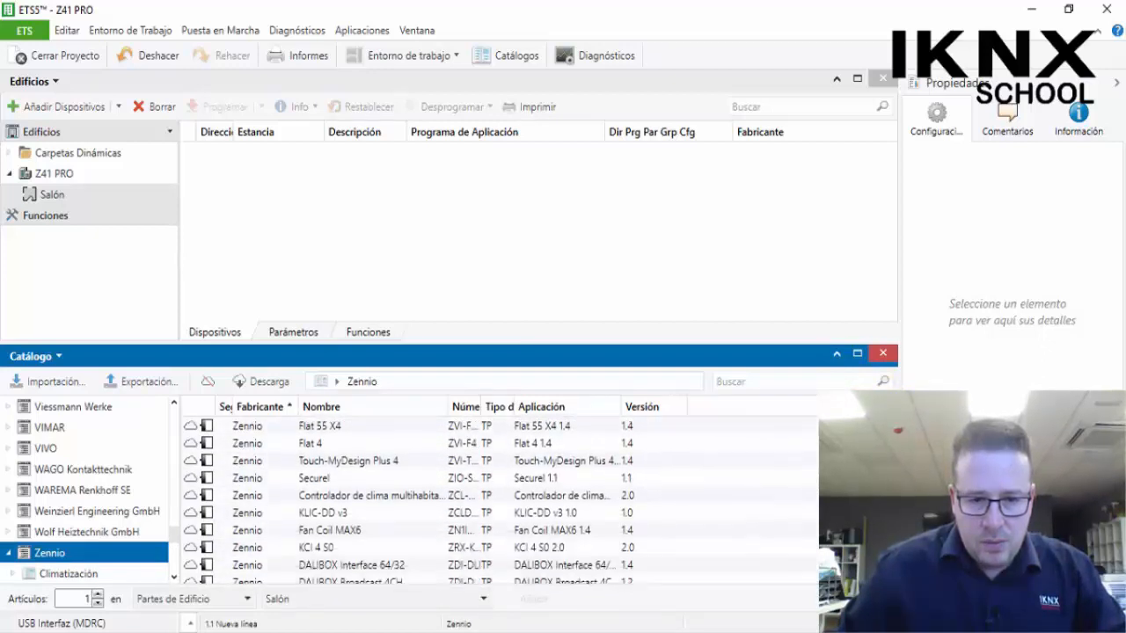
scroll(466, 502, down, 7)
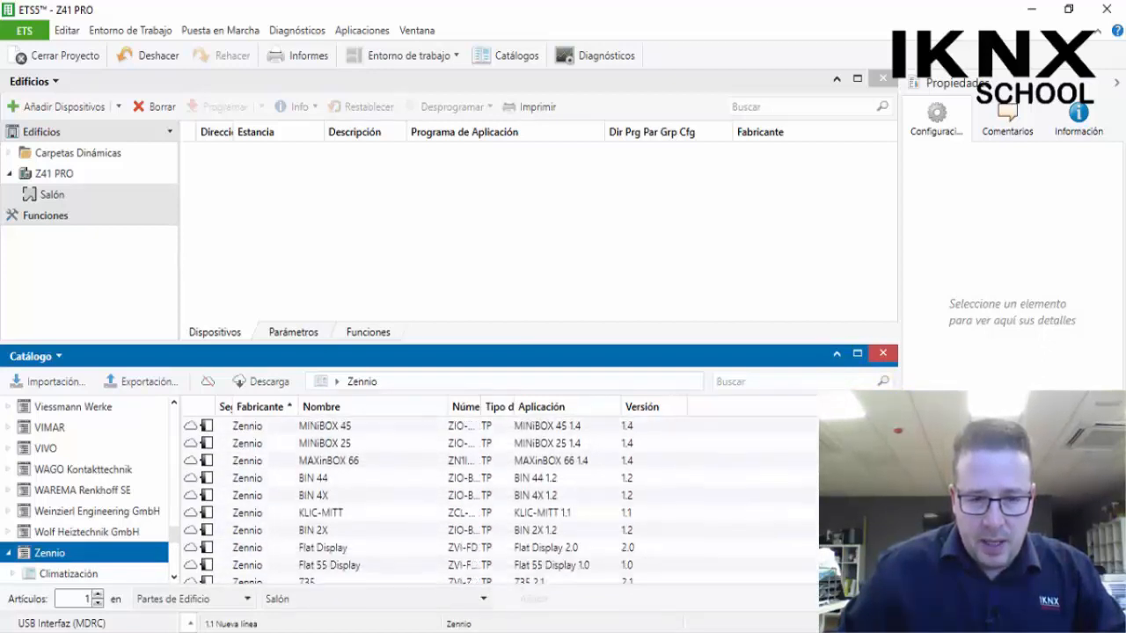
scroll(466, 501, down, 2)
scroll(308, 501, down, 1)
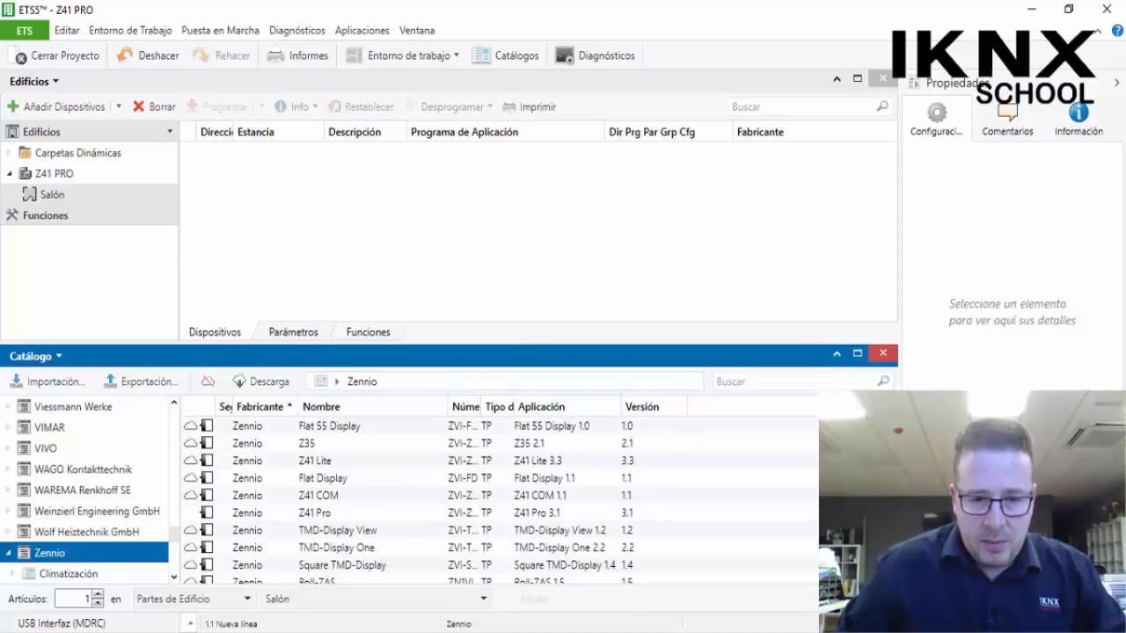
click(306, 515)
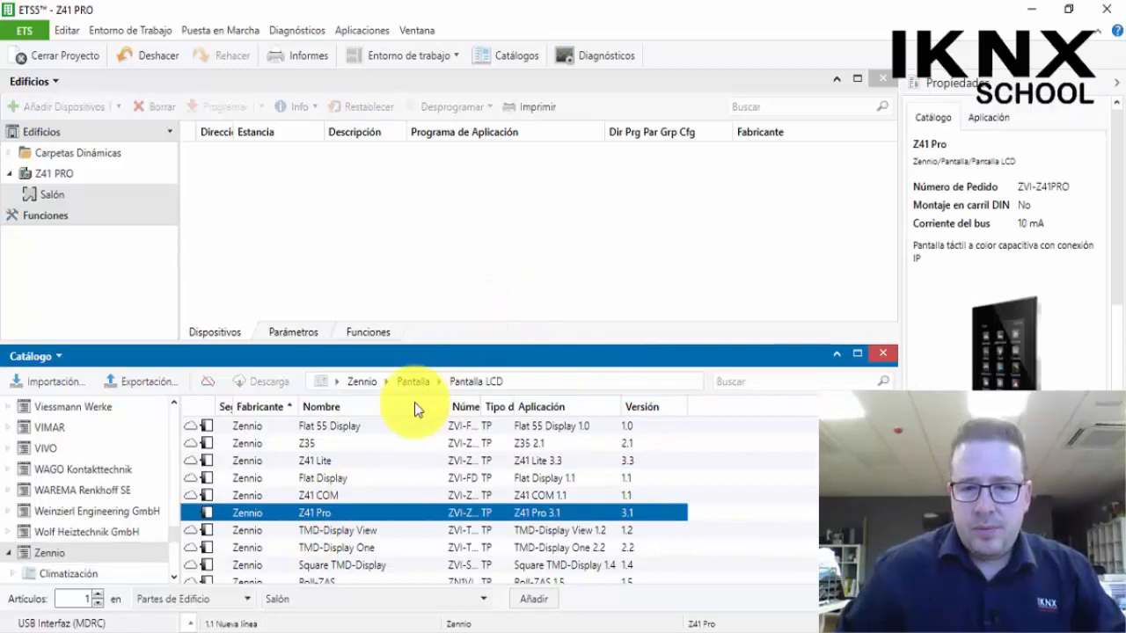
double_click(299, 512)
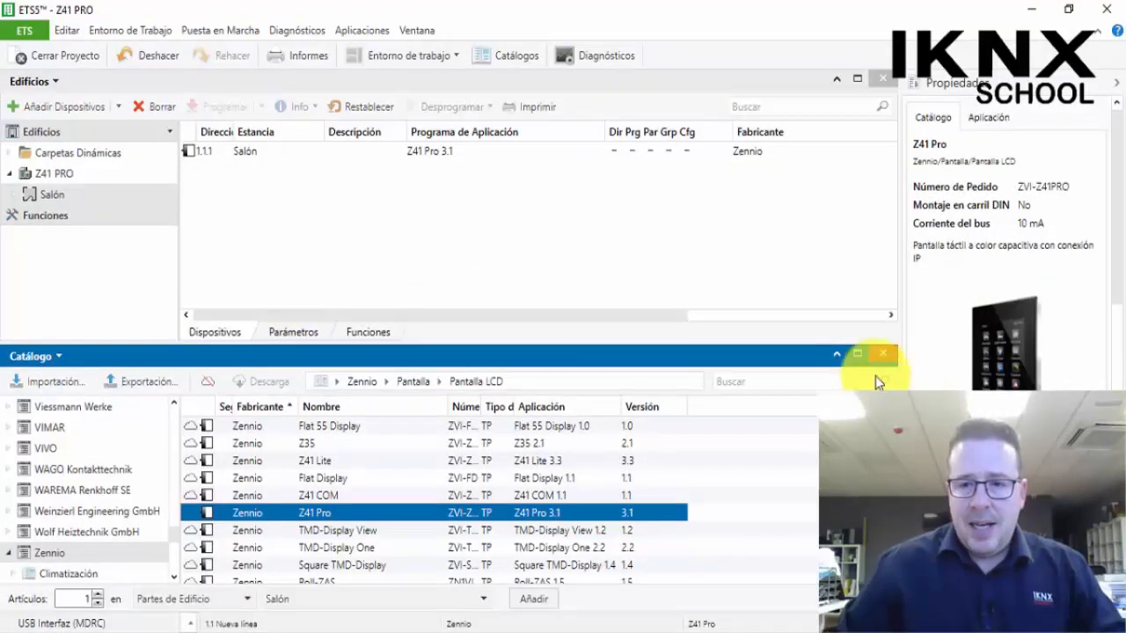
click(883, 352)
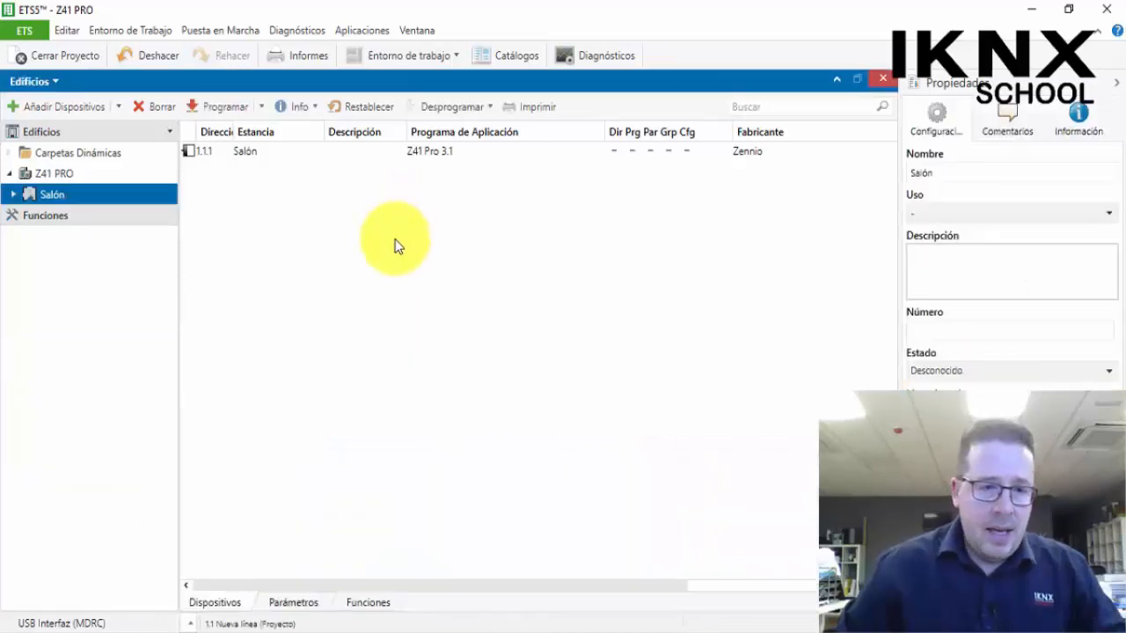
click(10, 195)
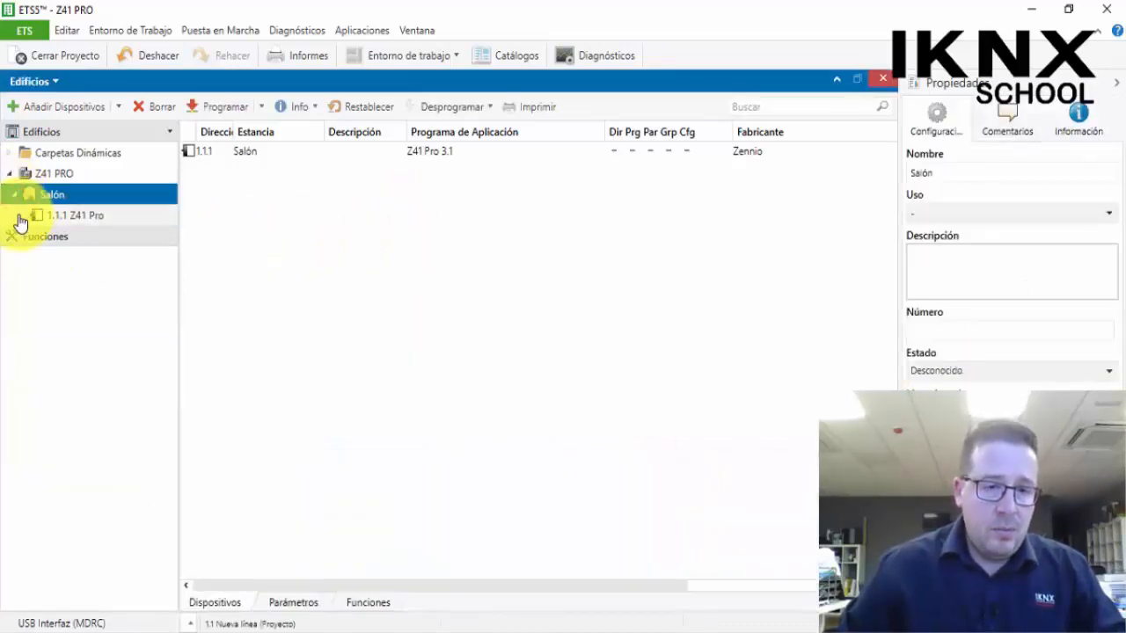
Expand the Z41 Pro to list CONFIGURACIÓN PRINCIPAL's communication objects, and hide the properties sidebar
click(21, 215)
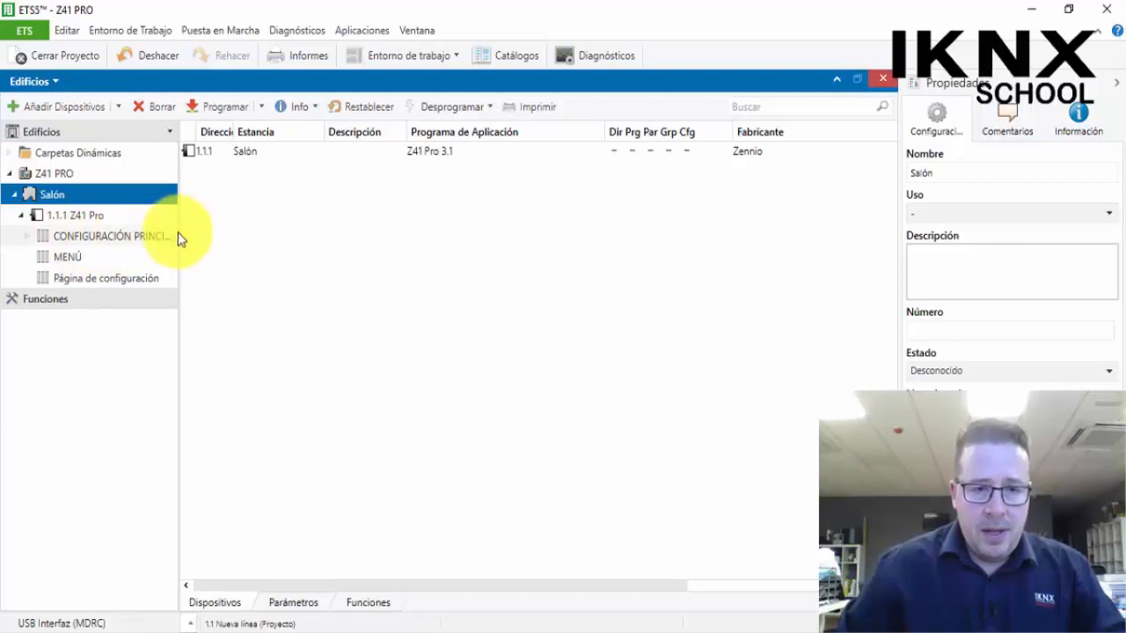
drag(179, 236, 204, 251)
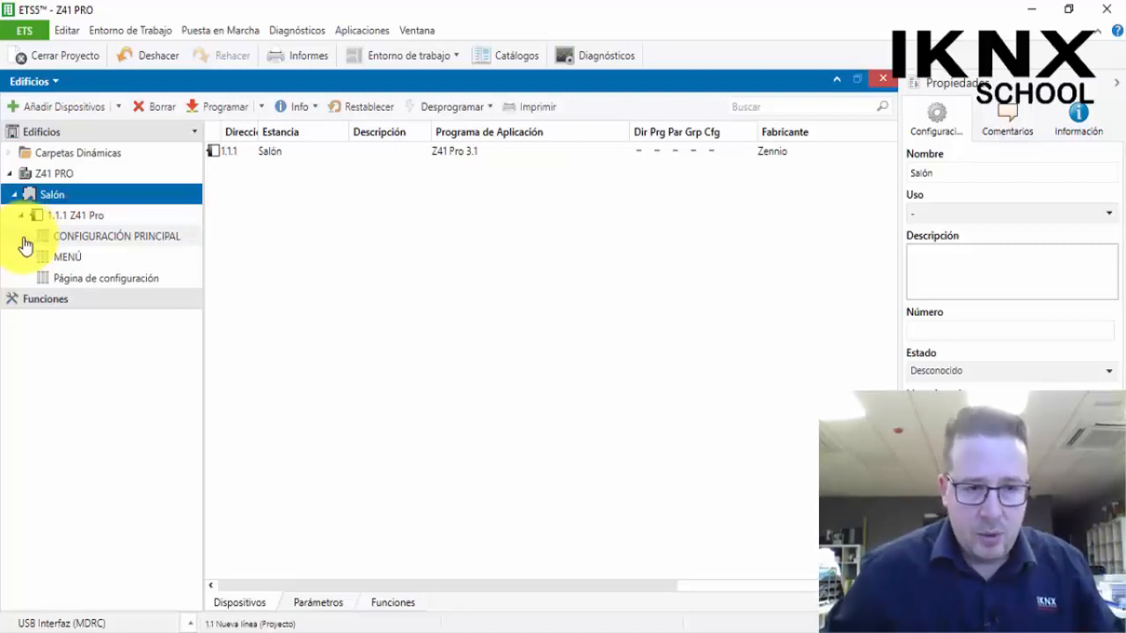
click(85, 237)
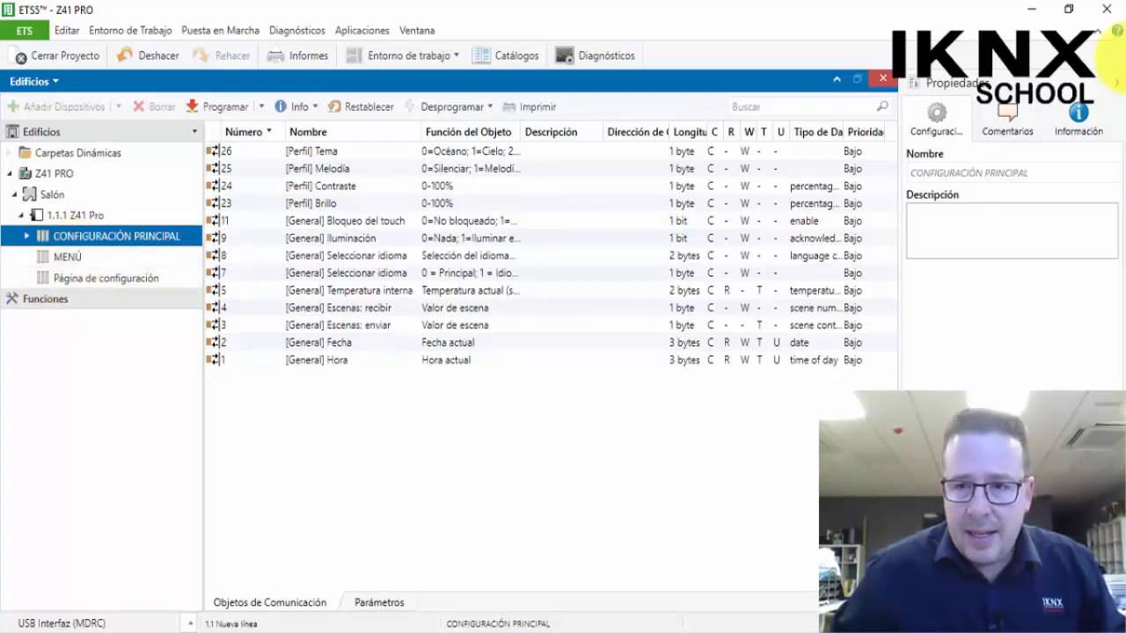
click(1115, 82)
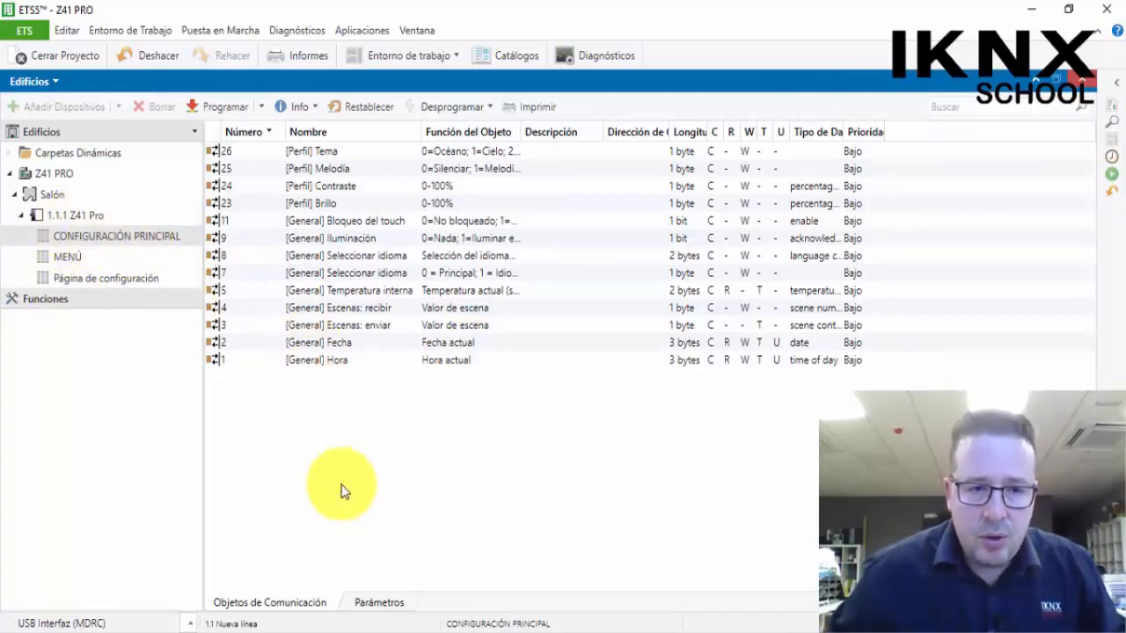
Check the communication objects of MENÚ and Página de configuración, and return to those of CONFIGURACIÓN PRINCIPAL
click(75, 237)
click(66, 256)
click(81, 279)
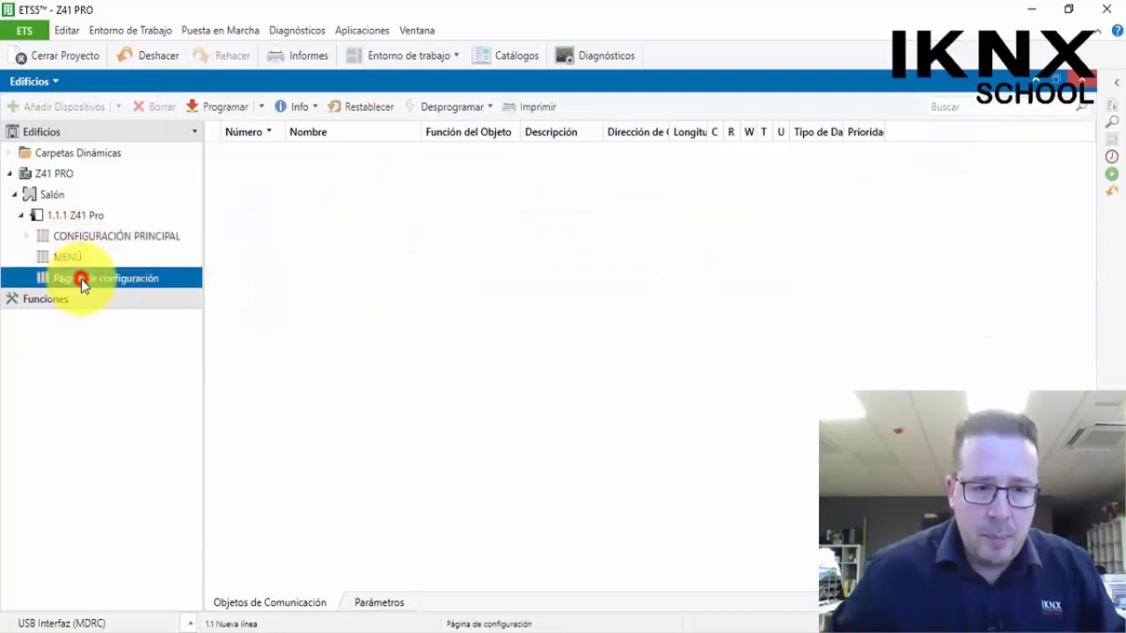
click(76, 235)
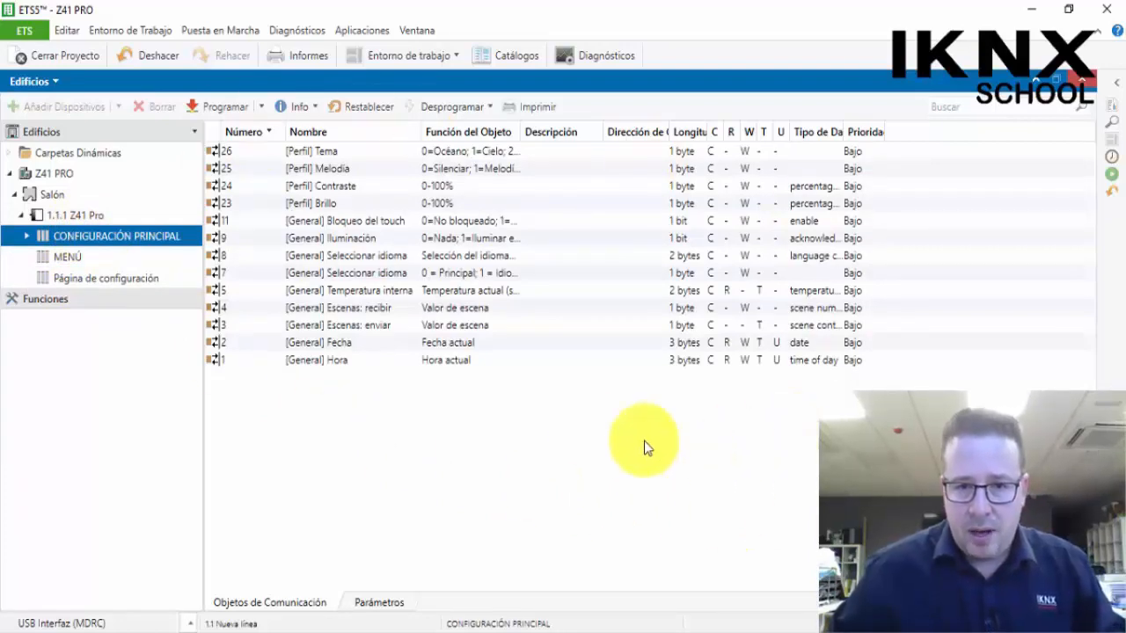
Widen the object function column to fit its text and review the Tema, Melodía, Contraste and Brillo profile objects
click(453, 154)
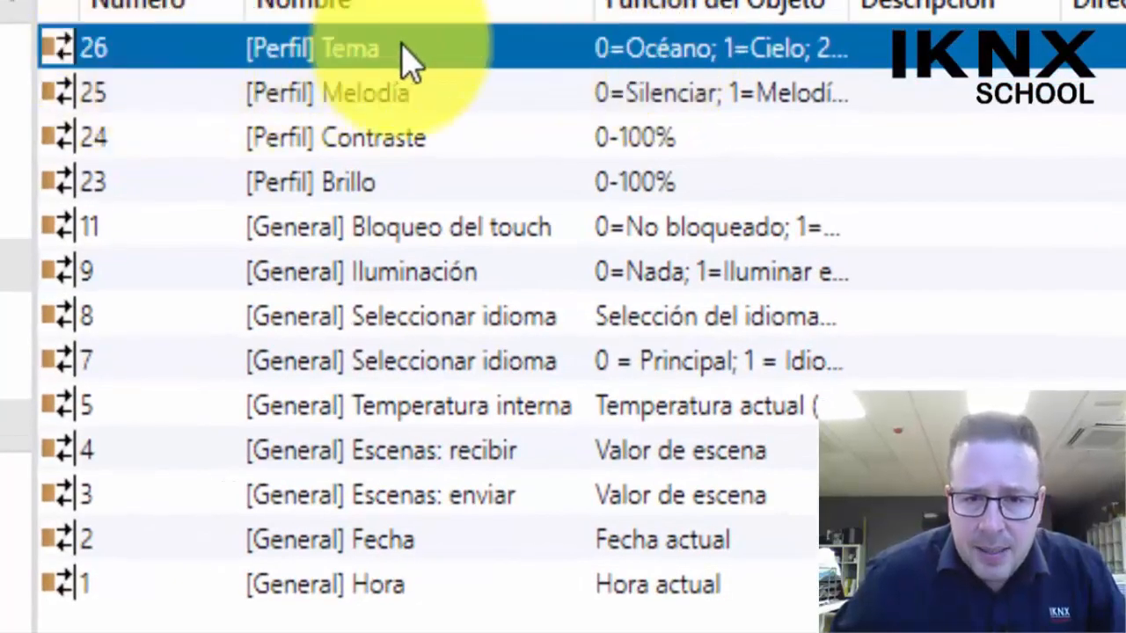
double_click(850, 7)
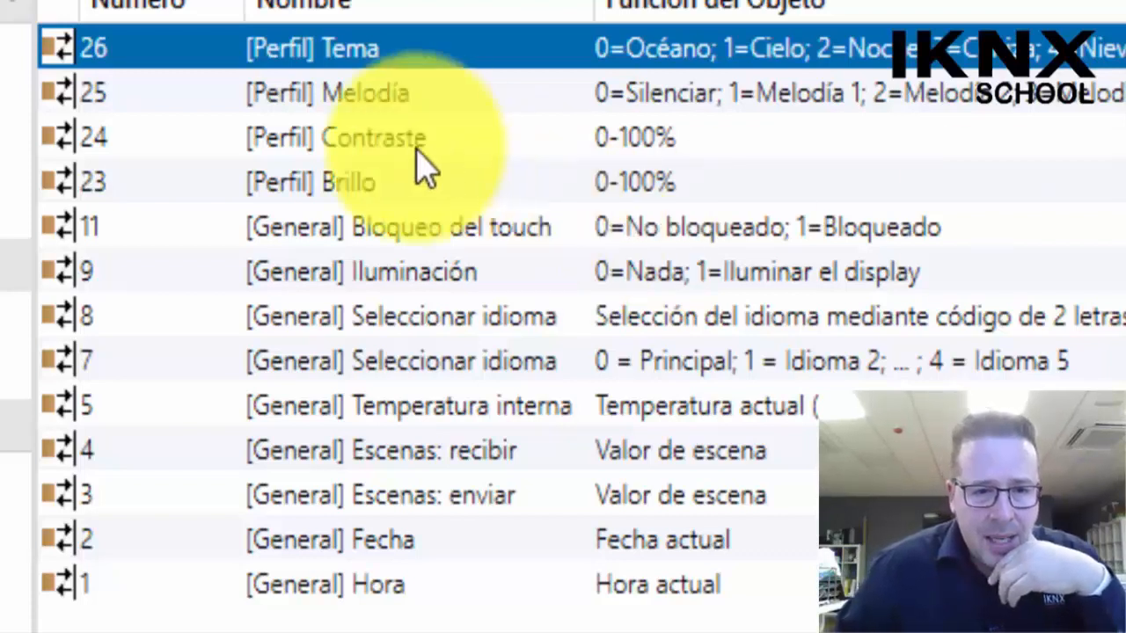
click(92, 95)
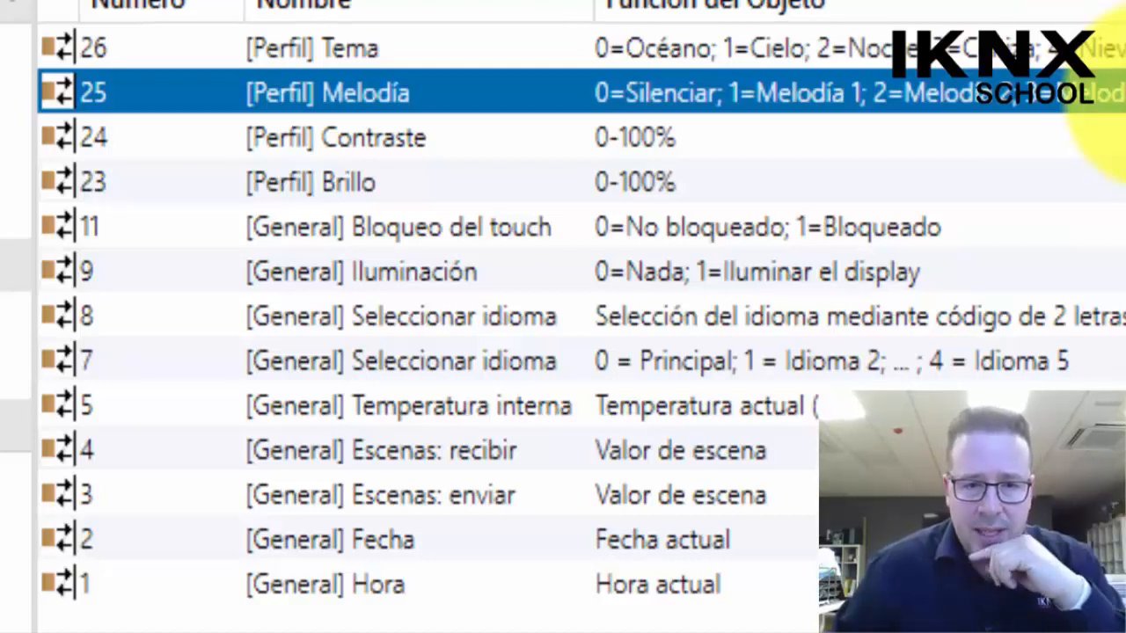
click(407, 141)
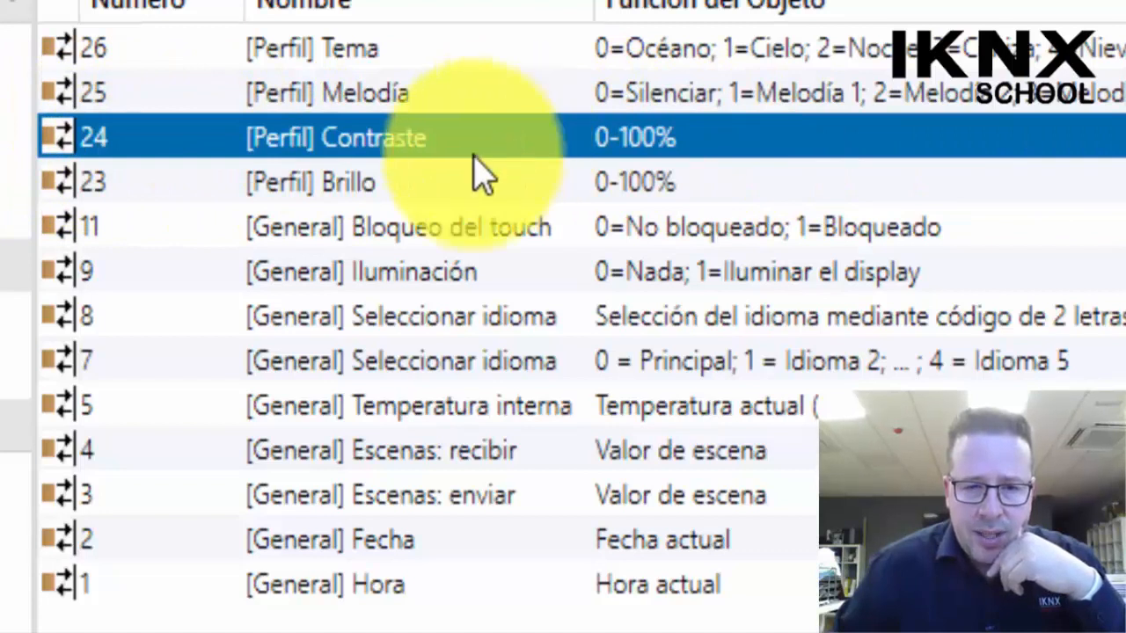
click(370, 183)
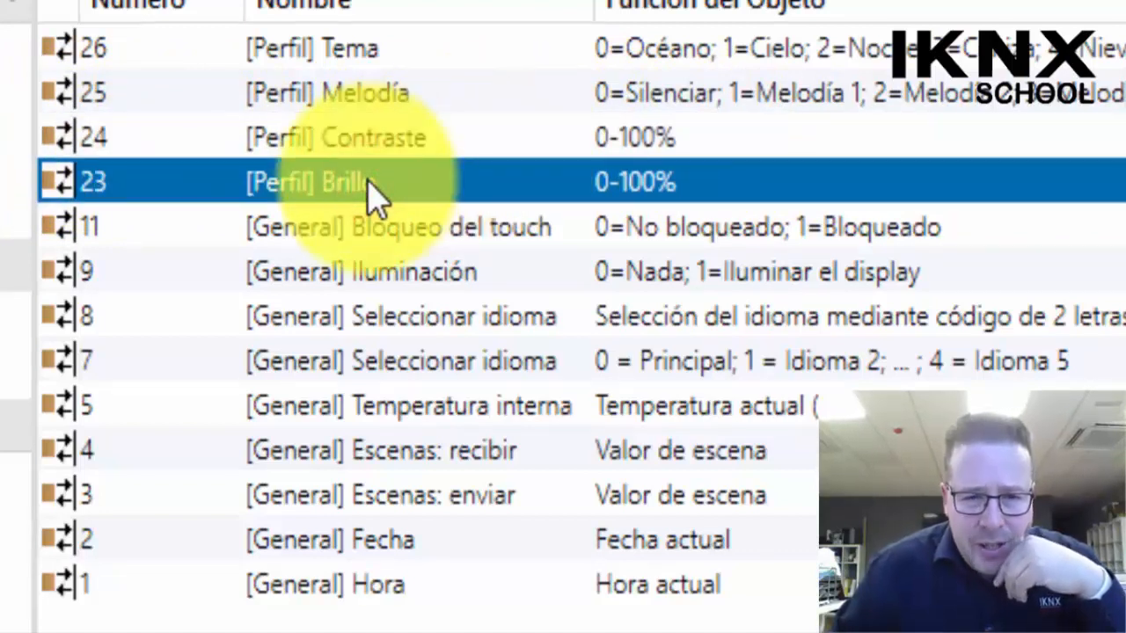
Examine the general objects for touch lock, display illumination and the two language selection methods
click(483, 227)
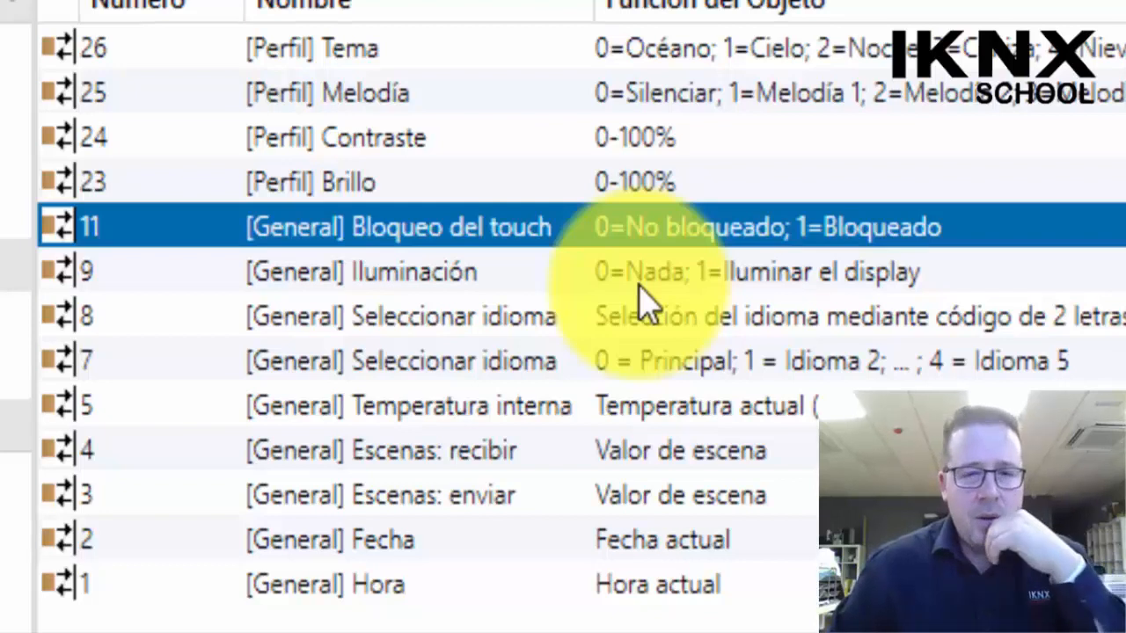
click(805, 283)
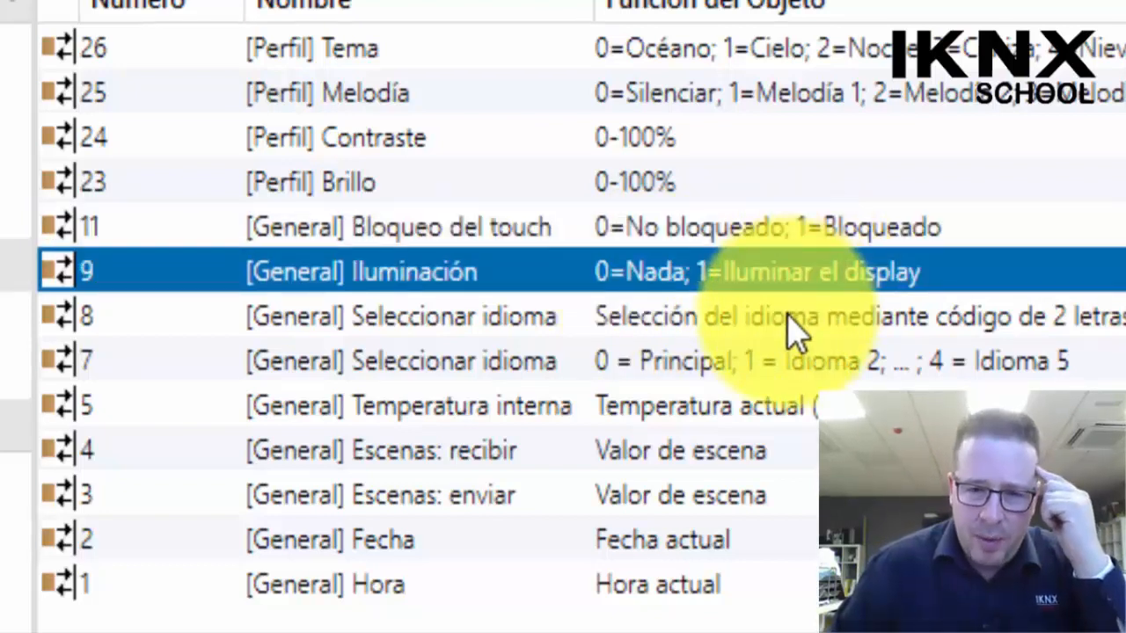
click(793, 317)
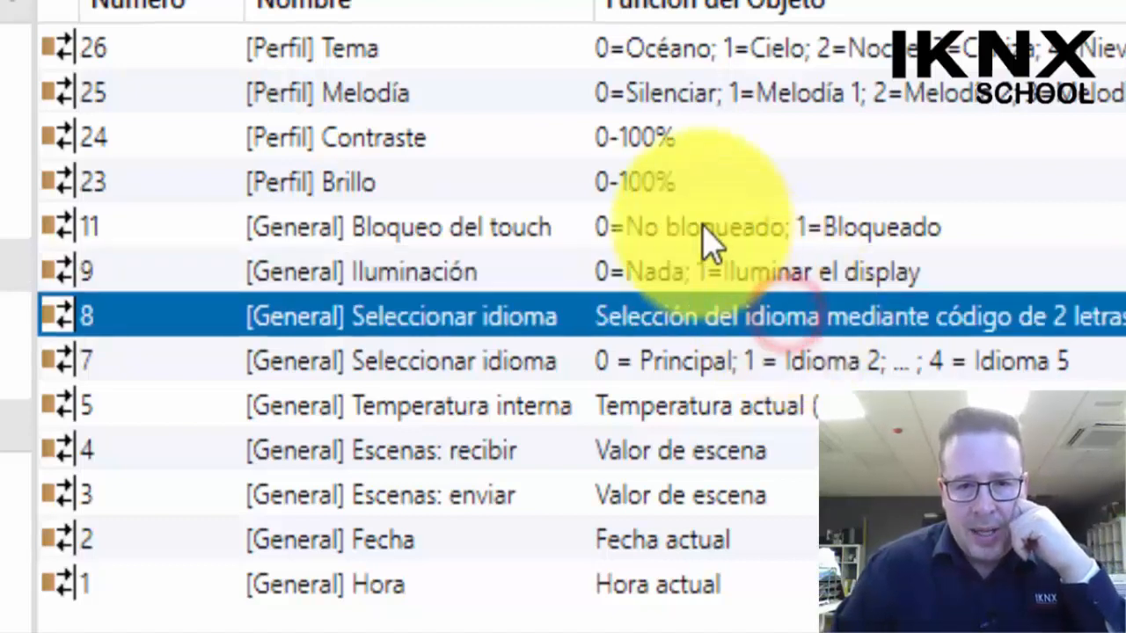
click(725, 275)
click(722, 316)
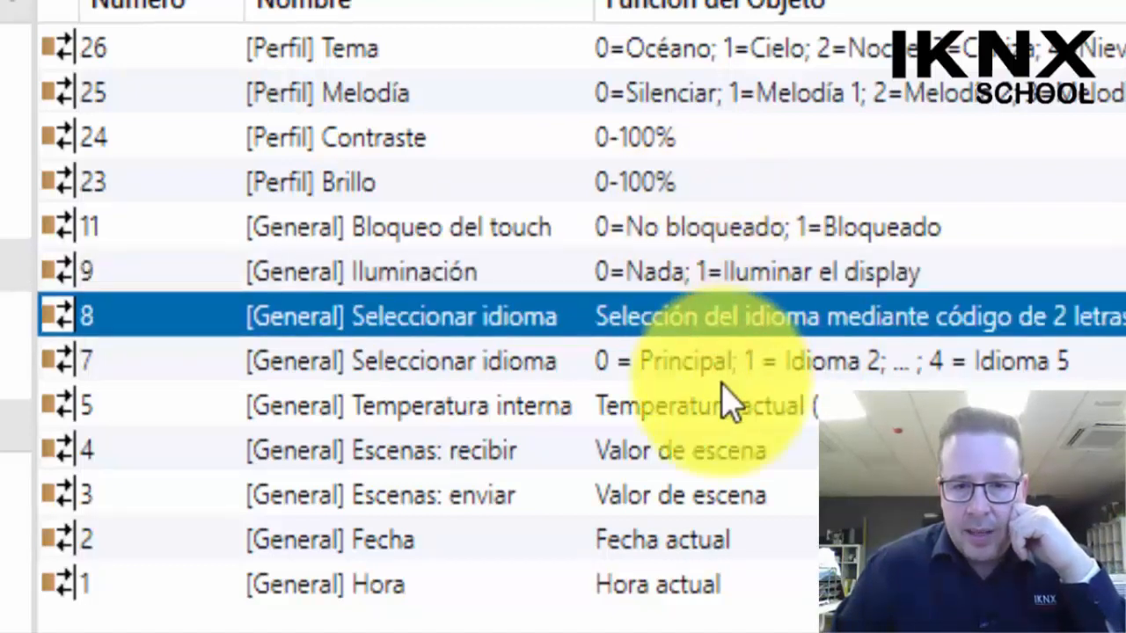
click(706, 360)
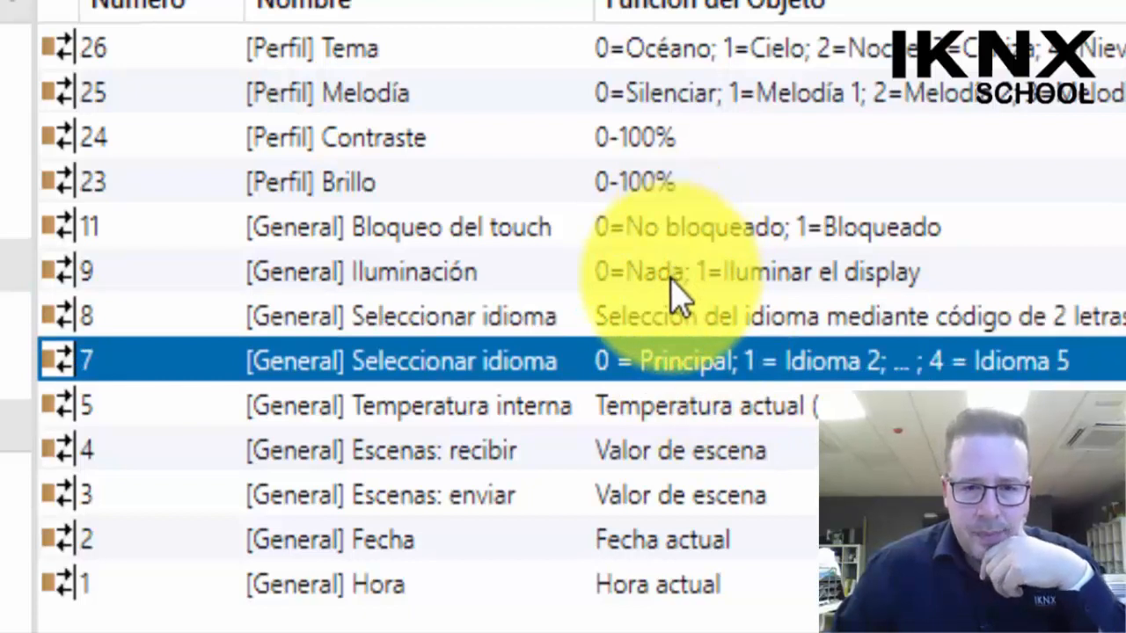
click(411, 274)
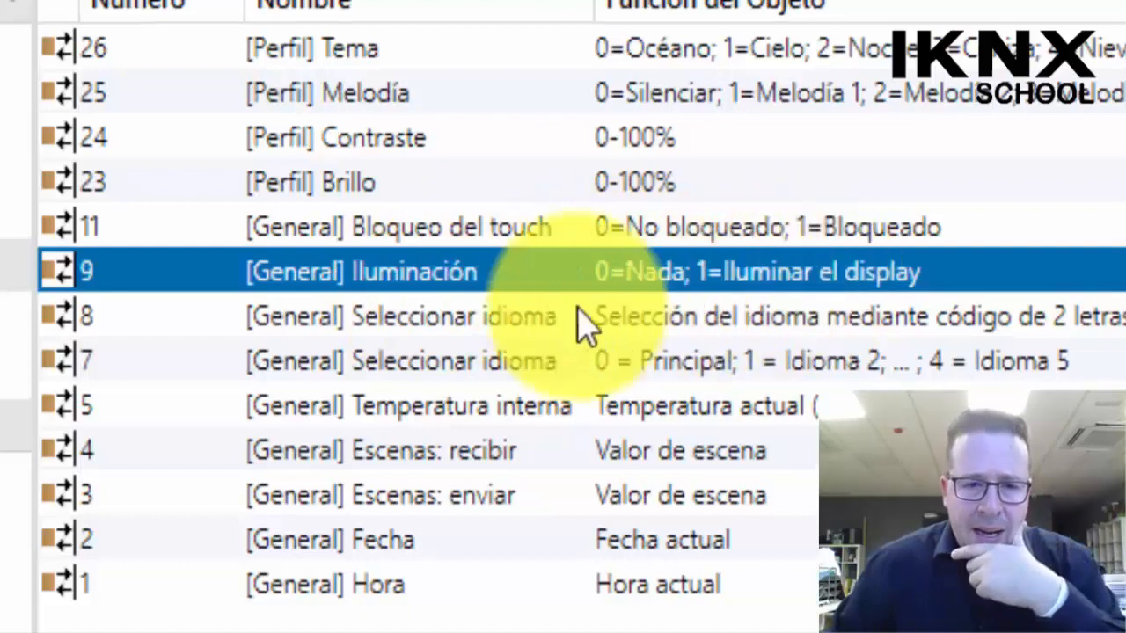
click(472, 315)
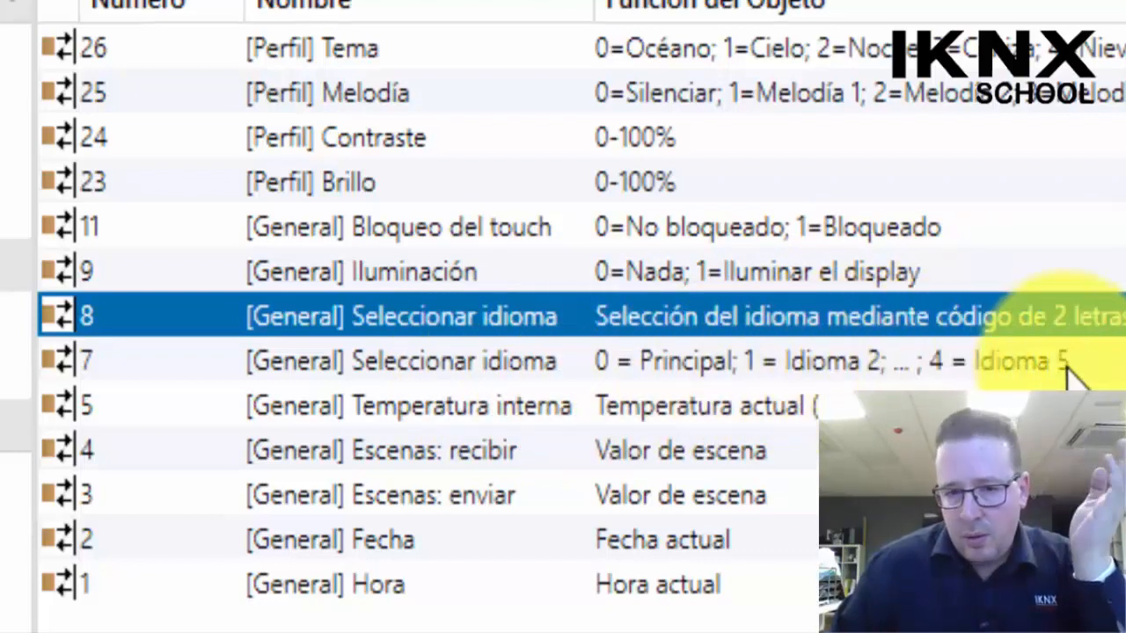
click(805, 370)
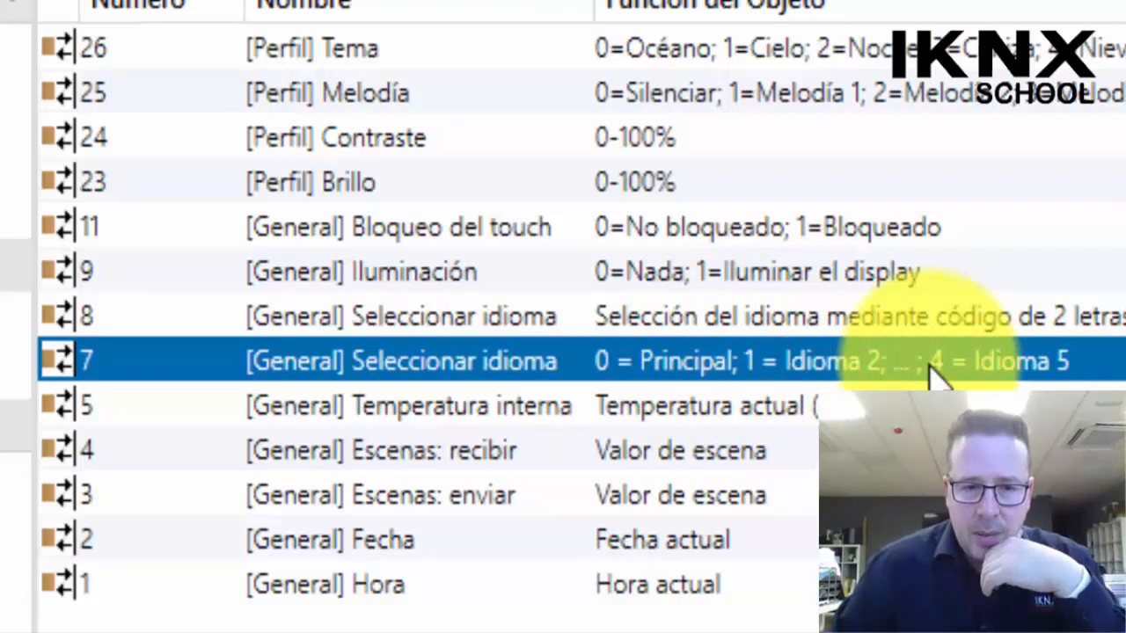
Examine the general objects for internal temperature, receiving and sending scenes, date and time
click(568, 409)
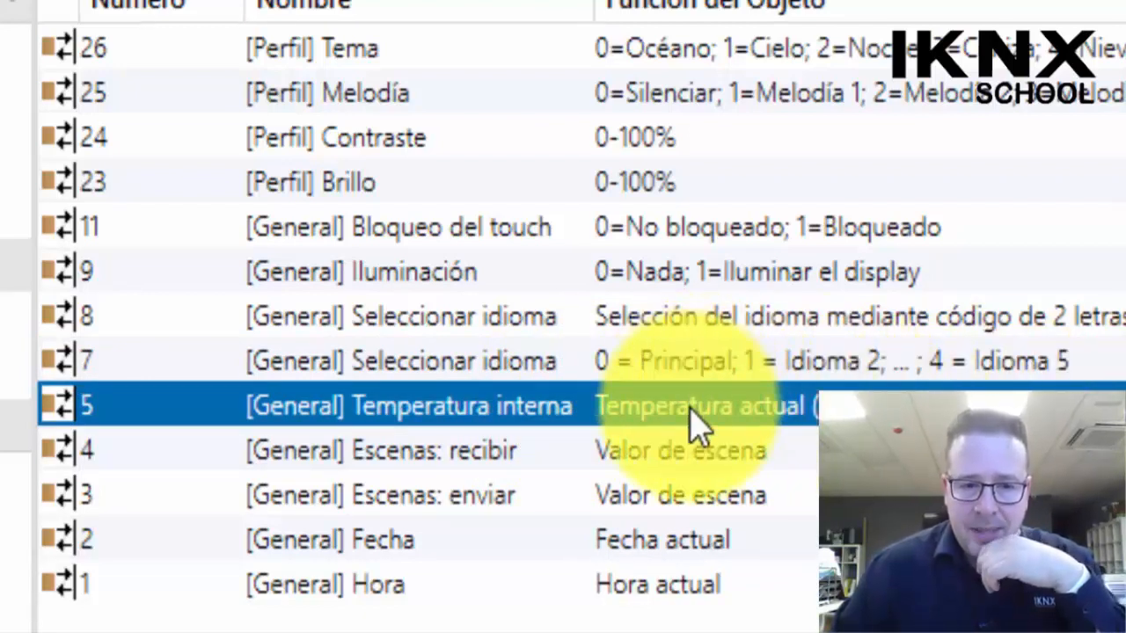
click(704, 464)
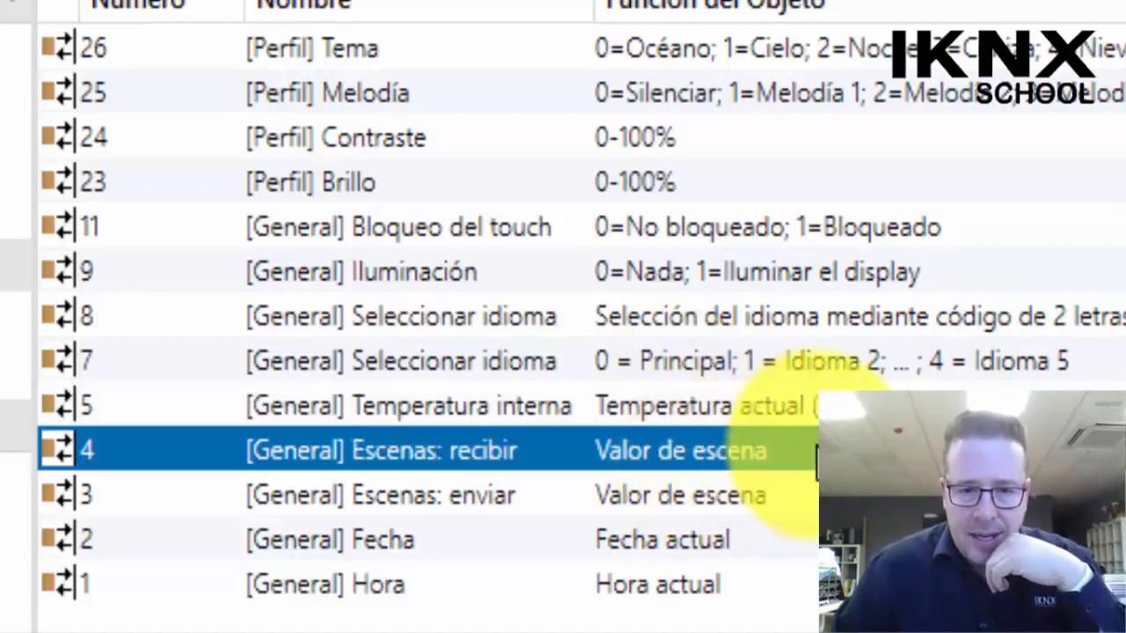
click(516, 494)
click(506, 444)
click(514, 494)
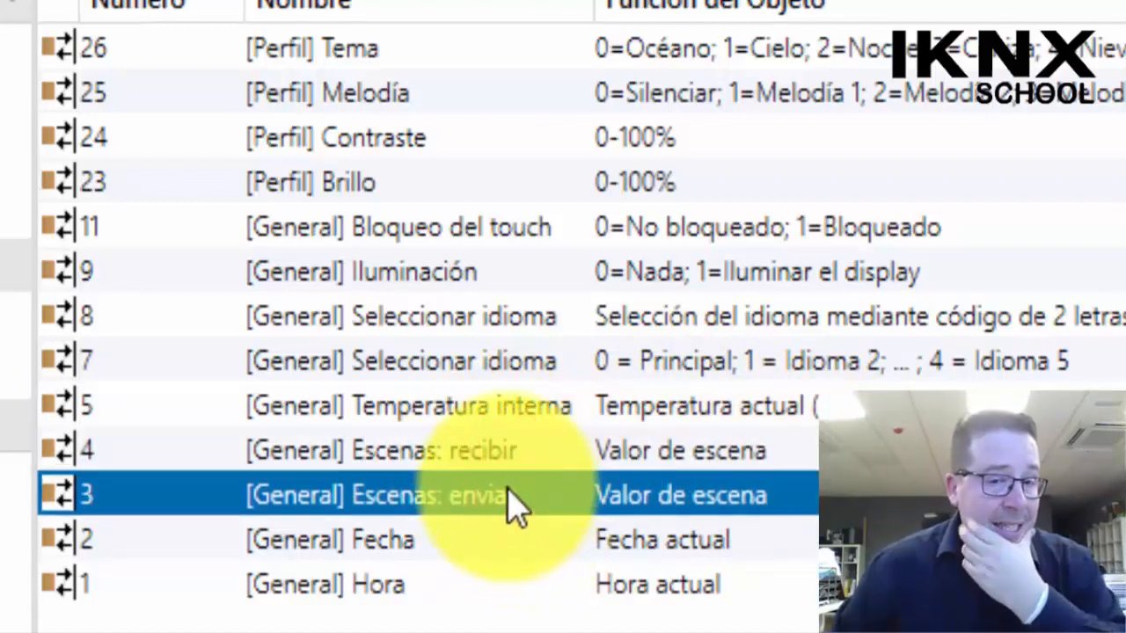
click(518, 453)
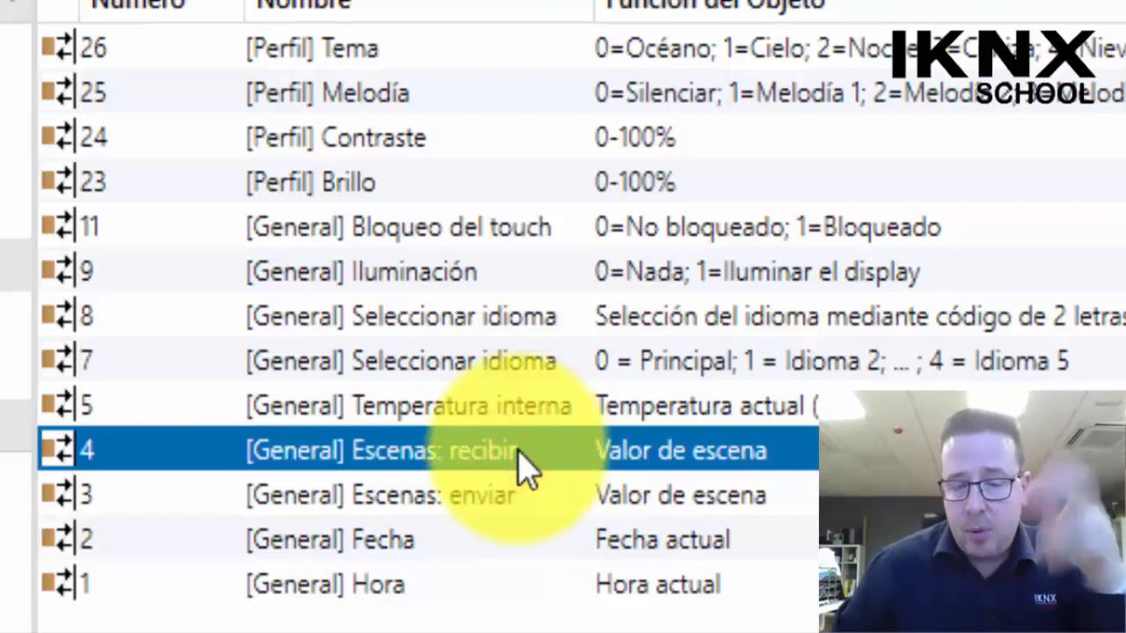
click(725, 538)
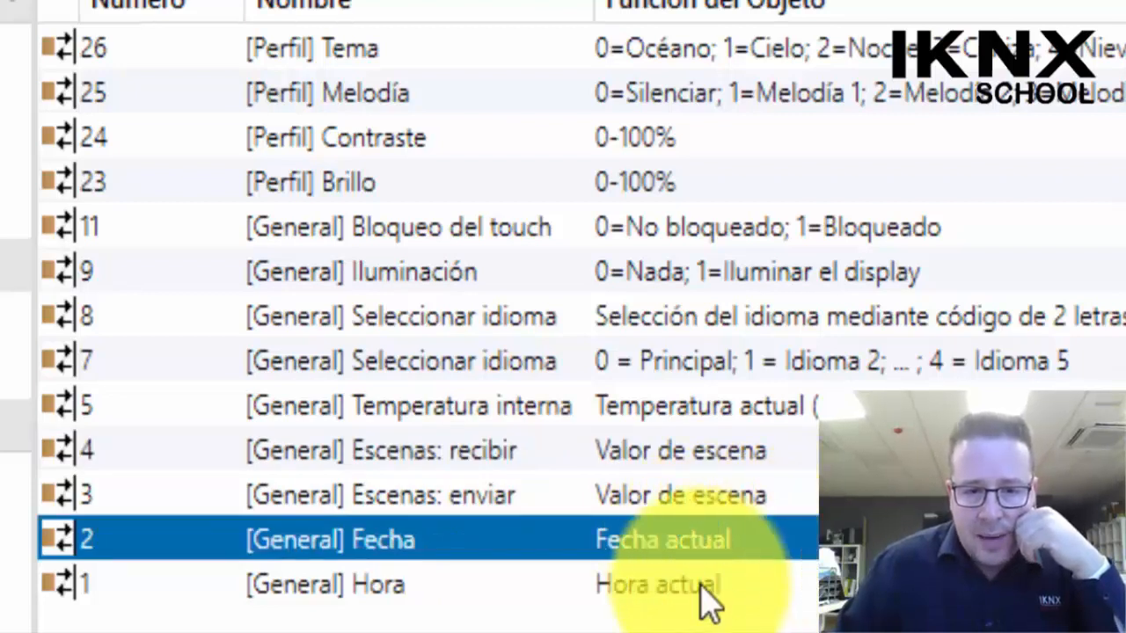
click(649, 591)
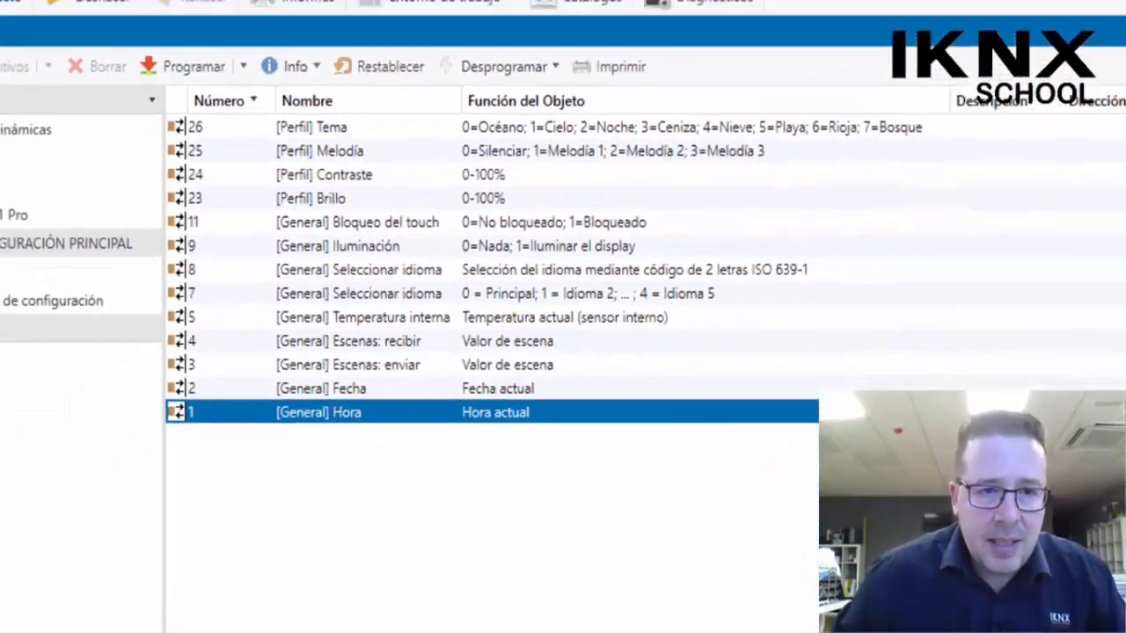
Open a new group addresses panel and add one main group named "Z41"
click(128, 28)
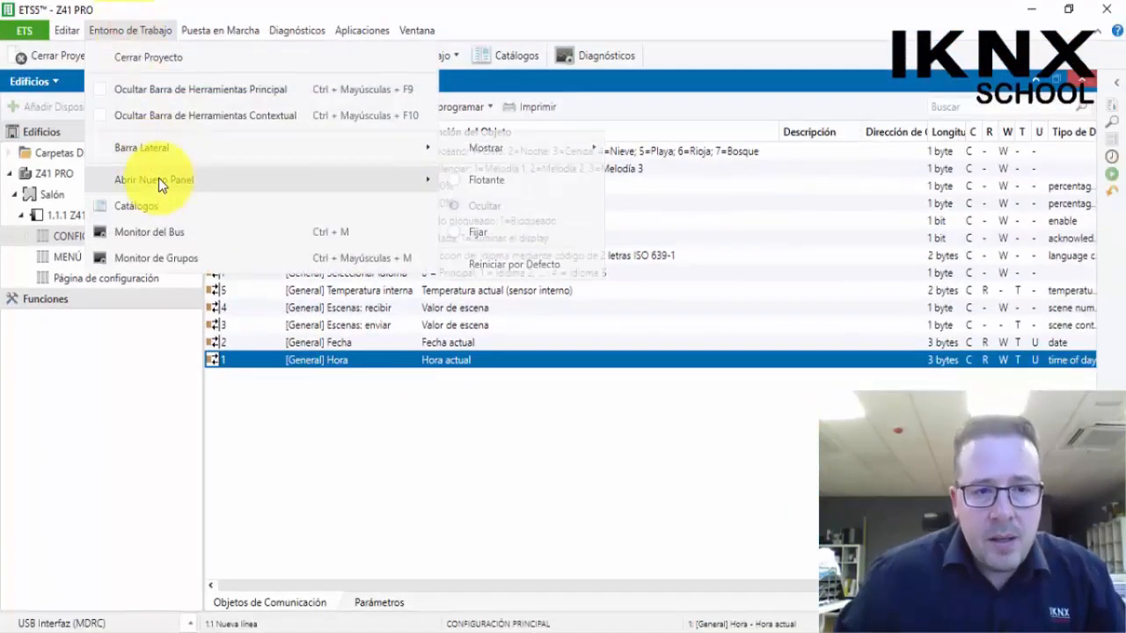
mouse_move(423, 176)
click(505, 208)
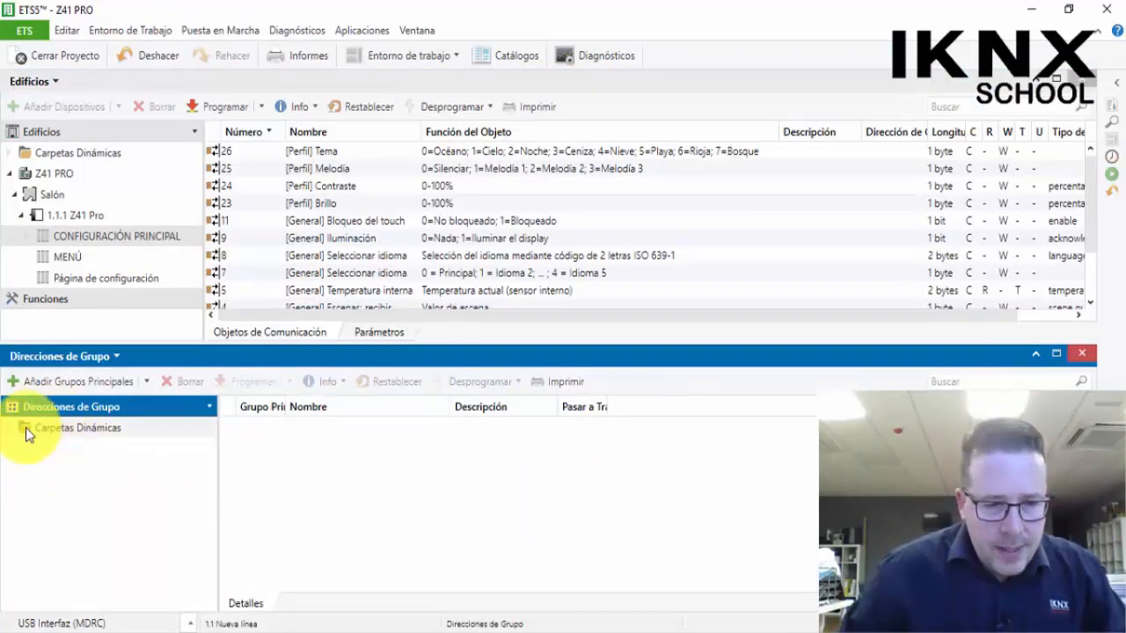
click(46, 383)
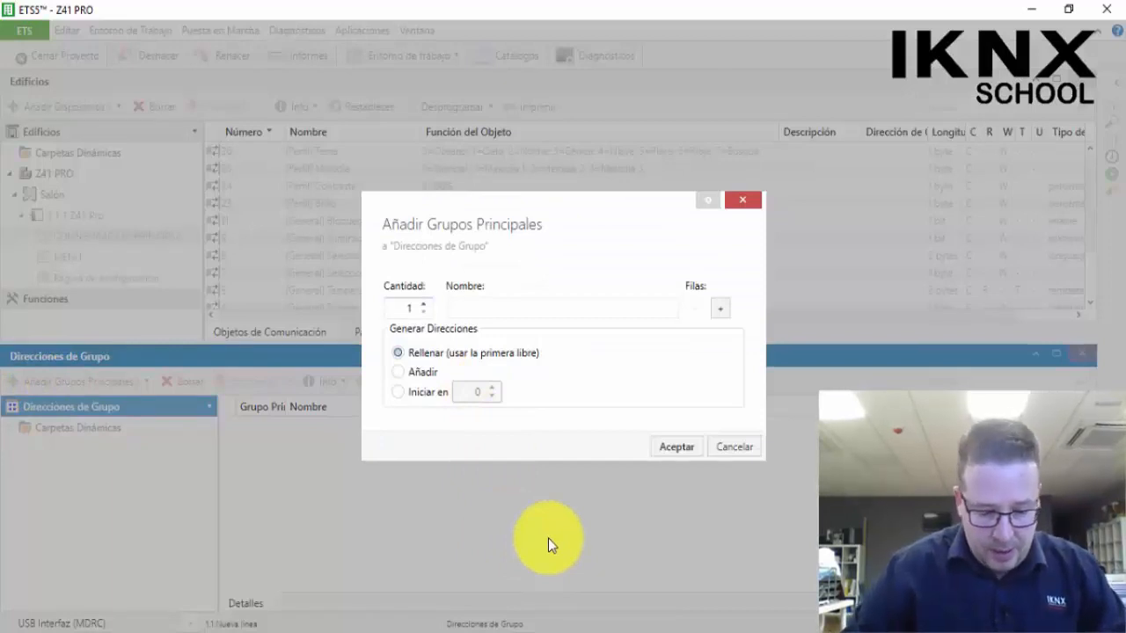
text(Z41)
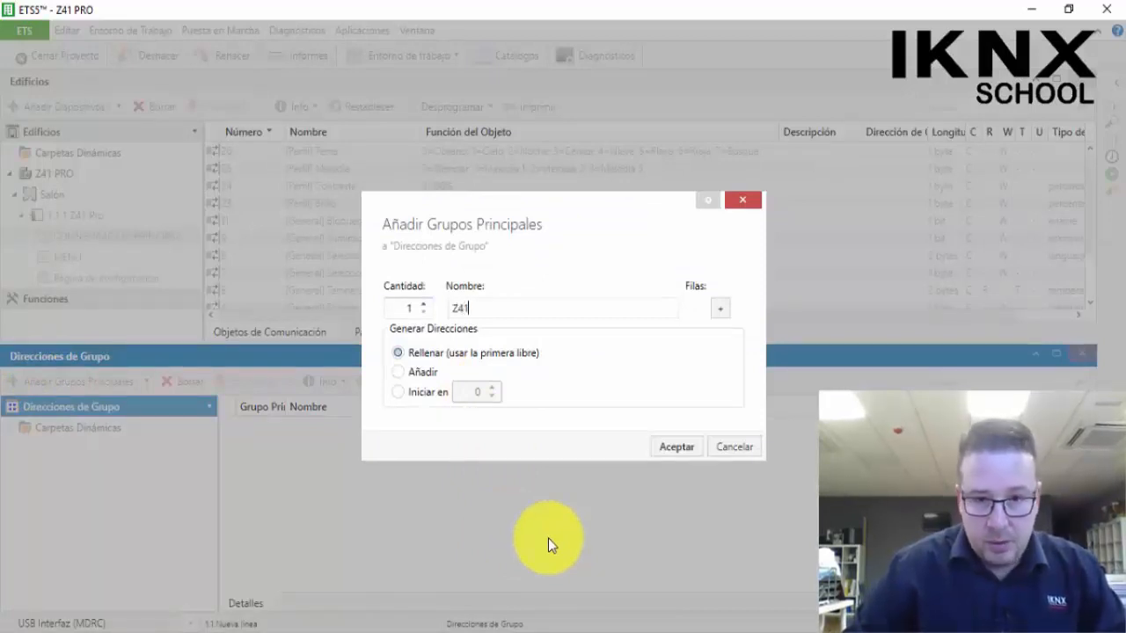
click(675, 447)
Add one middle group named "Opciones que tiene la pantalla" under main group Z41, then expand Z41 and select the new group
click(41, 448)
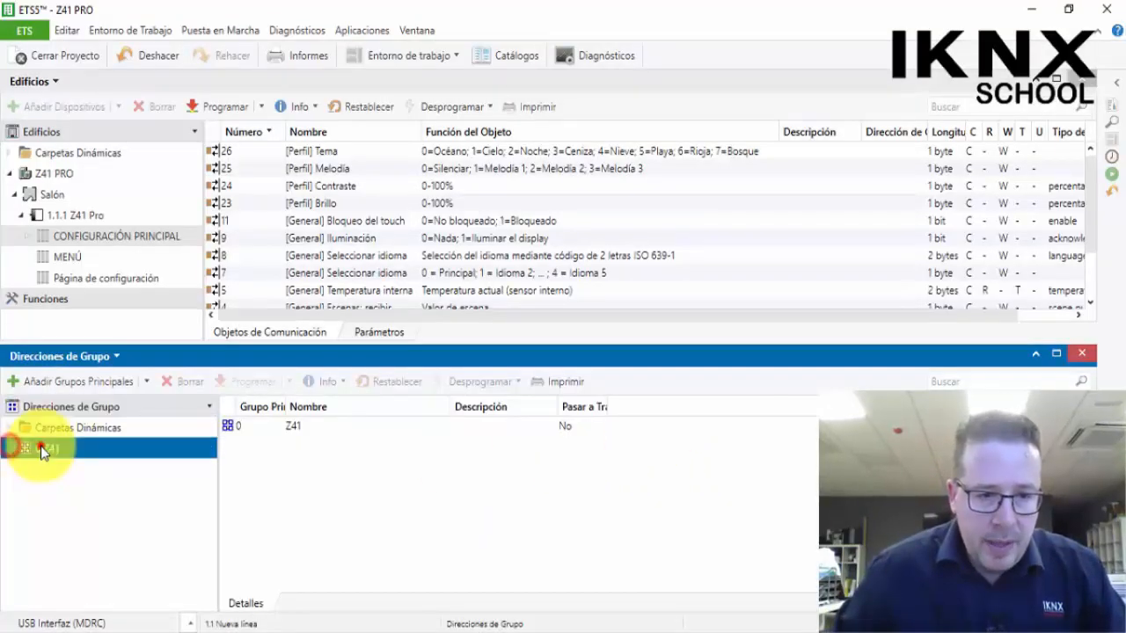
right_click(41, 448)
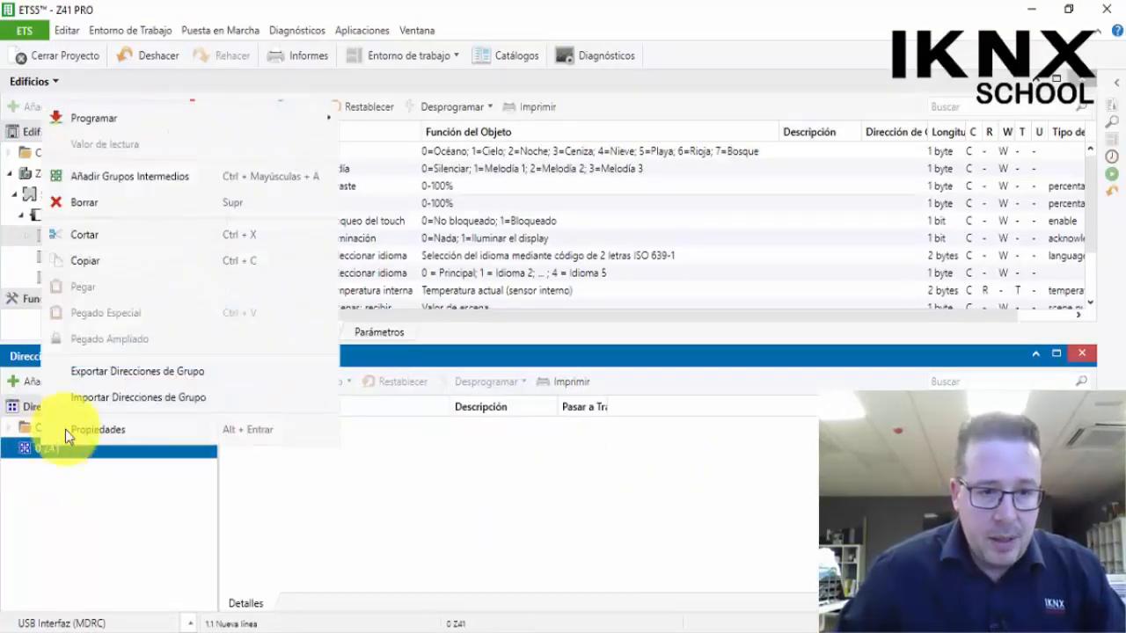
click(180, 175)
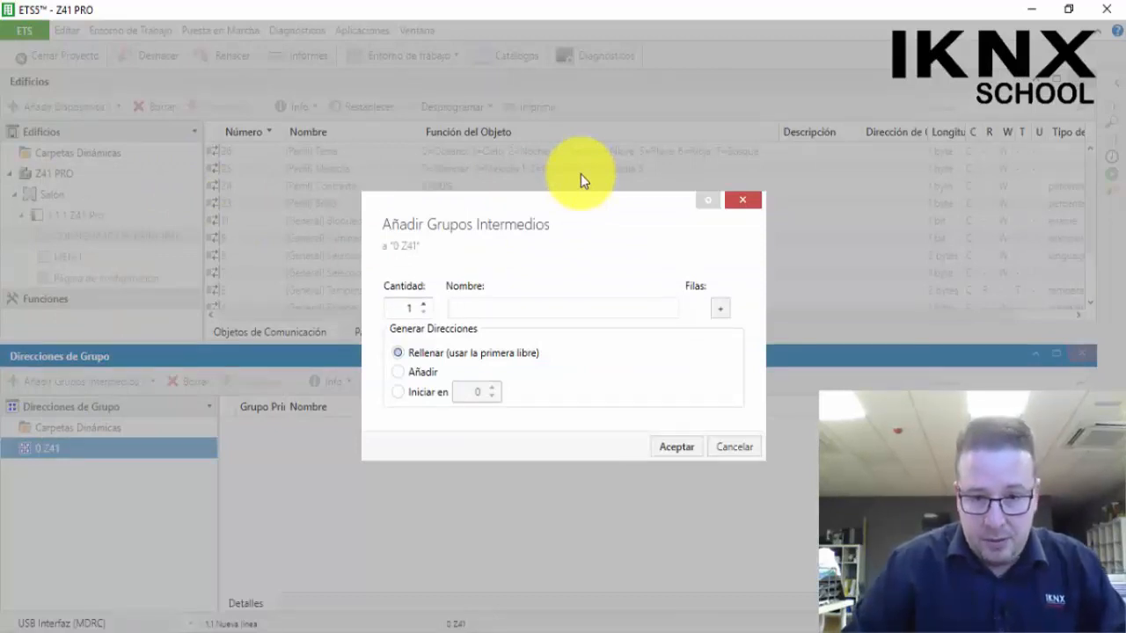
text(O)
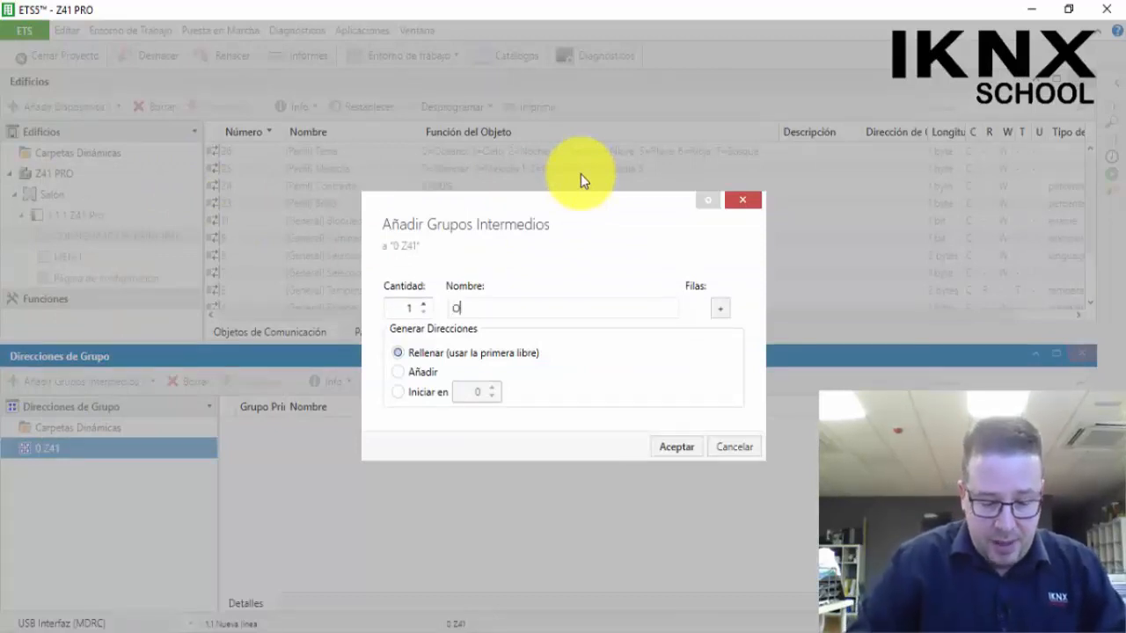
text(pciones que )
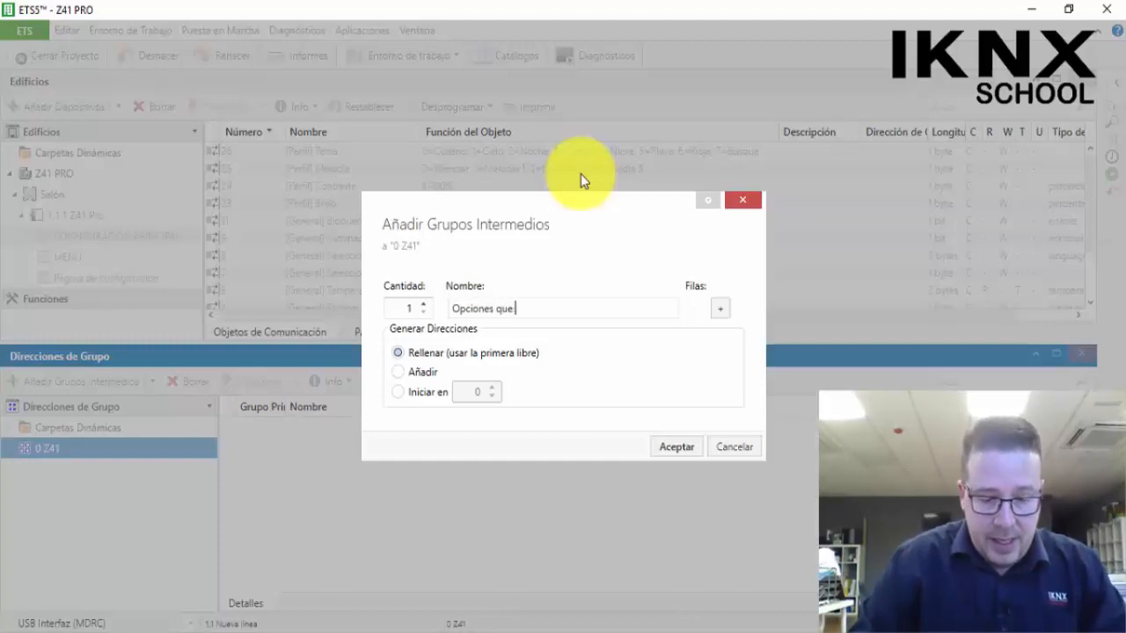
text(tiene la pantalla)
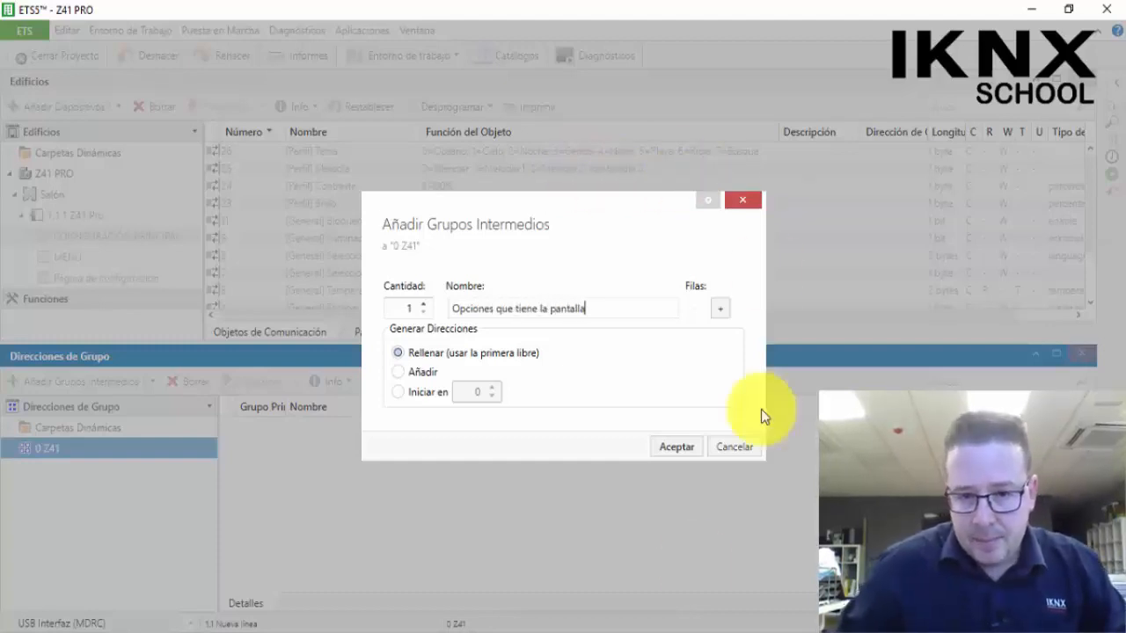
click(679, 447)
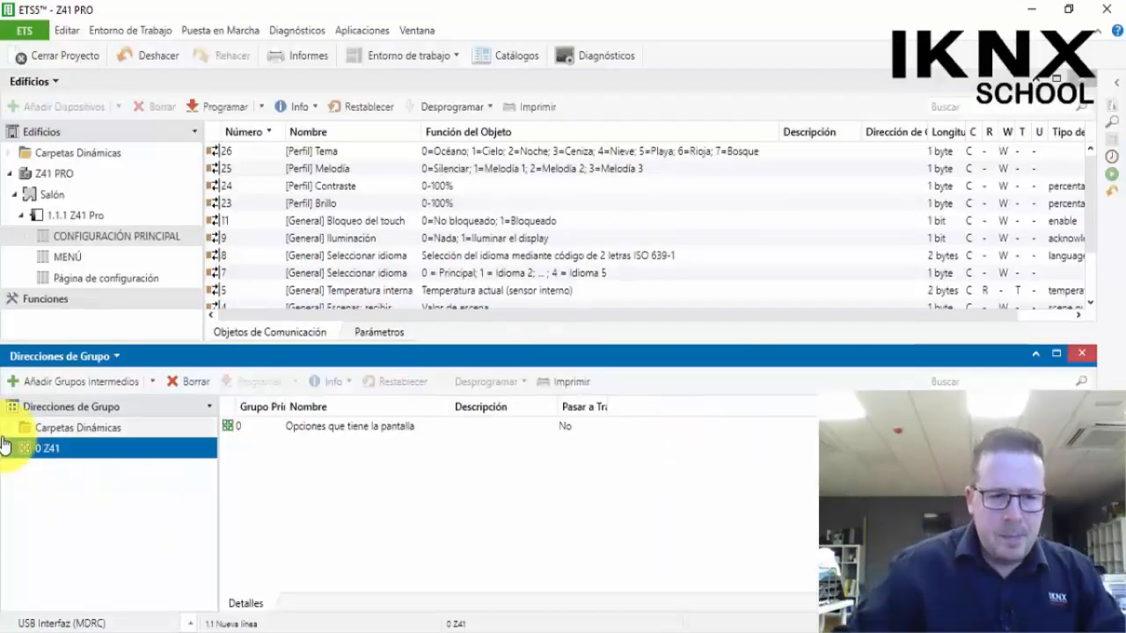
click(10, 448)
click(61, 471)
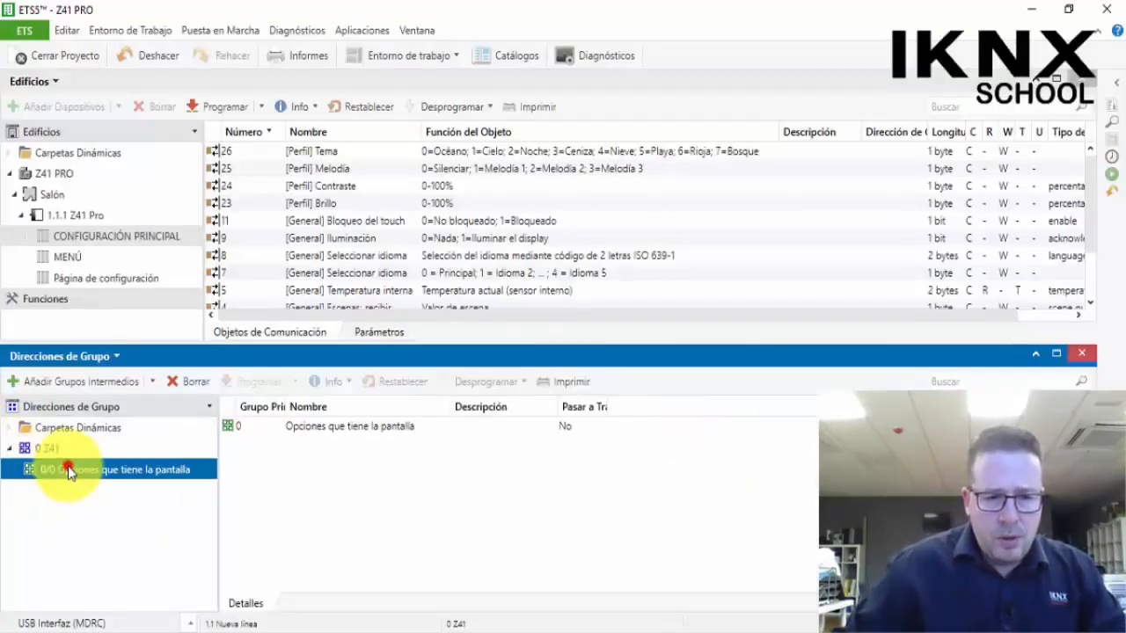
right_click(69, 470)
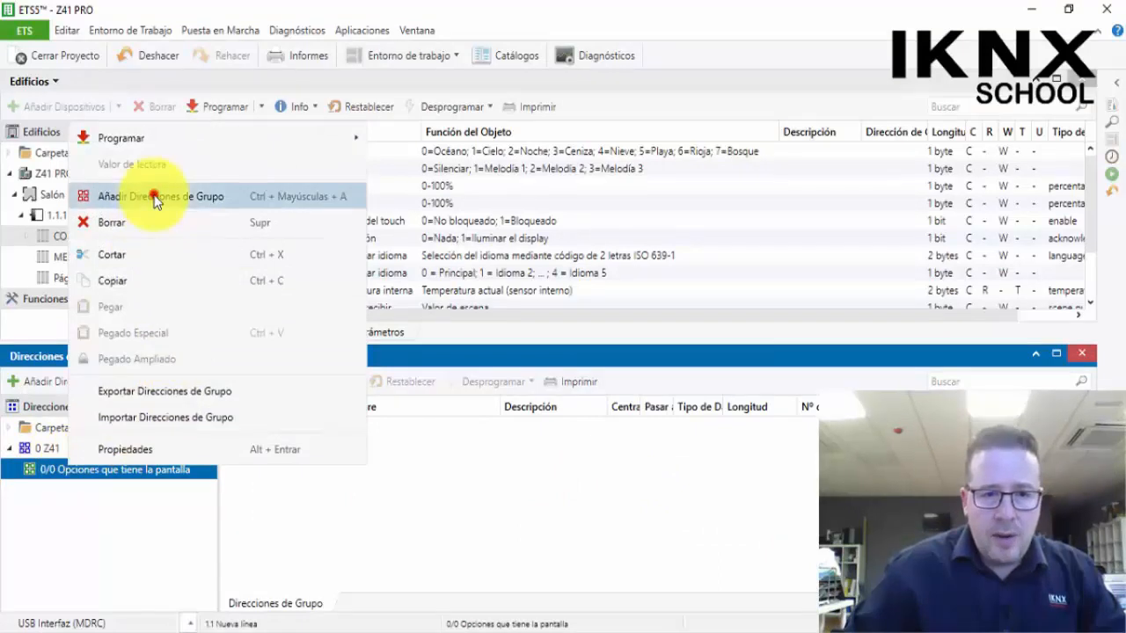
click(151, 195)
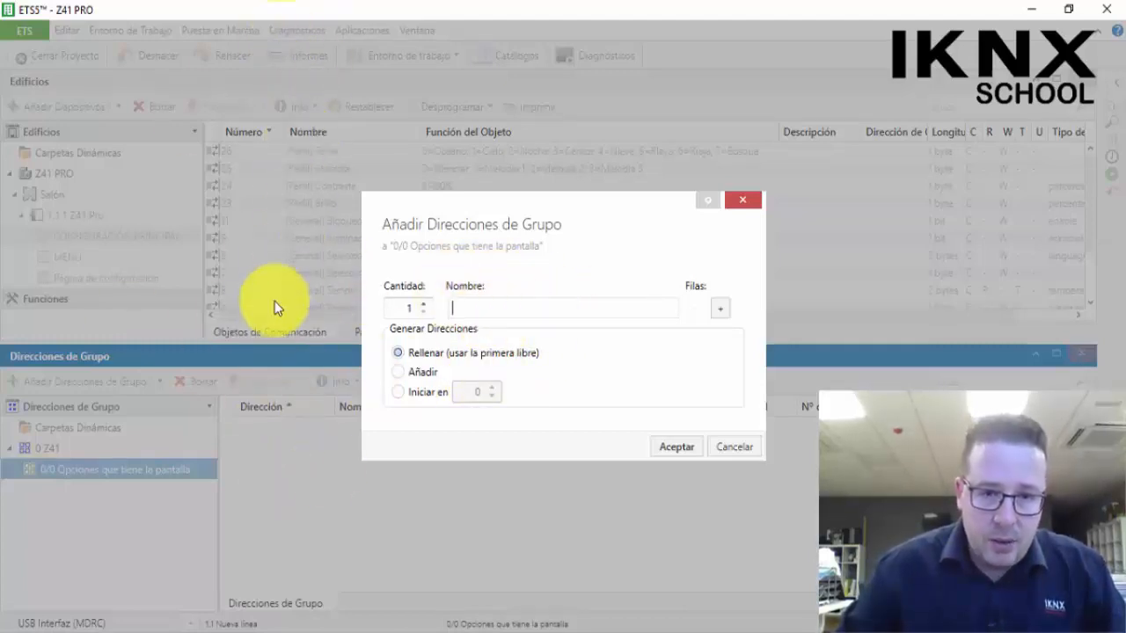
click(735, 449)
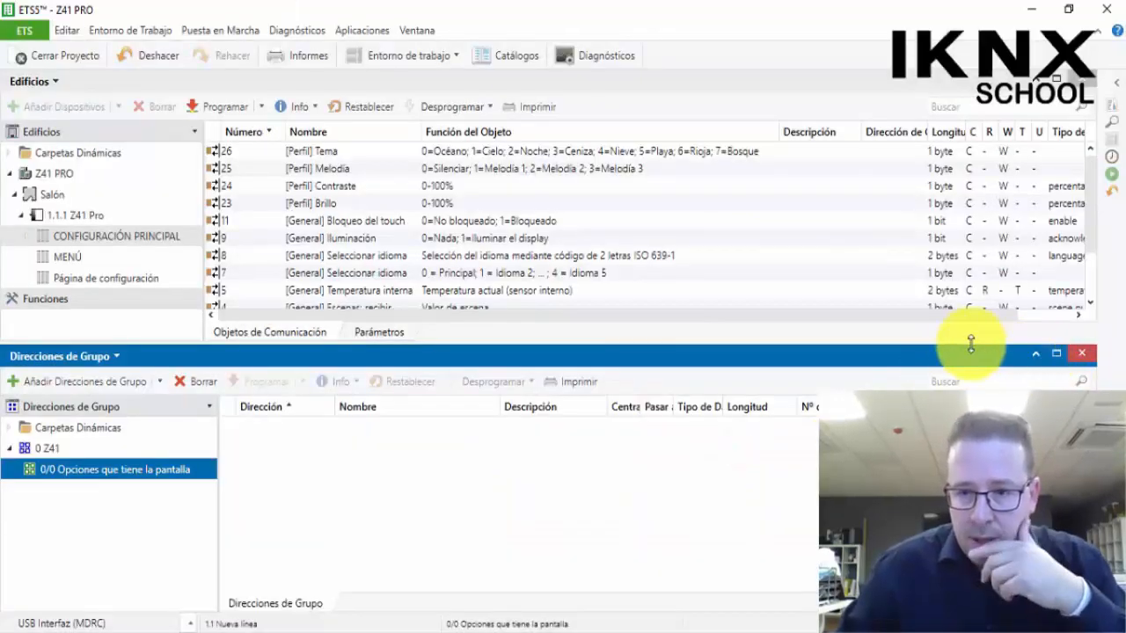
Arrange the buildings and group addresses panels side by side and widen the buildings panel
click(454, 58)
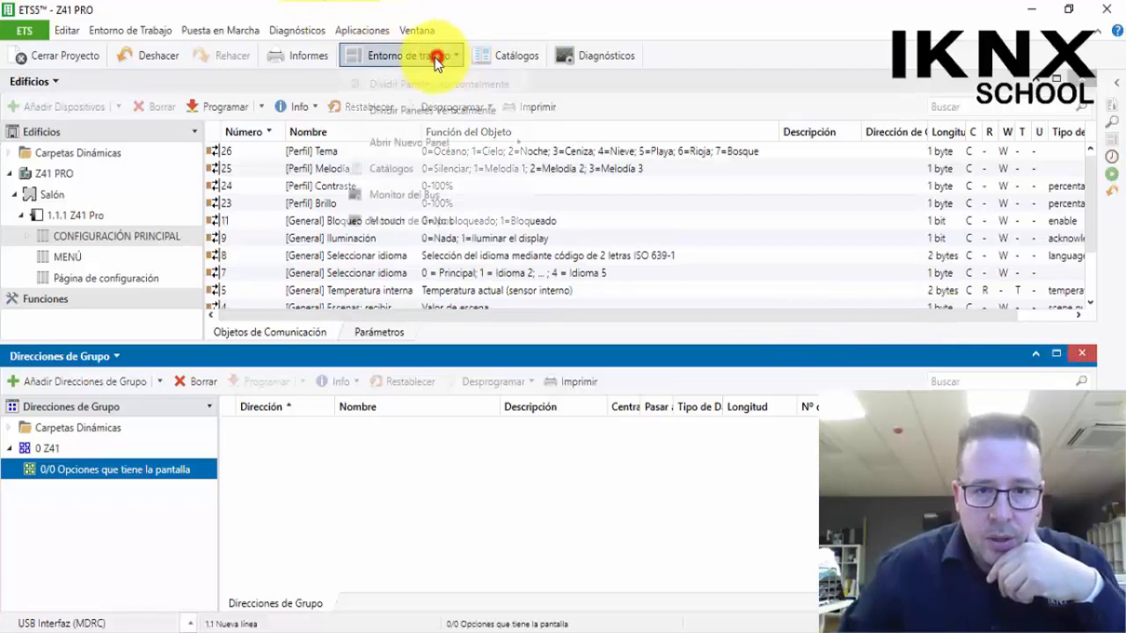
click(444, 109)
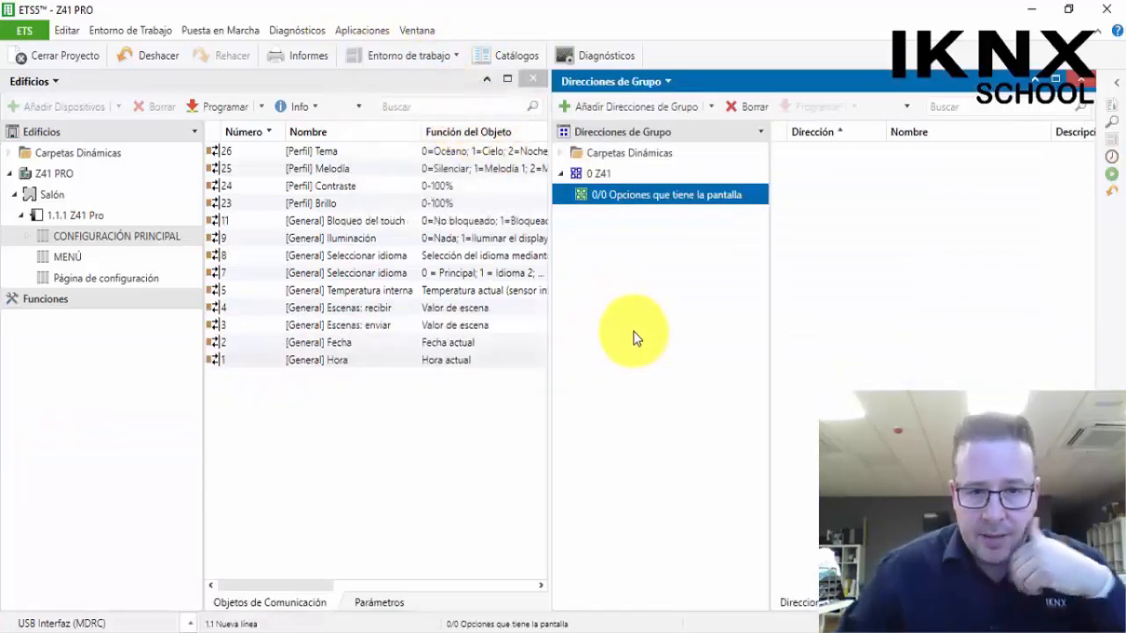
drag(550, 321, 674, 329)
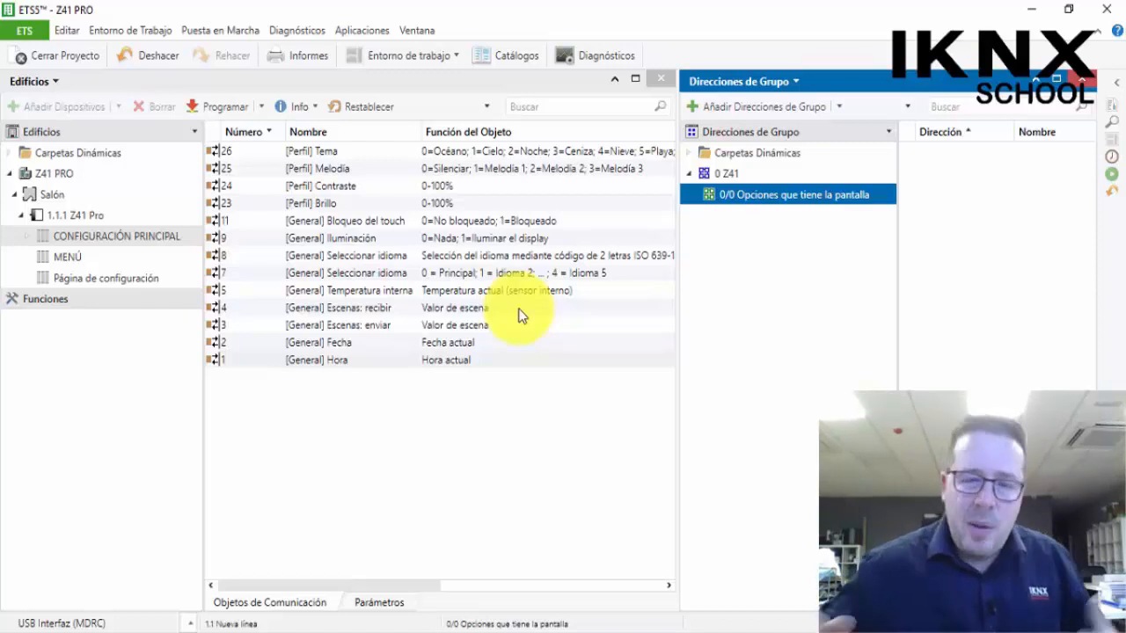
Begin a batch of new group addresses in "Opciones que tiene la pantalla" with entries named "Hora" and "Fecha"
right_click(822, 194)
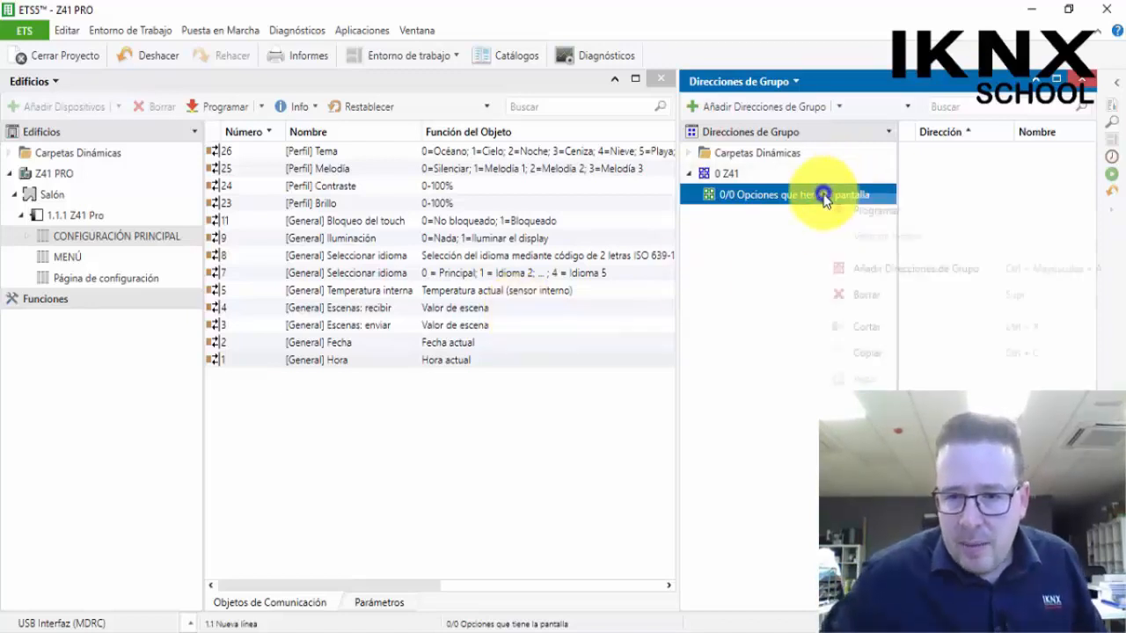
click(892, 267)
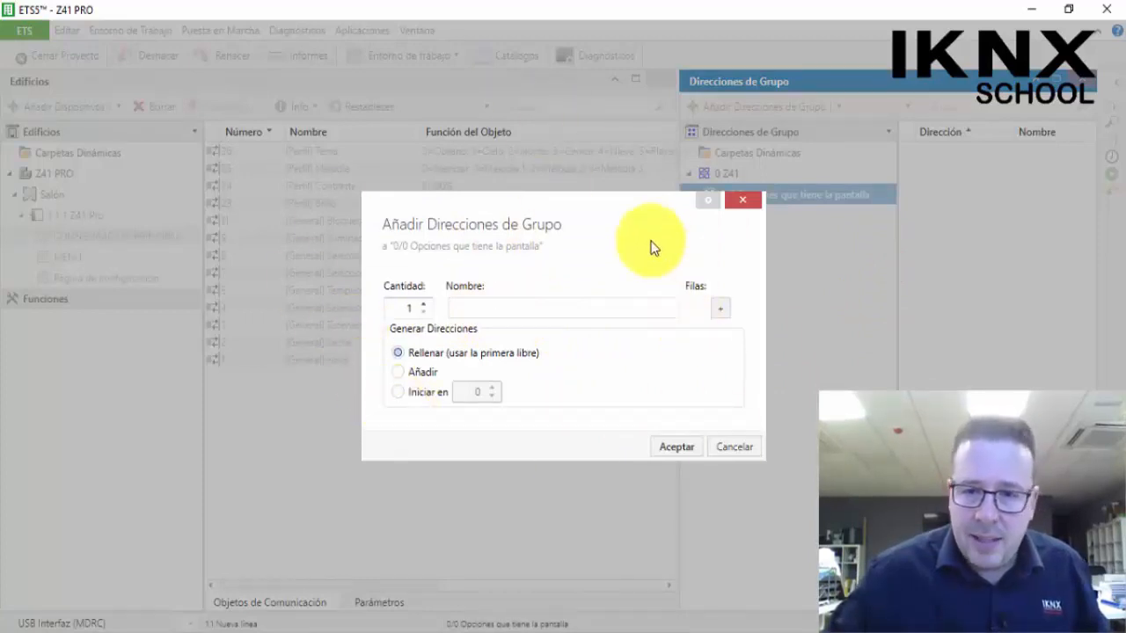
drag(631, 208, 650, 211)
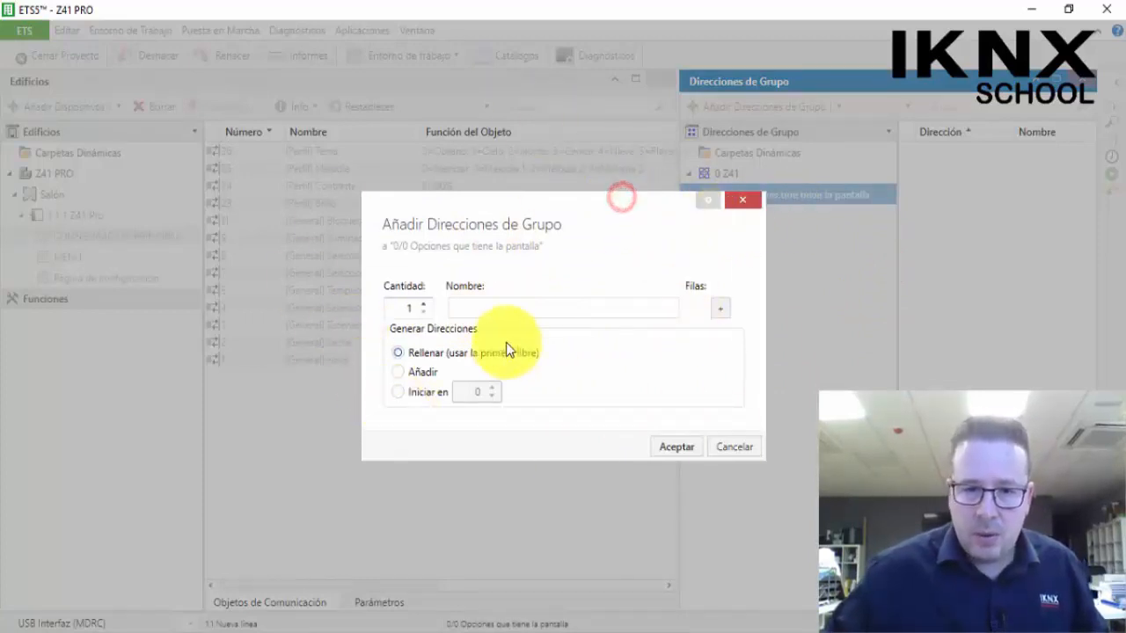
click(523, 310)
text(Hora)
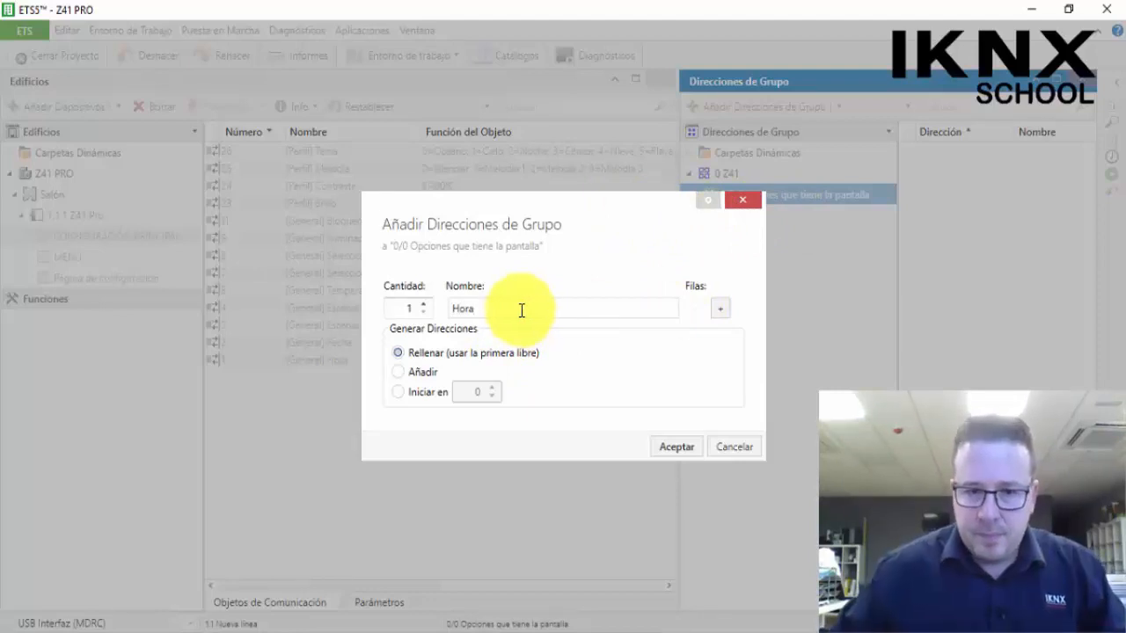
click(720, 308)
text(Fecha)
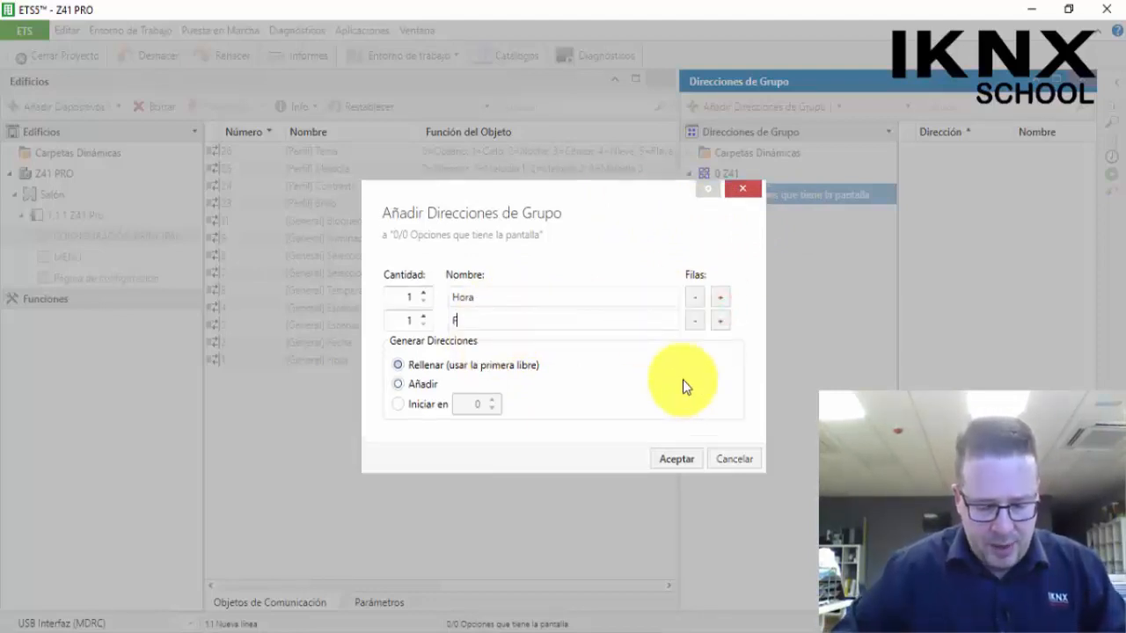
Include "Escena enviar valor" and "Escena recibir valor" in the batch and create the group addresses
click(721, 321)
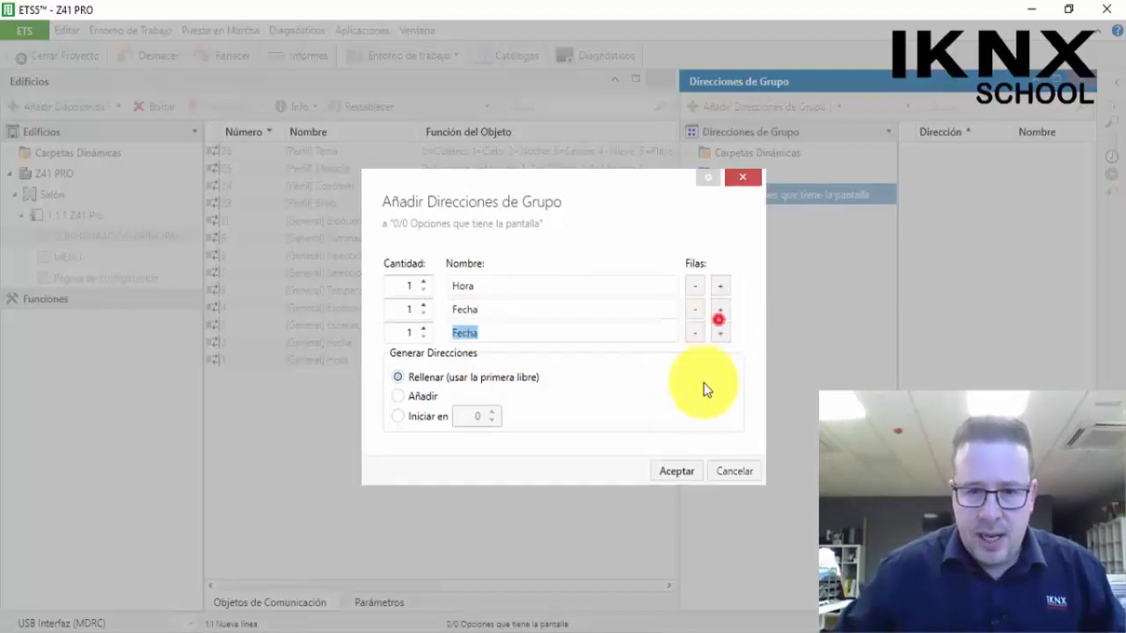
text(Escena e)
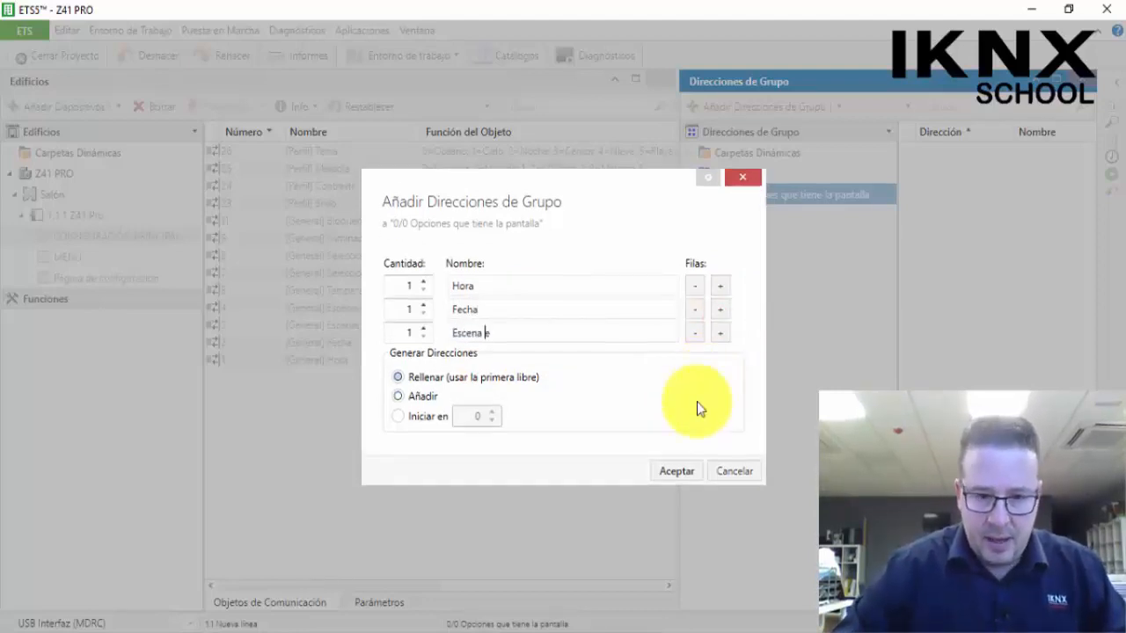
text(nviar valor)
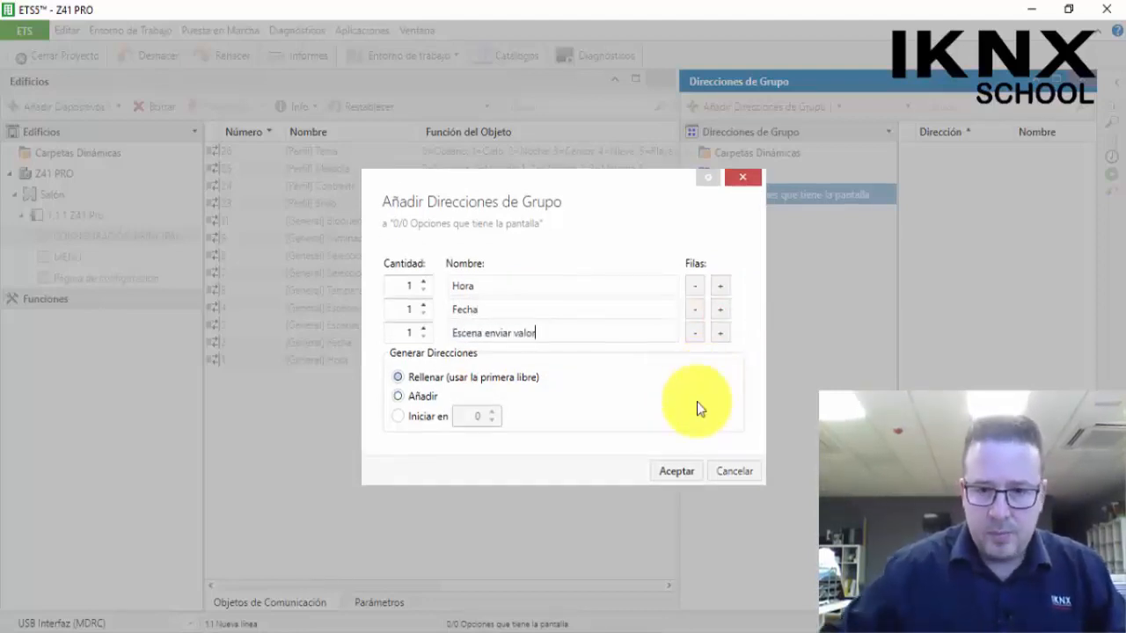
click(720, 332)
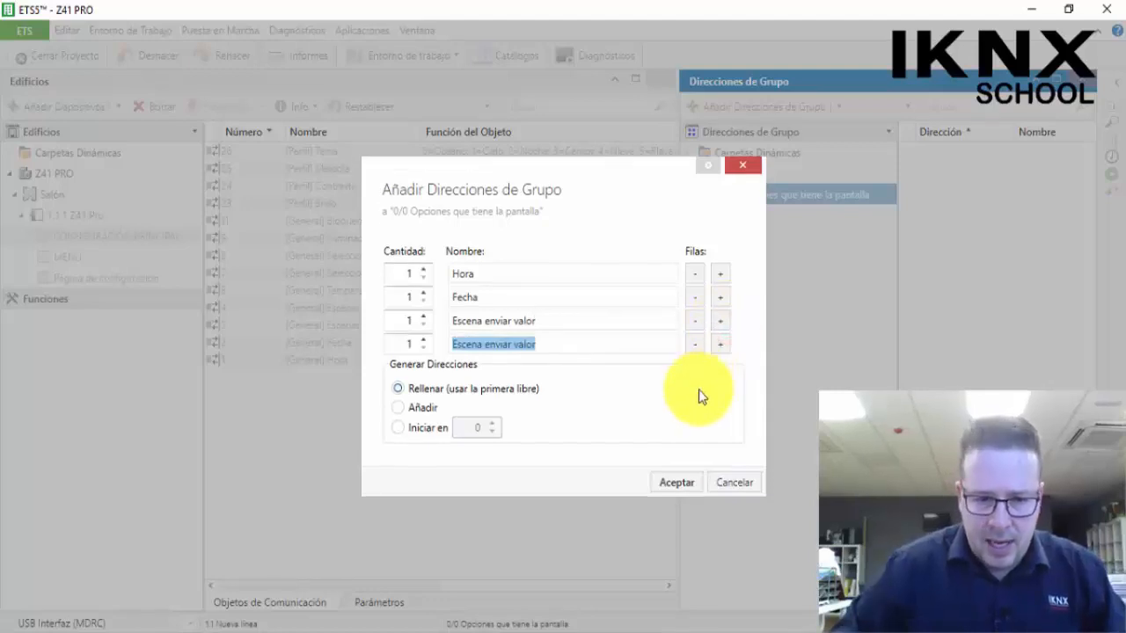
text(Escena)
text(recibir valor)
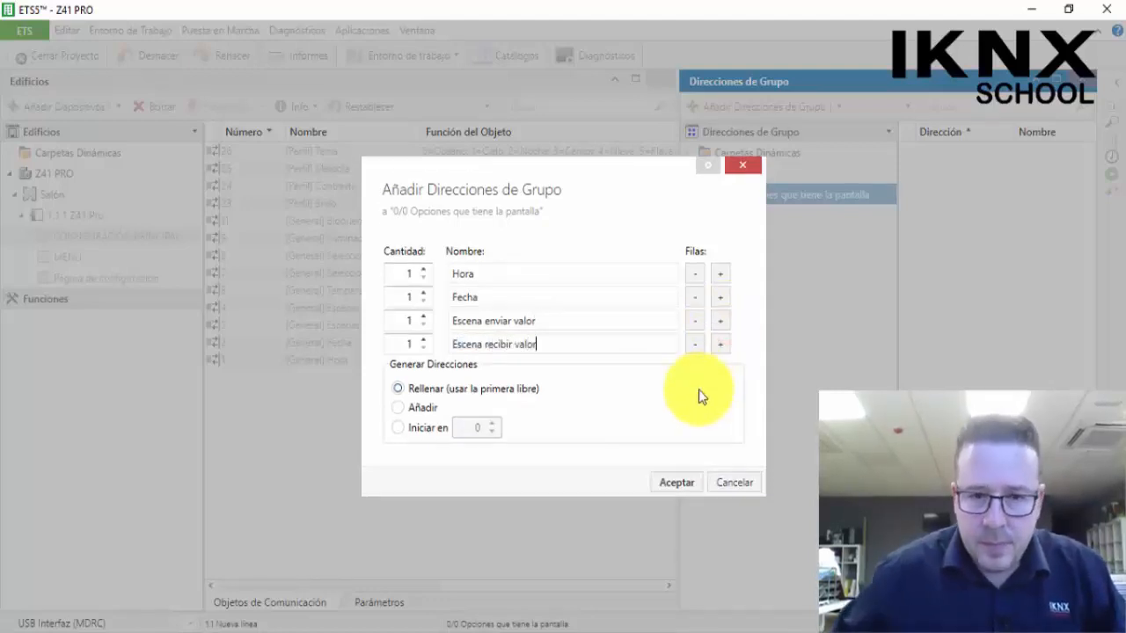
click(673, 483)
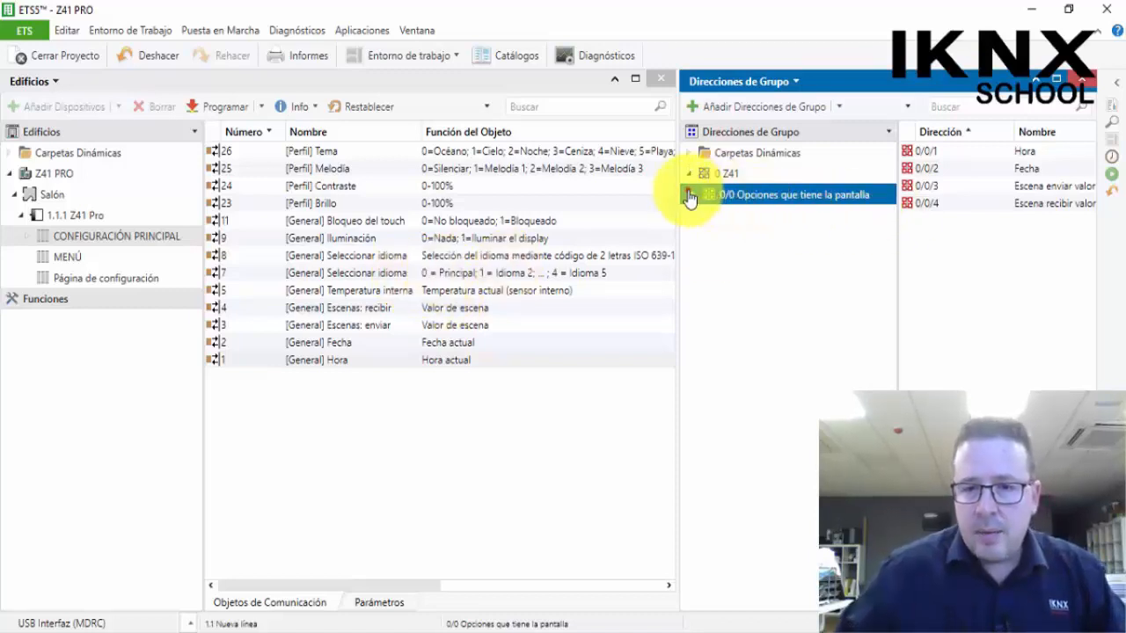
Expand the middle group "Opciones que tiene la pantalla" and add the group addresses "Temperatura actual" and "Seleccionar idioma" to it
click(693, 194)
right_click(778, 192)
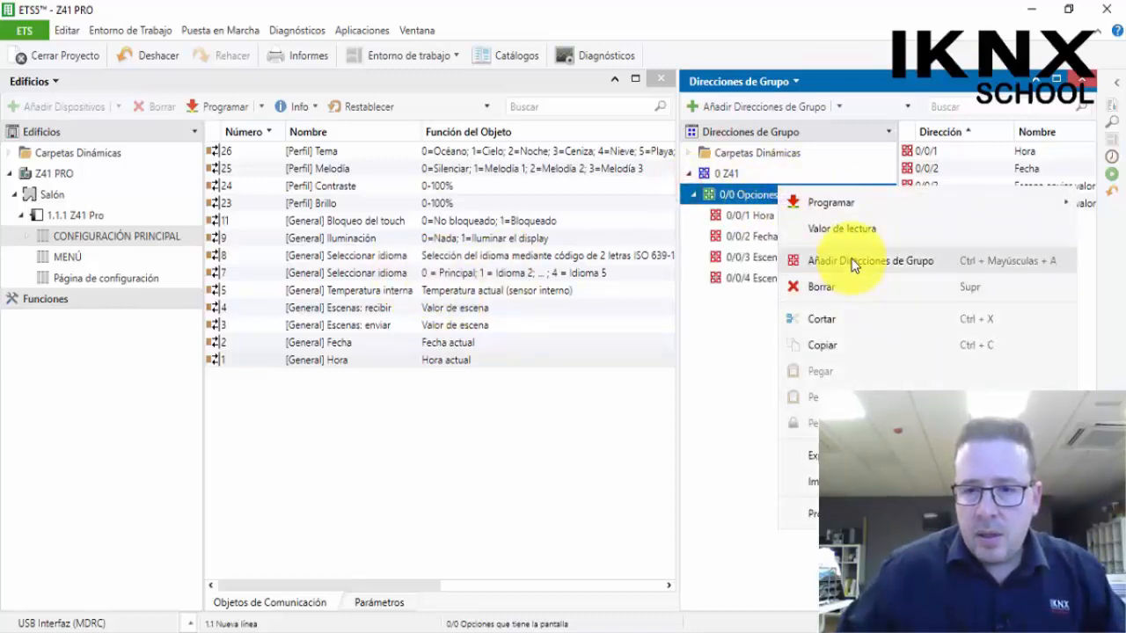
click(853, 260)
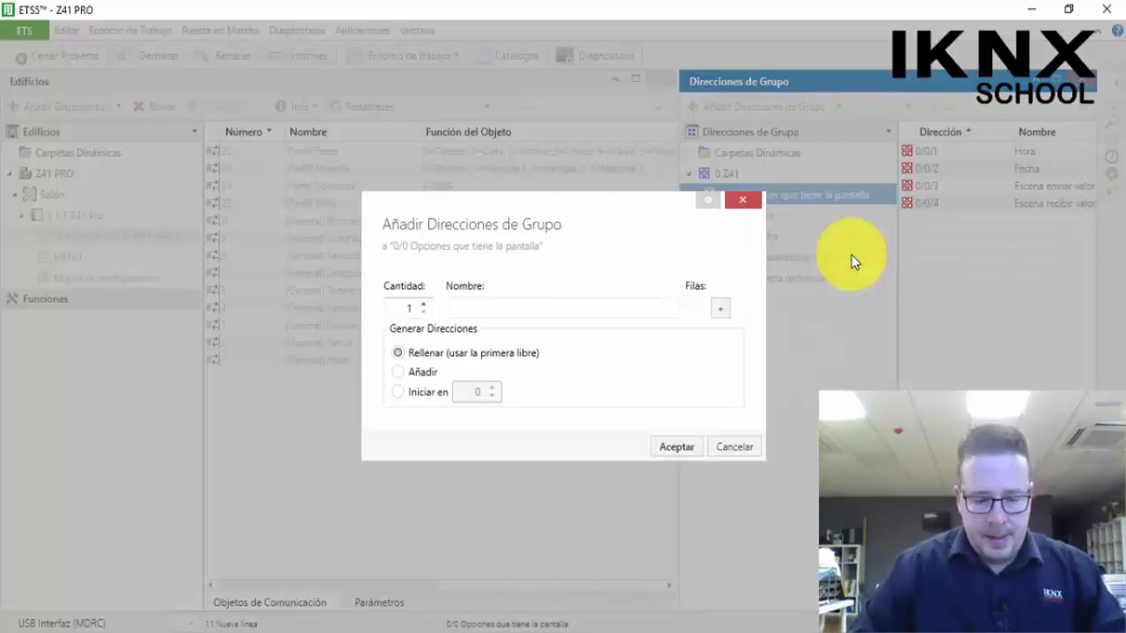
text(Temperatur)
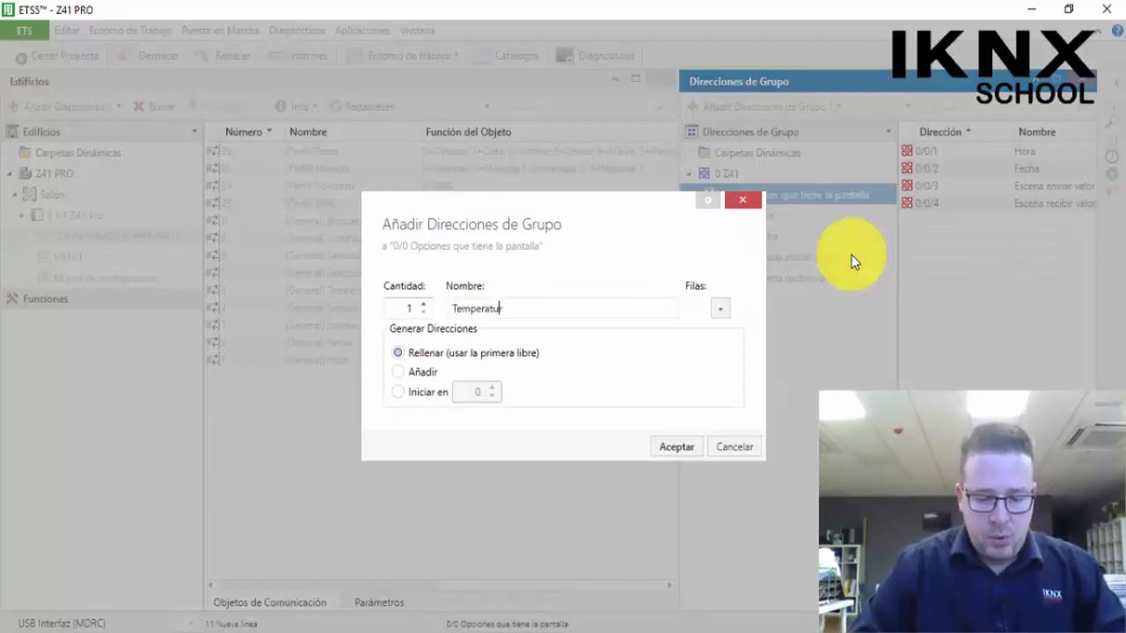
text(a actual)
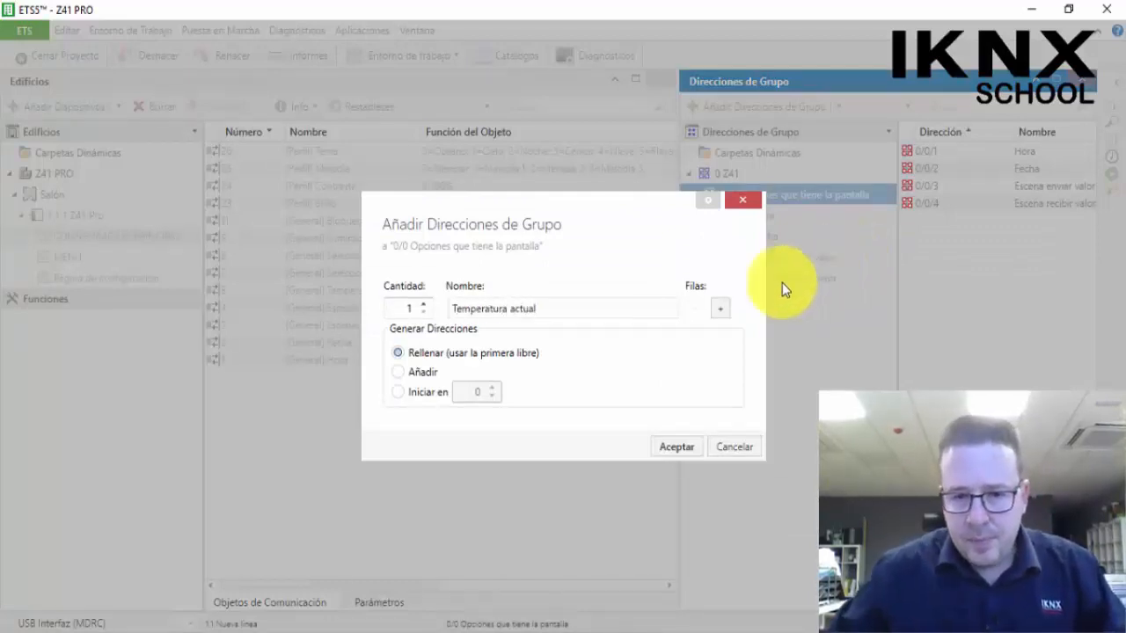
click(722, 310)
text(Se)
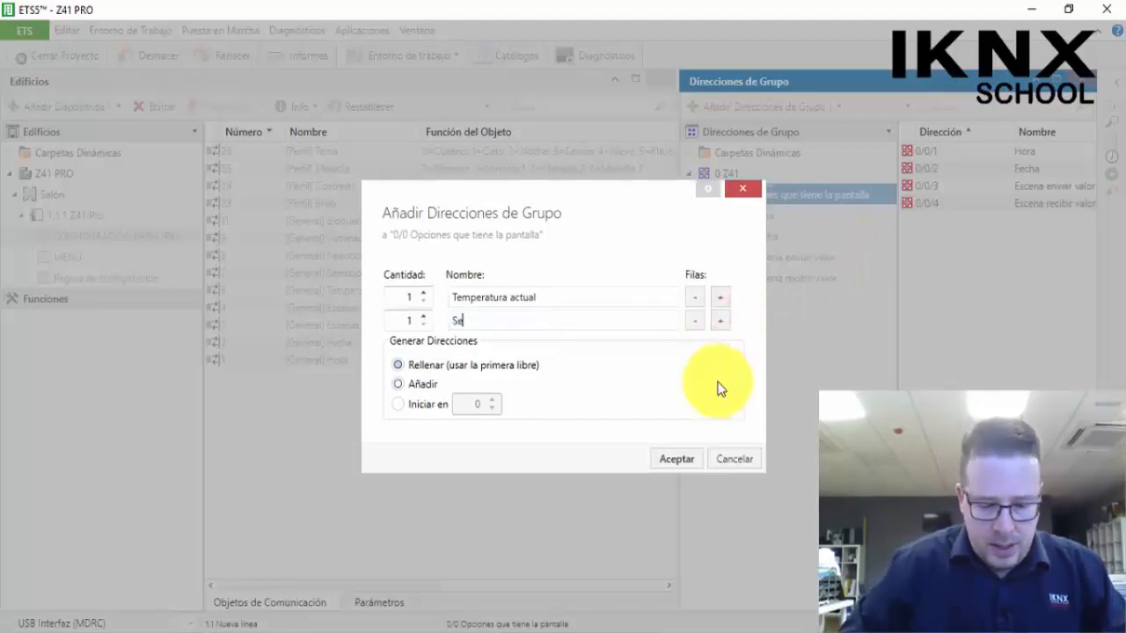
text(leccionar idio)
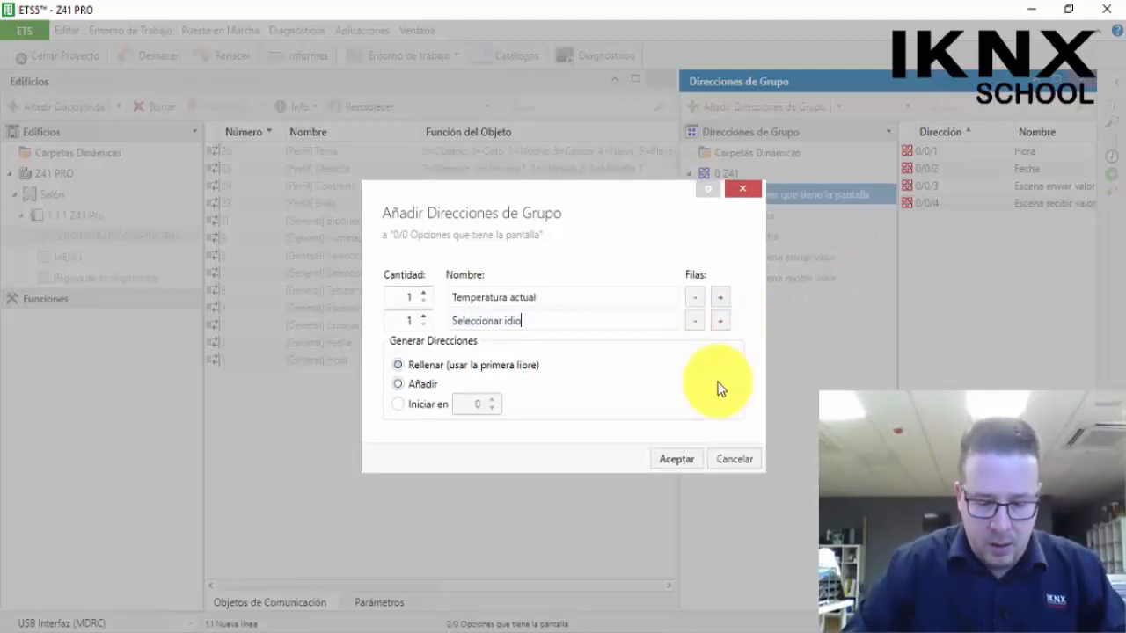
text(ma)
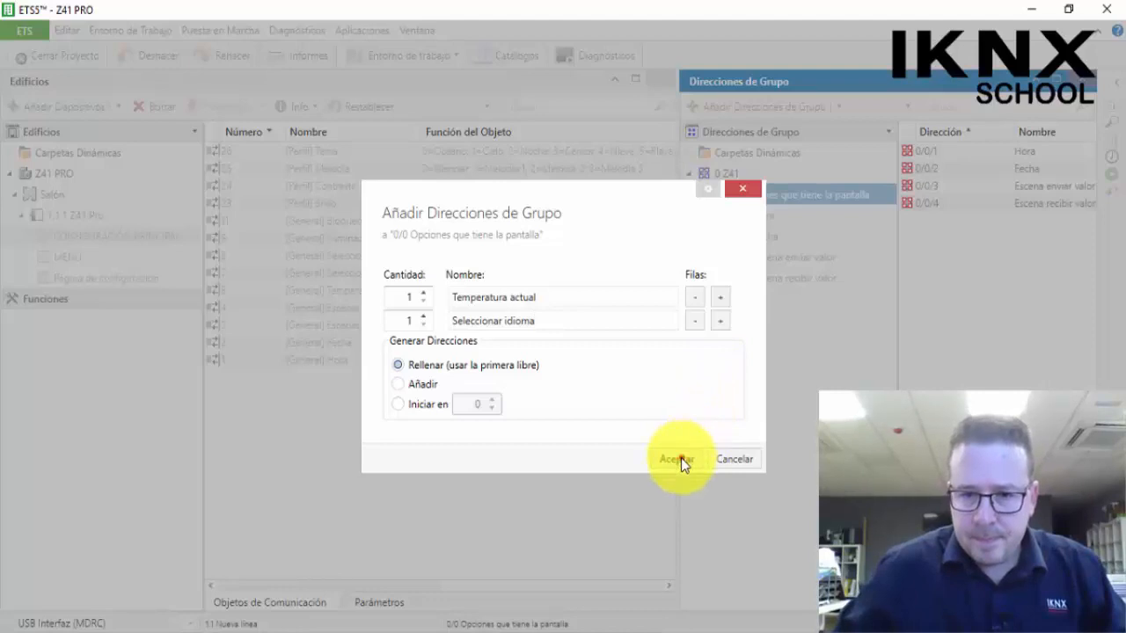
click(681, 458)
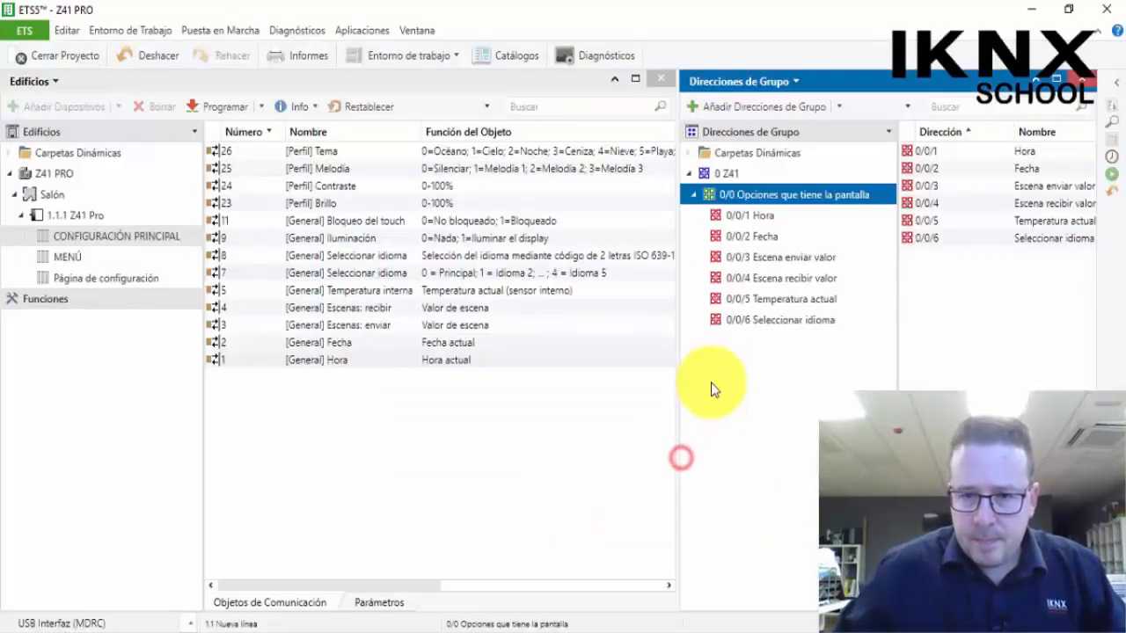
Begin a batch of new group addresses in "Opciones que tiene la pantalla" with entries named "iluminar display" and "Bloqueo pantalla"
click(356, 242)
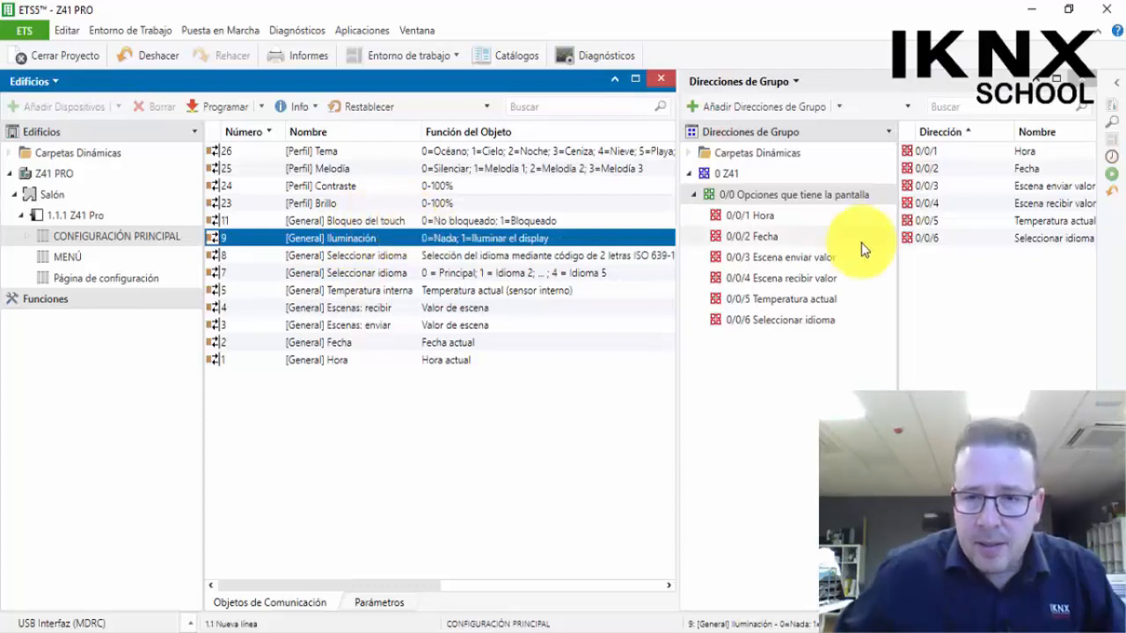
click(781, 194)
right_click(781, 195)
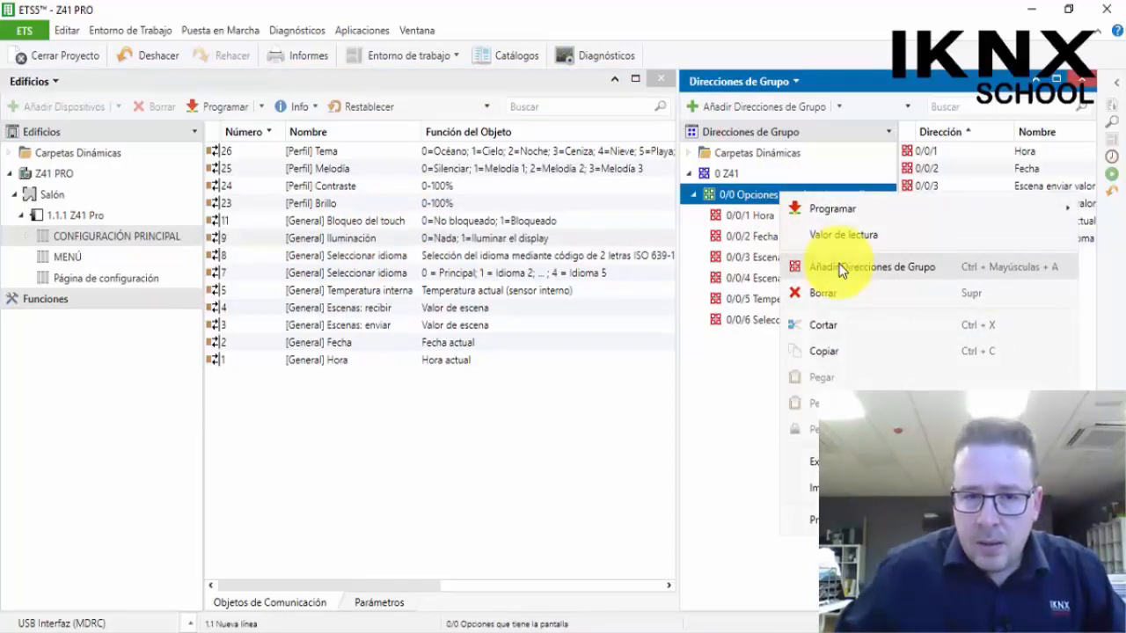
click(840, 268)
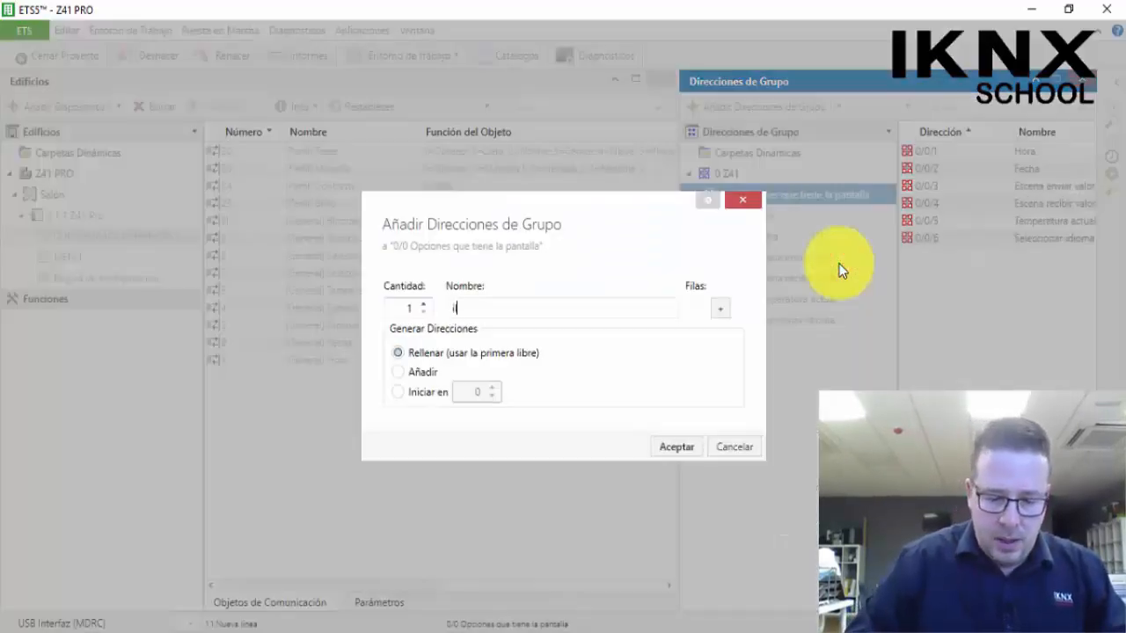
text(iluminar display)
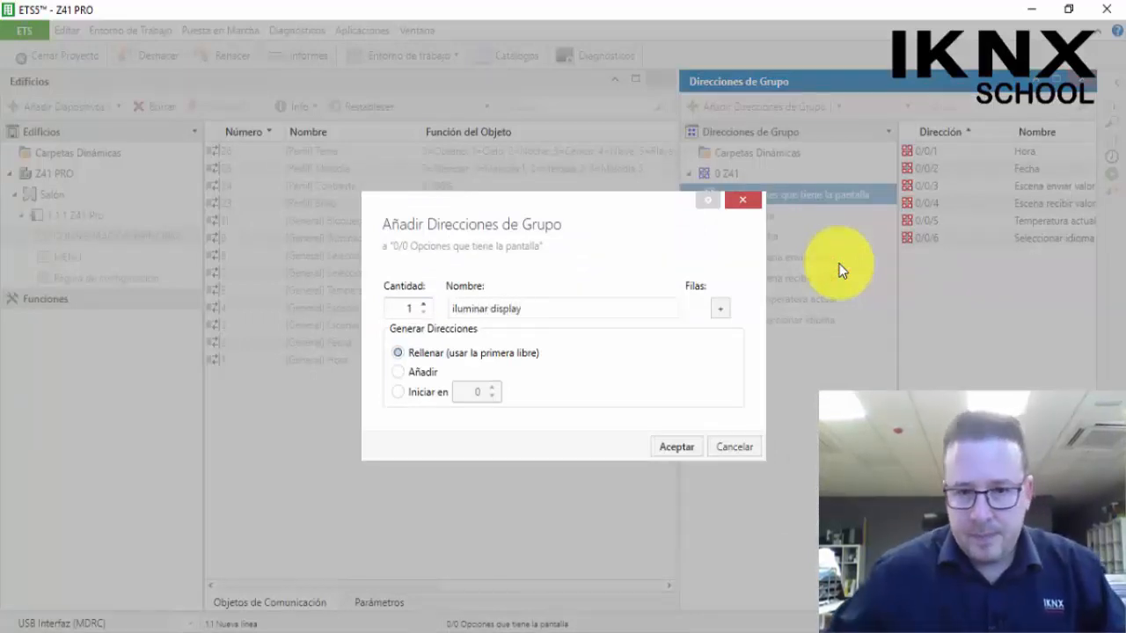
click(719, 309)
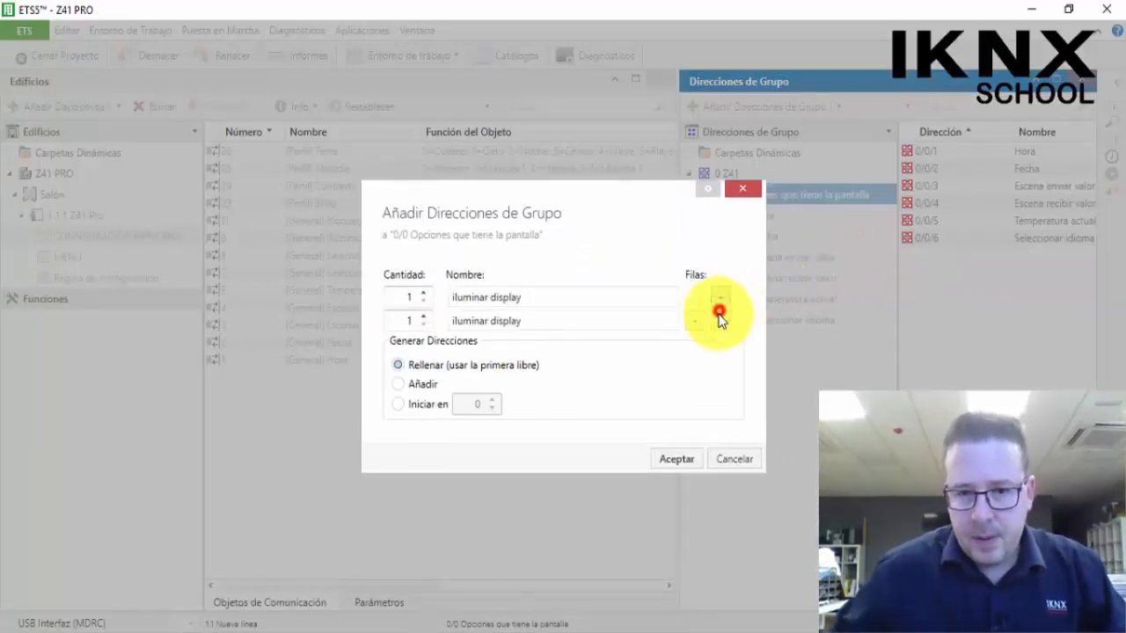
text(Bloqu)
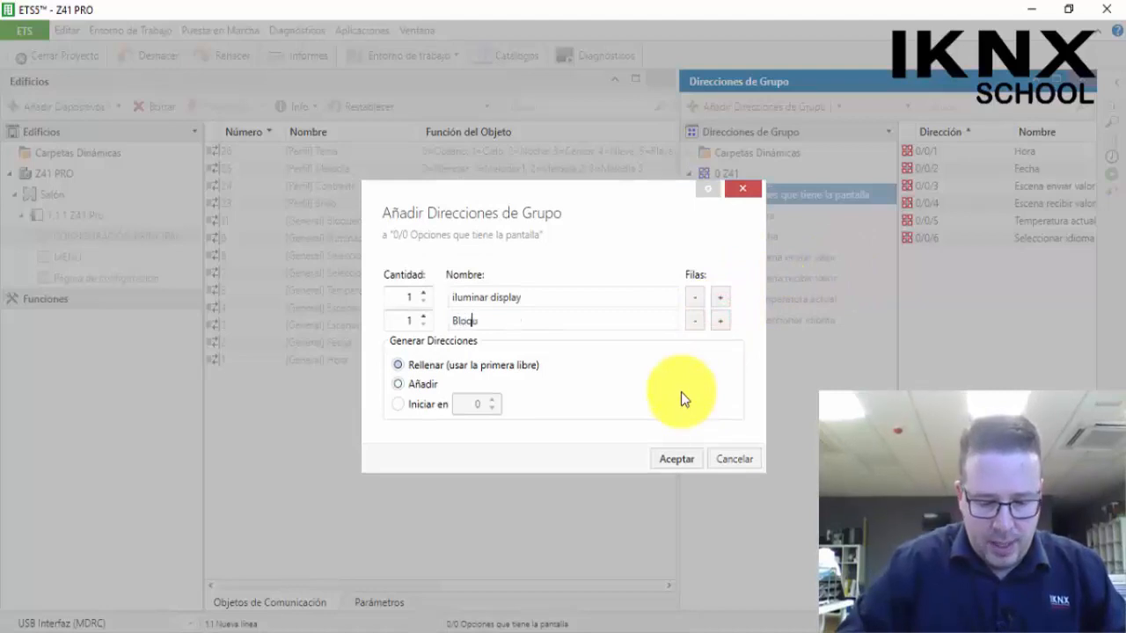
text(eo pantalla)
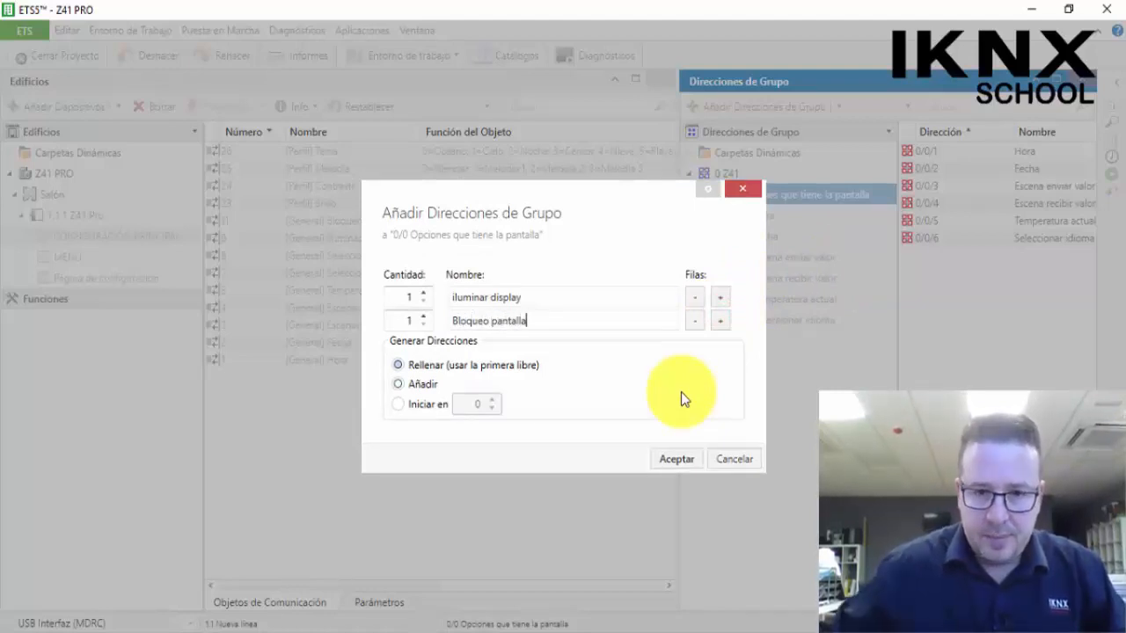
Capitalize the first entry's name to "Iluminar display" and create the group addresses of the batch
click(453, 298)
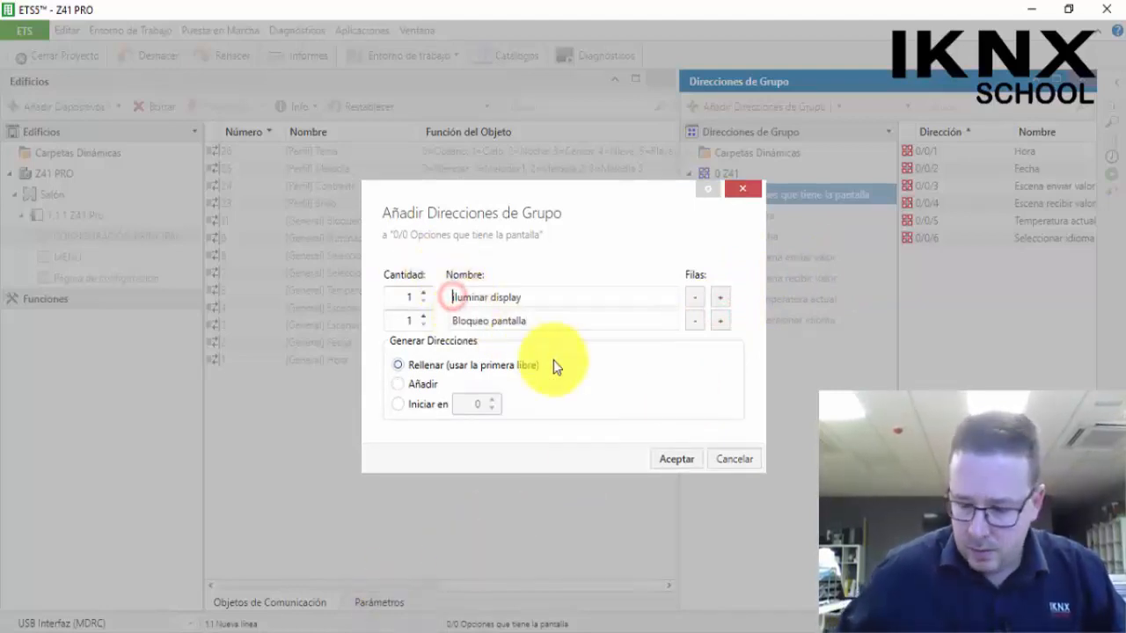
key(BackSpace)
text(I)
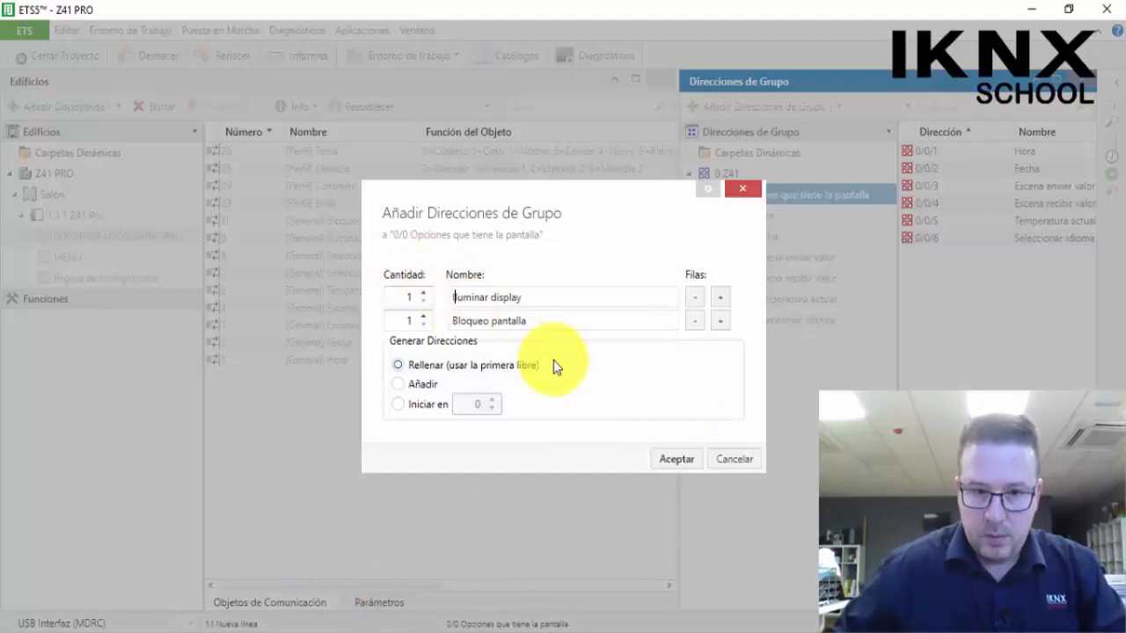
click(675, 460)
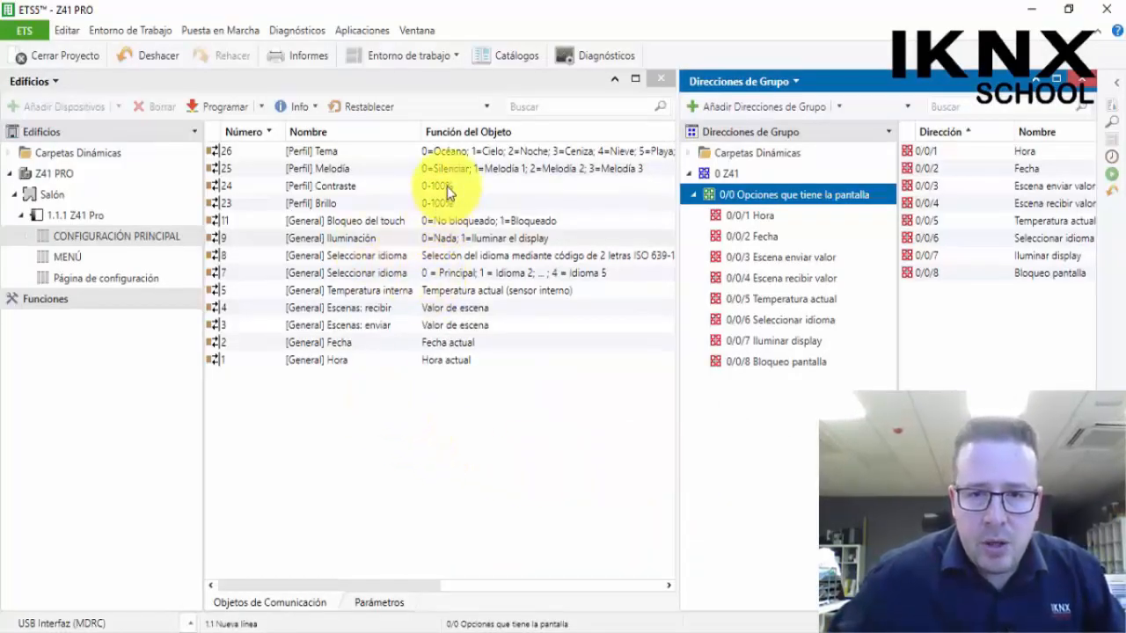
Add the group addresses "Brillo" and "Contraste" to the middle group "Opciones que tiene la pantalla"
right_click(764, 200)
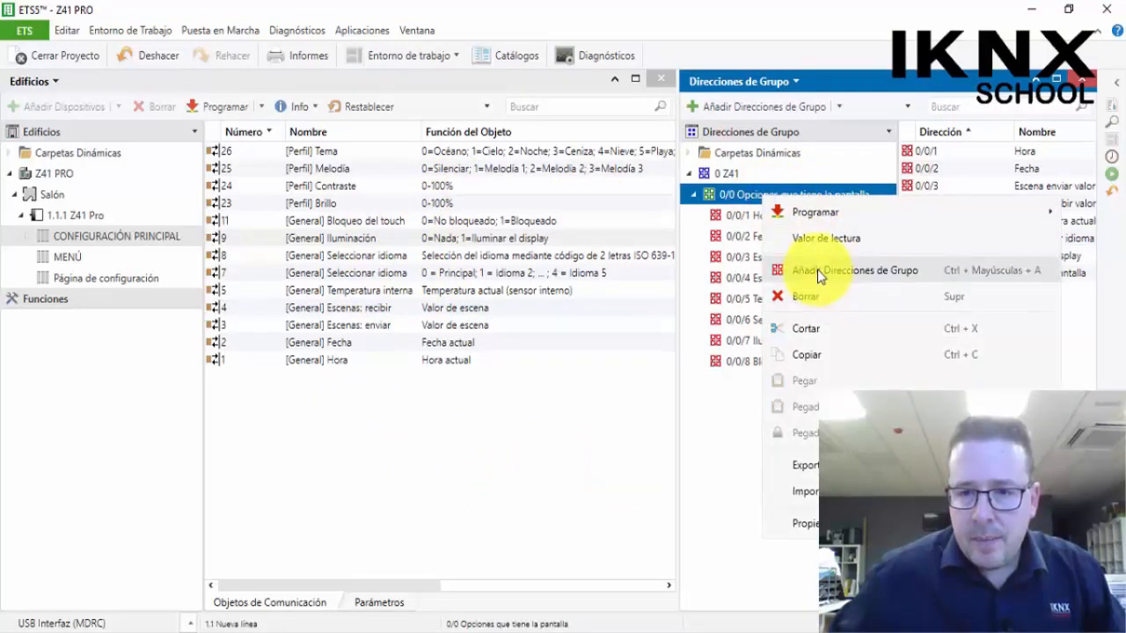
click(817, 269)
text(Brill)
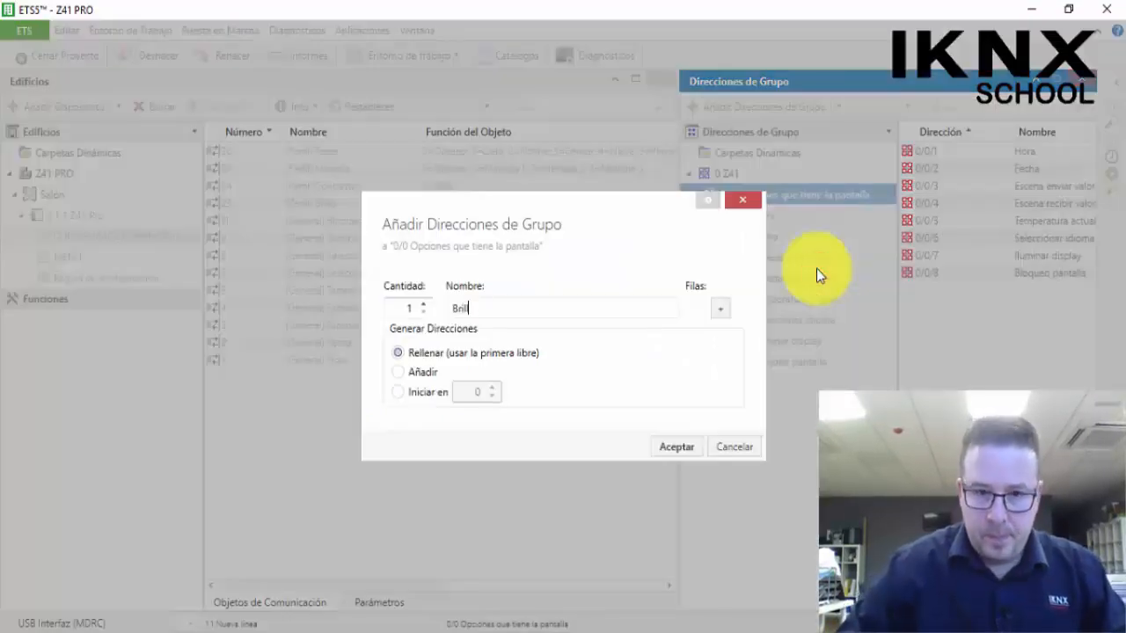
text(o)
click(719, 309)
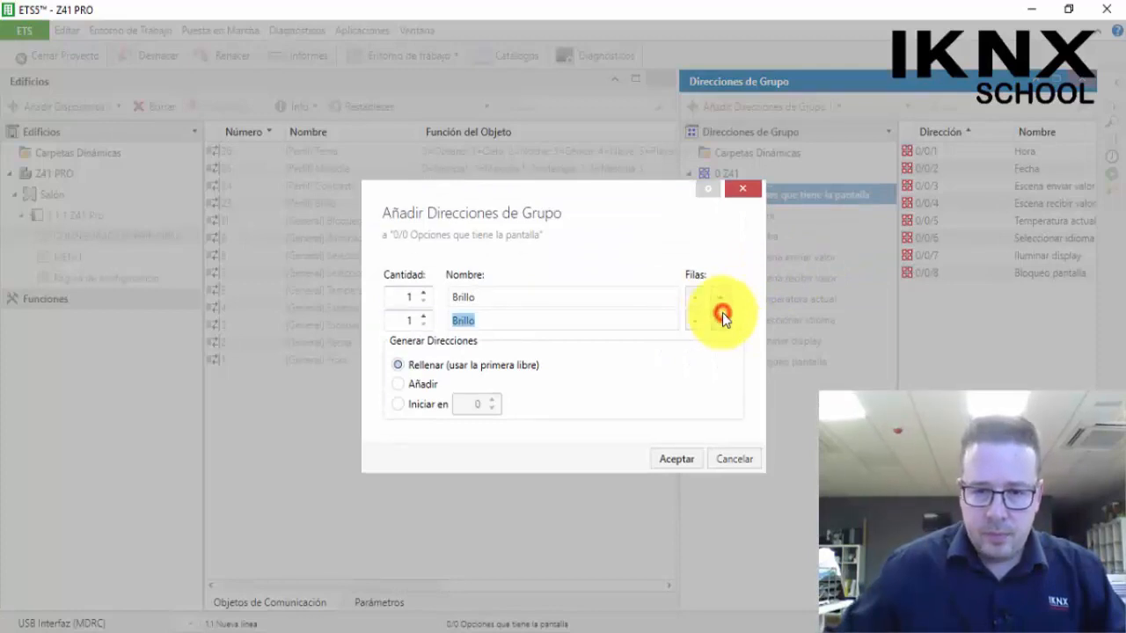
text(Contraste)
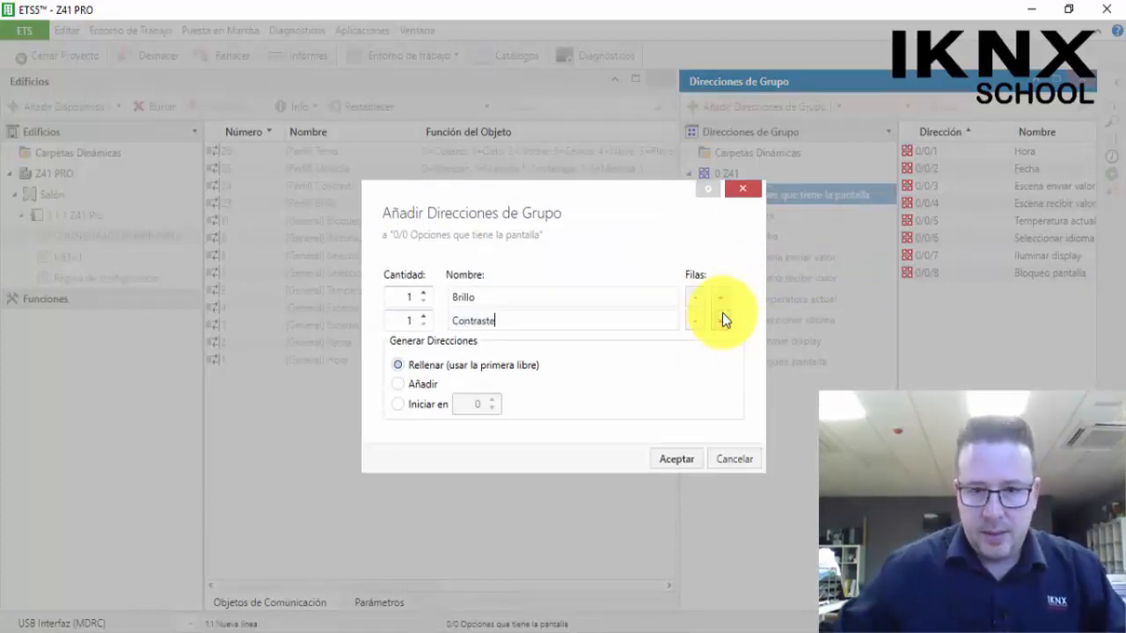
click(673, 458)
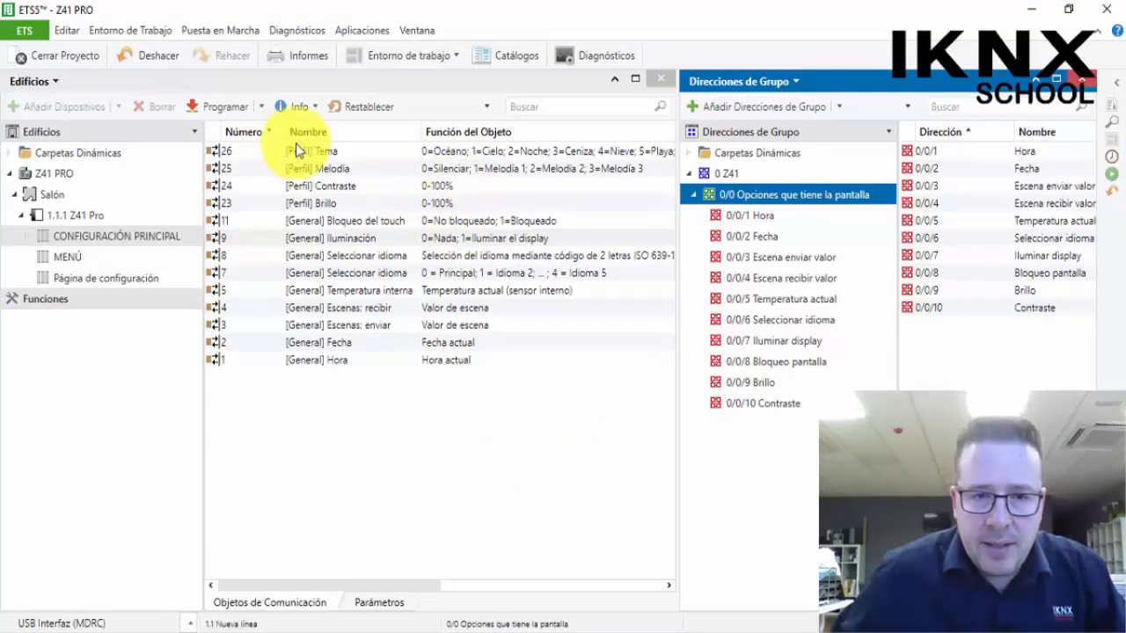
Add the group addresses "Melodia" and "Tema" to the middle group "Opciones que tiene la pantalla"
right_click(749, 202)
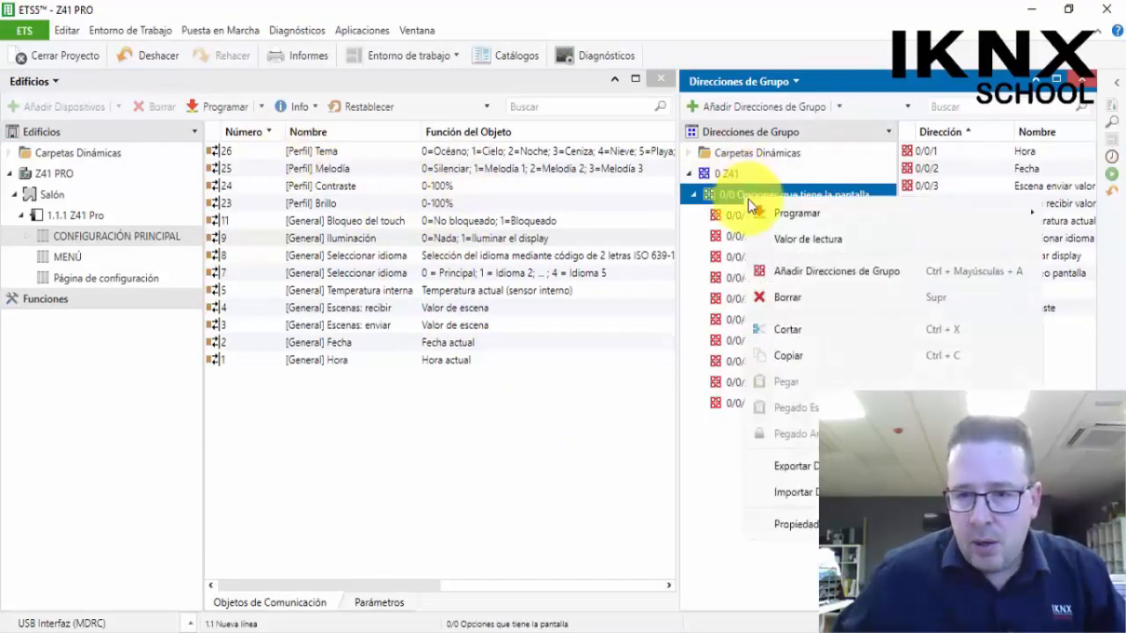
click(807, 271)
text(Melodia)
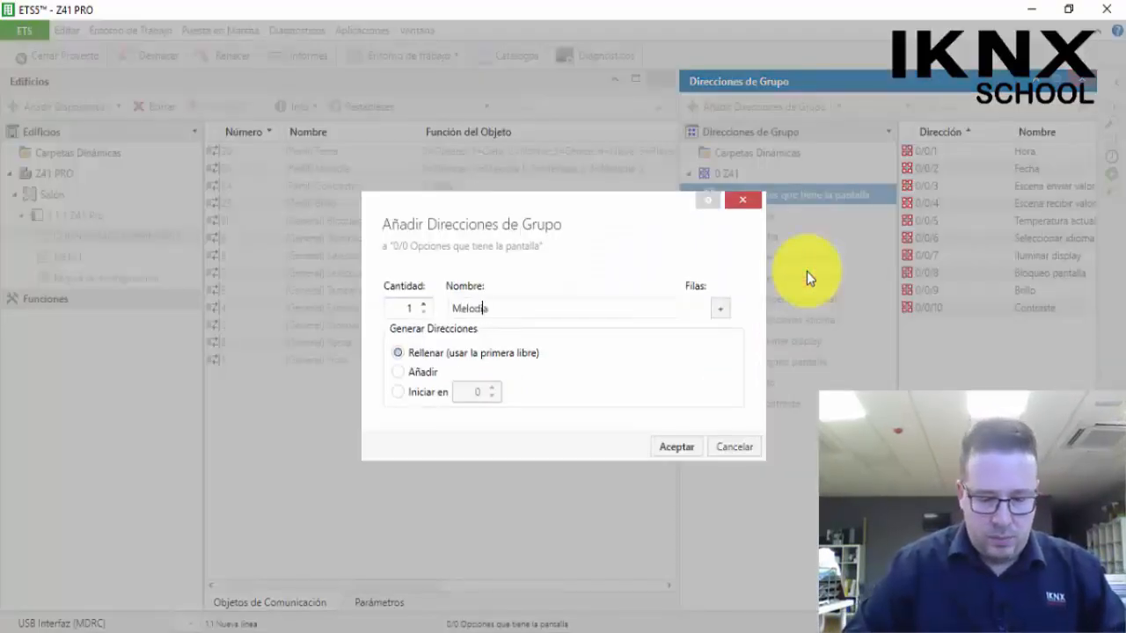
click(717, 308)
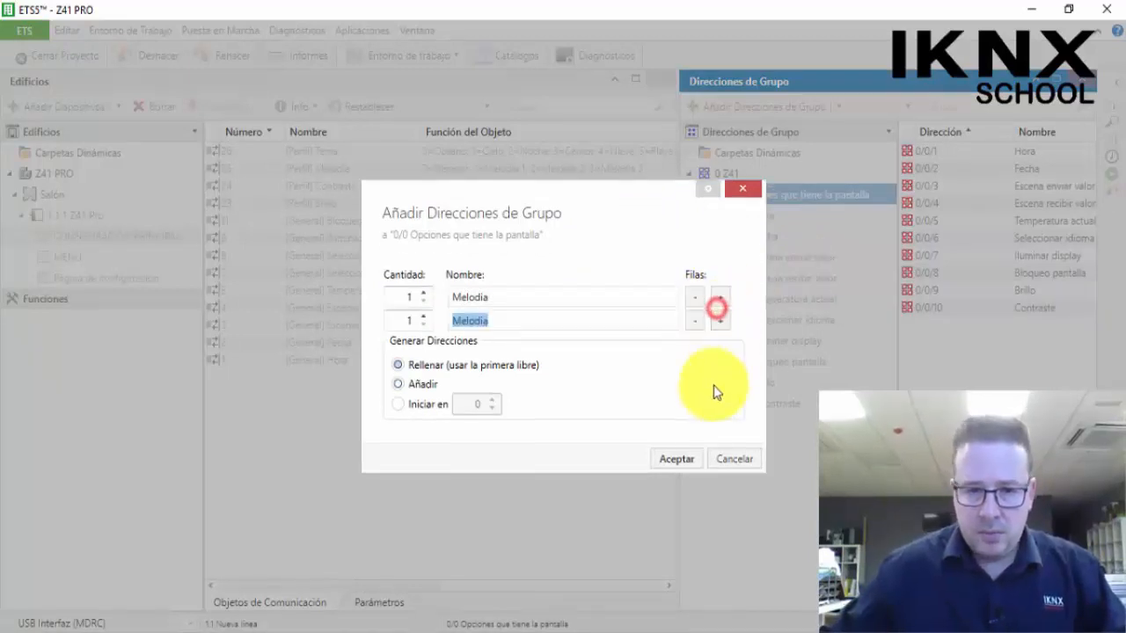
text(Tema)
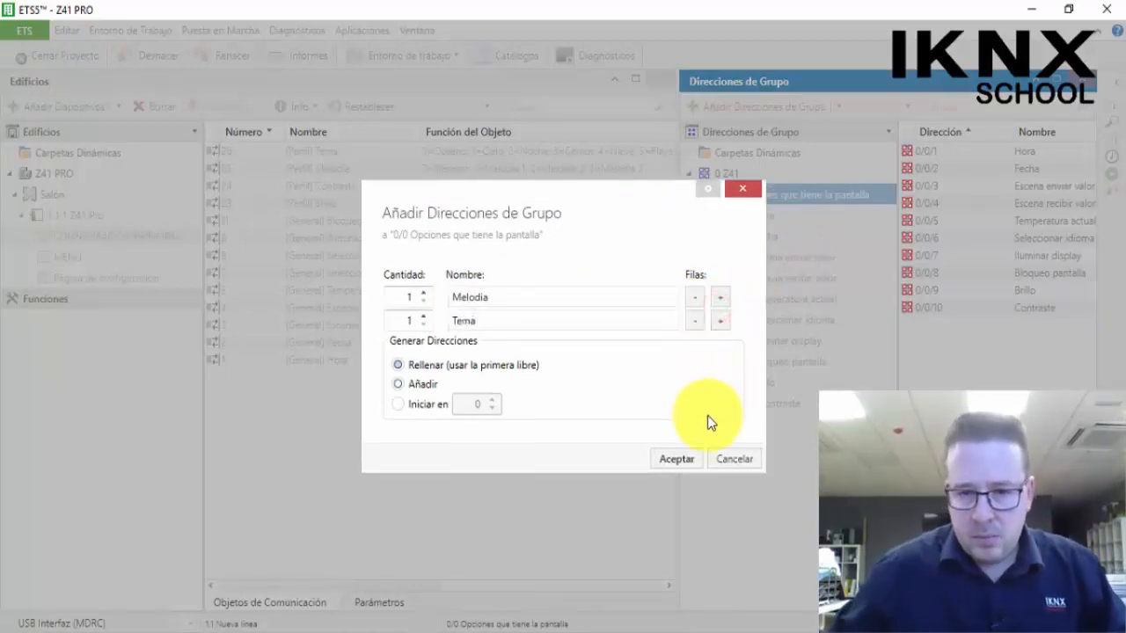
click(675, 459)
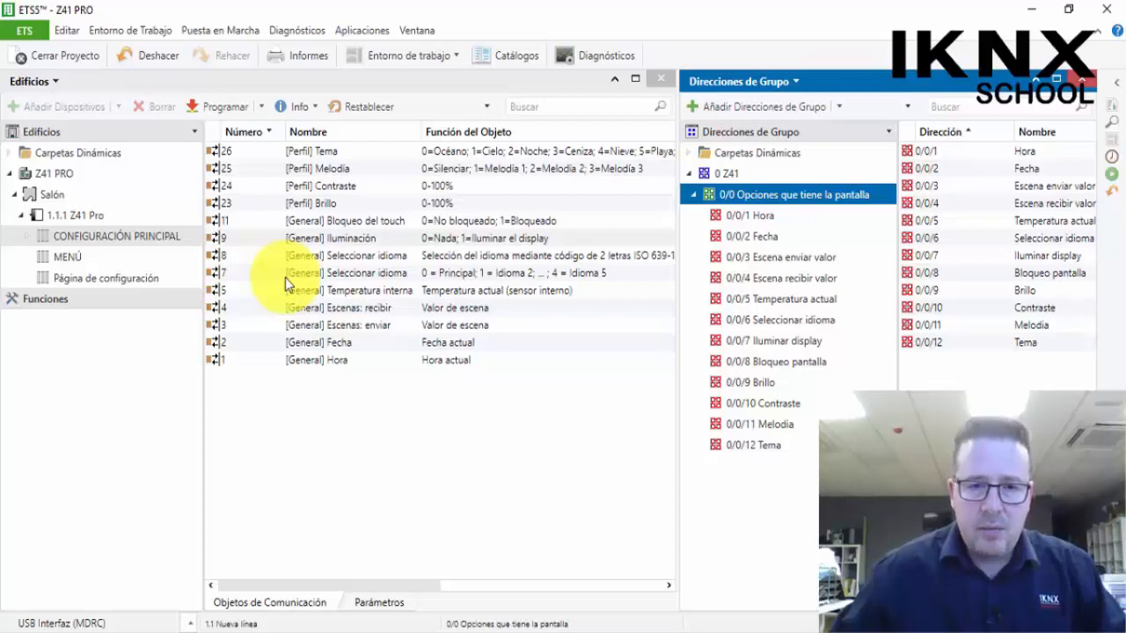
click(388, 448)
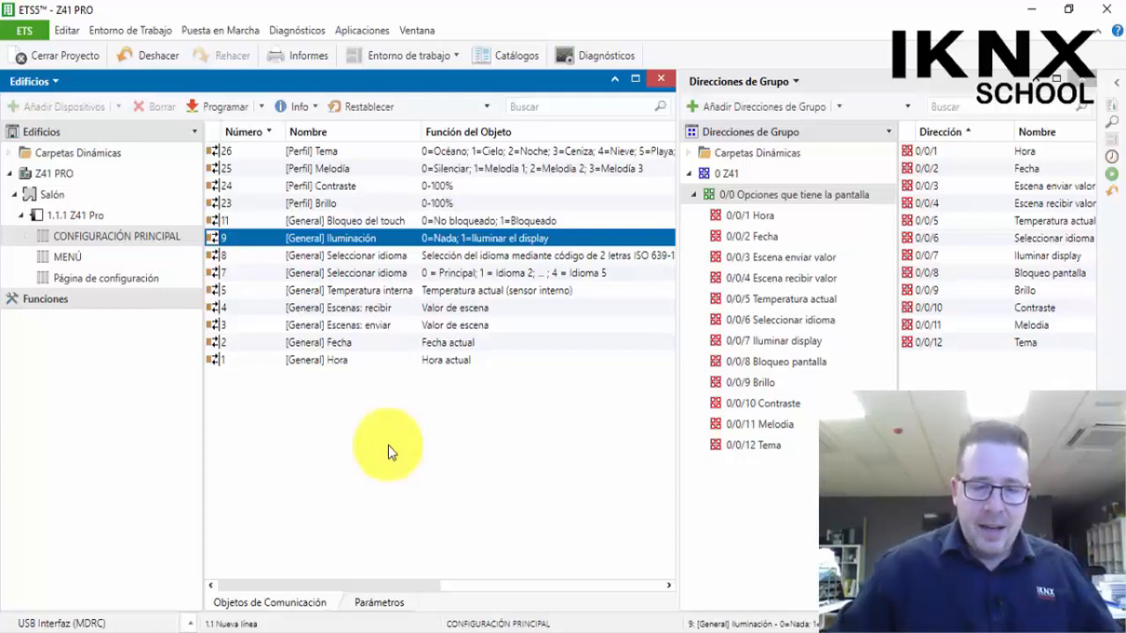
click(421, 398)
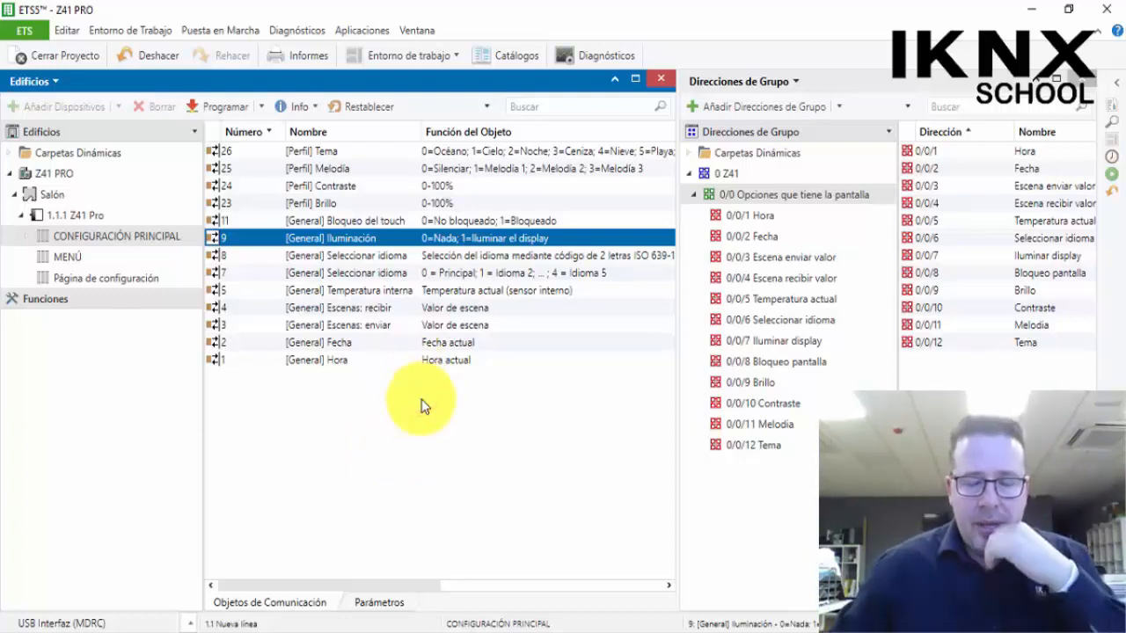
click(445, 361)
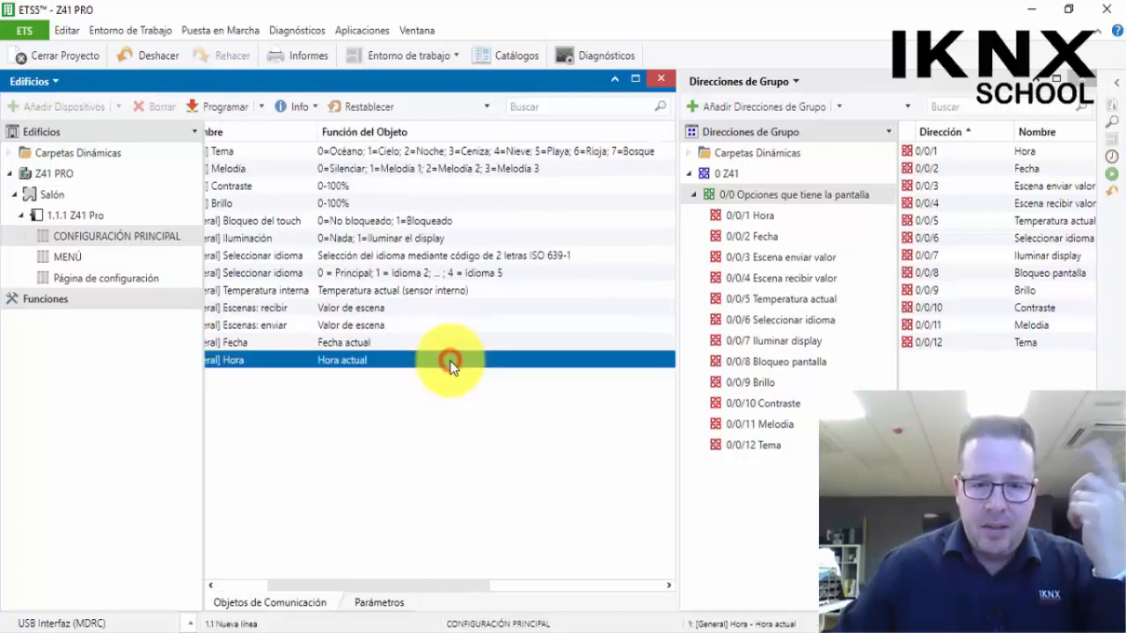
drag(488, 587, 395, 587)
click(445, 450)
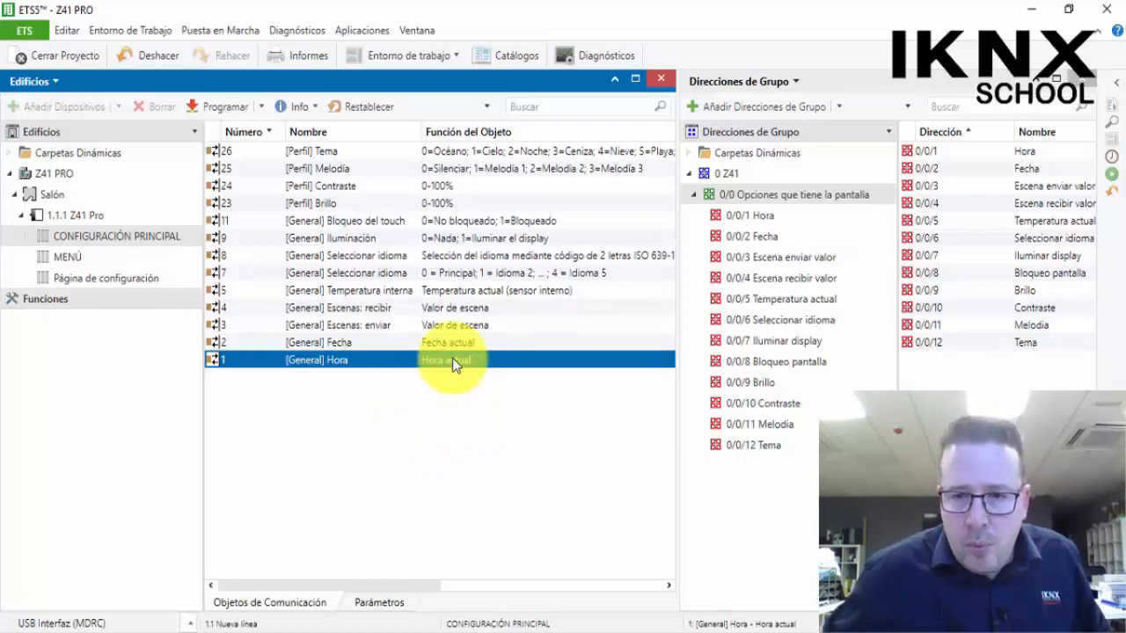
Link the "[General] Hora" object to 0/0/1 and "[General] Fecha" to 0/0/2, checking the object assigned to the Fecha address
drag(455, 360, 752, 219)
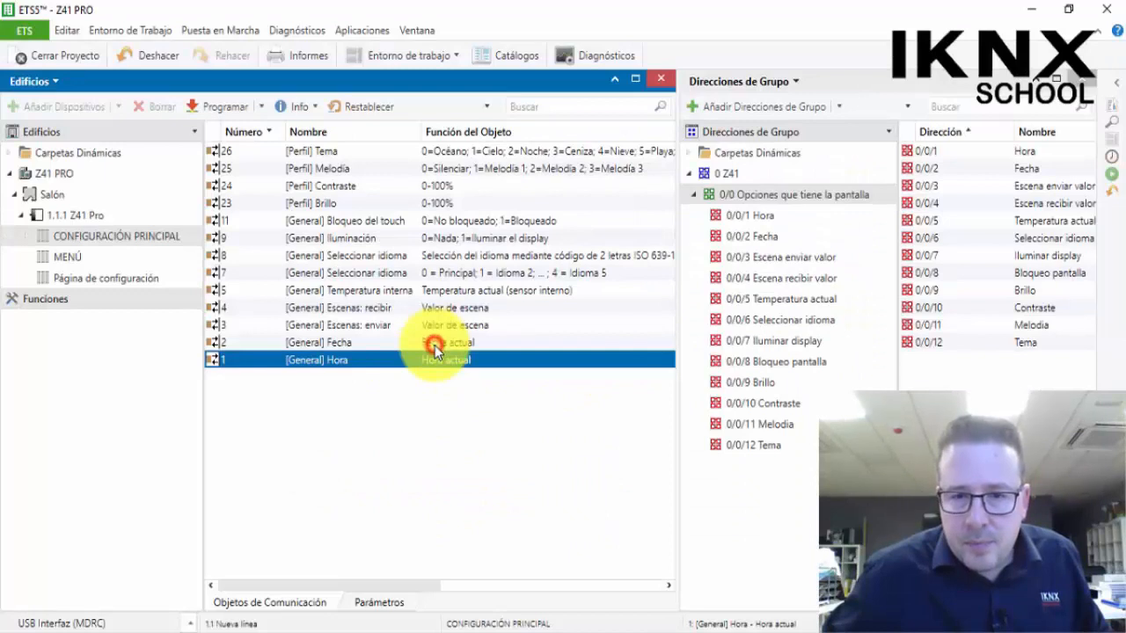
drag(435, 343, 766, 234)
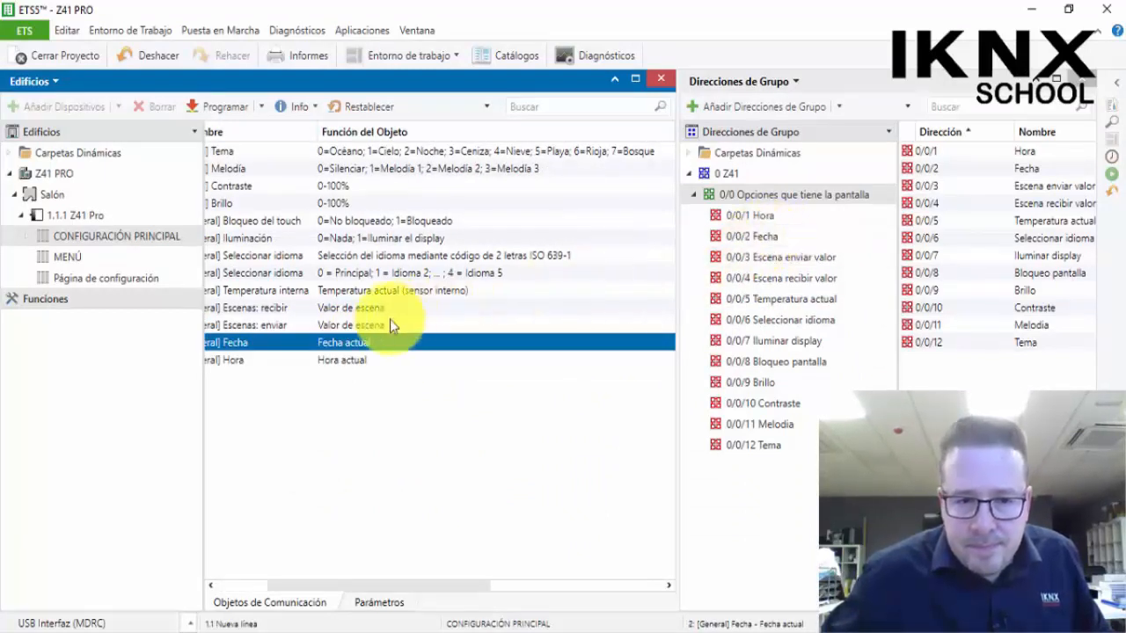
click(765, 238)
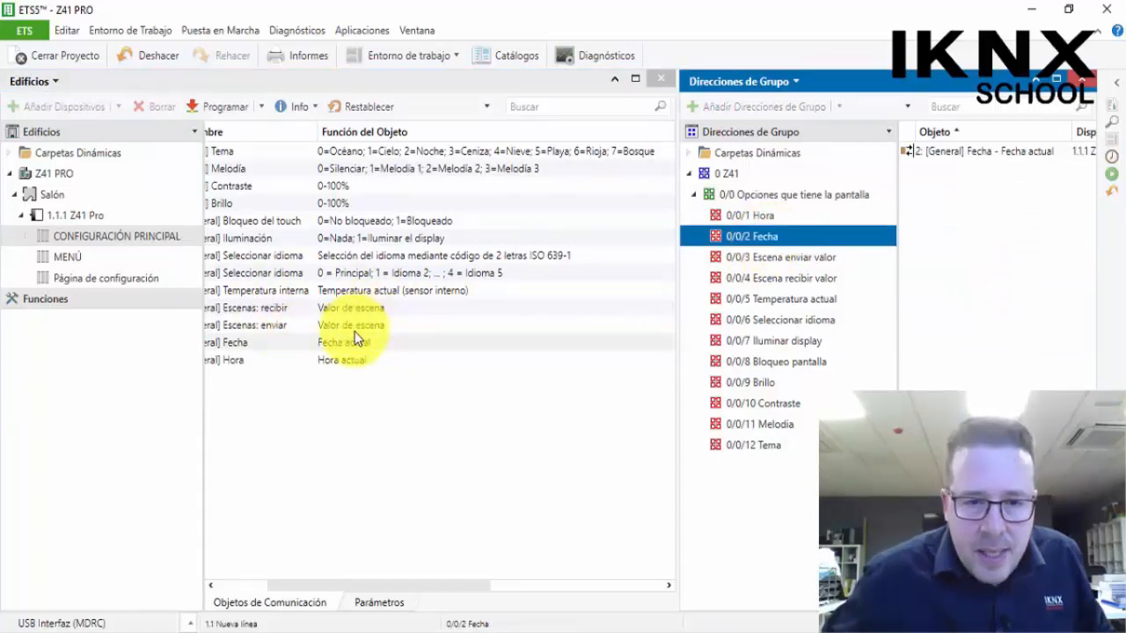
Link "[General] Escenas: enviar" to group address 0/0/3 and "[General] Escenas: recibir" to 0/0/4
drag(378, 585, 265, 585)
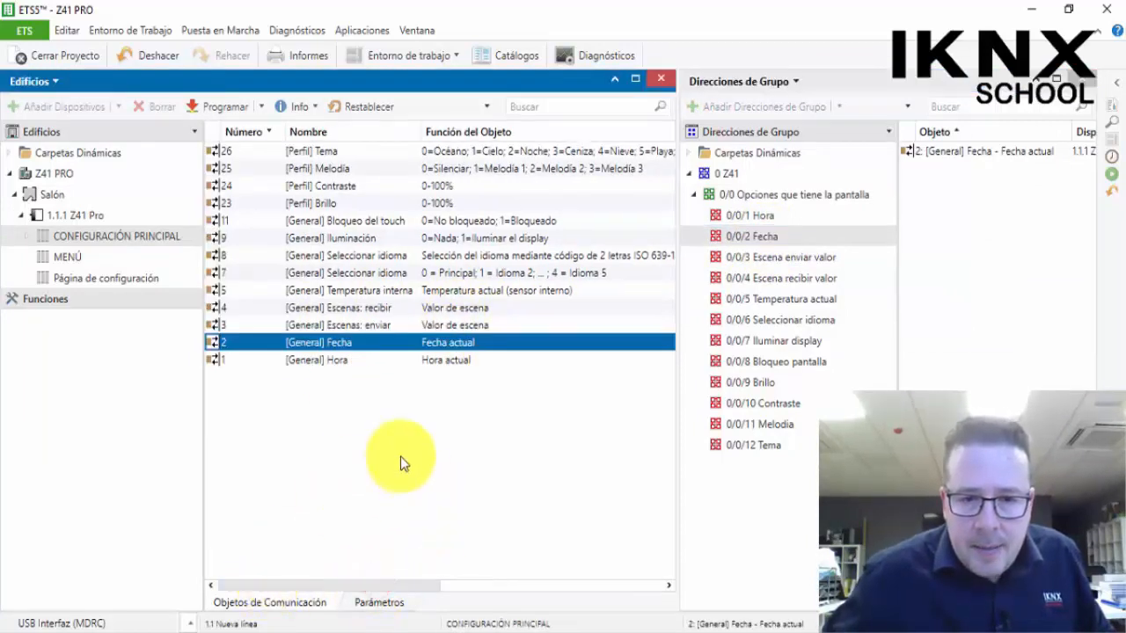
drag(375, 324, 765, 260)
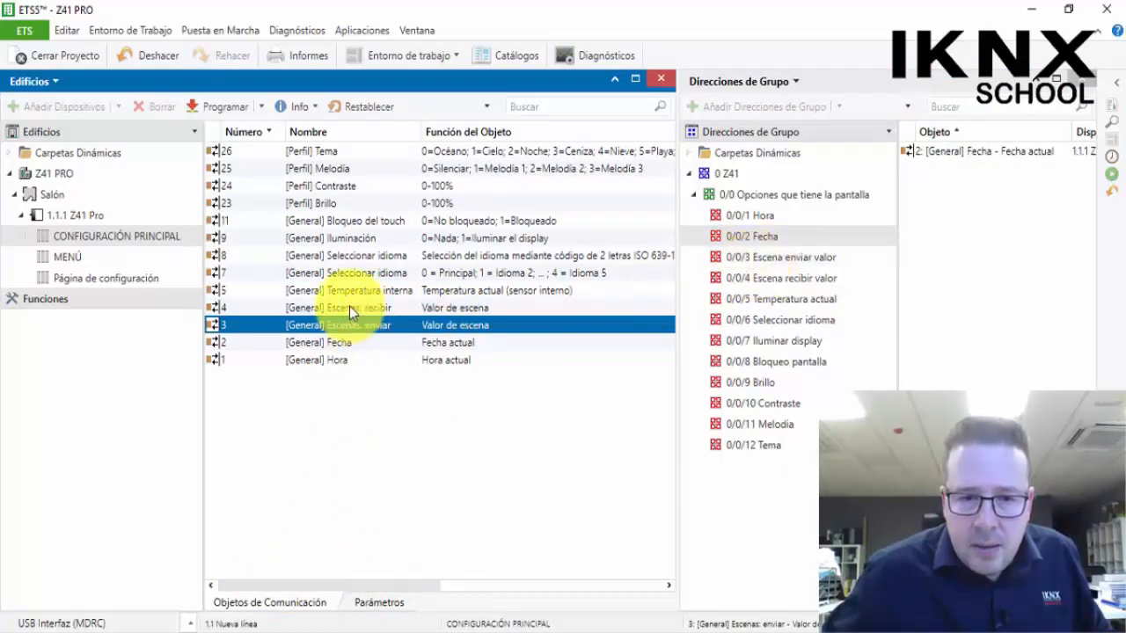
drag(350, 306, 776, 291)
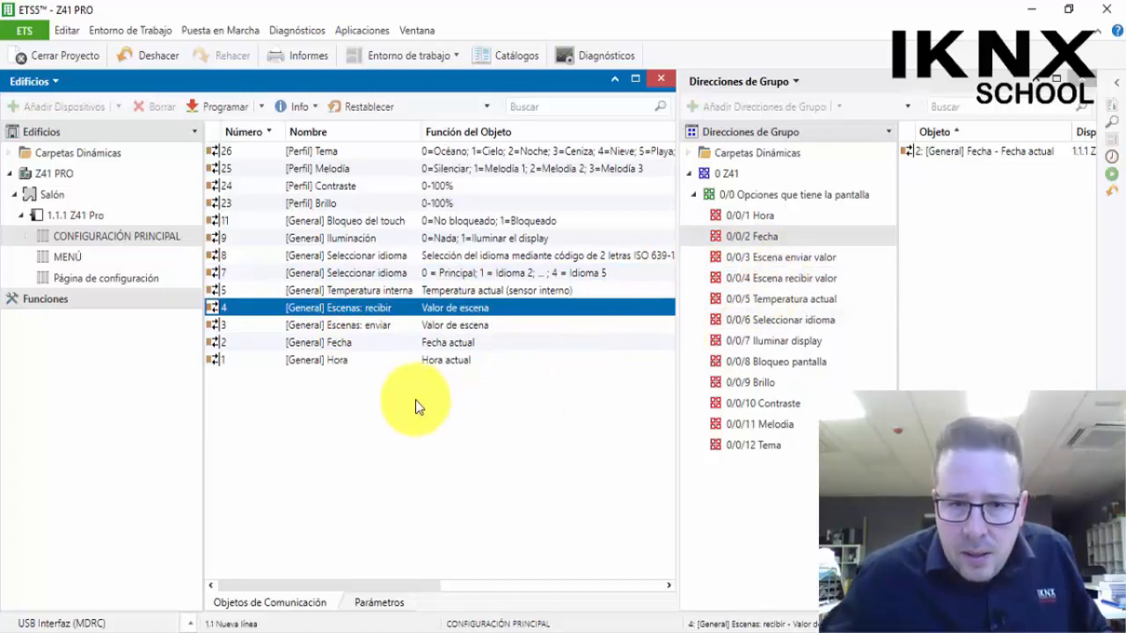
Link the general objects Temperatura interna, Seleccionar idioma (object 7), Iluminación and Bloqueo del touch to group addresses 0/0/5 through 0/0/8 respectively
drag(384, 293, 774, 305)
drag(394, 276, 775, 318)
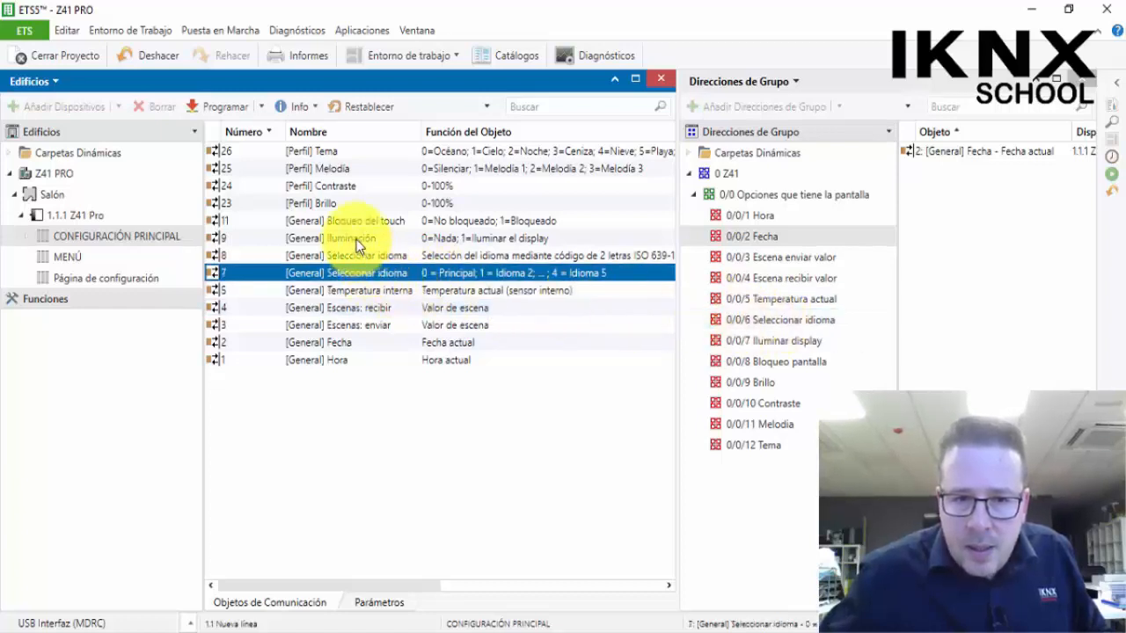
drag(358, 246, 780, 340)
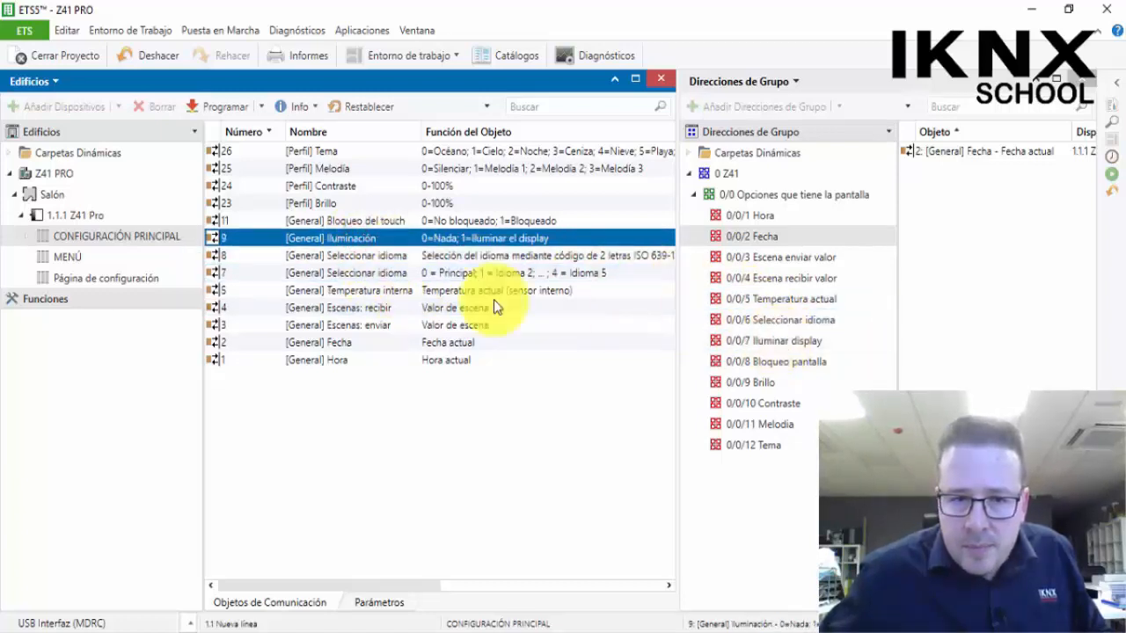
drag(352, 220, 773, 365)
Link the profile objects Brillo, Contraste, Melodía and Tema to group addresses 0/0/9 through 0/0/12 respectively
drag(340, 203, 770, 385)
drag(326, 185, 772, 407)
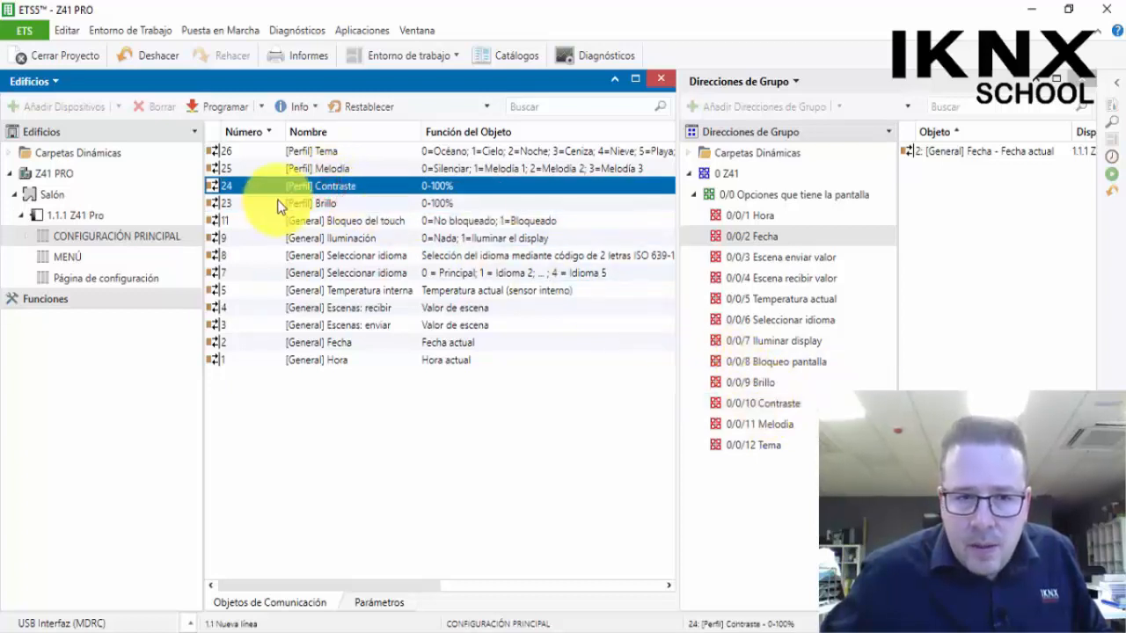
drag(334, 168, 765, 423)
drag(322, 152, 764, 450)
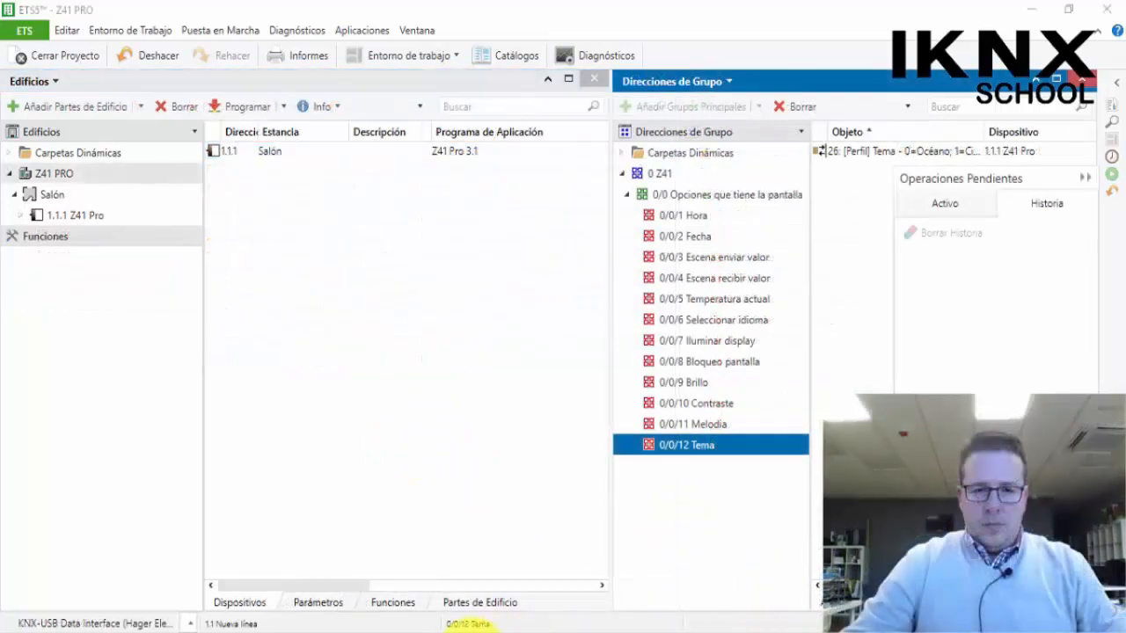
Start a full programming (Programación completa) of the 1.1.1 Z41 Pro device in Salón
key(alt+Tab)
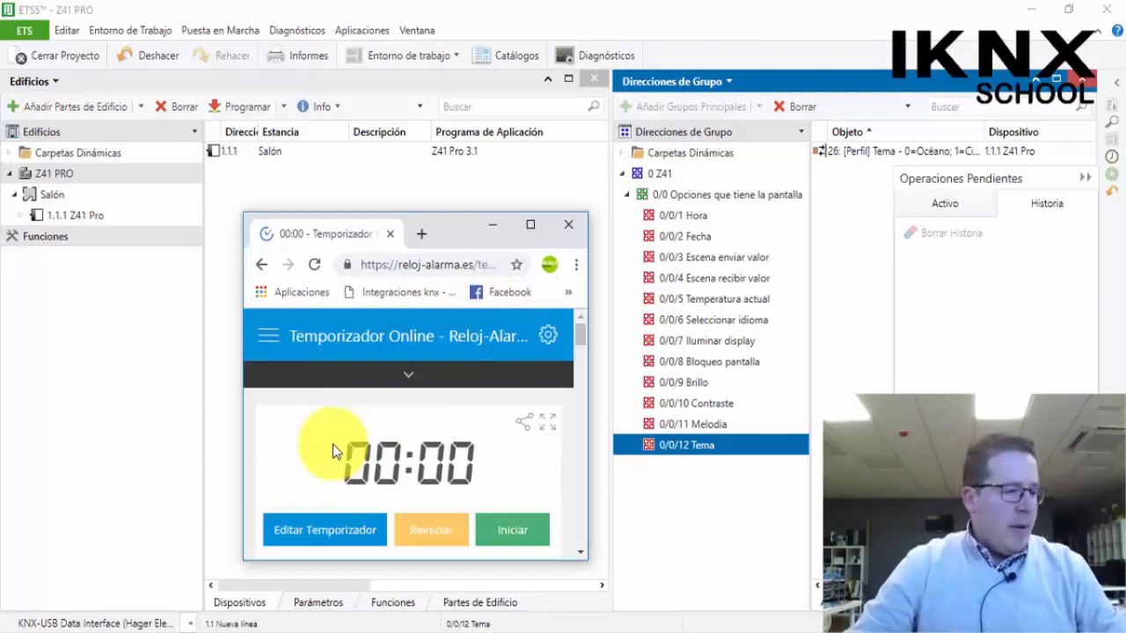
click(72, 217)
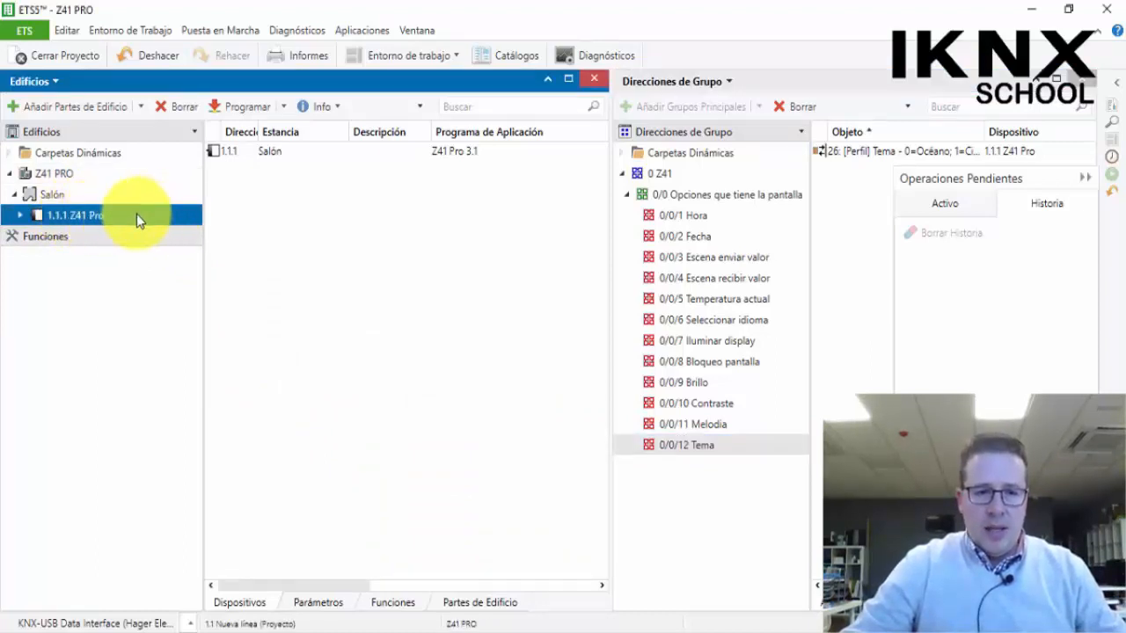
right_click(136, 214)
mouse_move(181, 210)
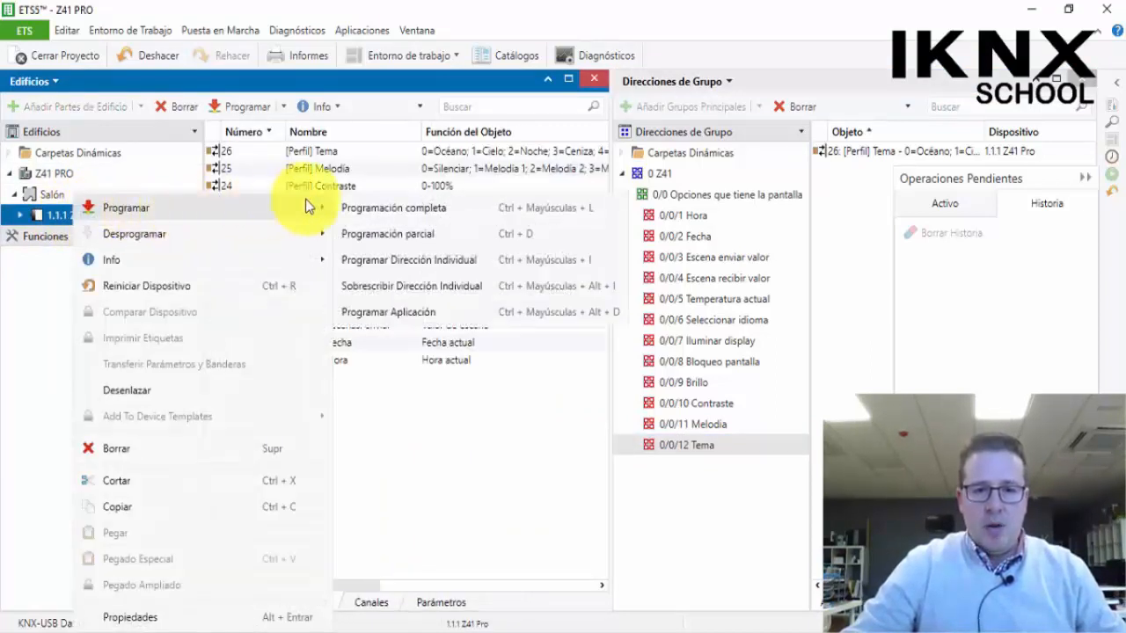
click(377, 207)
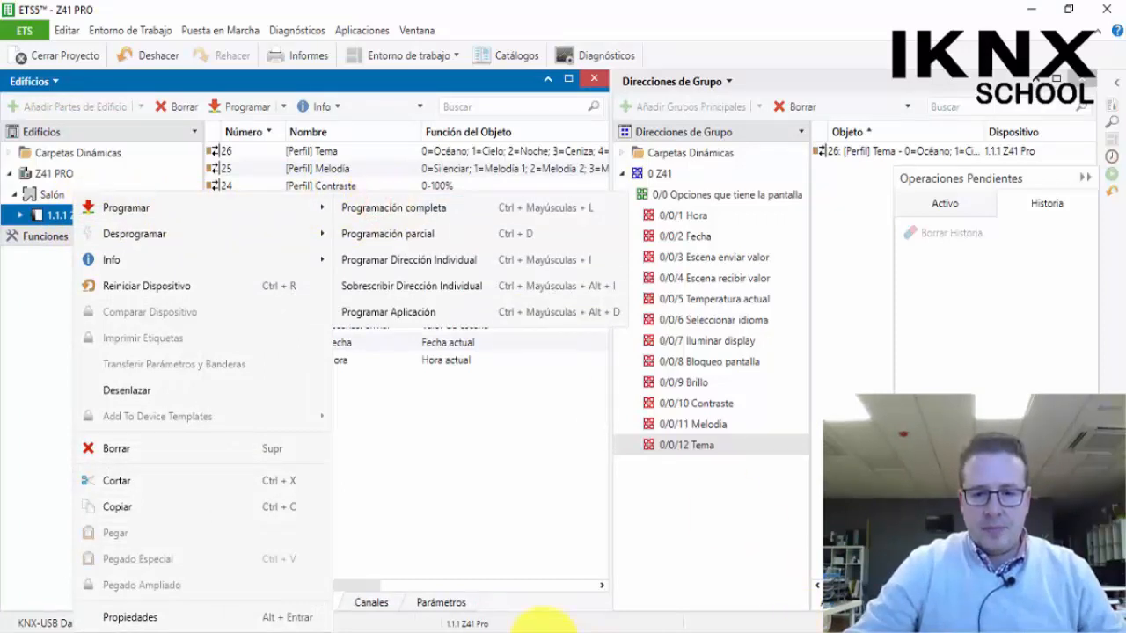
Switch to the online timer in the browser and time the device download from start to finish, dismissing the shared-folder notification
click(491, 632)
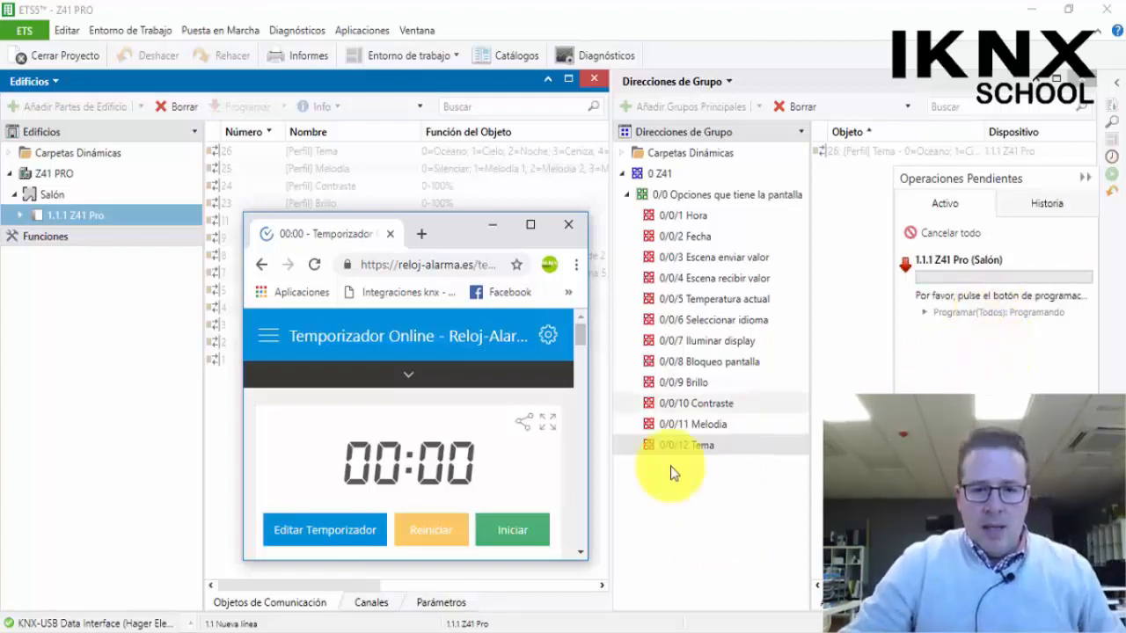
click(497, 532)
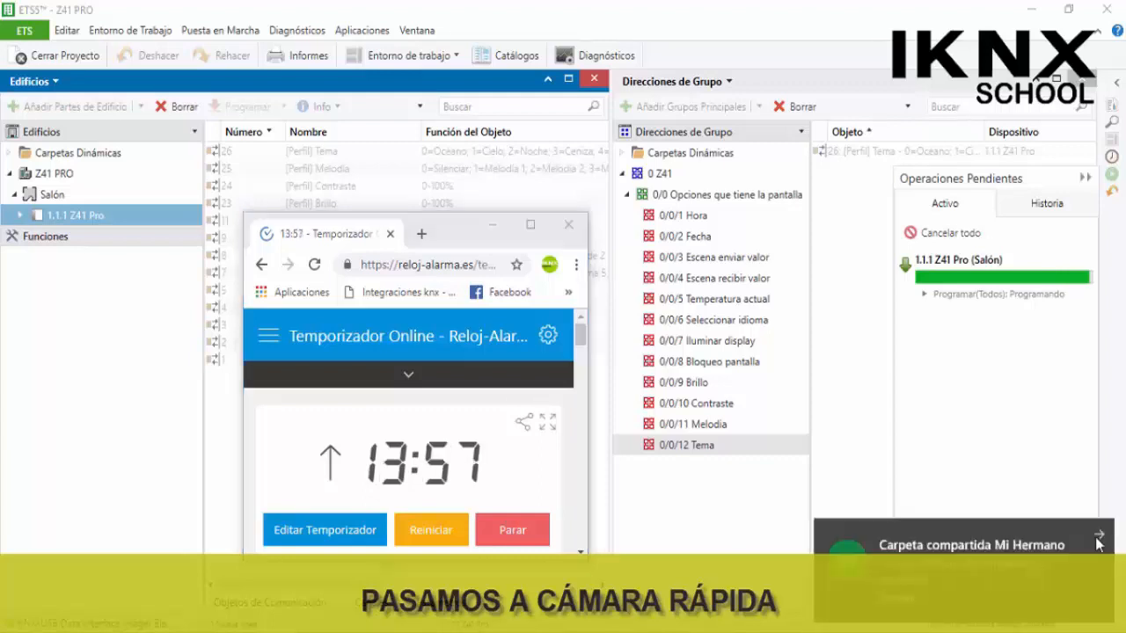
click(1098, 534)
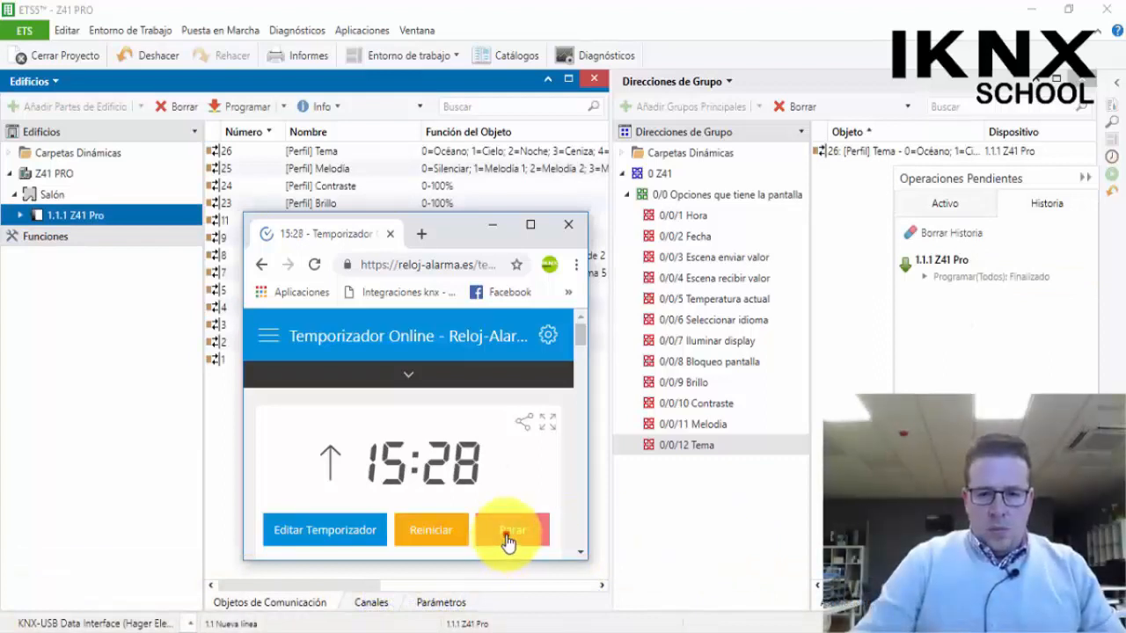
click(508, 538)
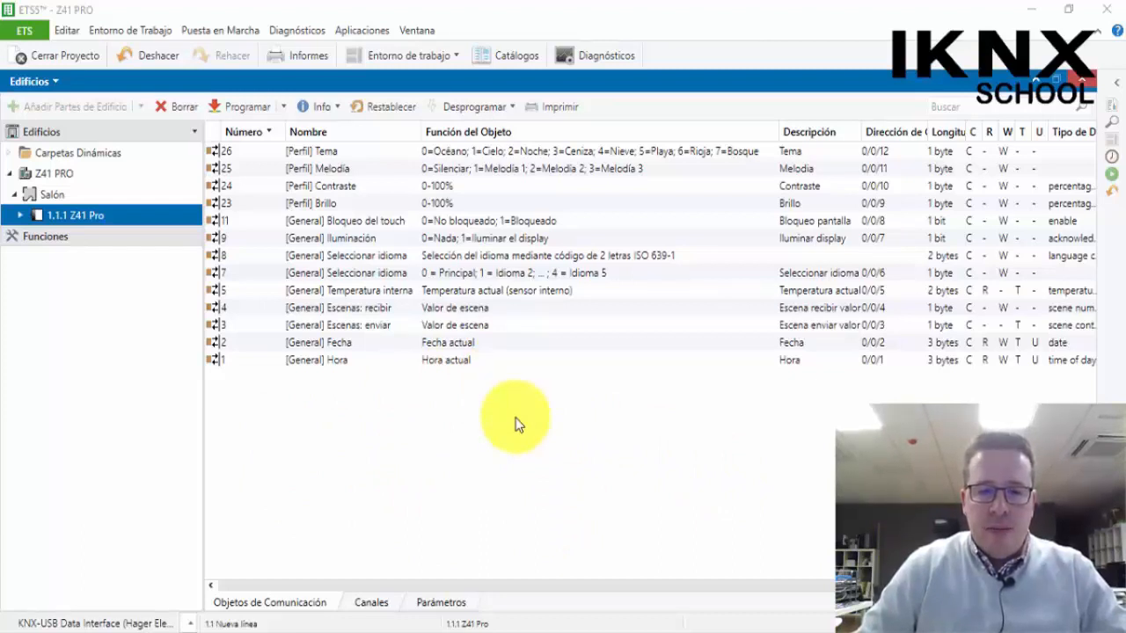
Open the parameters of the 1.1.1 Z41 Pro and set Fuente de alimentación to 24 V in the general configuration
click(135, 217)
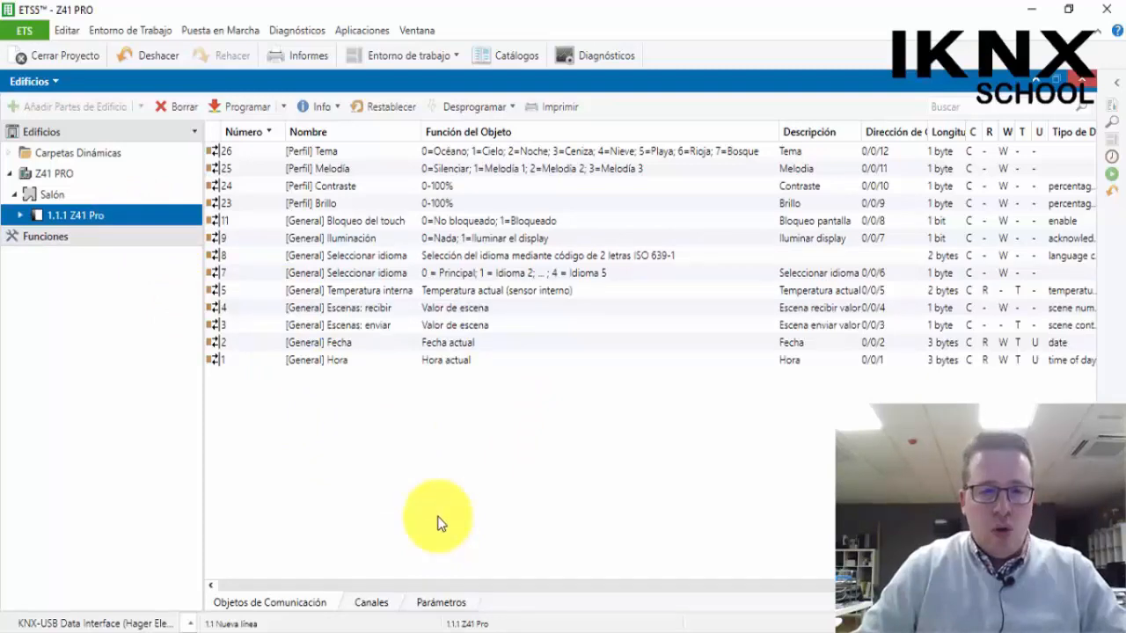
click(444, 603)
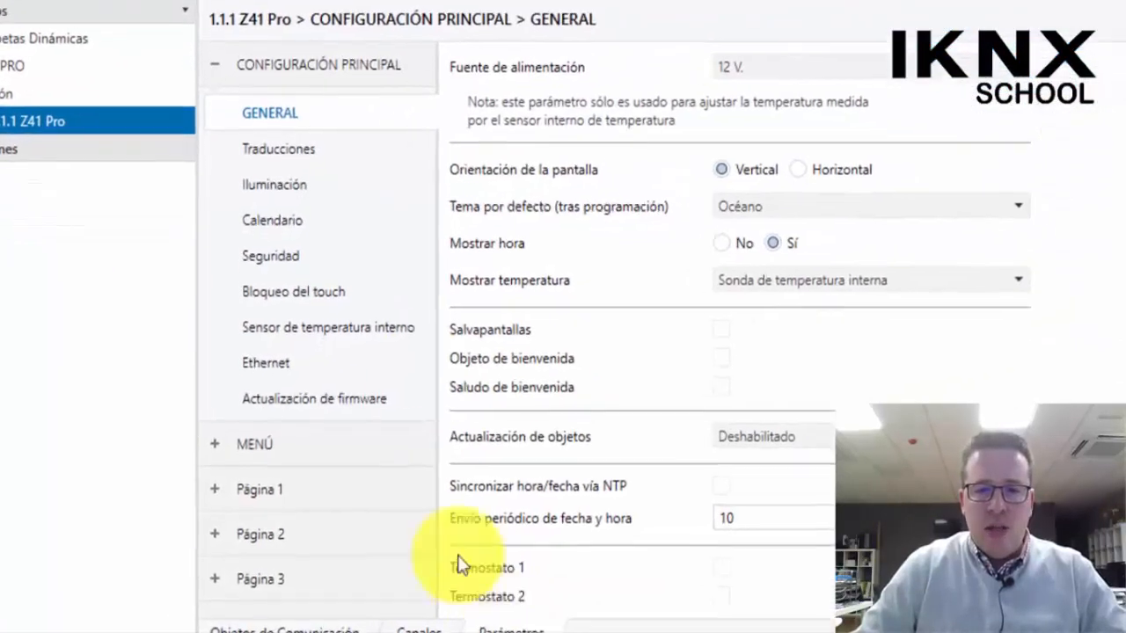
click(361, 55)
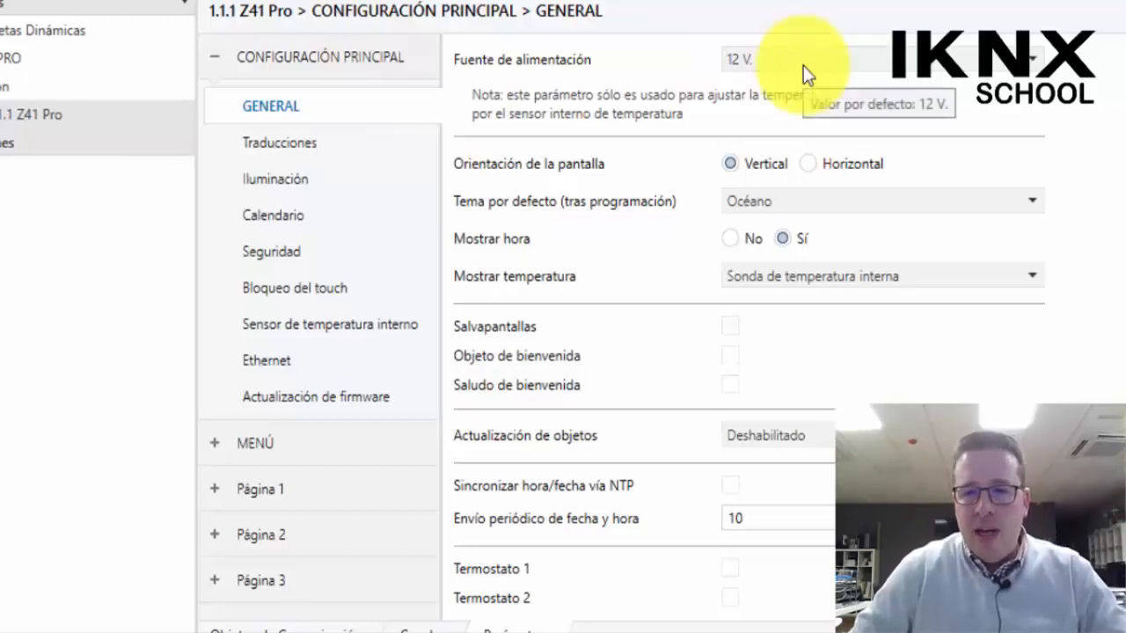
click(307, 55)
drag(440, 145, 467, 143)
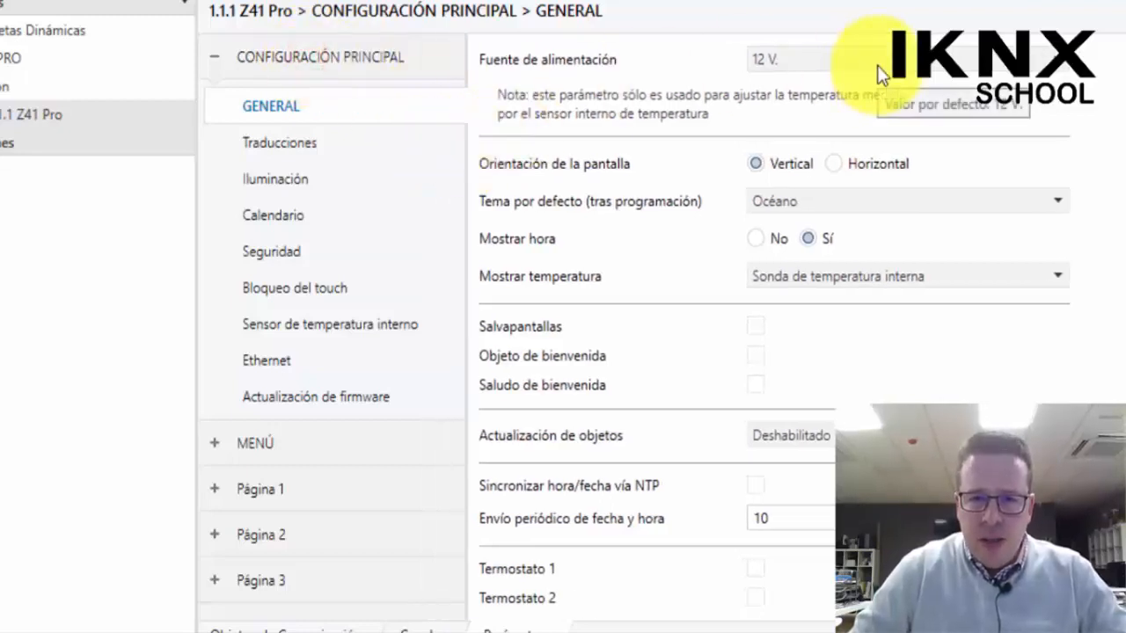
click(828, 62)
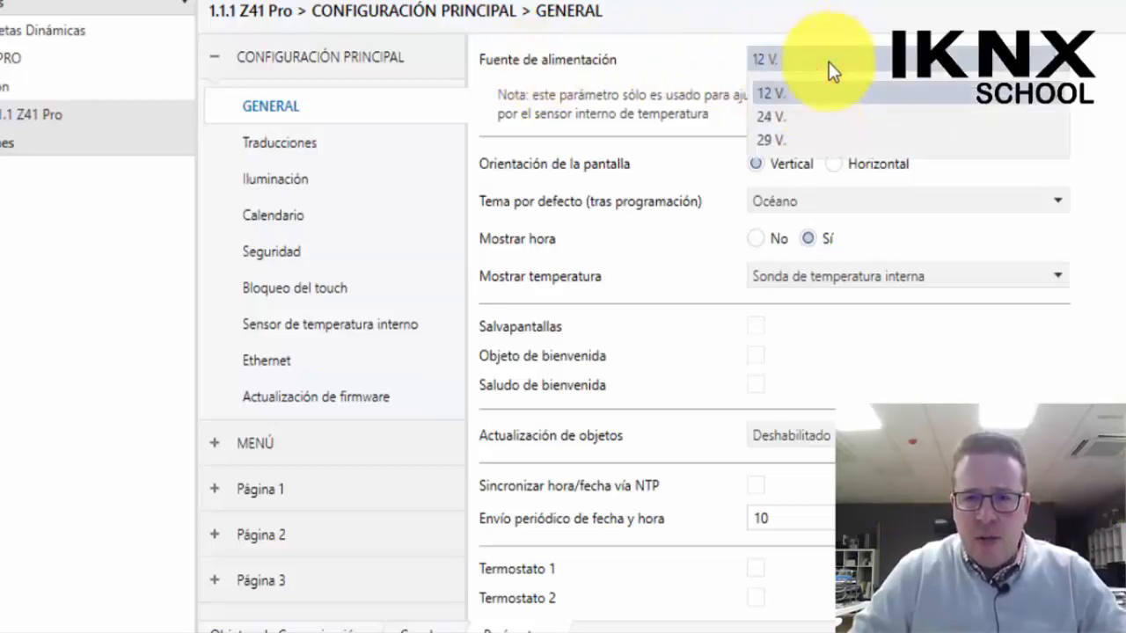
click(828, 118)
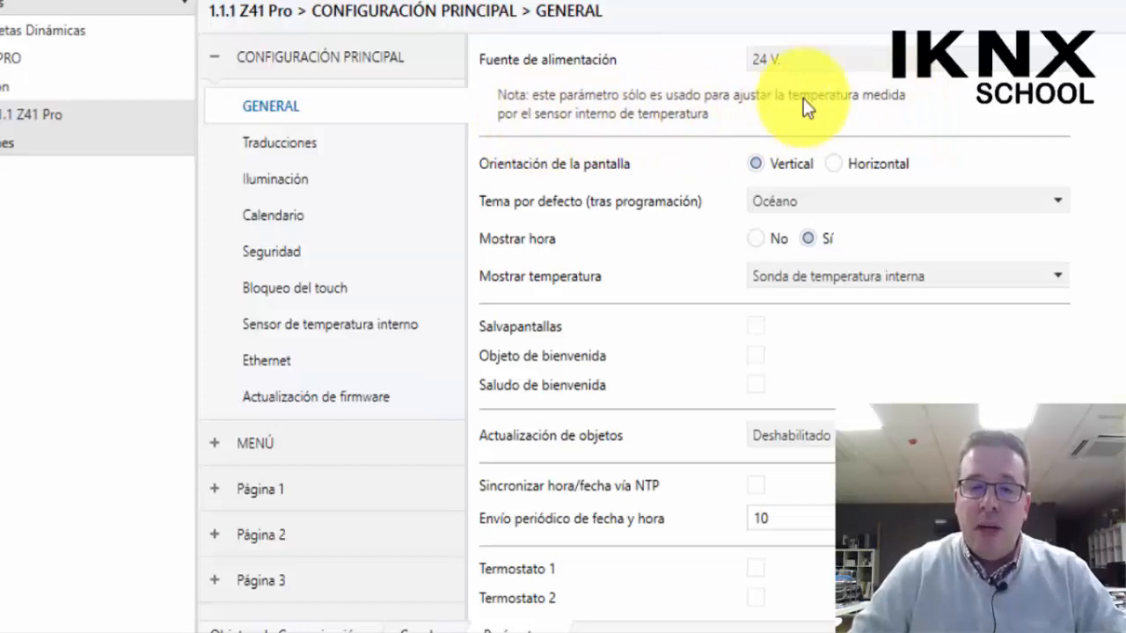
click(804, 66)
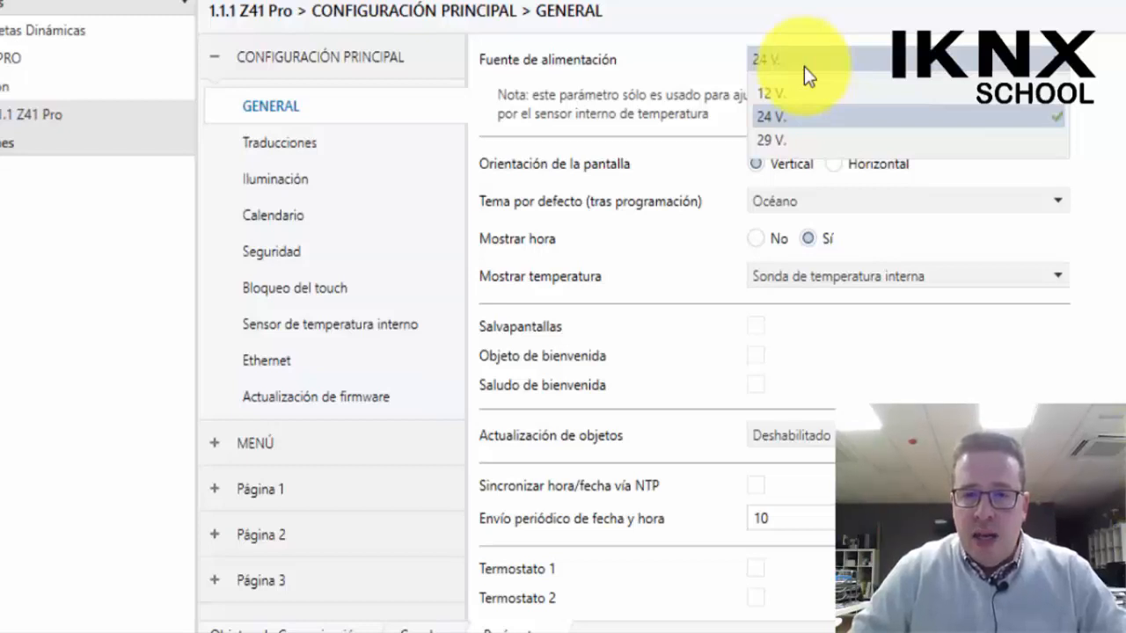
click(818, 117)
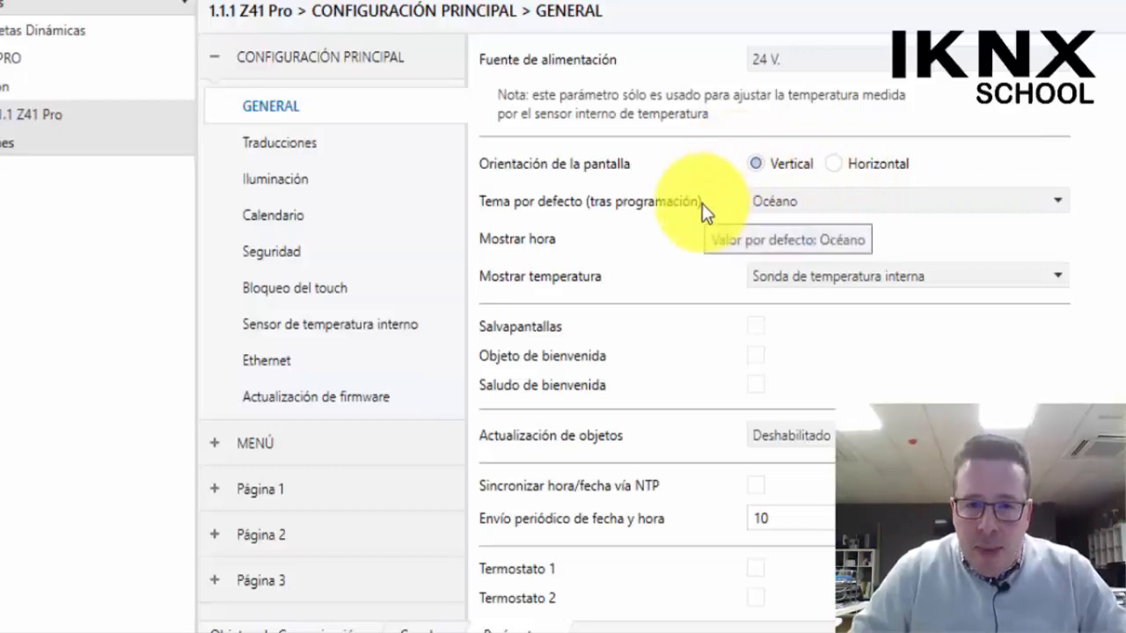
Set the default theme after programming to Cielo and keep Sonda de temperatura interna as the displayed temperature
click(844, 201)
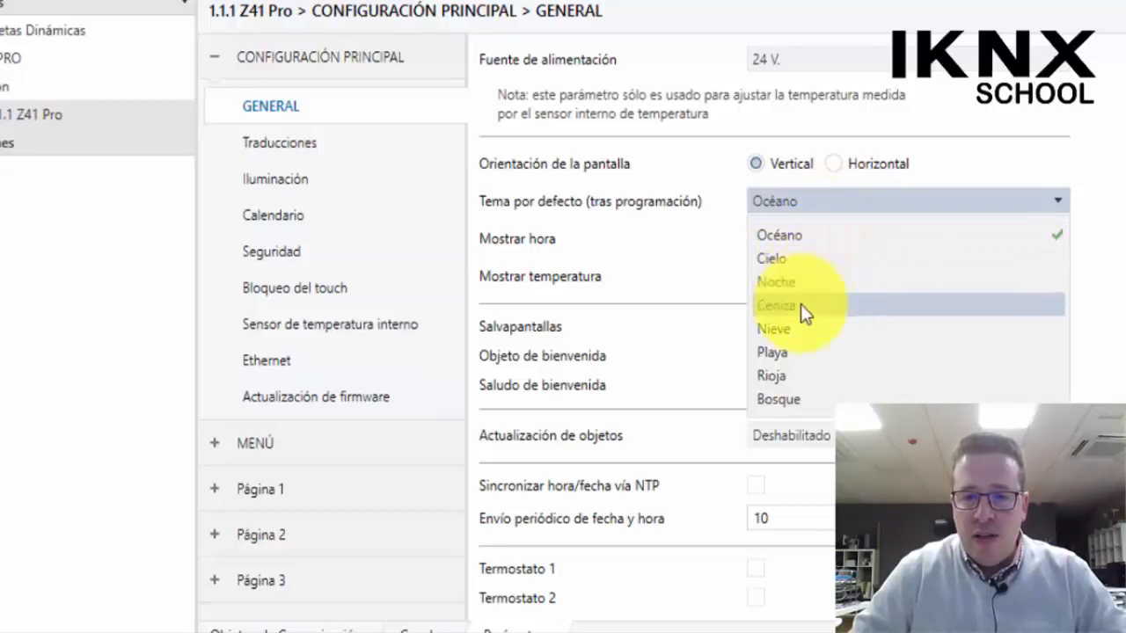
click(805, 260)
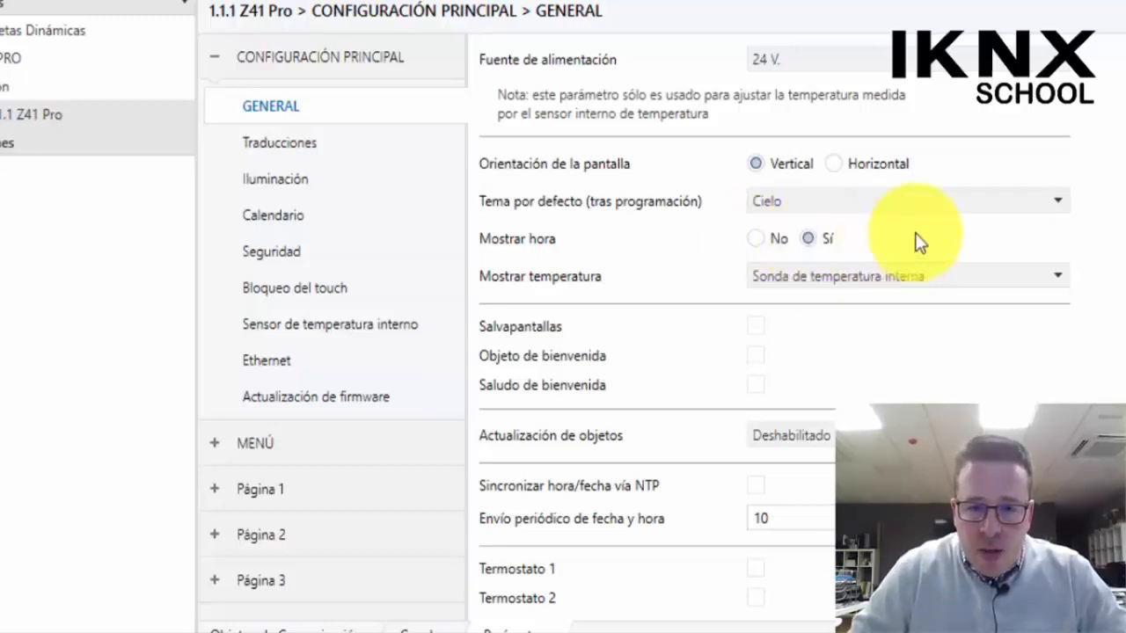
click(967, 279)
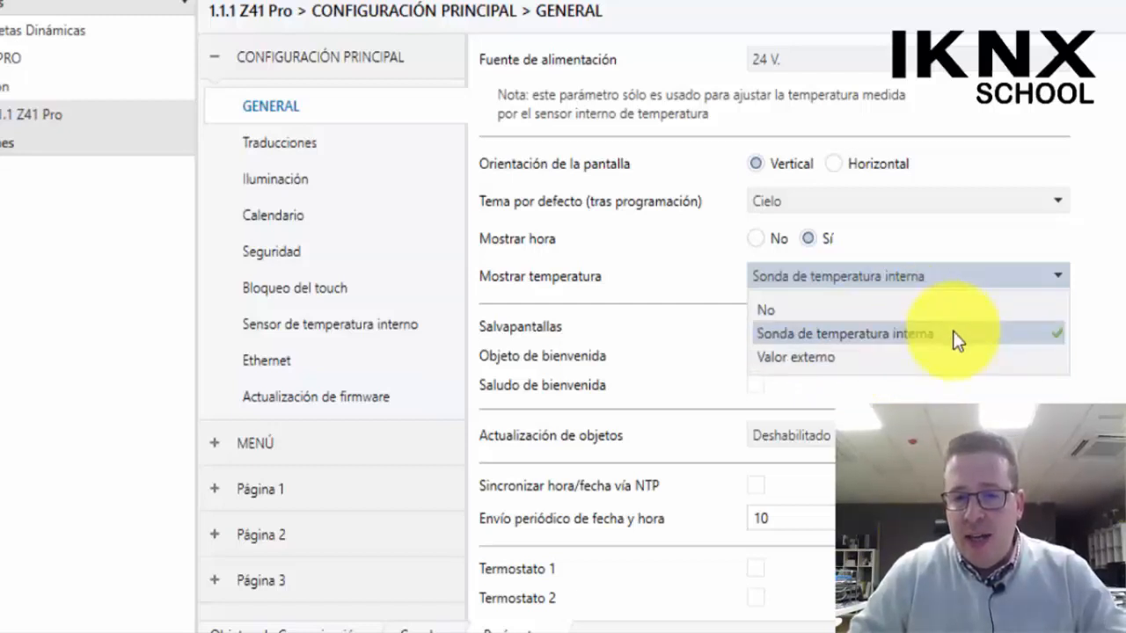
click(1002, 332)
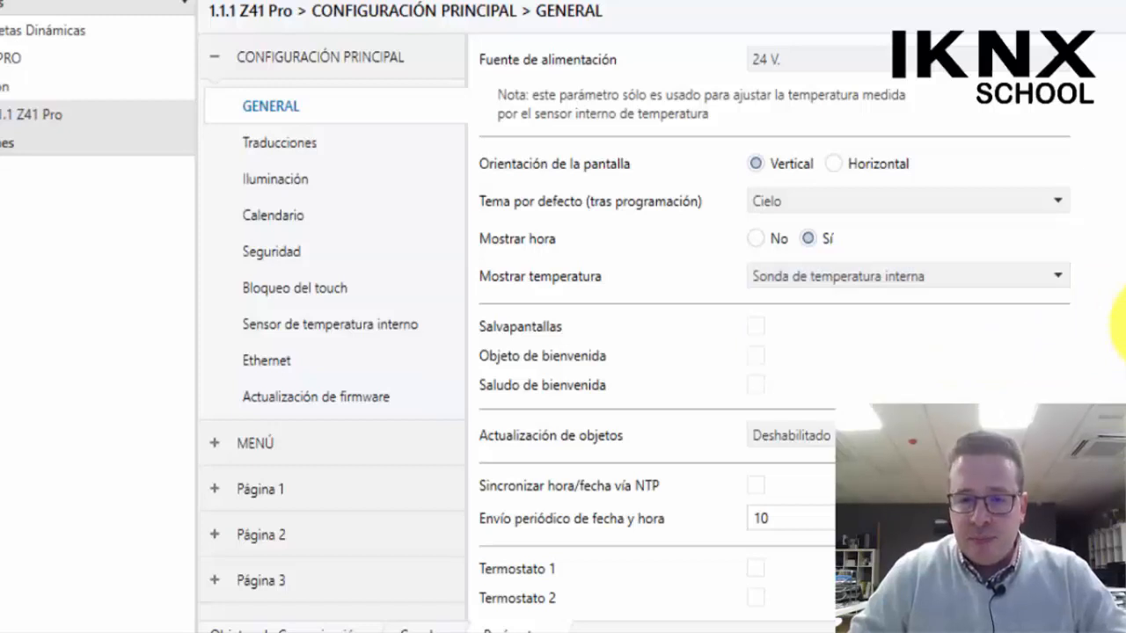
Try enabling Salvapantallas and disable it again, and review the Actualización de objetos options, keeping Deshabilitado
click(756, 329)
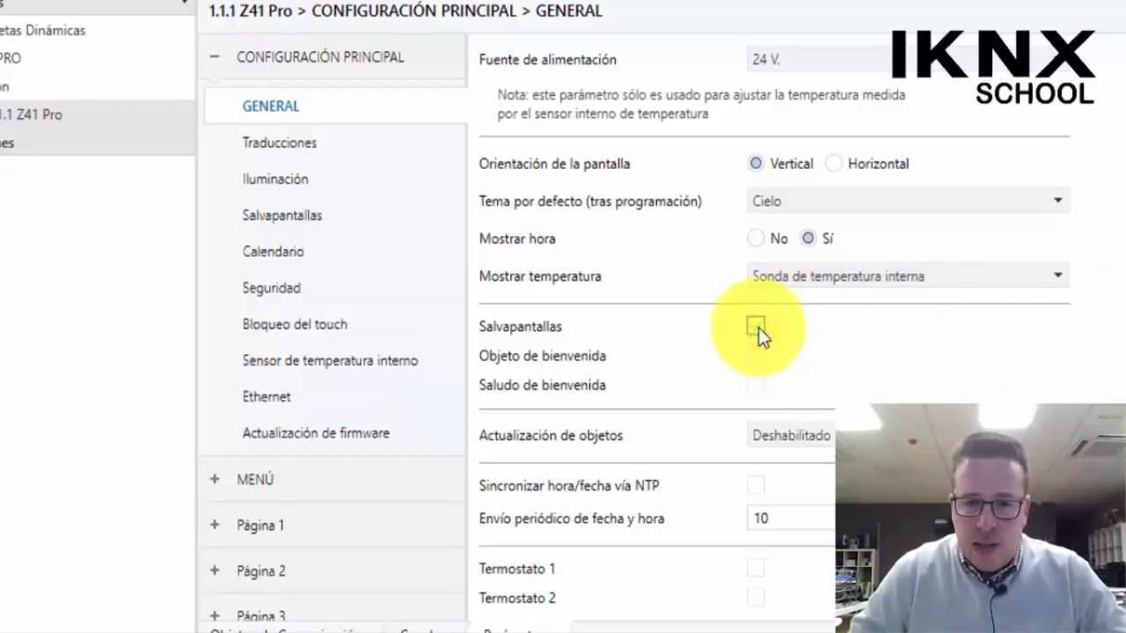
click(756, 327)
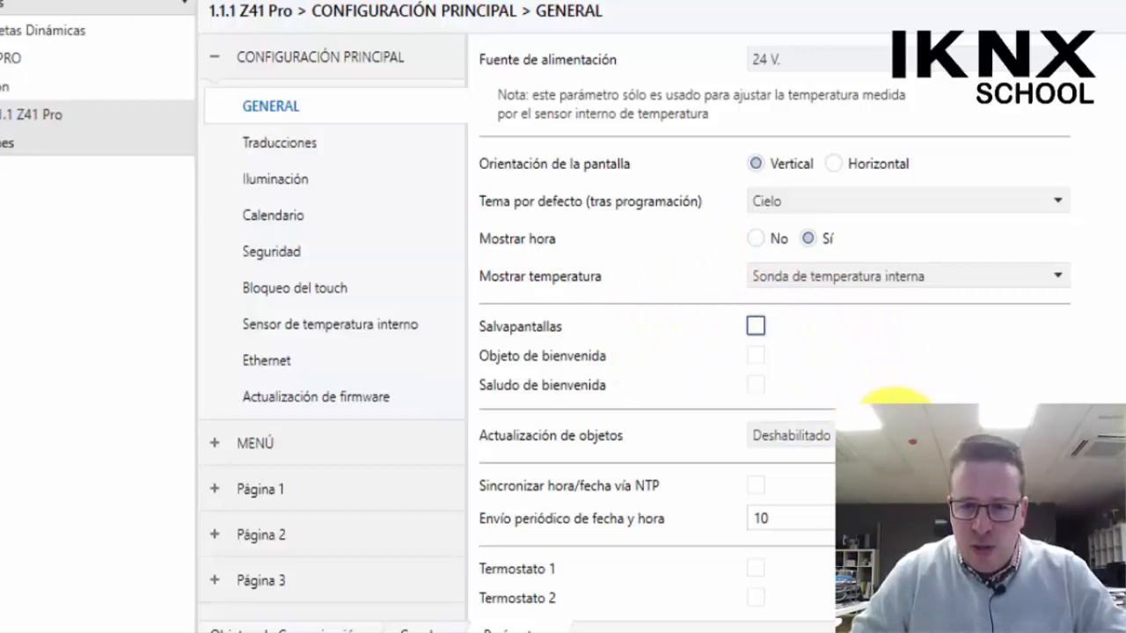
click(896, 426)
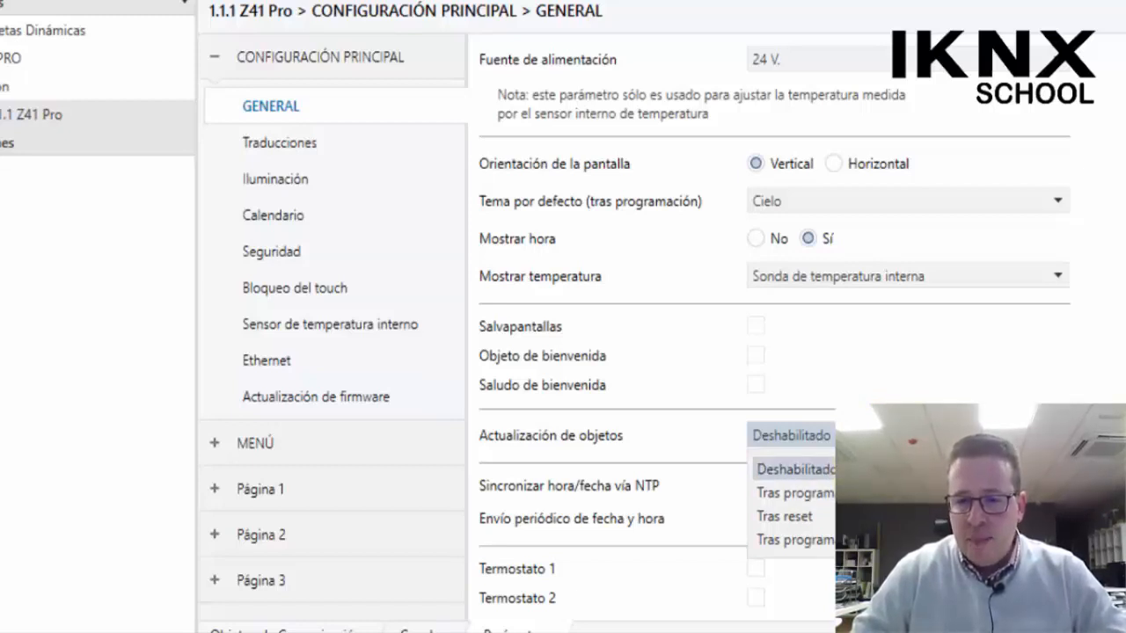
click(897, 469)
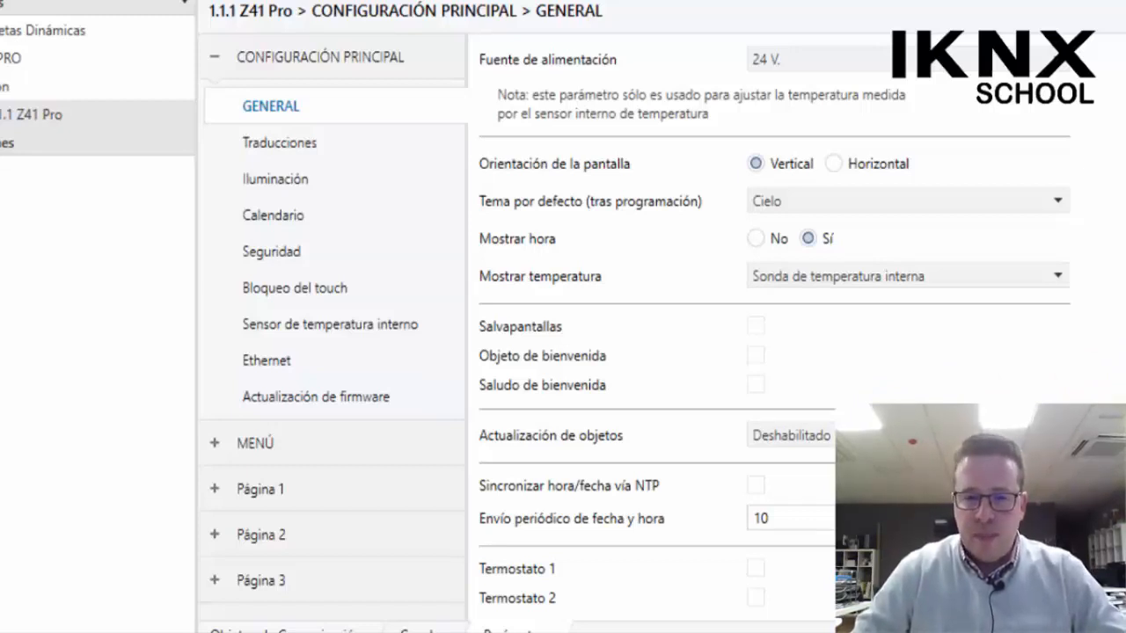
Enable time and date synchronisation via NTP in the general configuration
scroll(774, 352, down, 1)
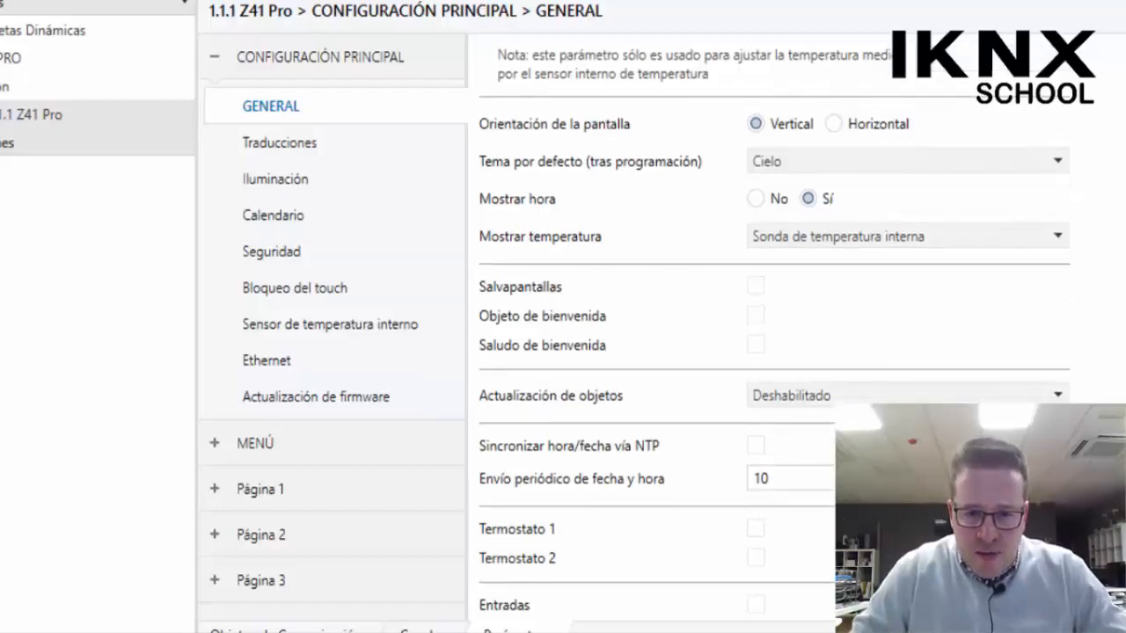
click(754, 446)
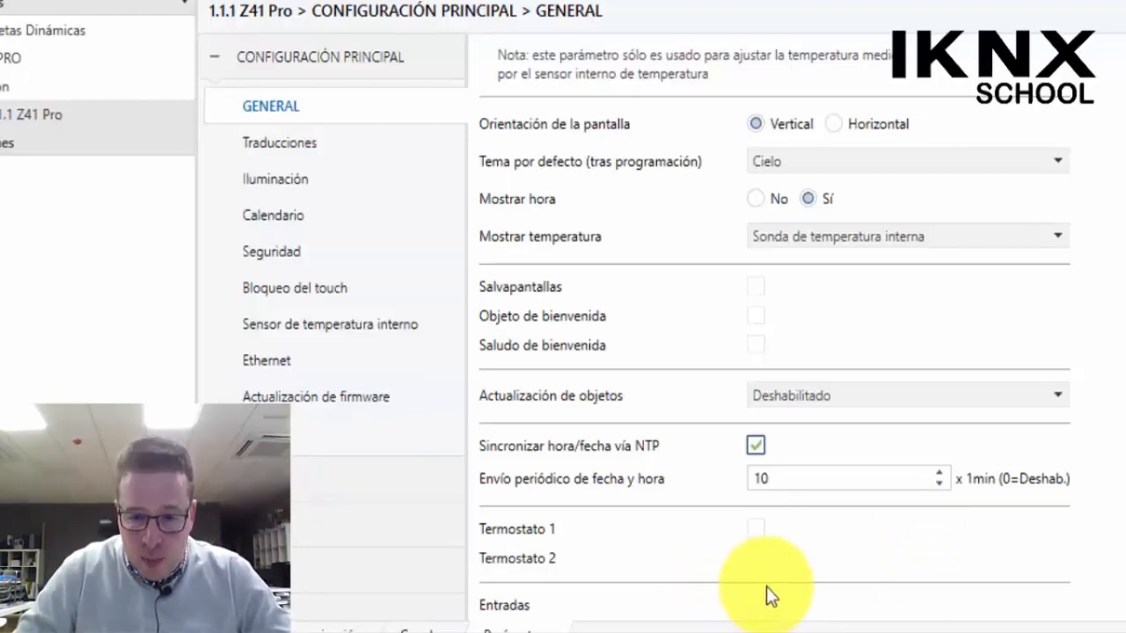
In the Traducciones settings, set the main language to es and Idioma 2 to en
click(333, 145)
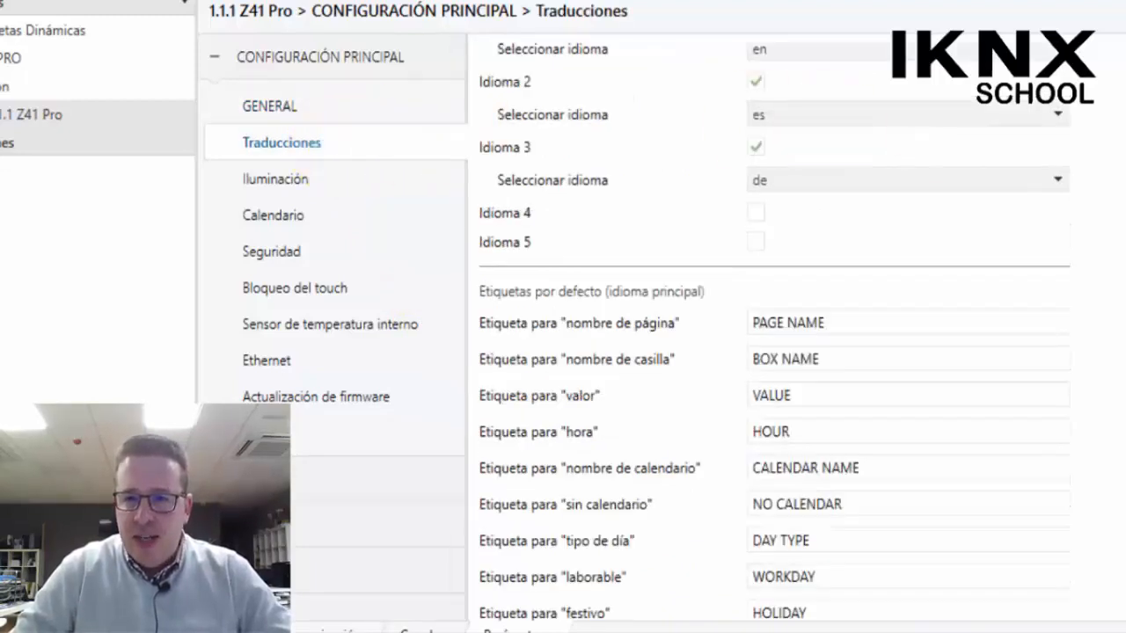
scroll(774, 332, up, 1)
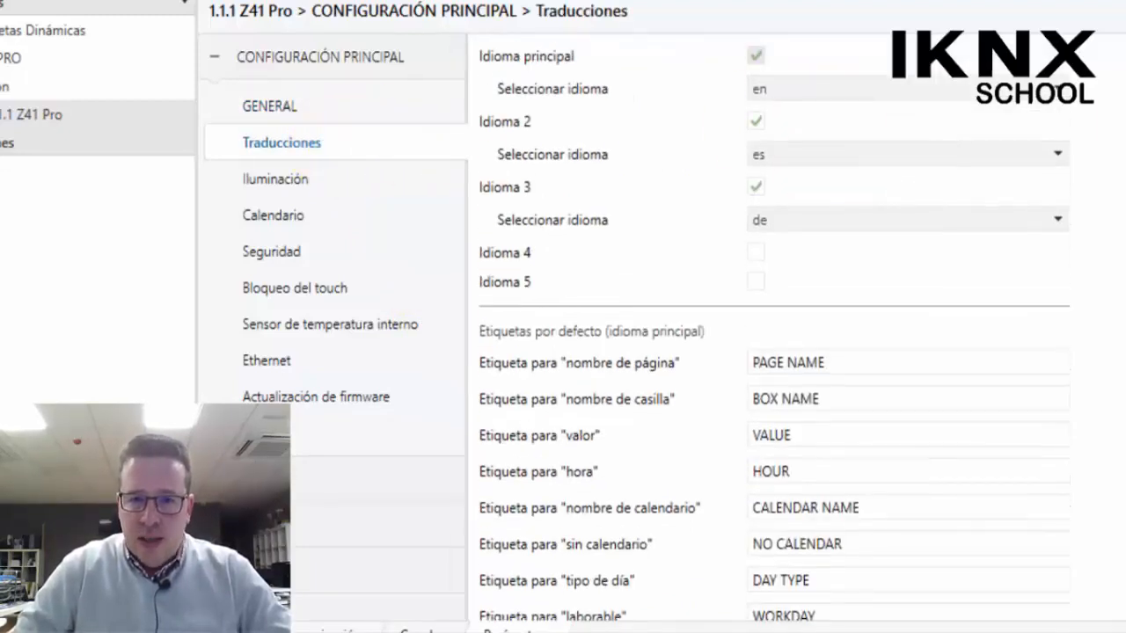
click(831, 96)
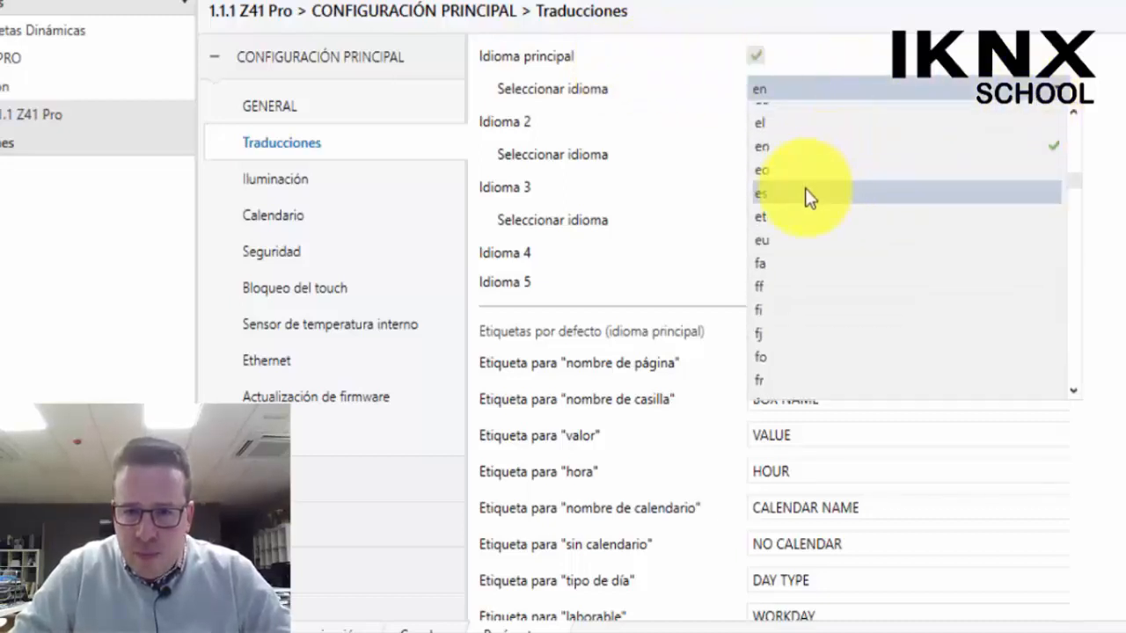
click(809, 193)
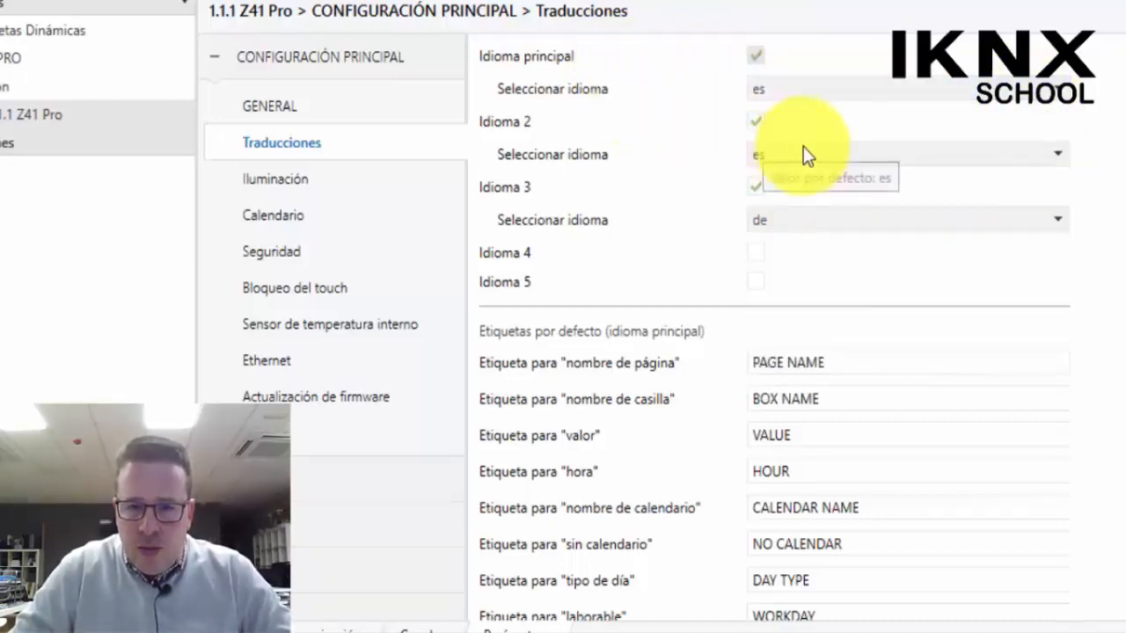
click(803, 149)
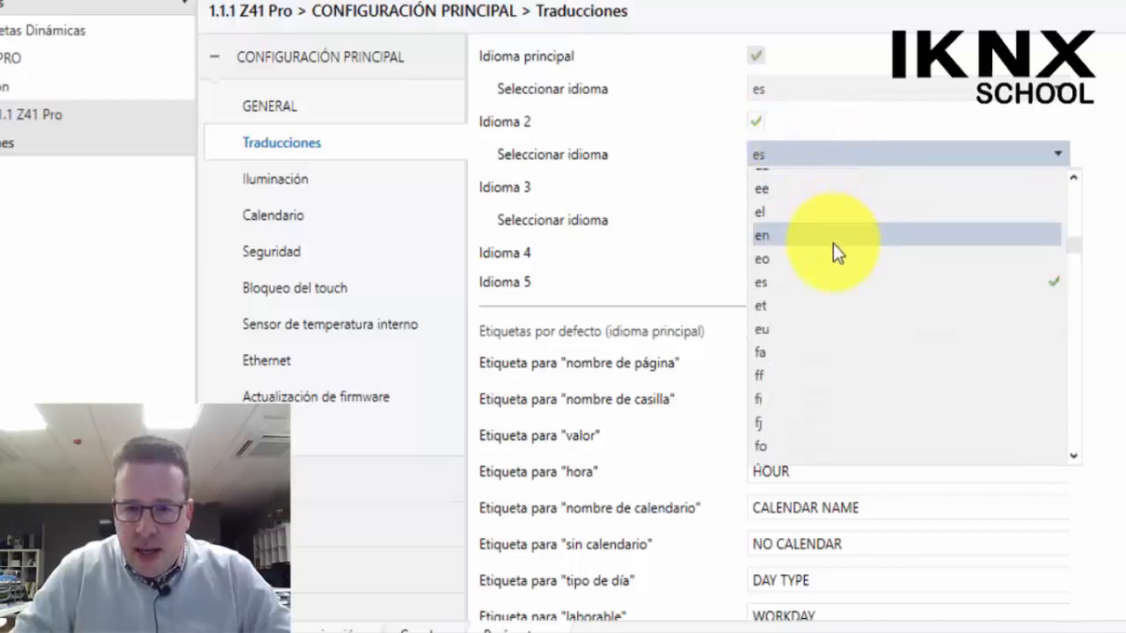
click(1077, 238)
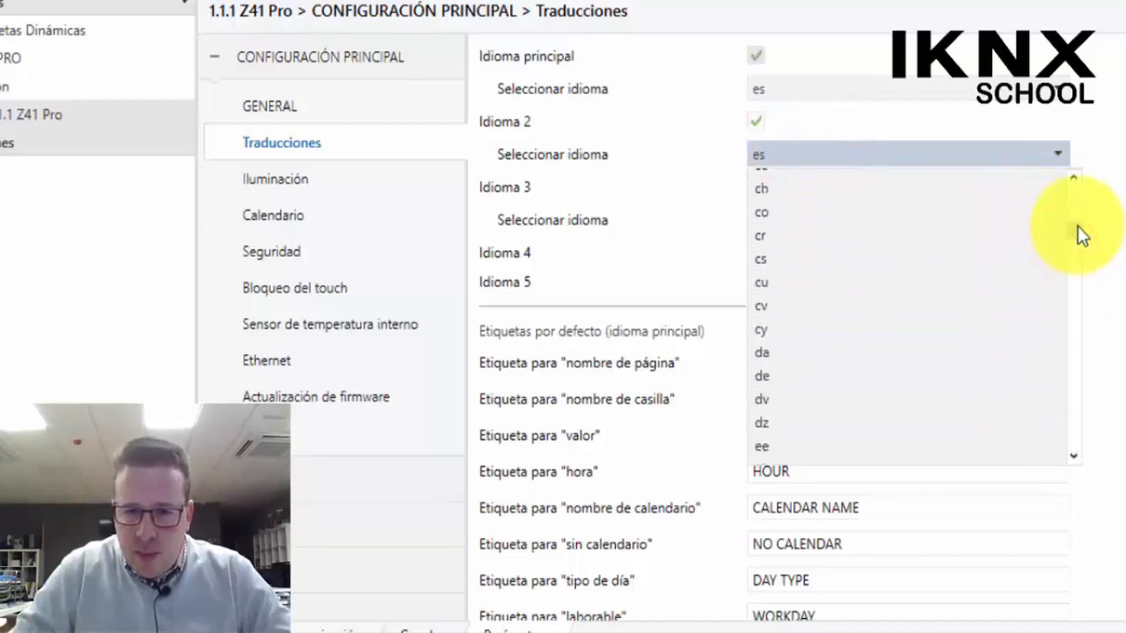
mouse_move(1078, 226)
mouse_down()
mouse_move(1090, 175)
mouse_move(1076, 239)
mouse_up()
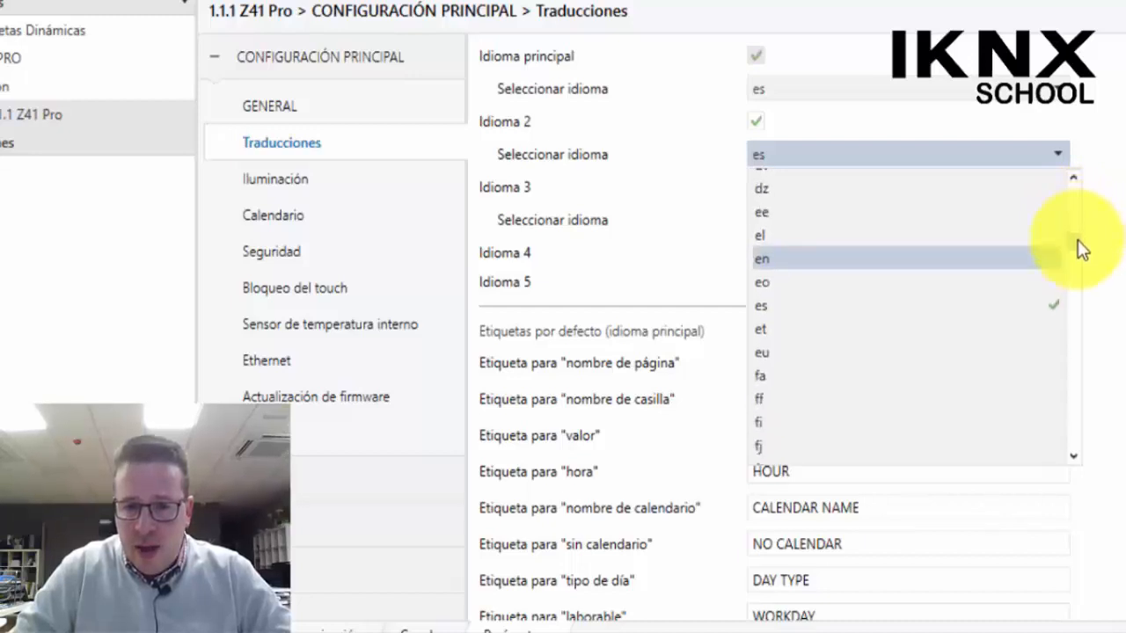
click(792, 258)
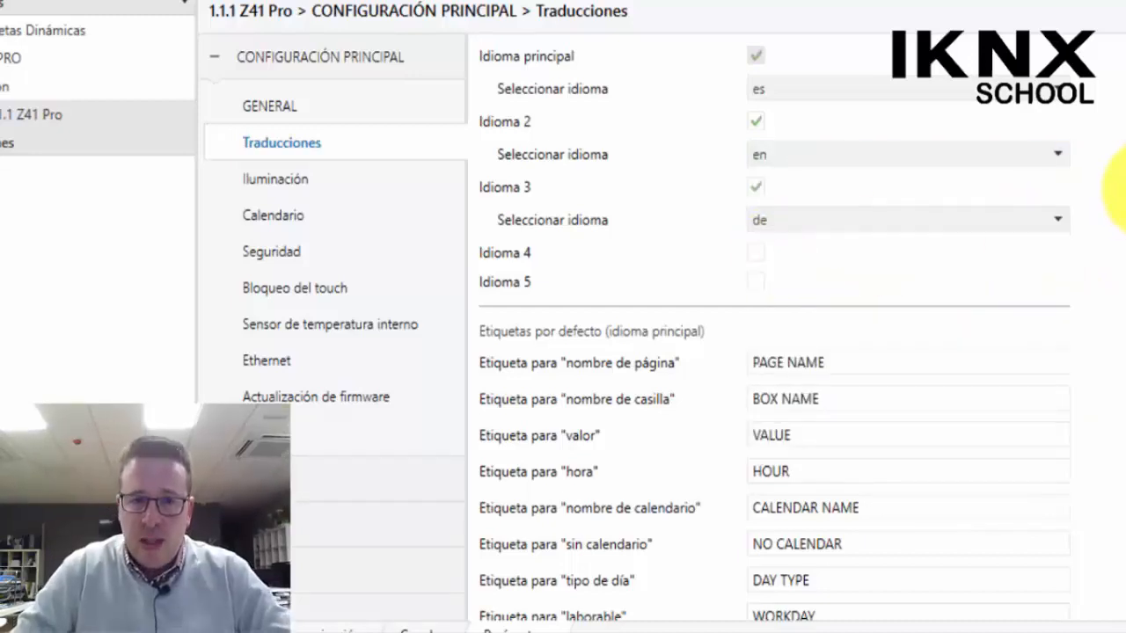
Set the language of Idioma 3 to fr in the Traducciones settings
click(786, 224)
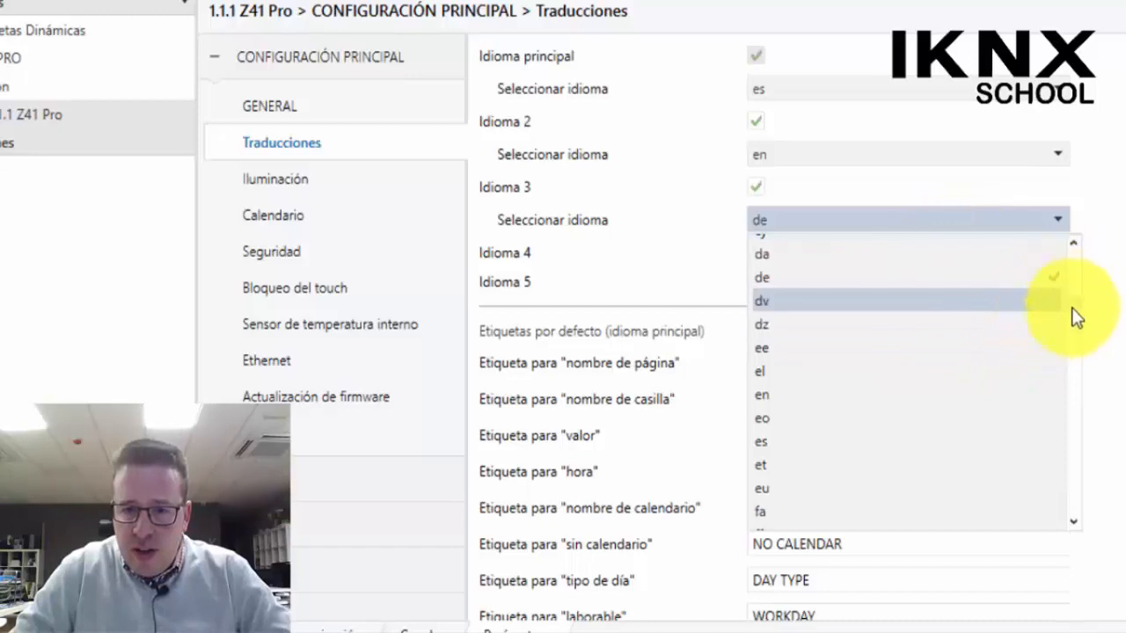
mouse_move(1072, 308)
mouse_down()
mouse_move(1078, 252)
mouse_move(1071, 329)
mouse_up()
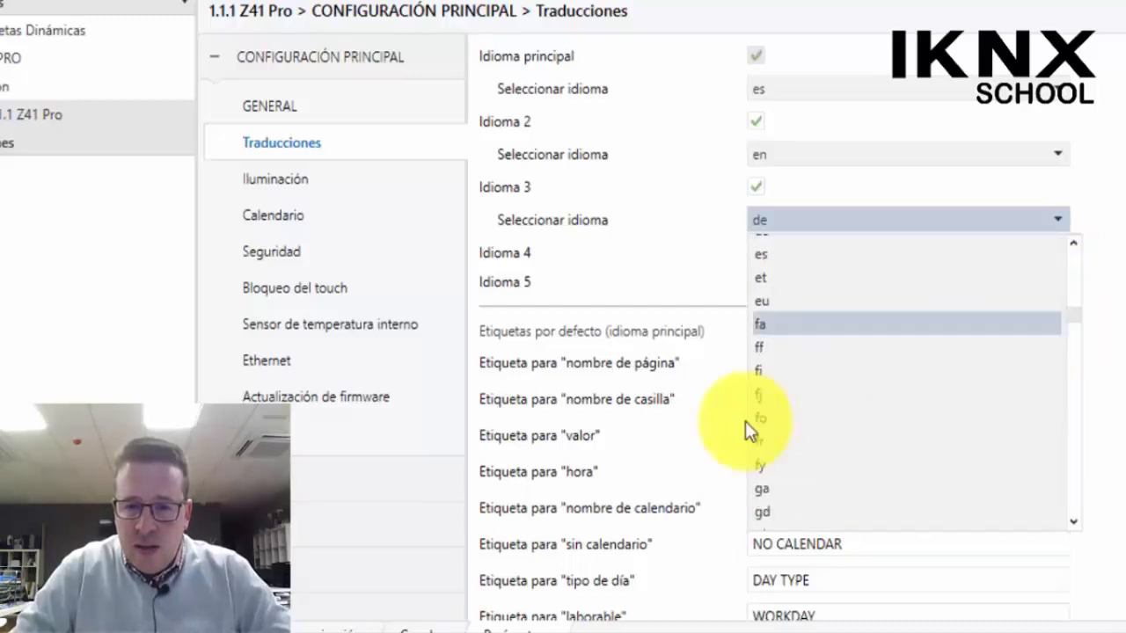
click(787, 439)
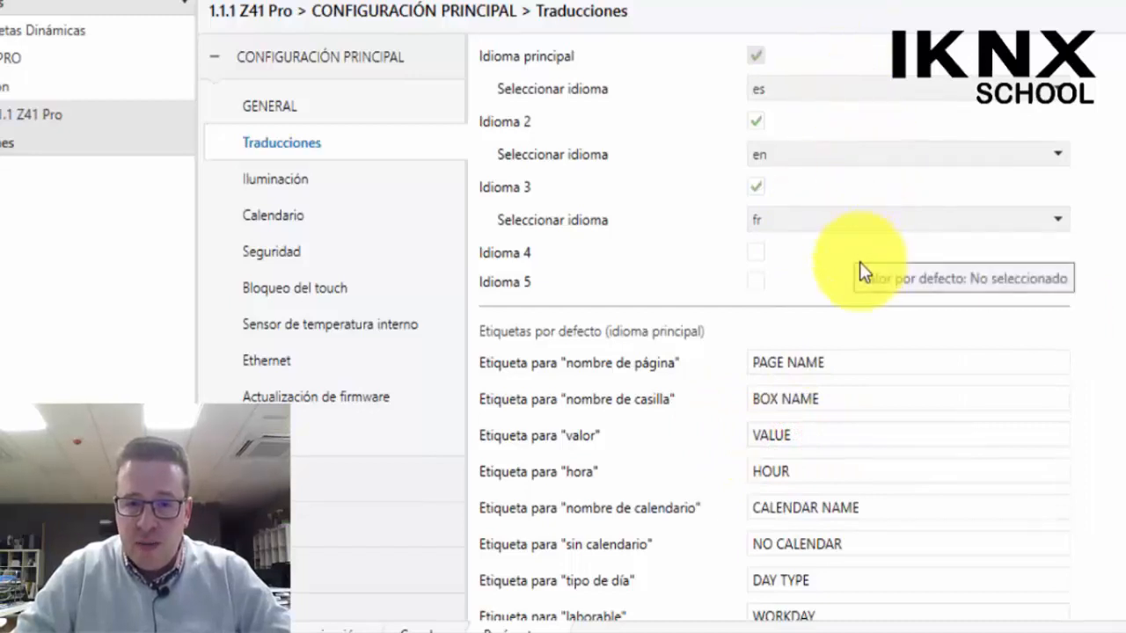
Try enabling Idioma 4 and Idioma 5 and disable both again
click(754, 252)
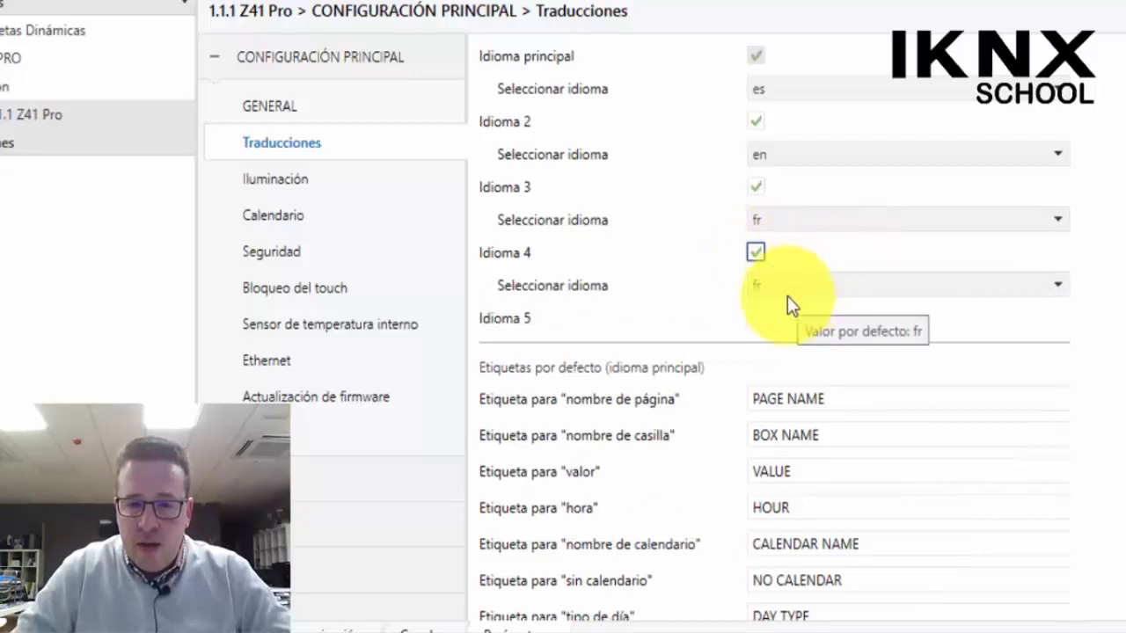
click(755, 318)
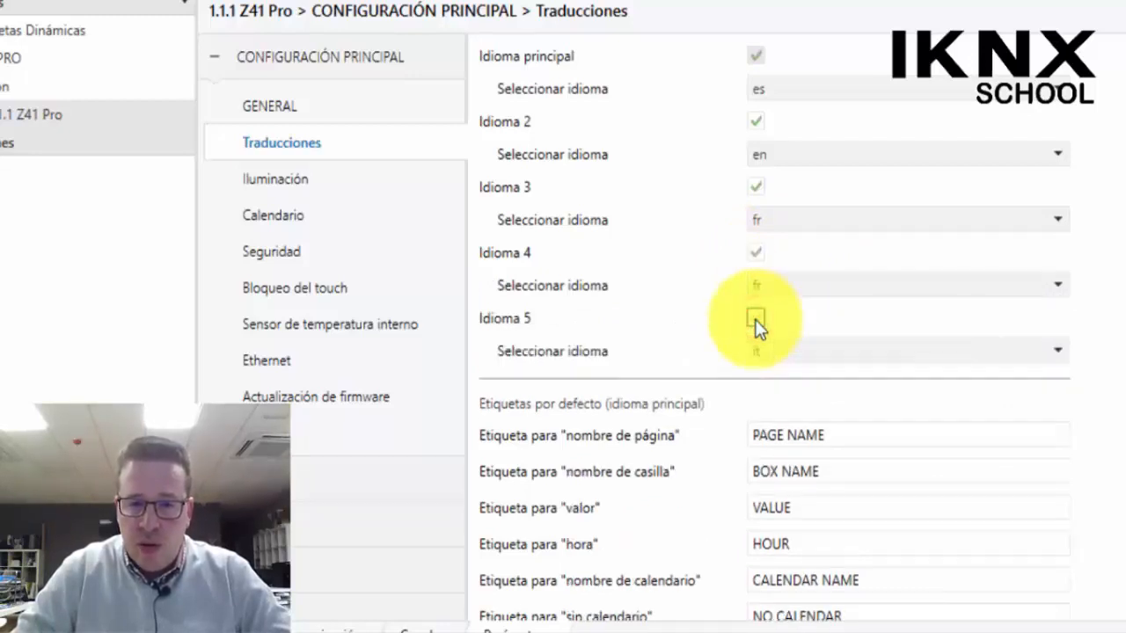
click(754, 318)
click(754, 253)
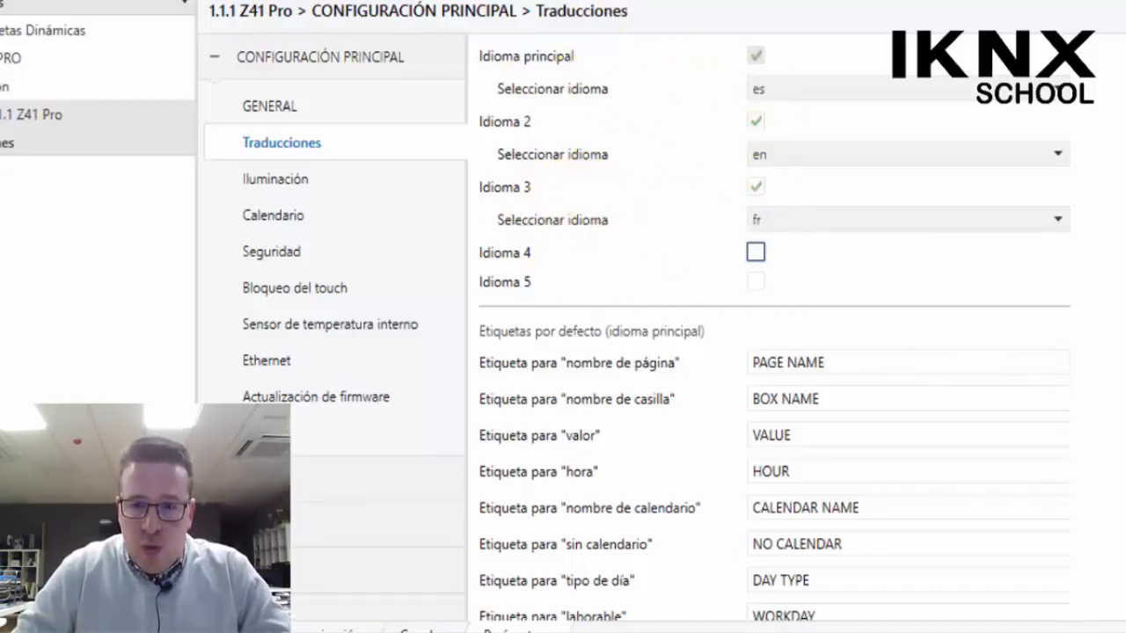
Set the default main-language labels for "nombre de página" to NOMBRE PAGINA and for "nombre de casilla" to NOMBRE CASILLA
scroll(1058, 99, down, 1)
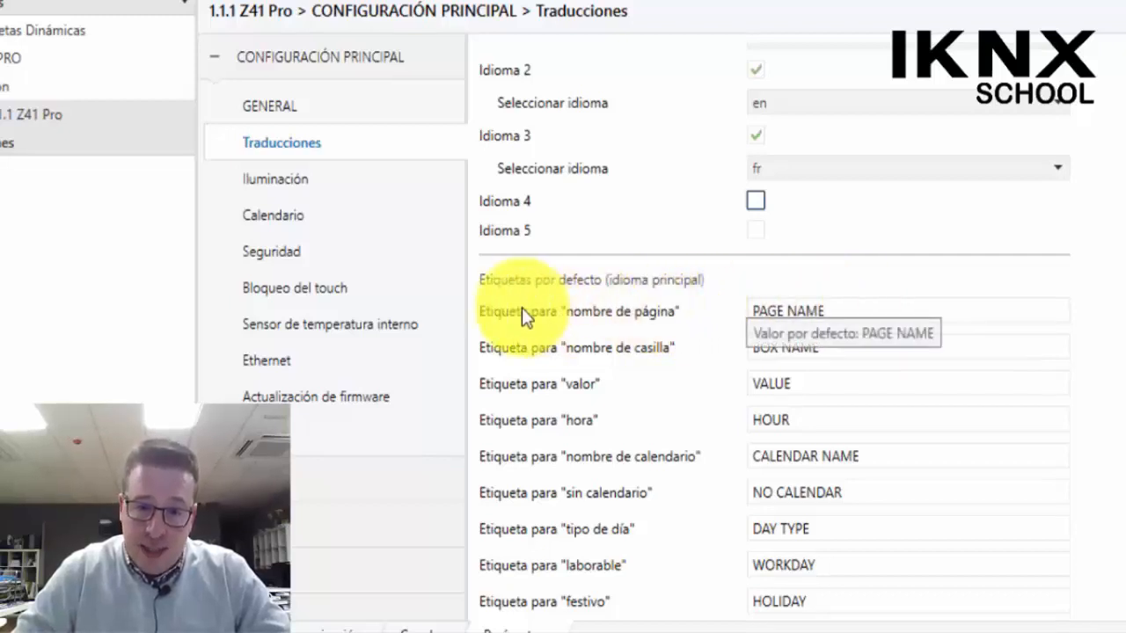
click(845, 306)
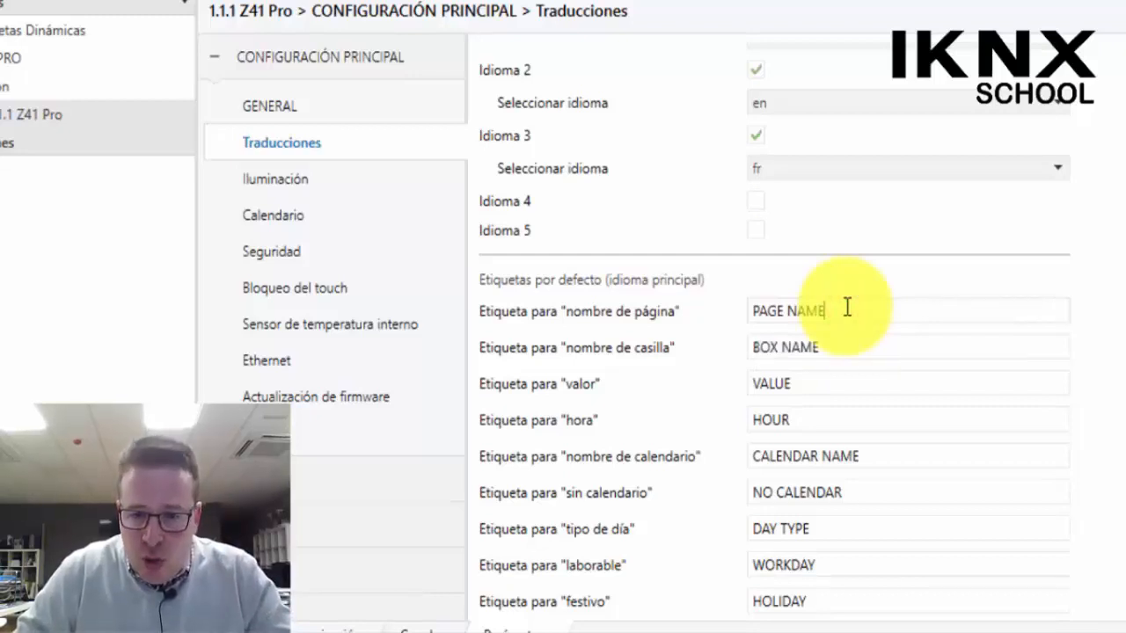
drag(846, 306, 664, 286)
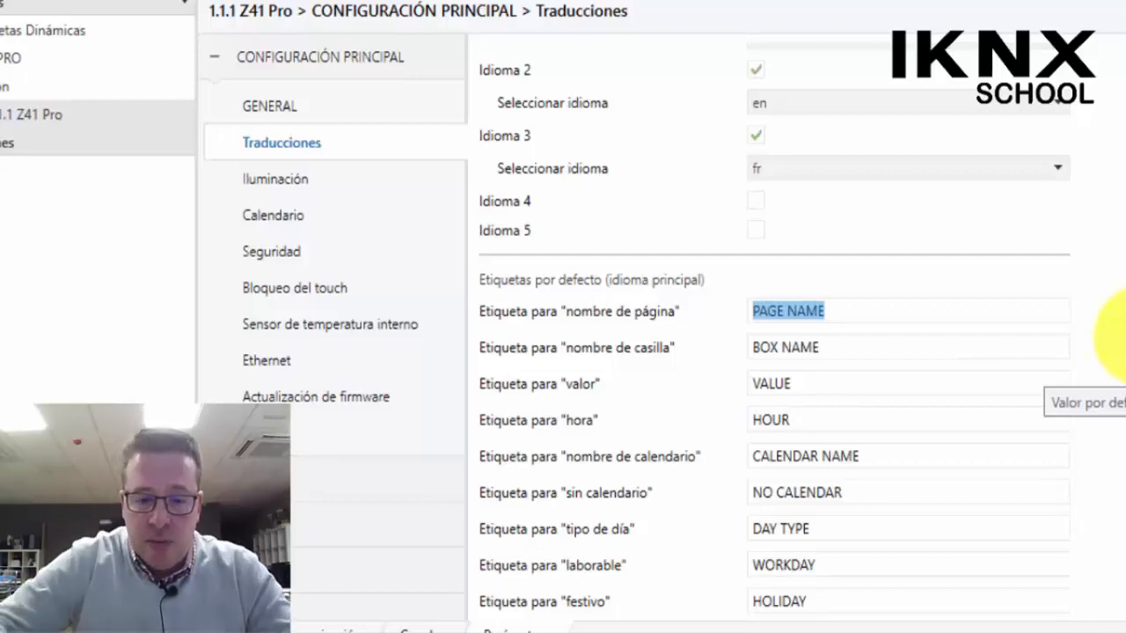
text(n)
key(BackSpace)
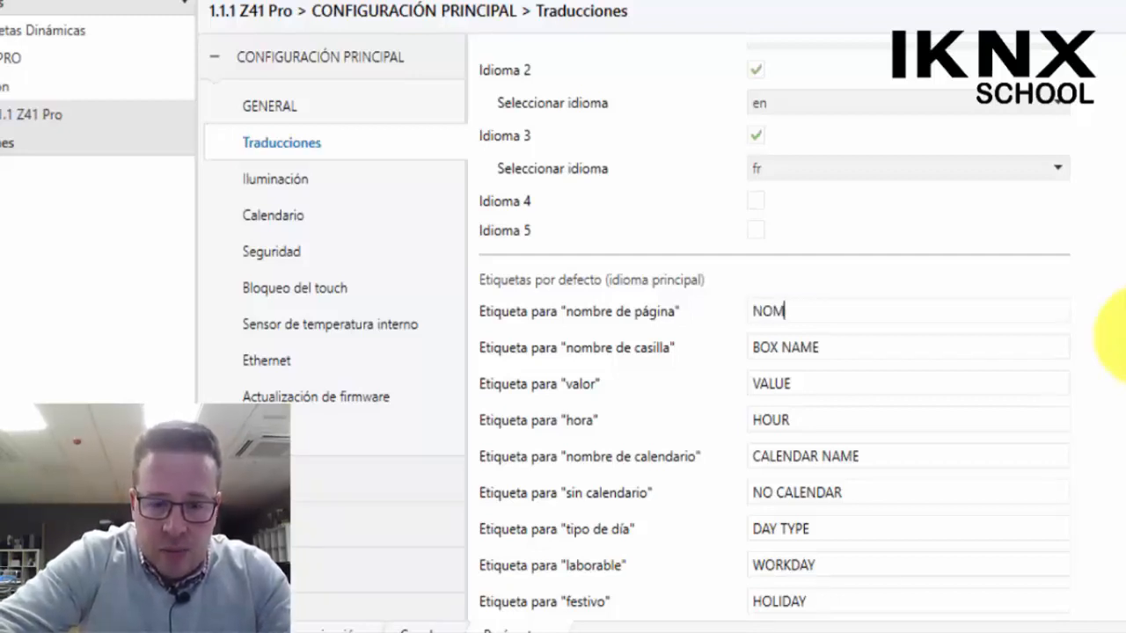
text(NOMBRE PAG)
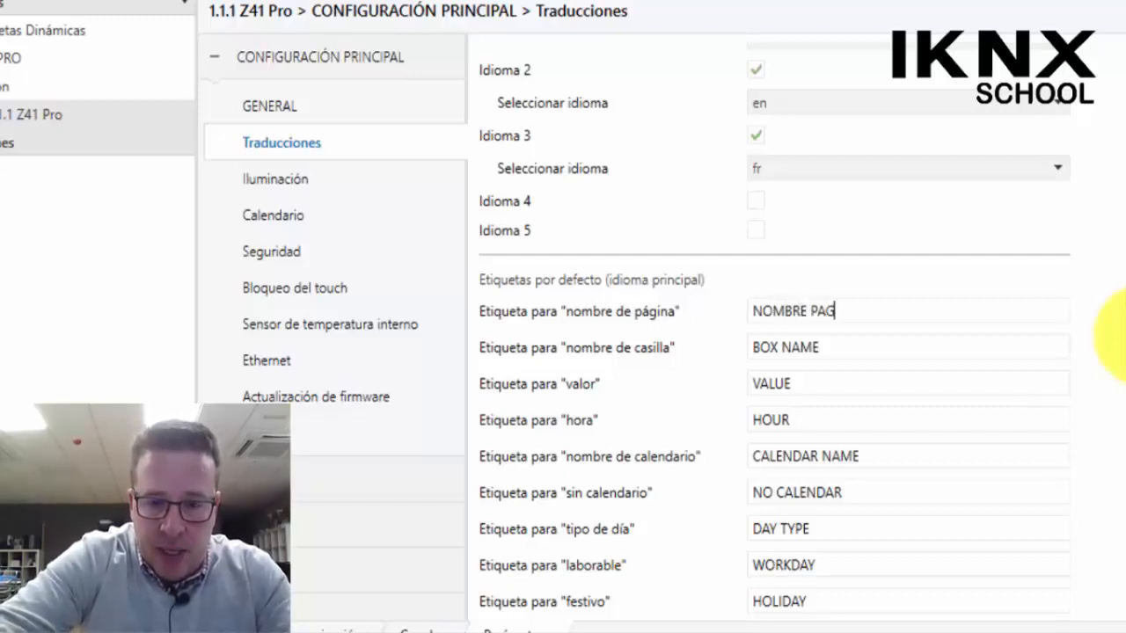
text(INA)
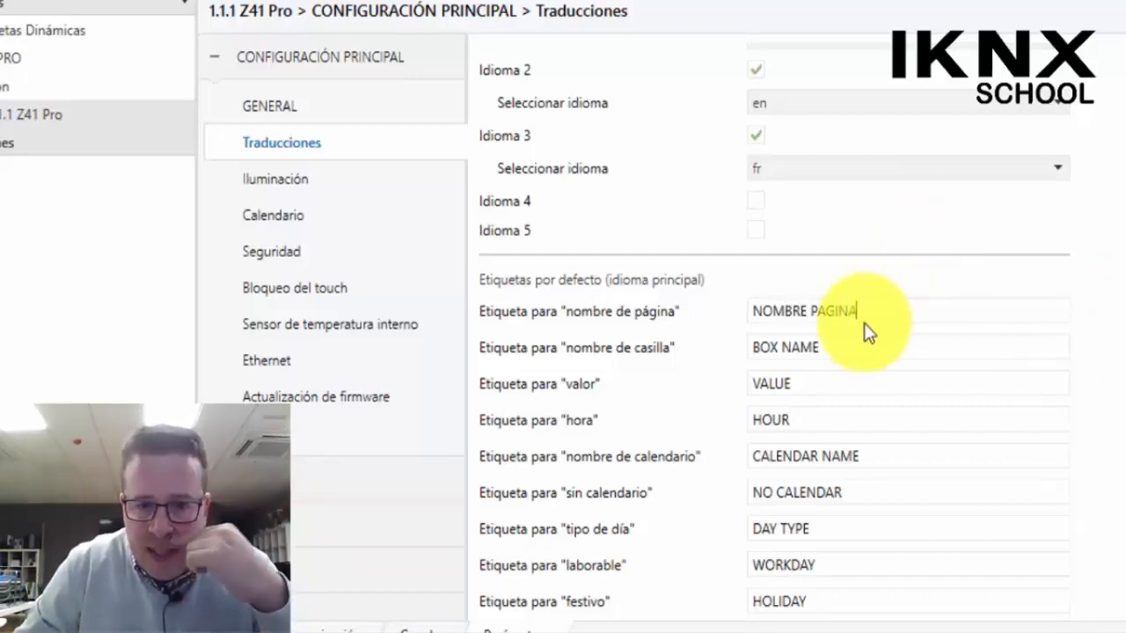
drag(844, 345, 664, 351)
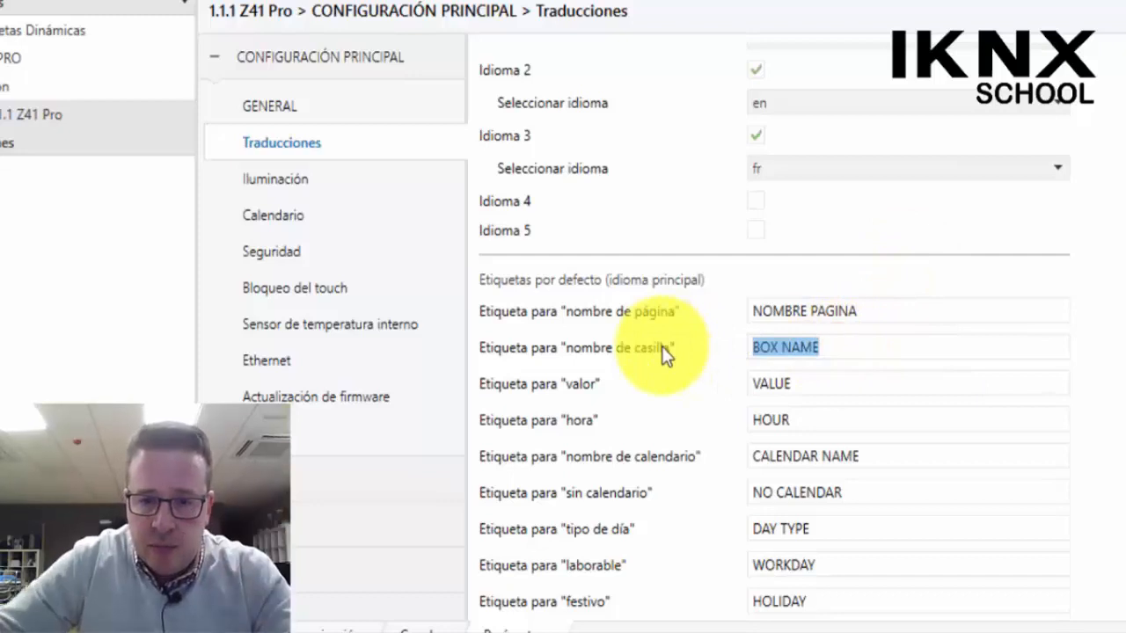
text(NOMBRE CA)
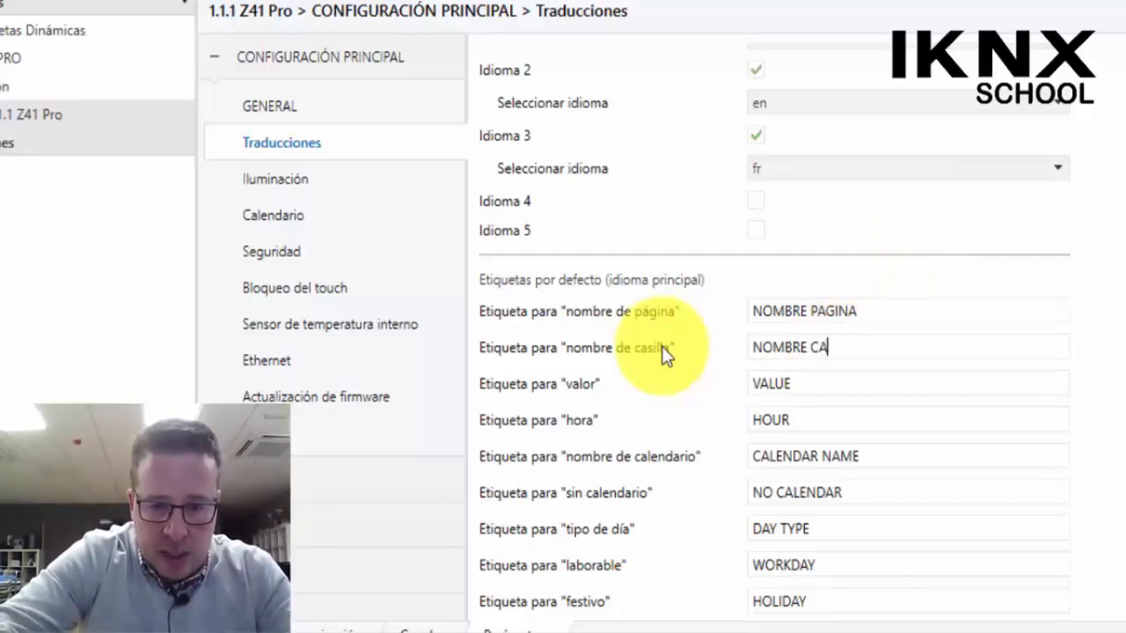
text(SILLA)
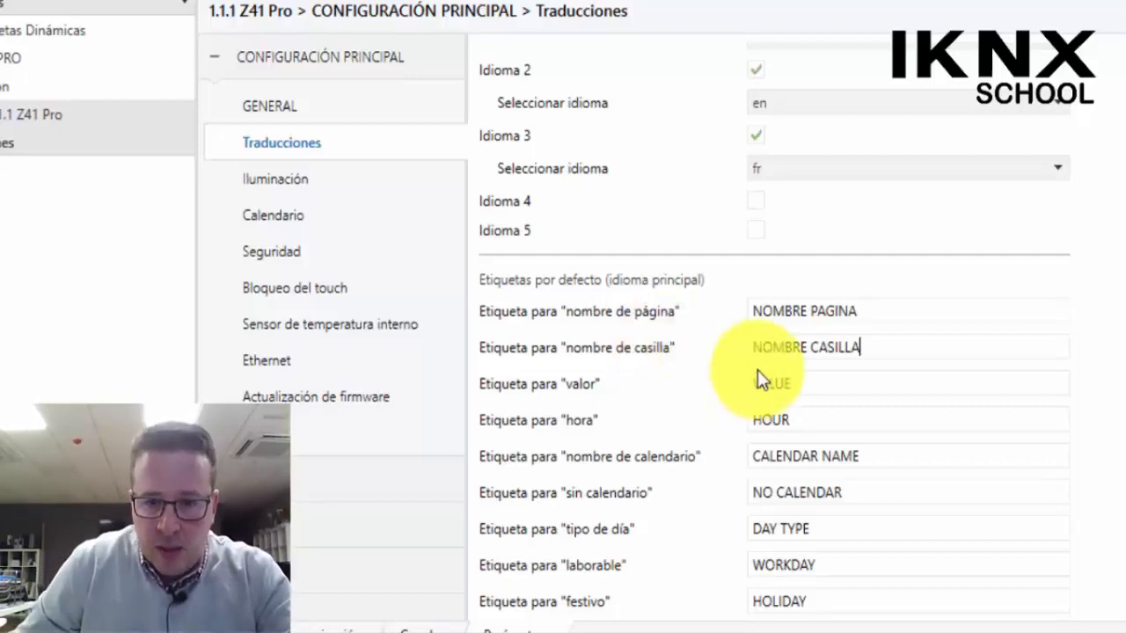
Change the default label for "valor" to VALOR and the one for "hora" to HORA
double_click(801, 383)
text(VALOR)
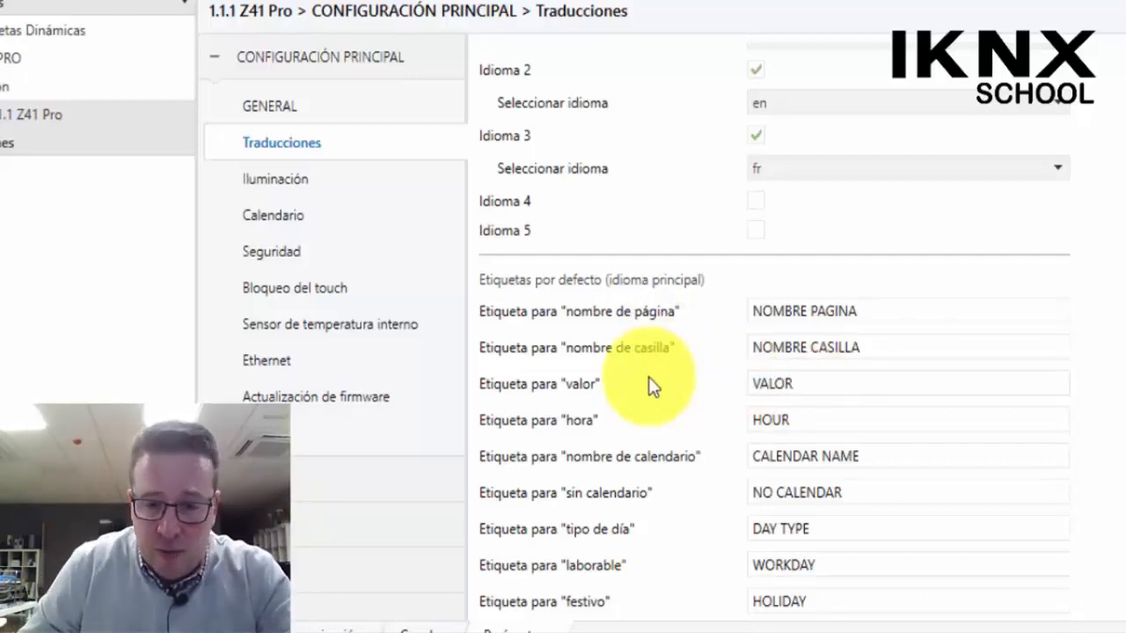
double_click(804, 422)
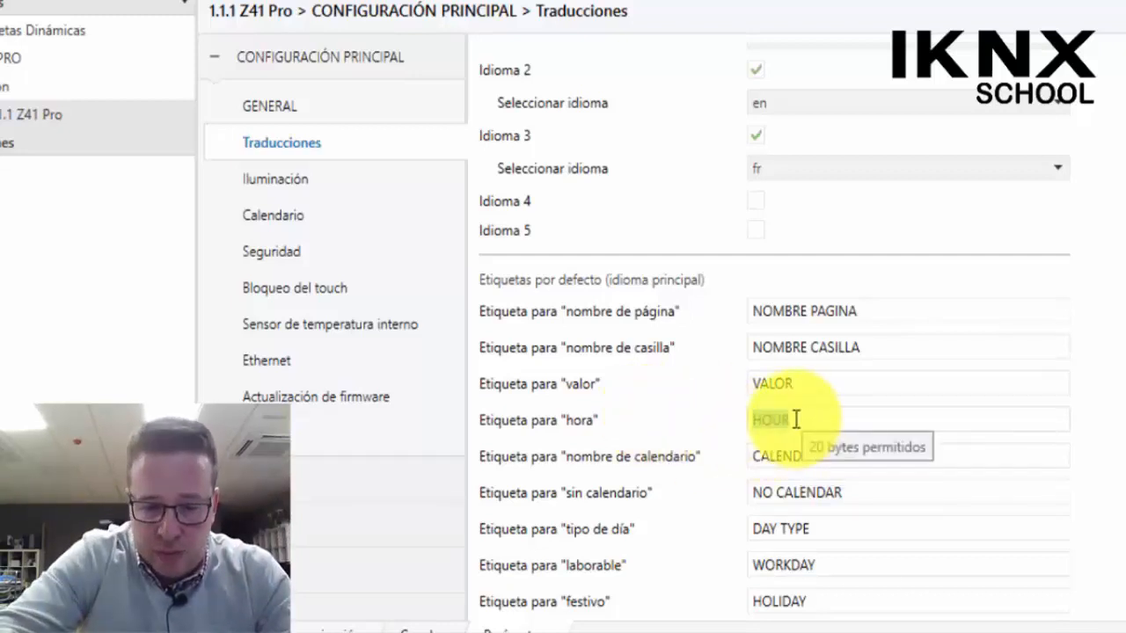
text(HOR)
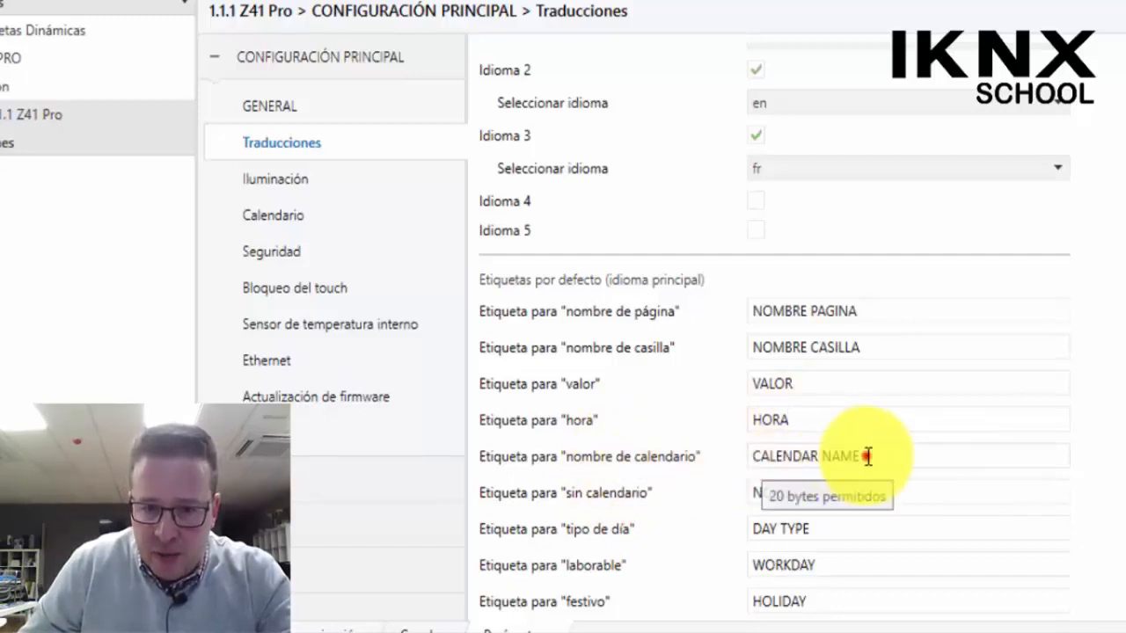
Change the label for "nombre de calendario" to NOMBRE CALENDARIO and the one for "sin calendario" to SIN CALENDARIO
drag(867, 455, 731, 475)
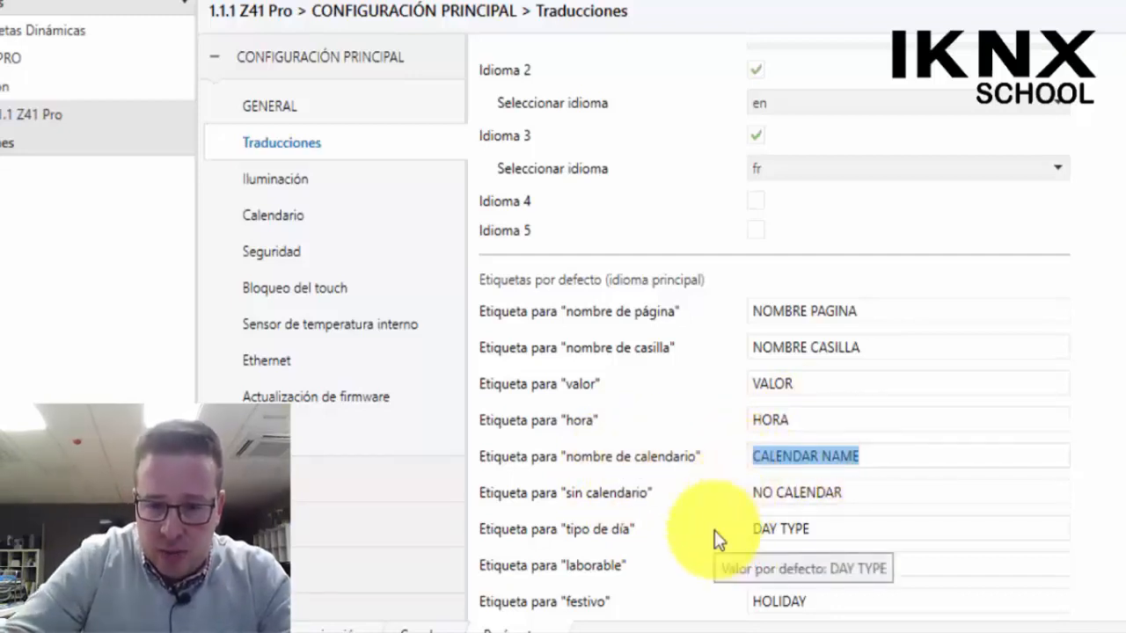
text(NO)
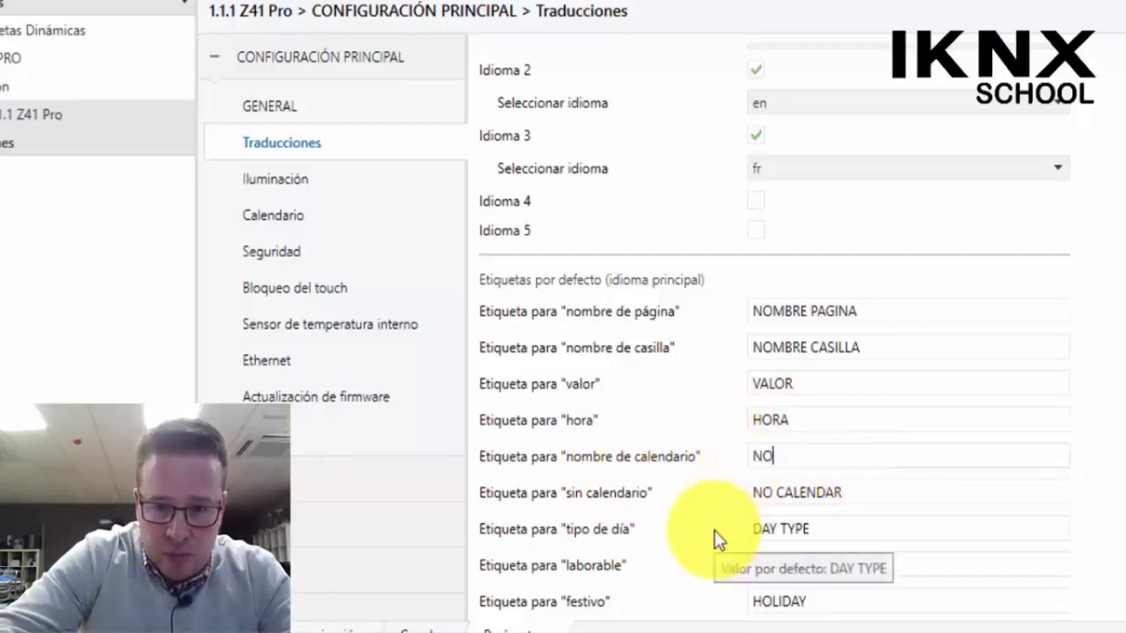
text(MBRE C)
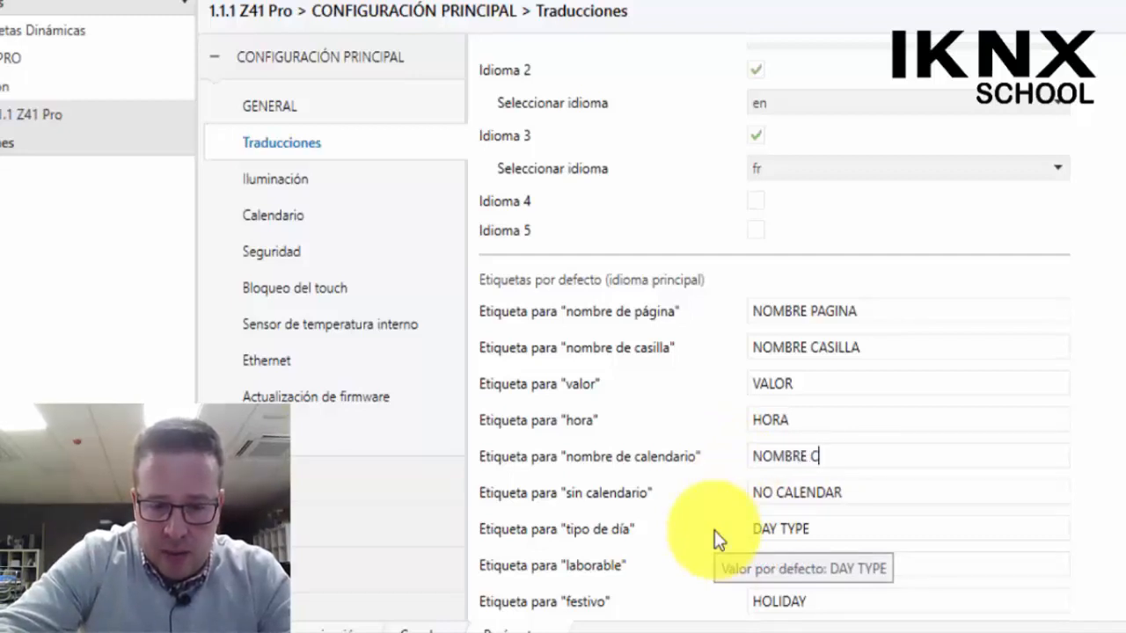
text(ALENDARIO)
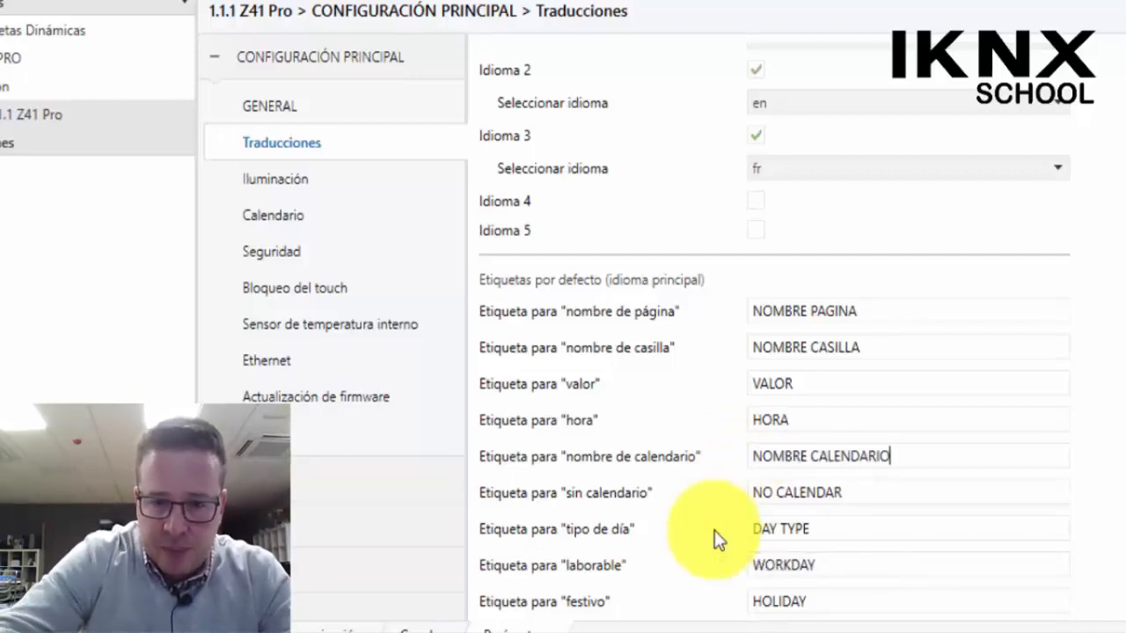
drag(846, 492, 703, 515)
text(SIN)
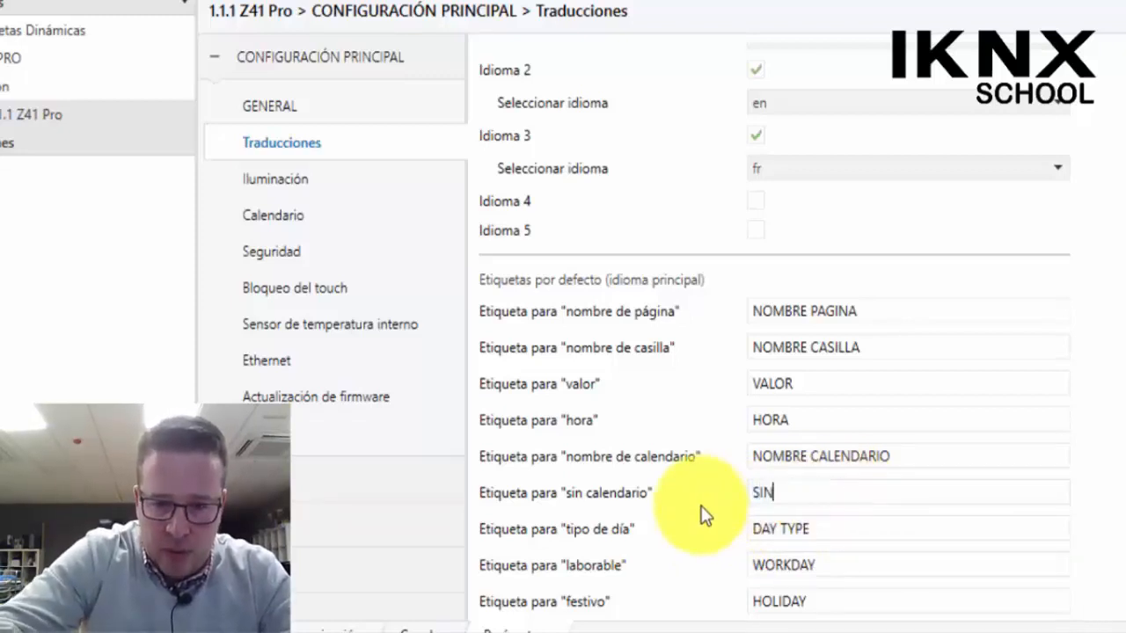
text( CALENDARIO)
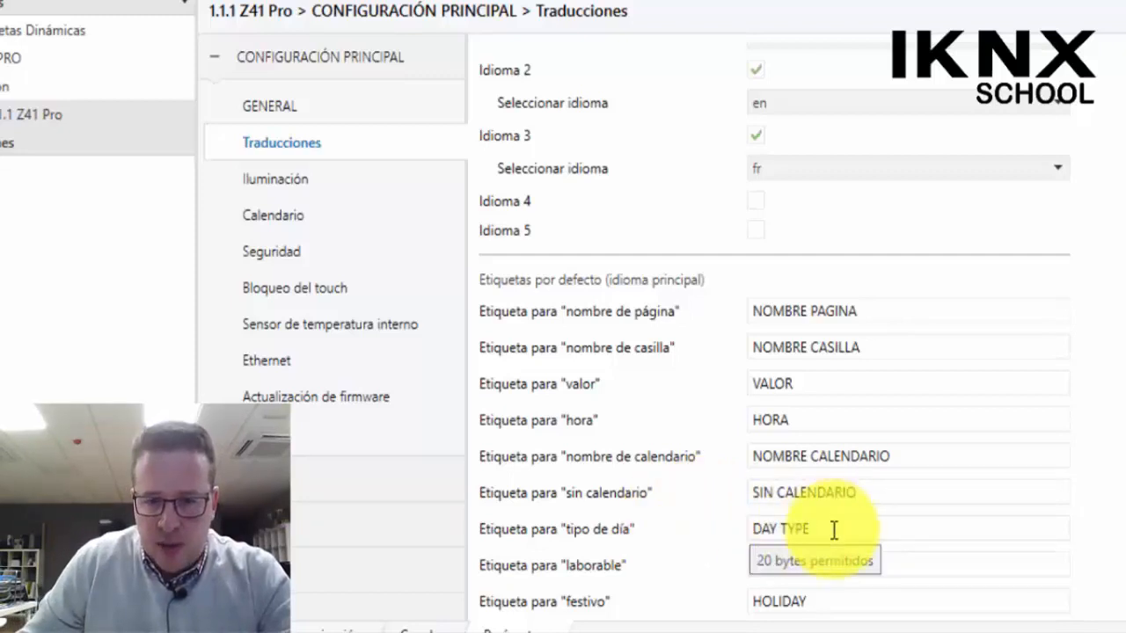
Replace the default label for "tipo de día" with TIPO DE DIA
drag(831, 529, 704, 547)
text(TI)
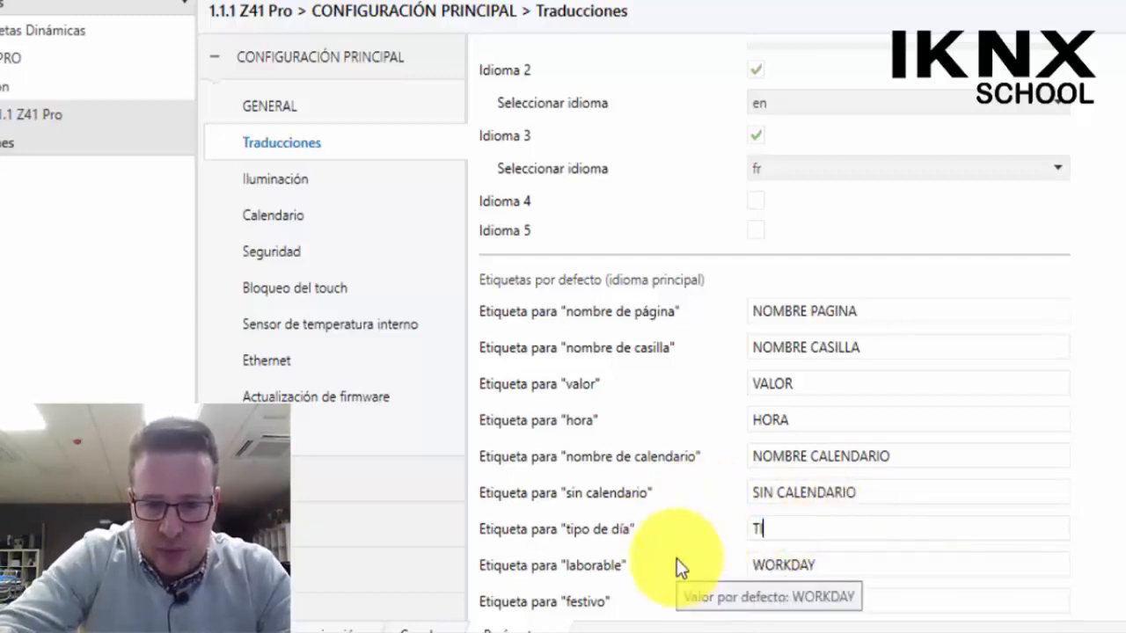
text(PO DE DIA)
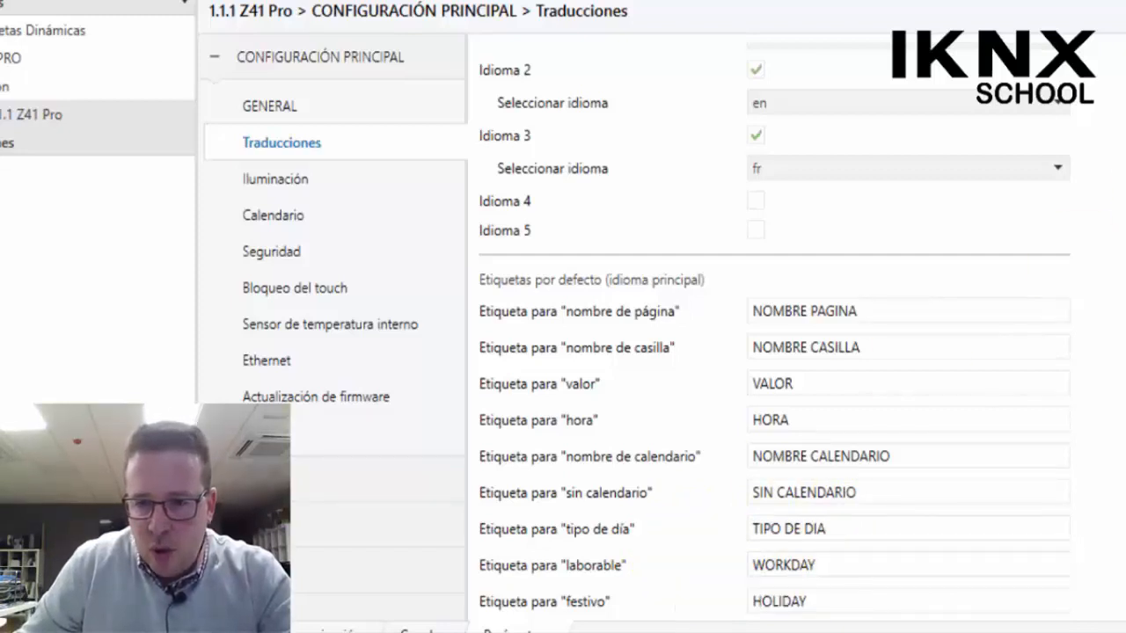
Set the default label for "laborable" to LABORABLE and the one for "festivo" to FESTIVO
drag(842, 561, 741, 568)
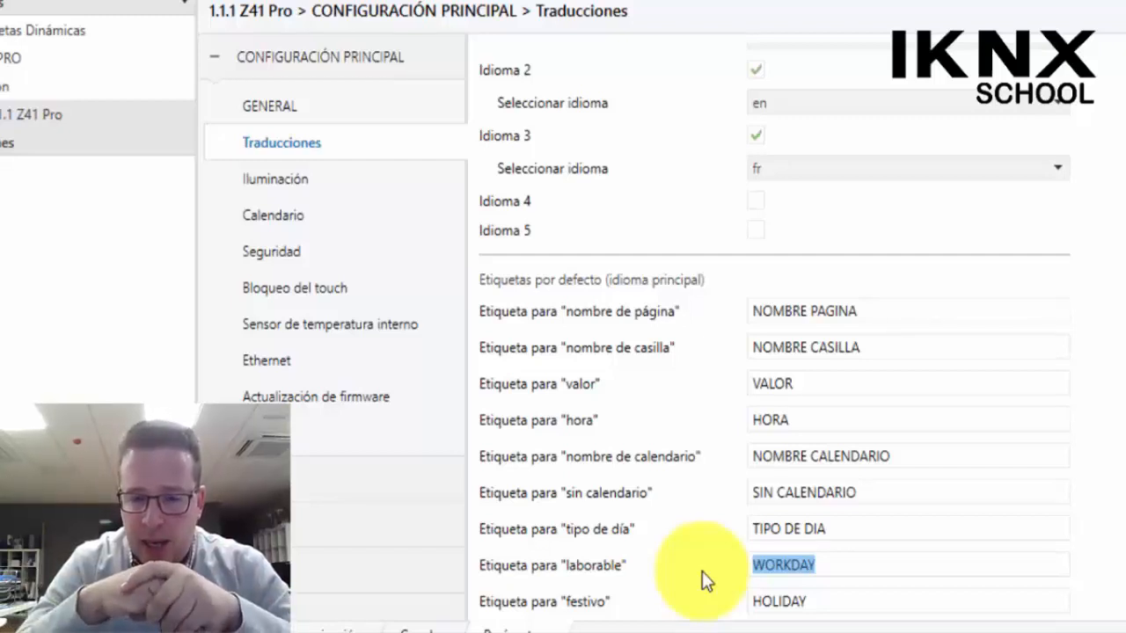
text(LA)
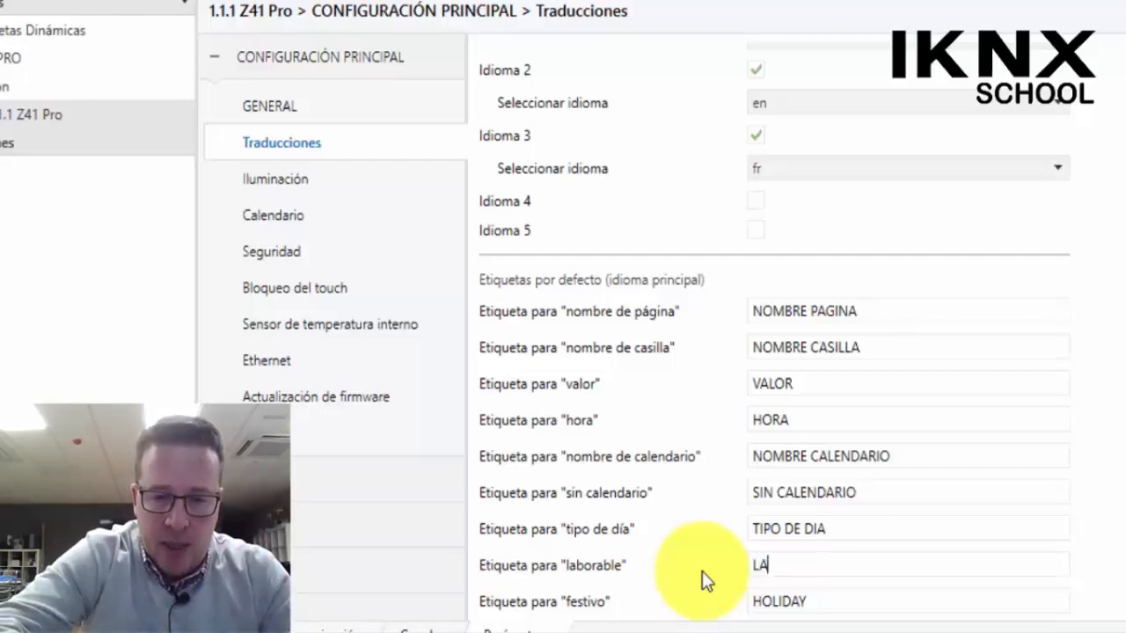
text(BORABLE)
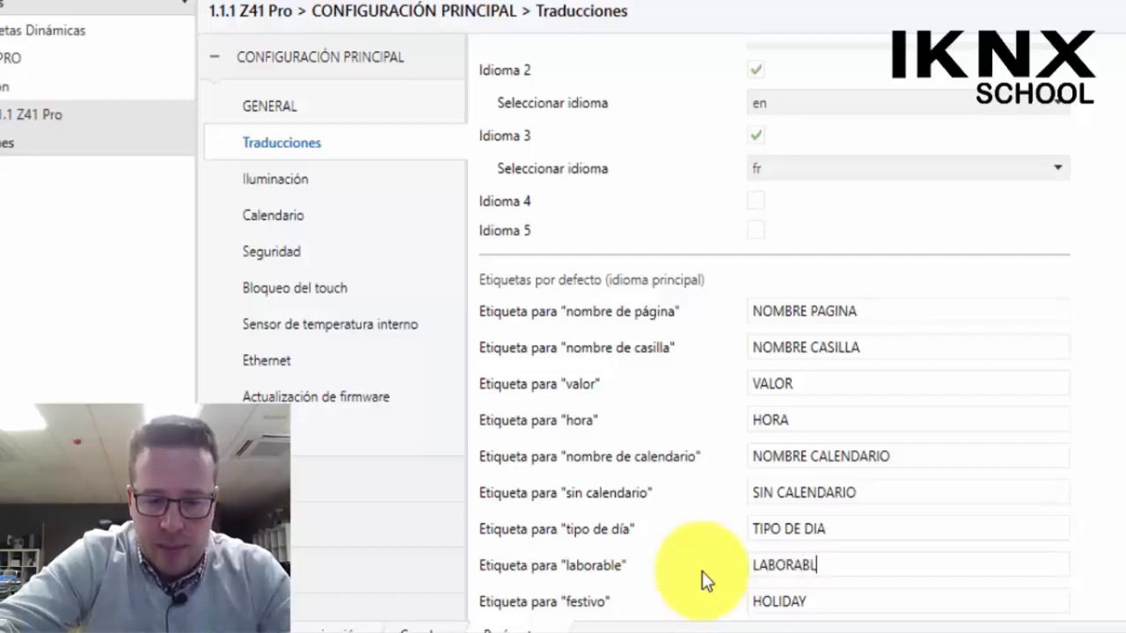
double_click(843, 601)
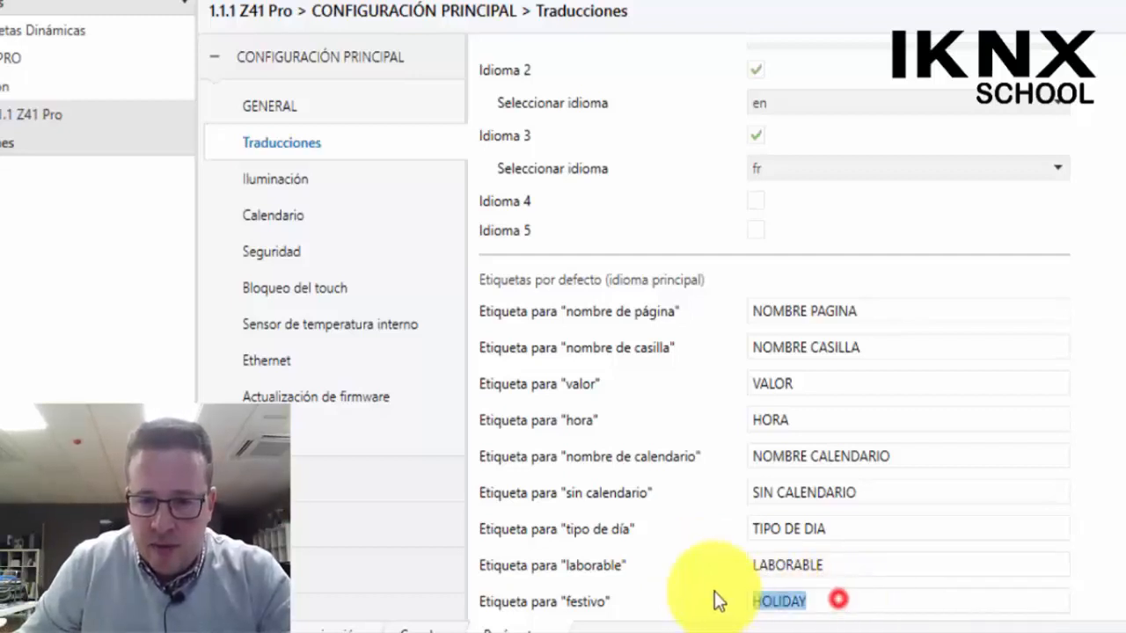
text(FESTIVO)
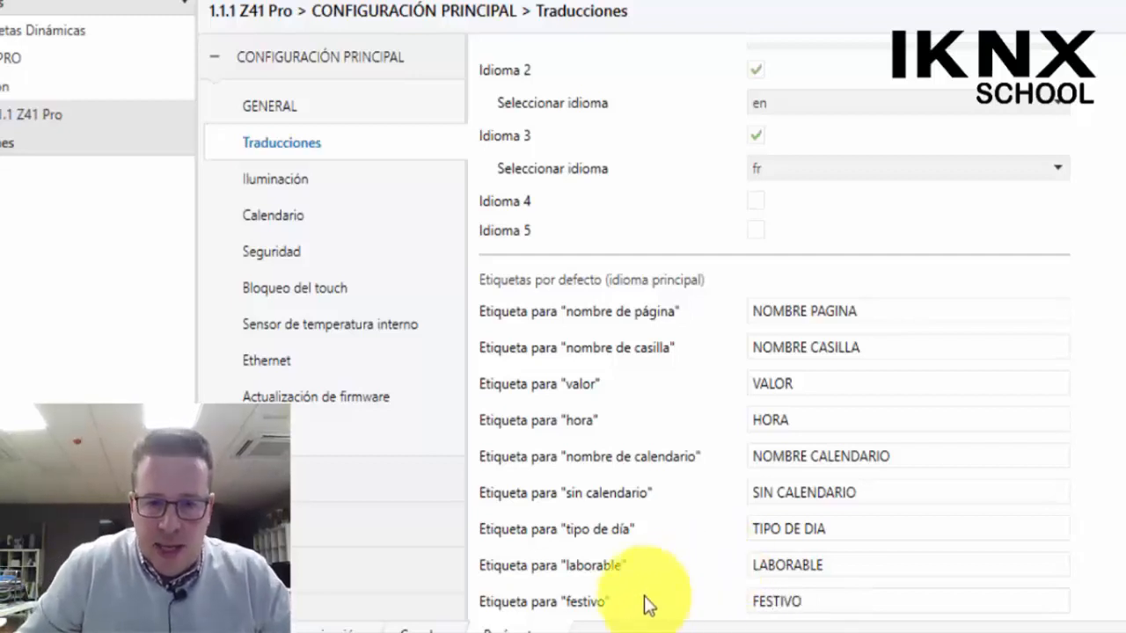
In the Iluminación settings, review the Atenuación options and keep Apagar la pantalla tras un largo periodo de inactividad
click(274, 178)
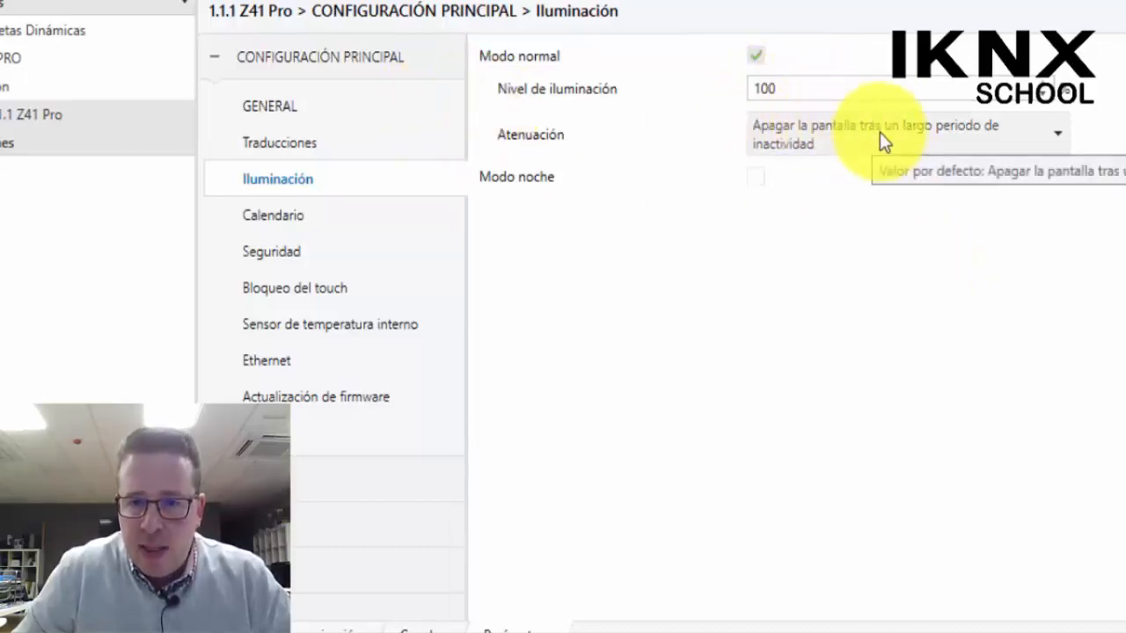
click(981, 137)
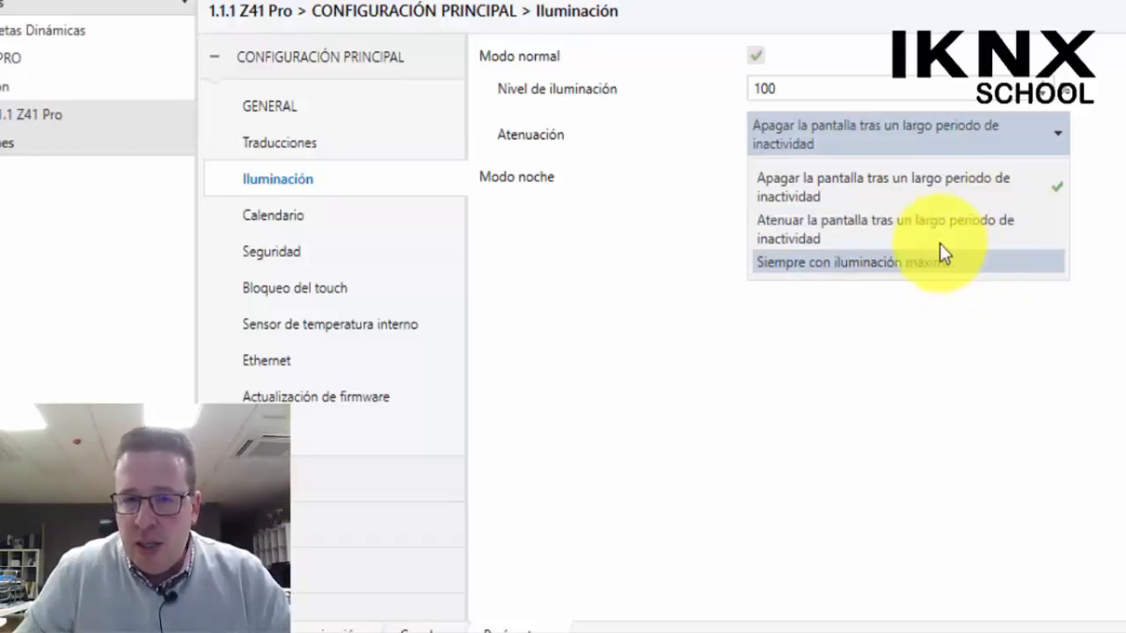
click(906, 195)
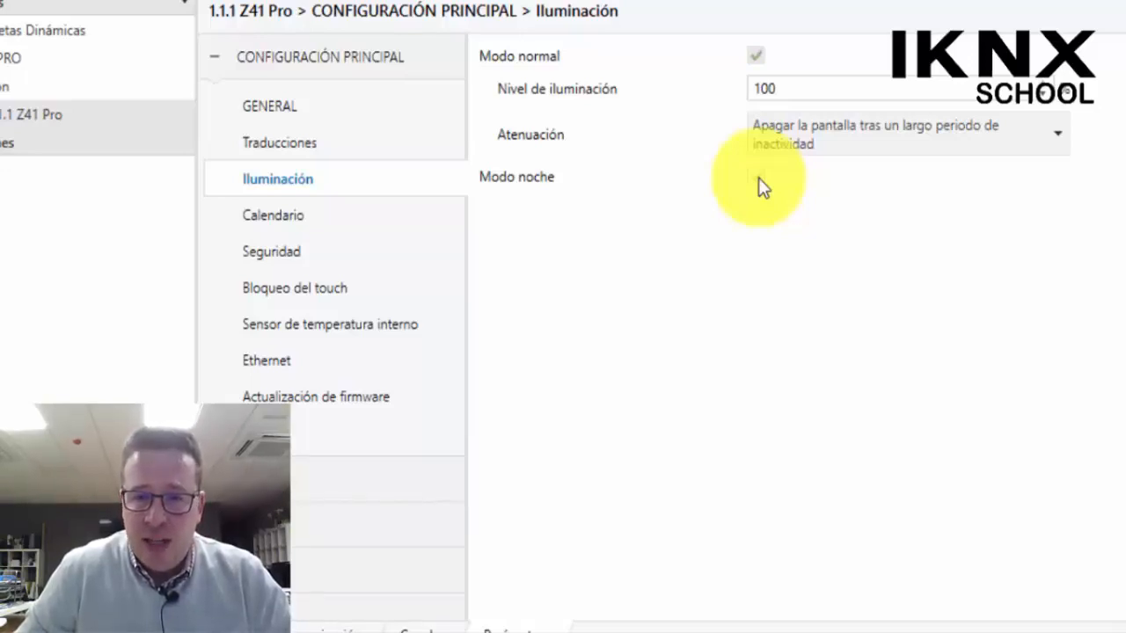
Review the Calendario labels and the Seguridad settings, including the Volver a proteger options, keeping Tras un periodo de tiempo o un cambio de página
click(268, 217)
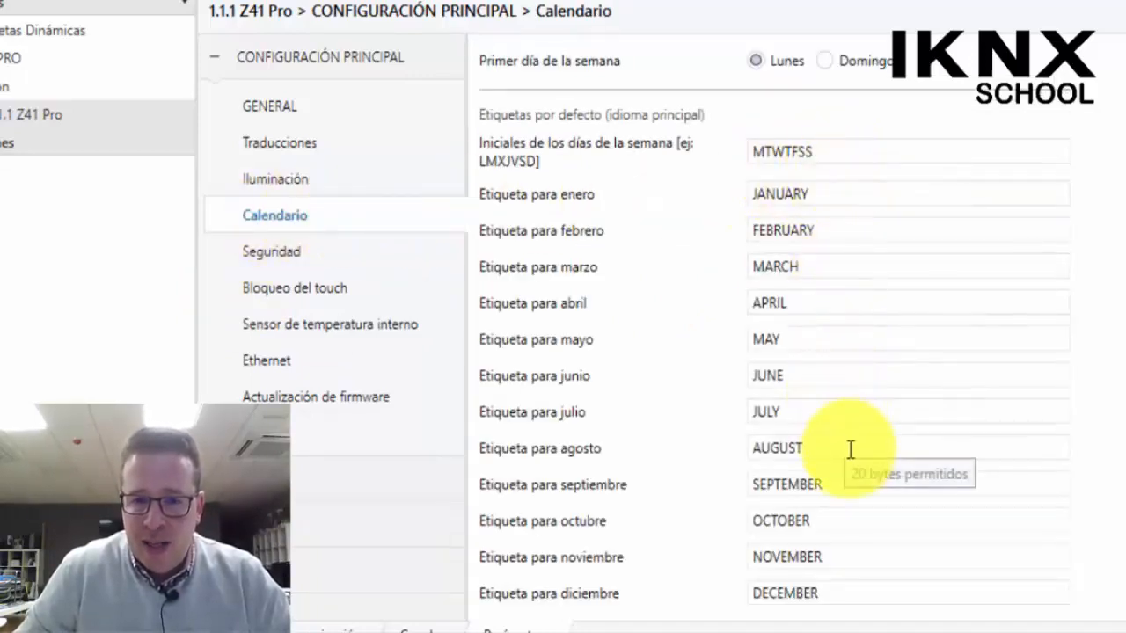
click(760, 151)
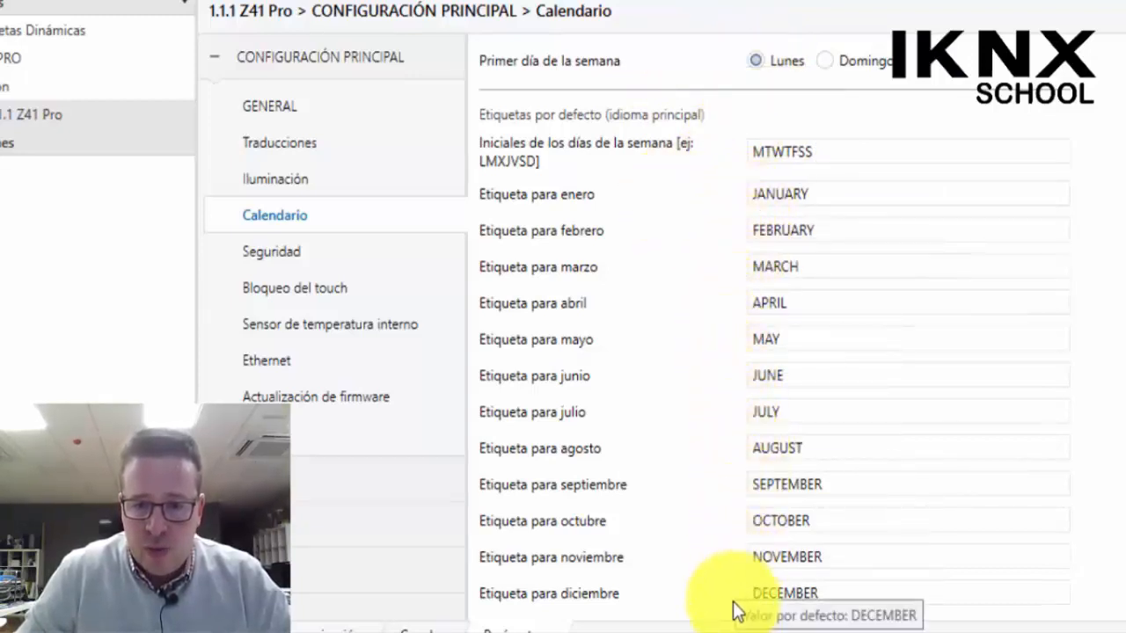
click(284, 253)
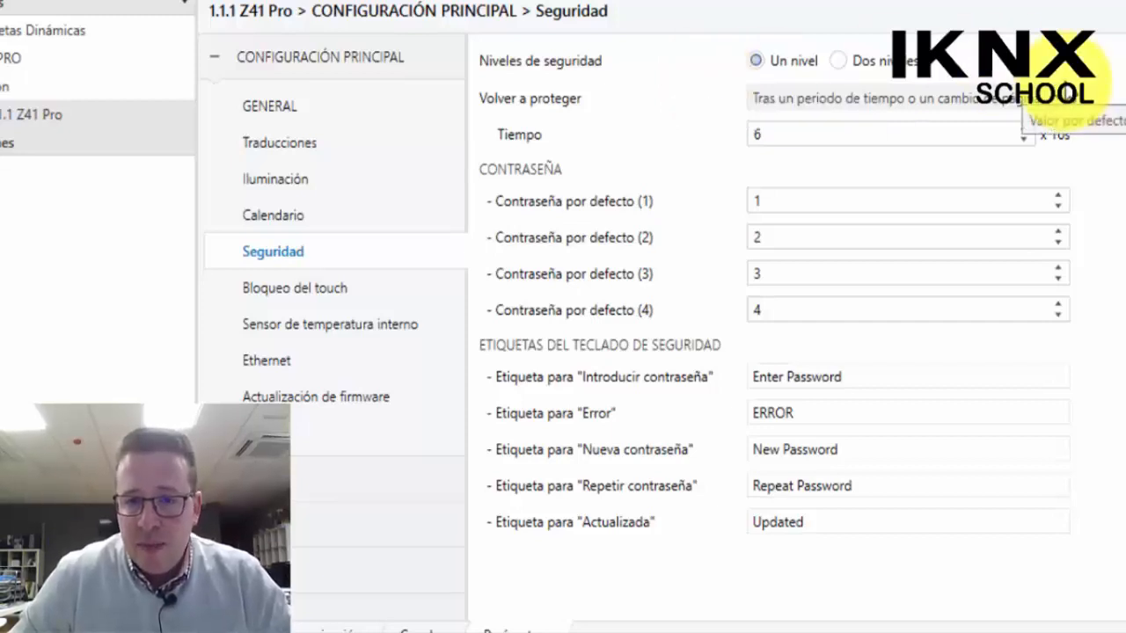
click(1060, 102)
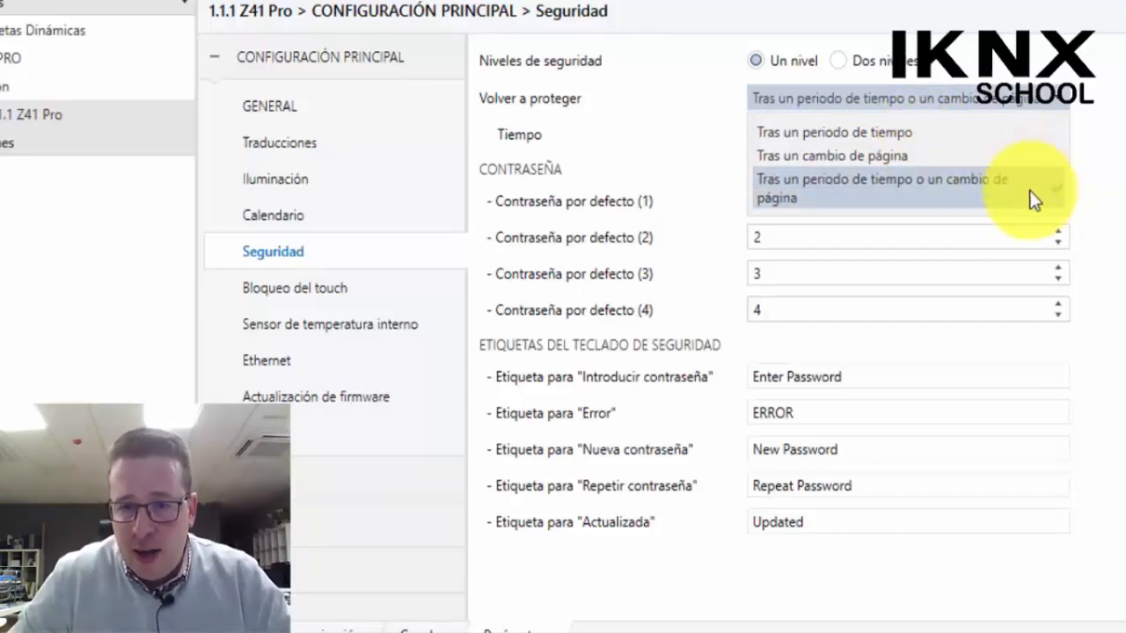
click(1053, 185)
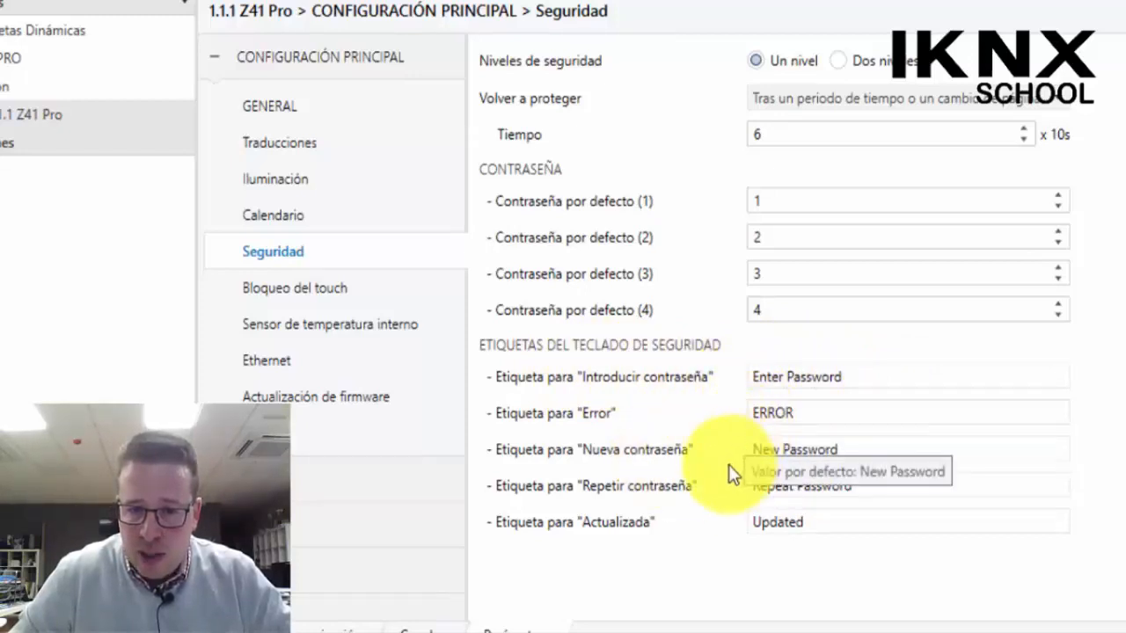
Review the Bloqueo del touch settings and the calibration and sending parameters of the Sensor de temperatura interno
click(314, 288)
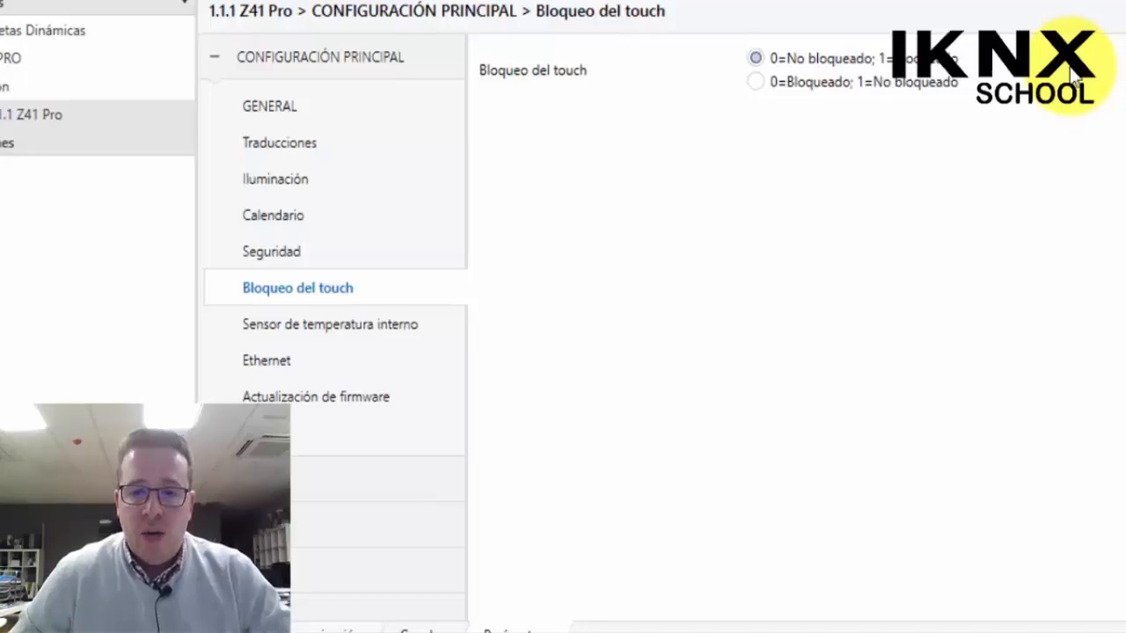
click(319, 327)
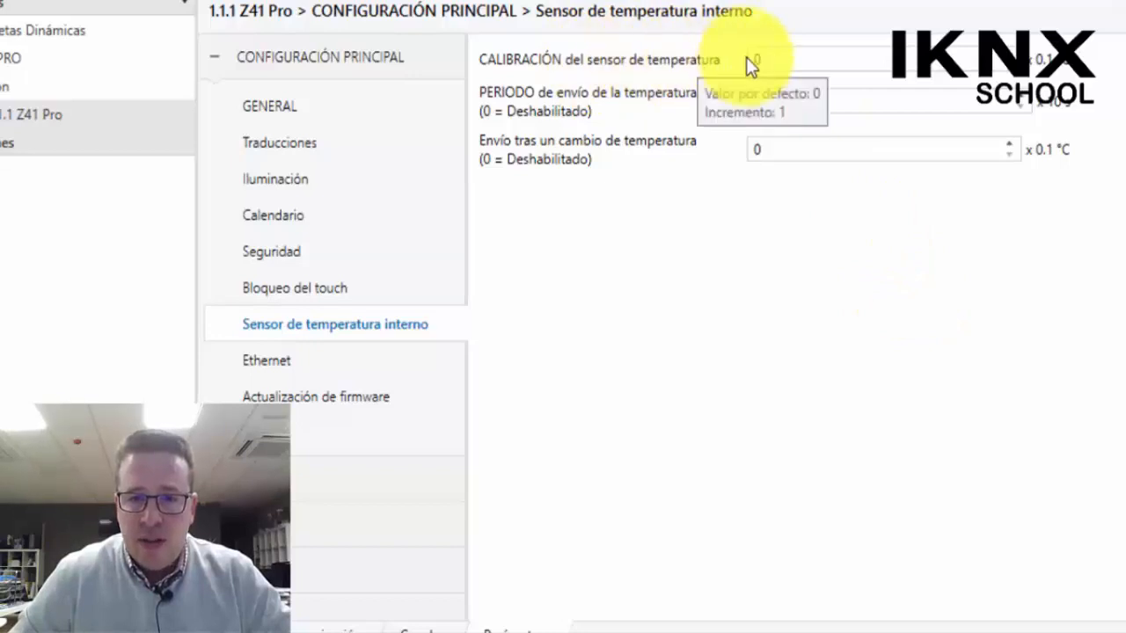
click(782, 58)
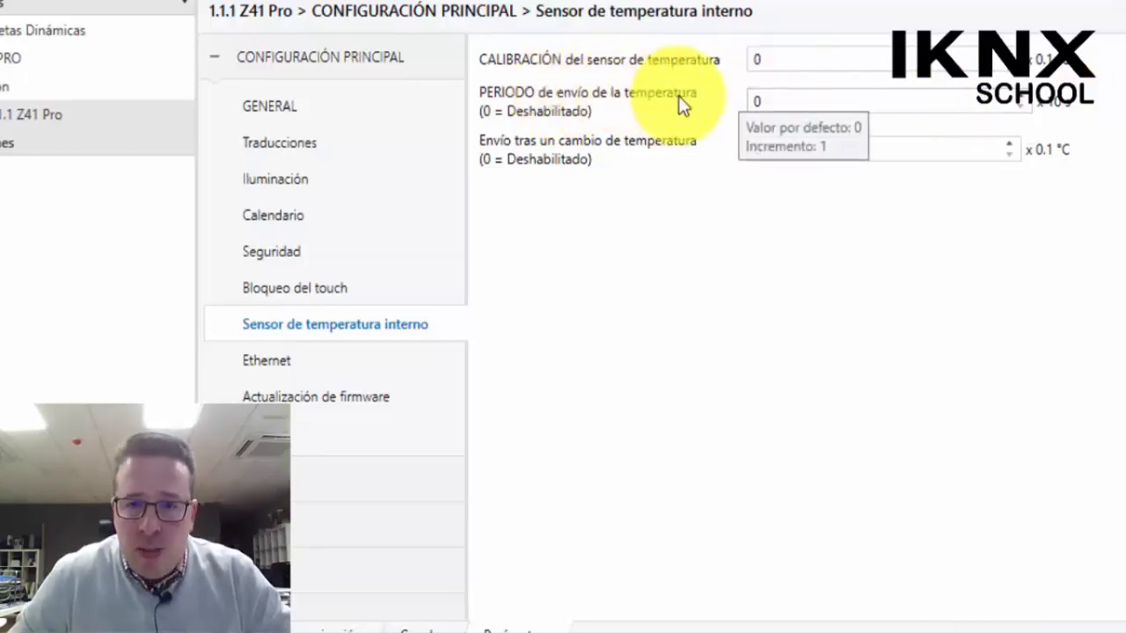
click(771, 100)
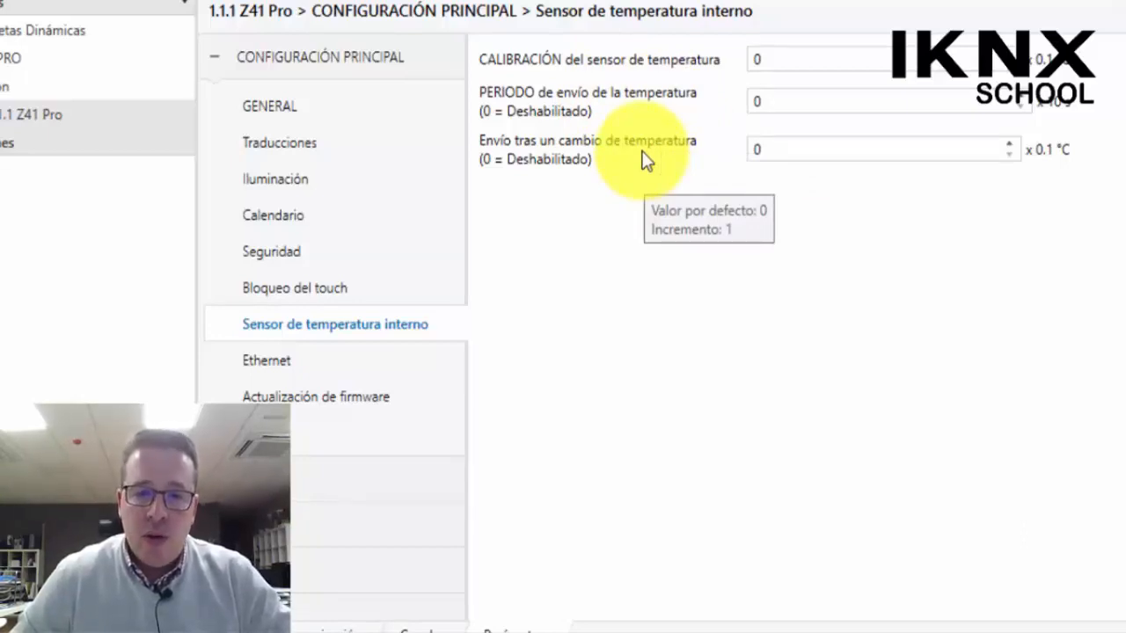
In the Ethernet settings, enable Control remoto a través de Internet and set the device description to Z41 PRO DE IKNX
click(268, 361)
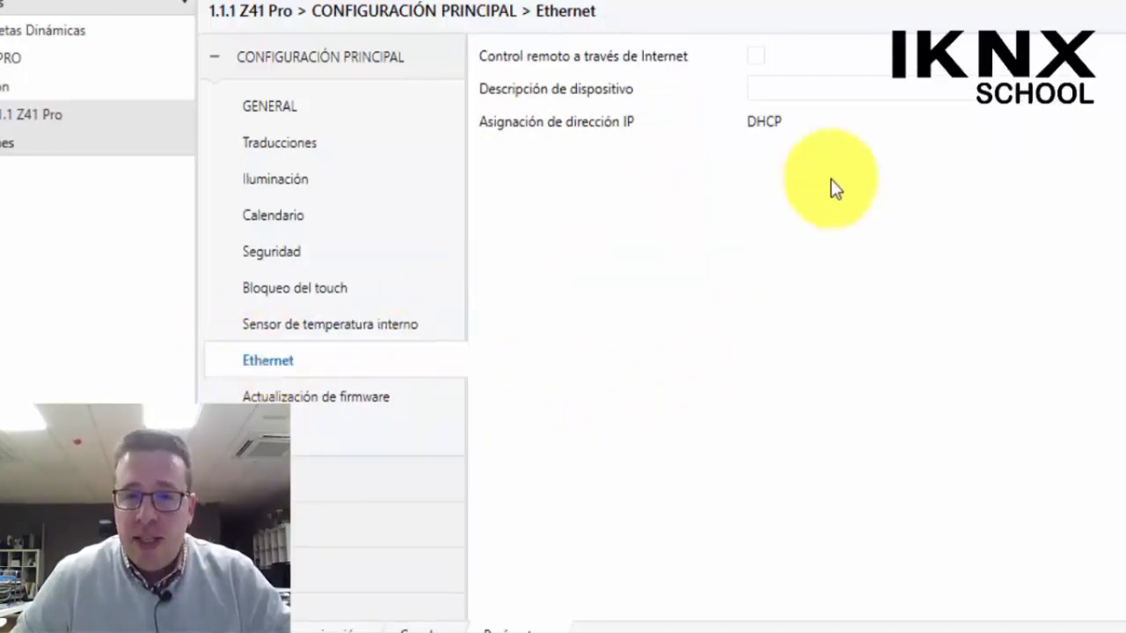
click(755, 56)
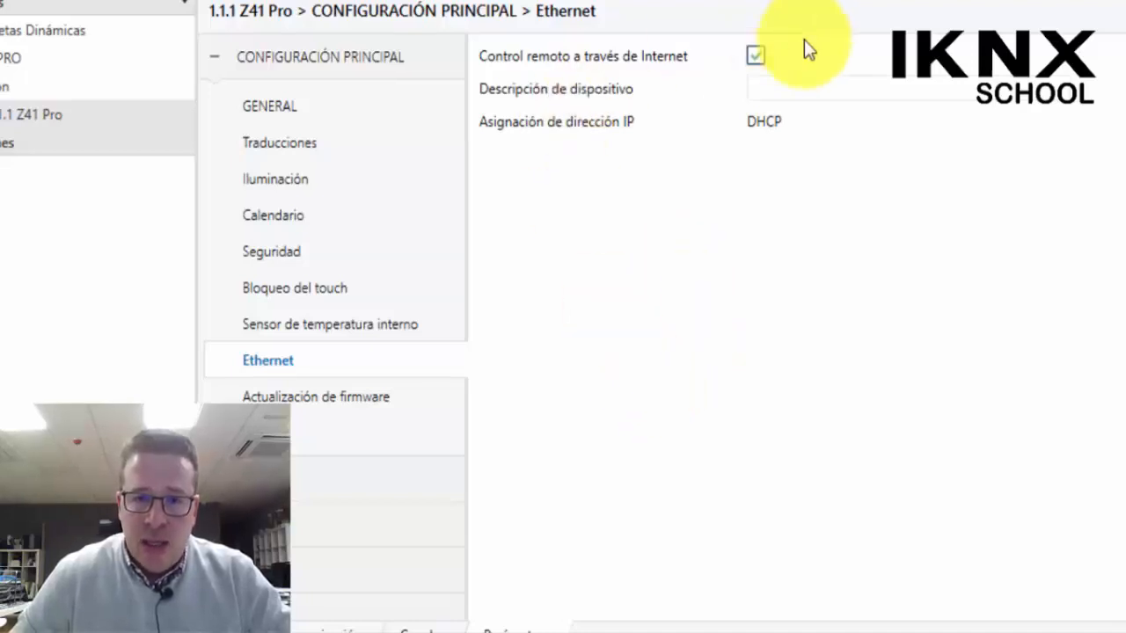
click(832, 86)
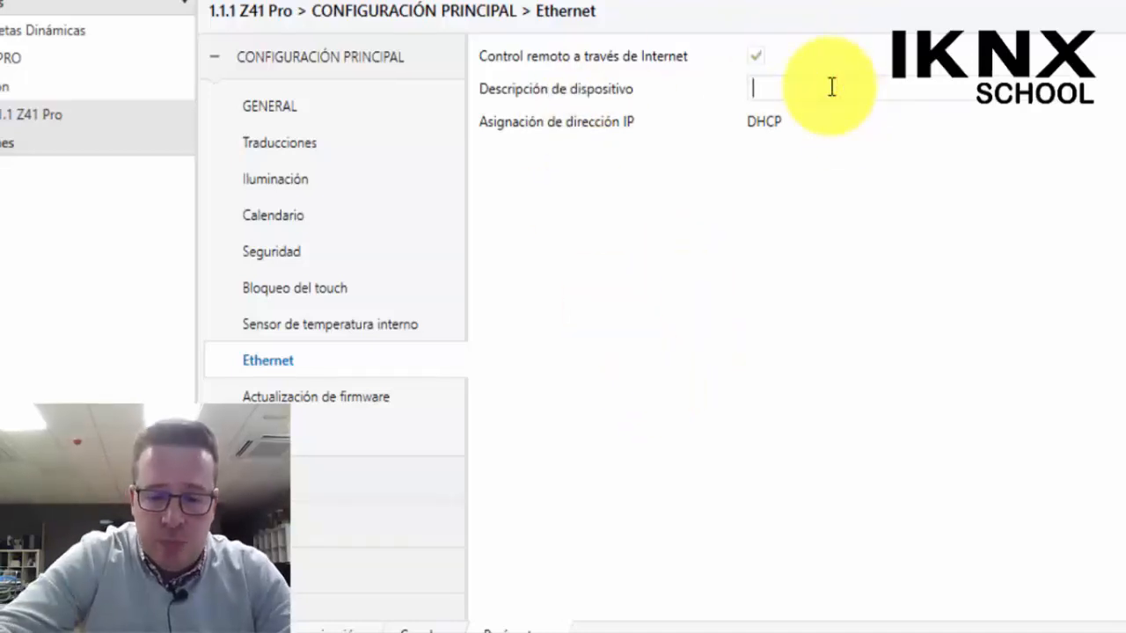
text(Z)
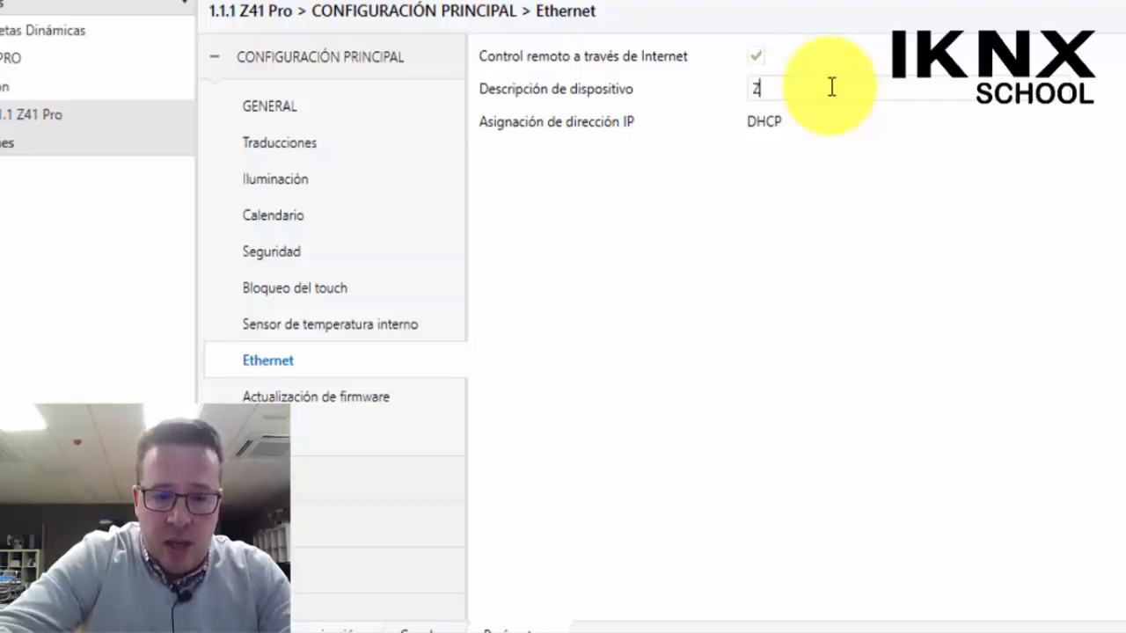
text(41 PRO)
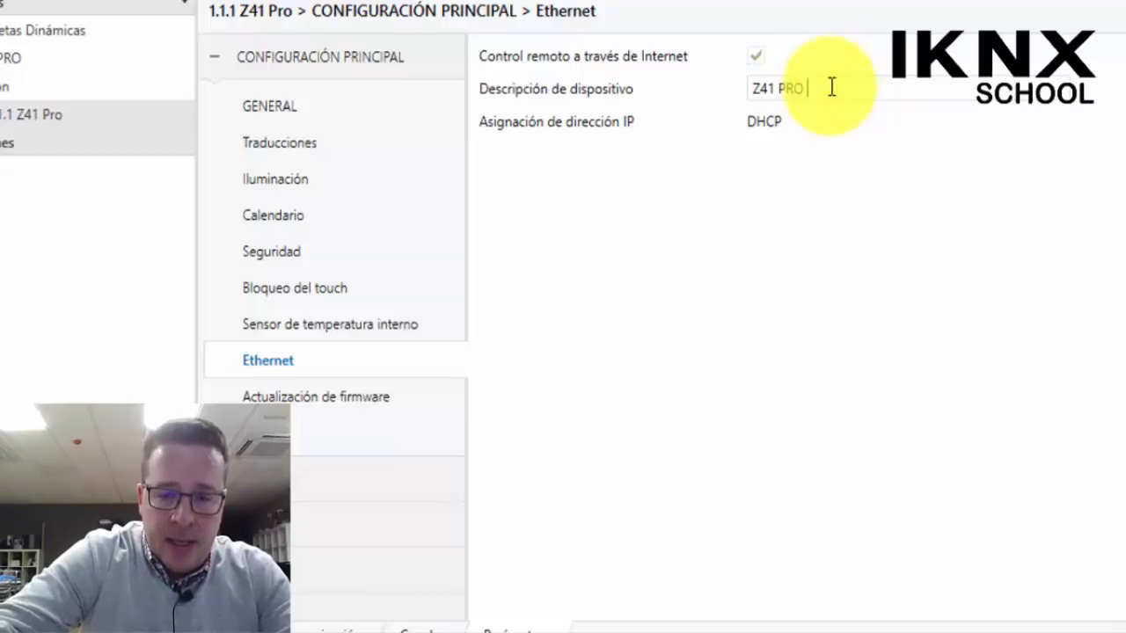
text( DE IKNX)
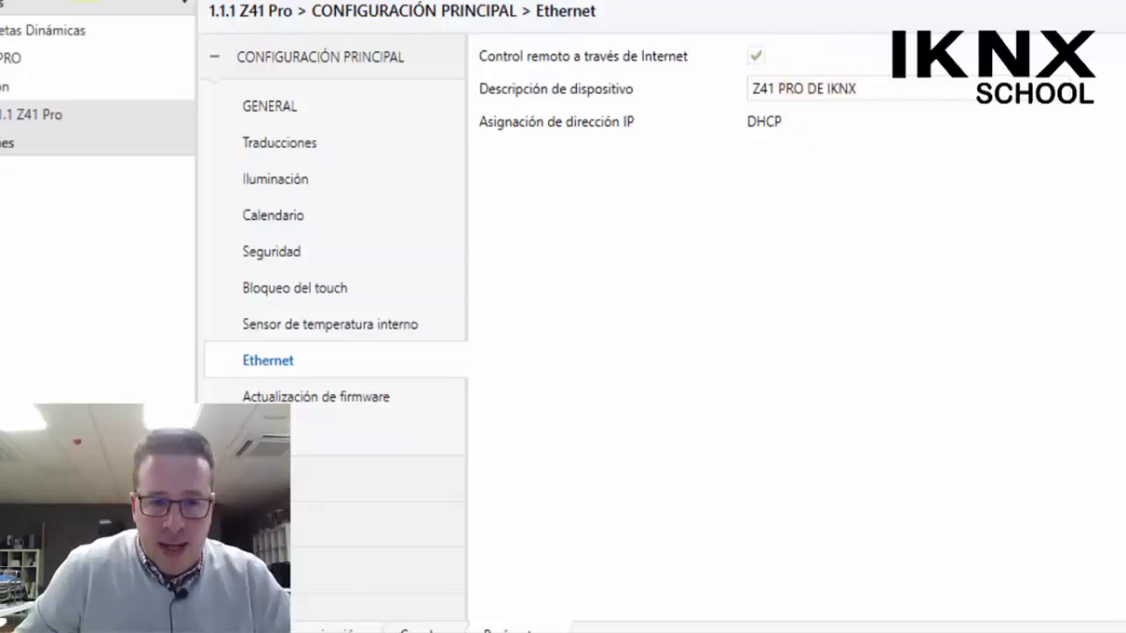
In the Actualización de firmware settings, set Actualización a través de USB to Deshabilitado
click(322, 400)
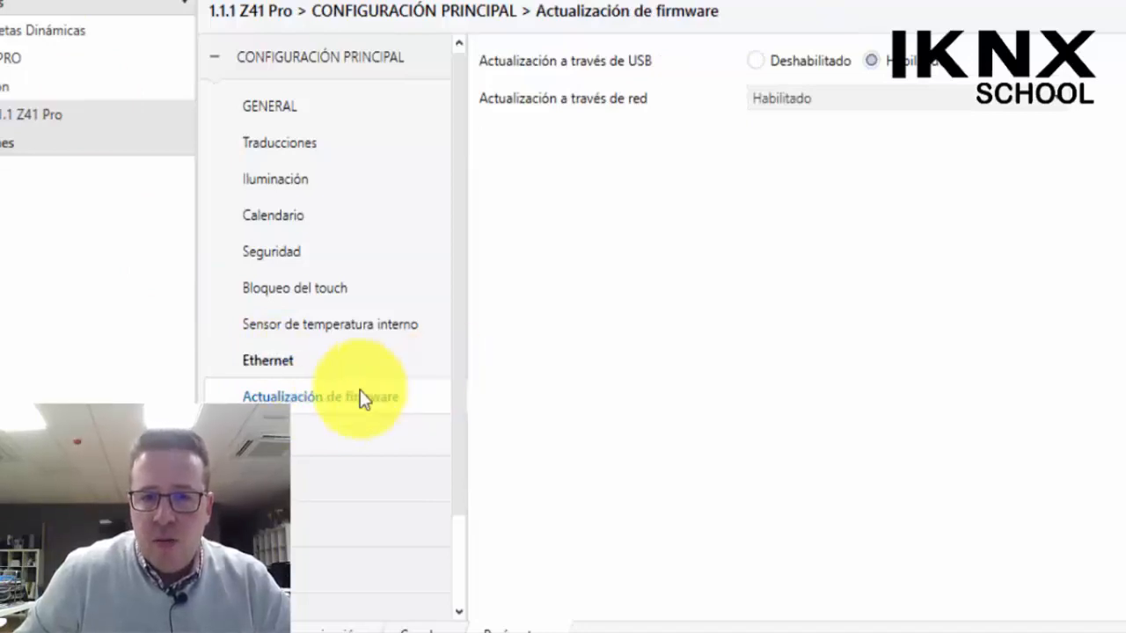
click(756, 60)
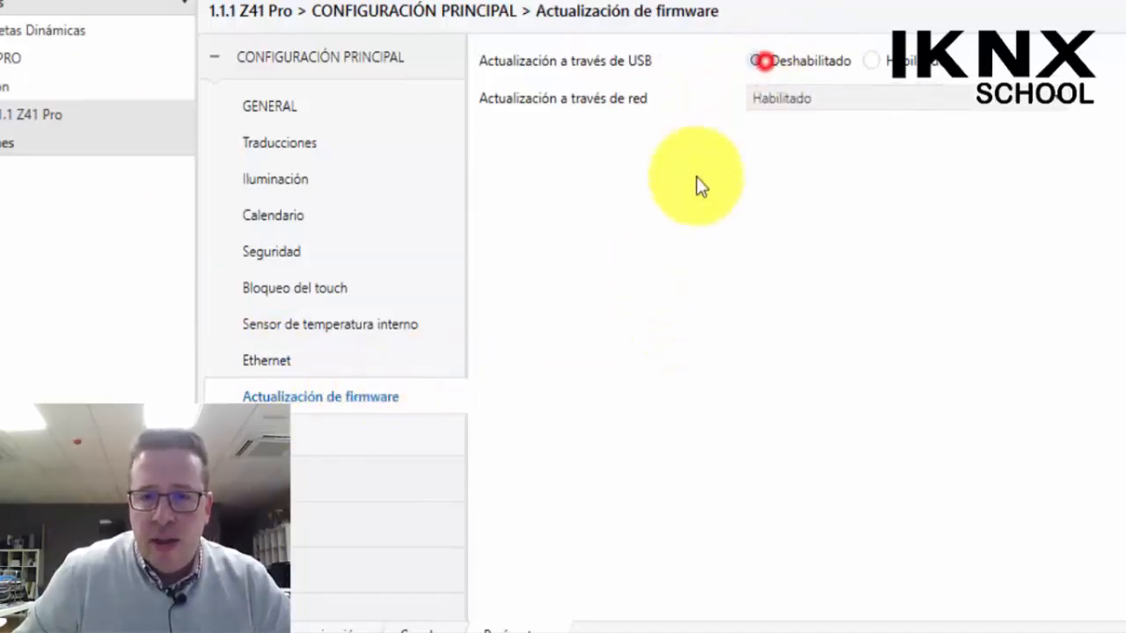
Set the NTP time zone to (UTC+01:00) Bruselas, Copenhague, Madrid, París
click(264, 431)
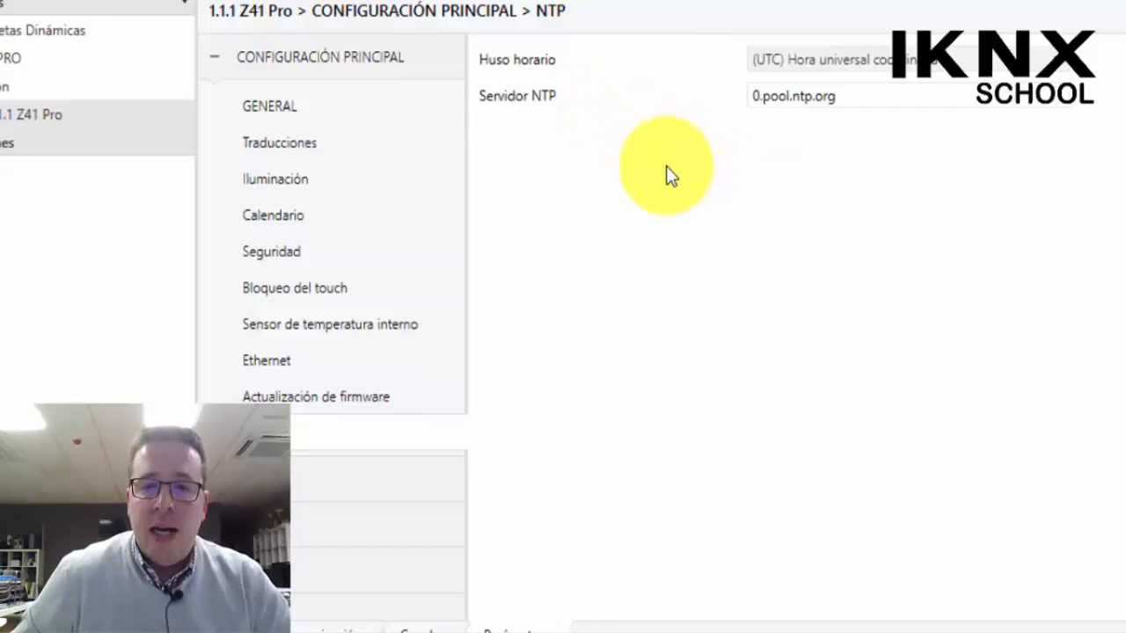
click(1052, 60)
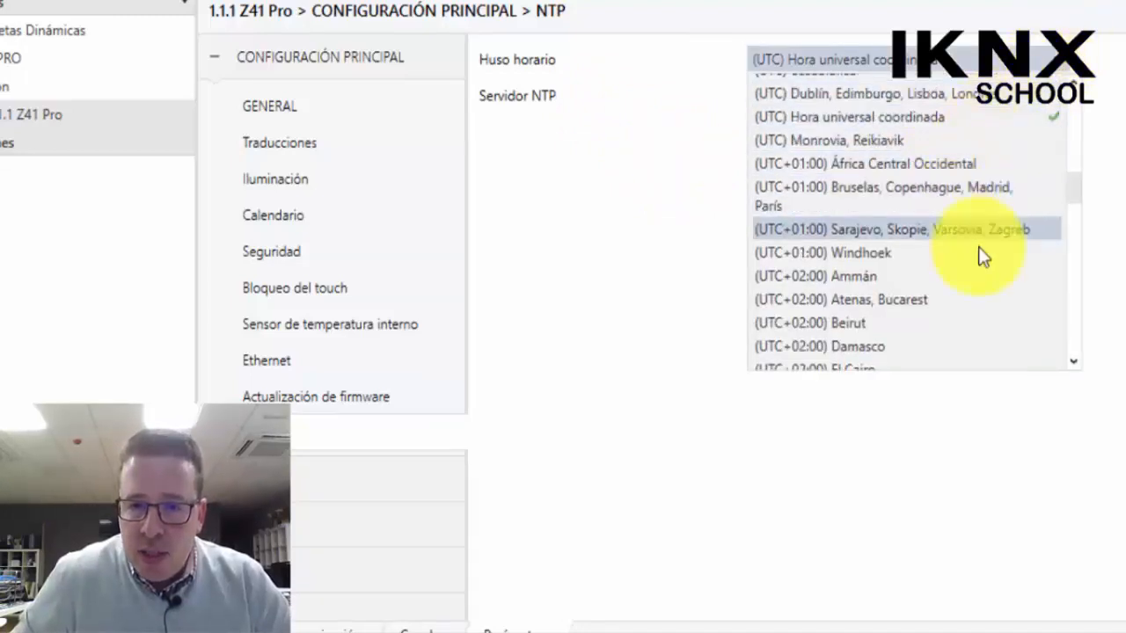
click(932, 116)
click(738, 258)
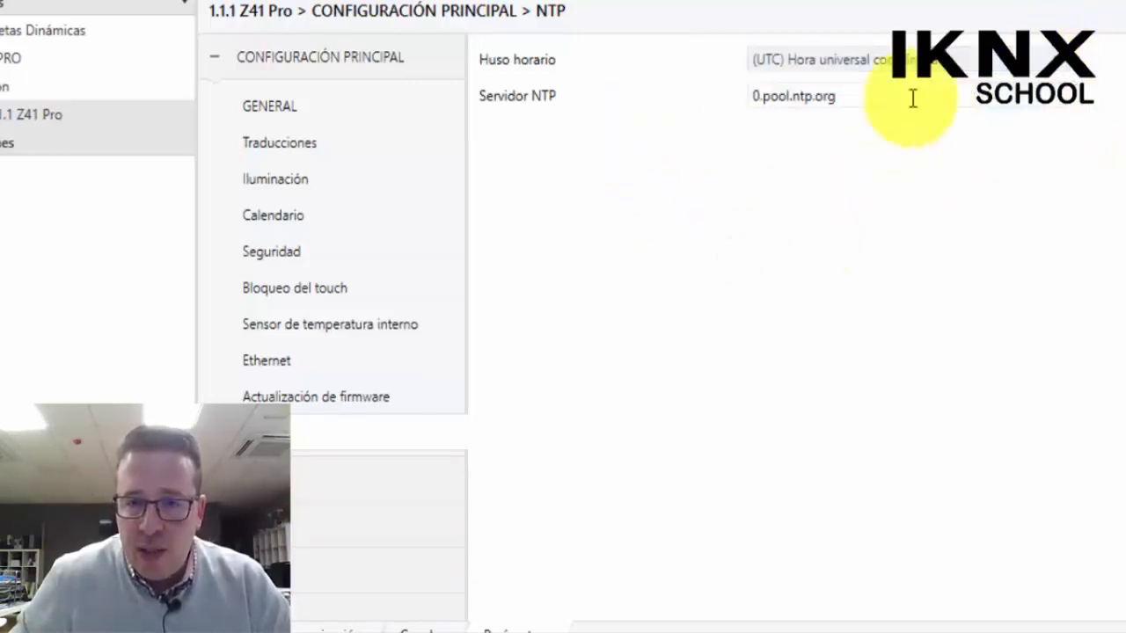
click(1020, 59)
mouse_move(1073, 188)
mouse_down()
mouse_move(1071, 225)
mouse_move(1084, 196)
mouse_up()
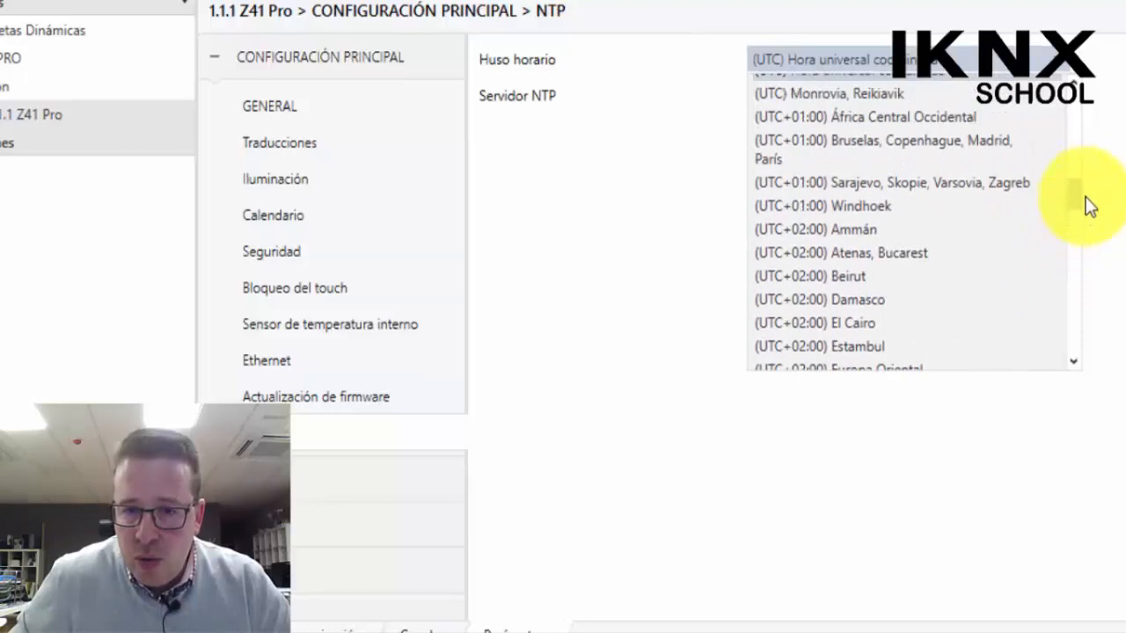
scroll(1088, 196, up, 1)
scroll(1089, 197, up, 1)
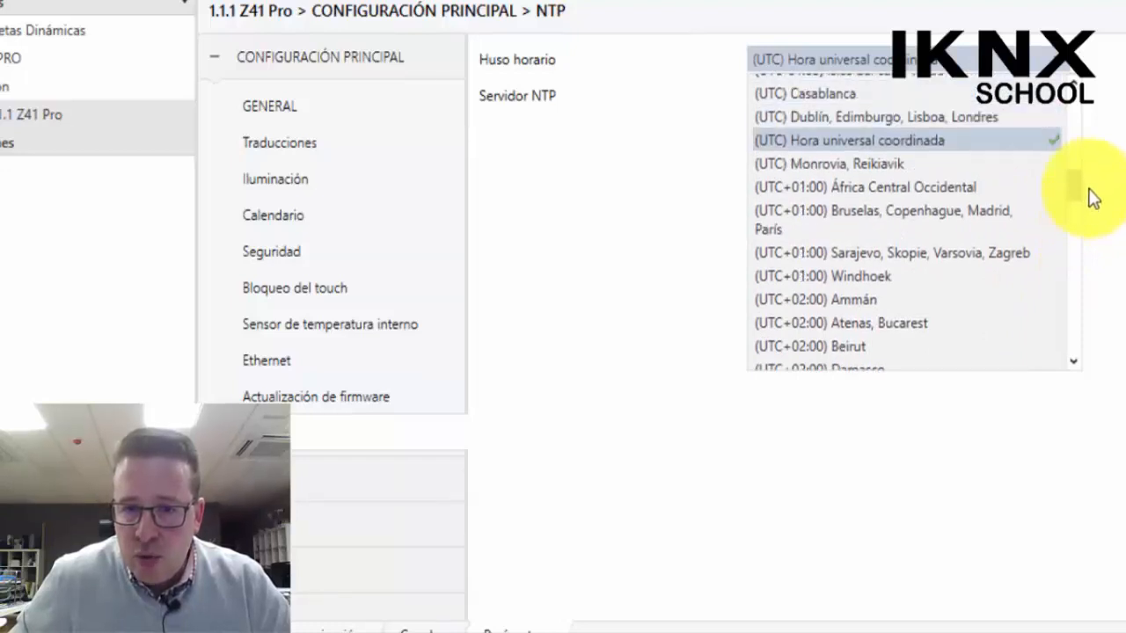
click(913, 219)
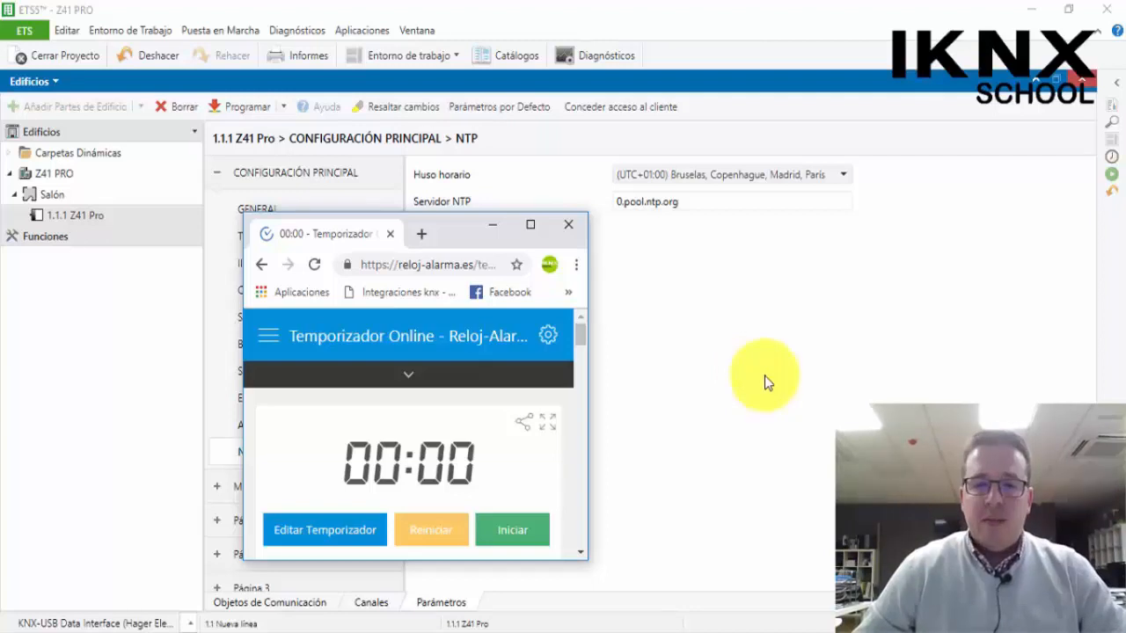
Download the changed parameters to the 1.1.1 Z41 Pro device with a partial programming
click(57, 215)
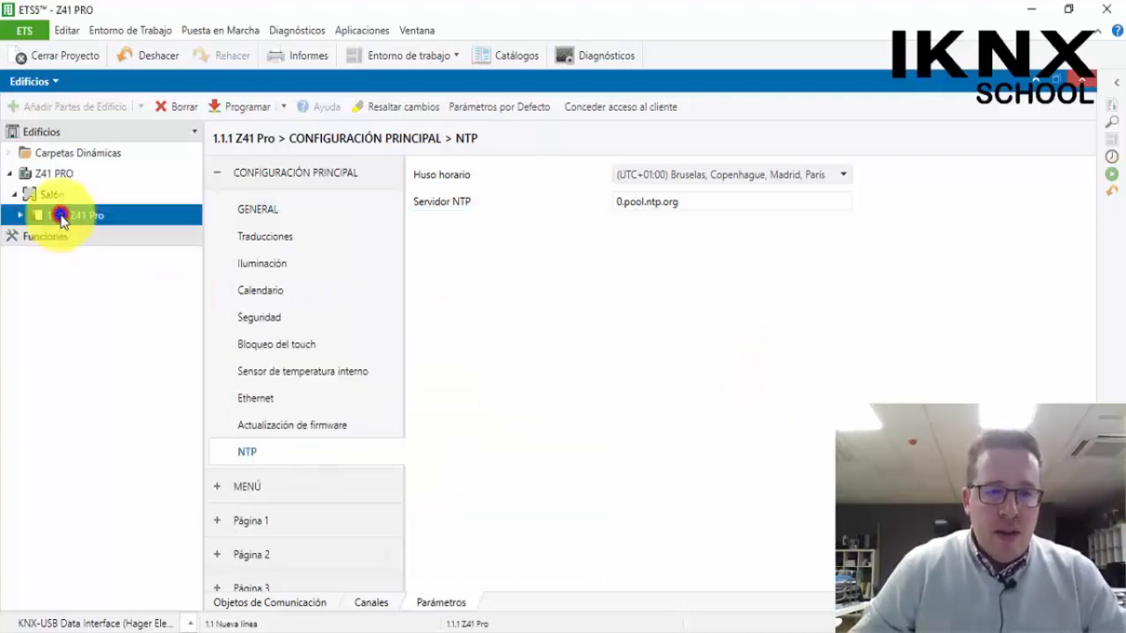
right_click(65, 217)
mouse_move(188, 208)
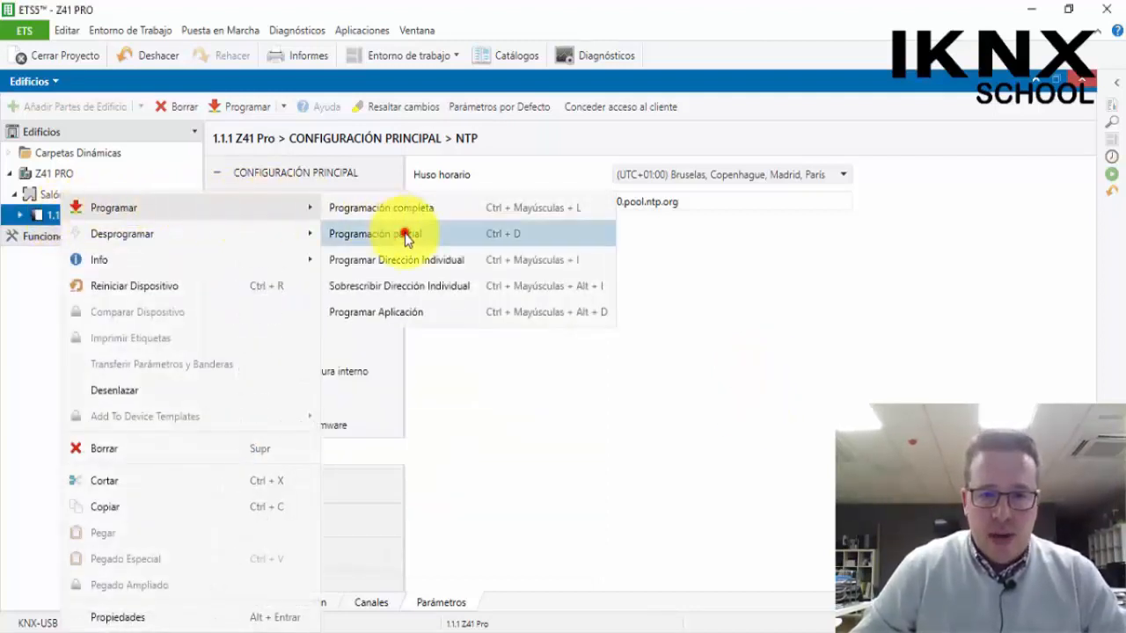
click(403, 233)
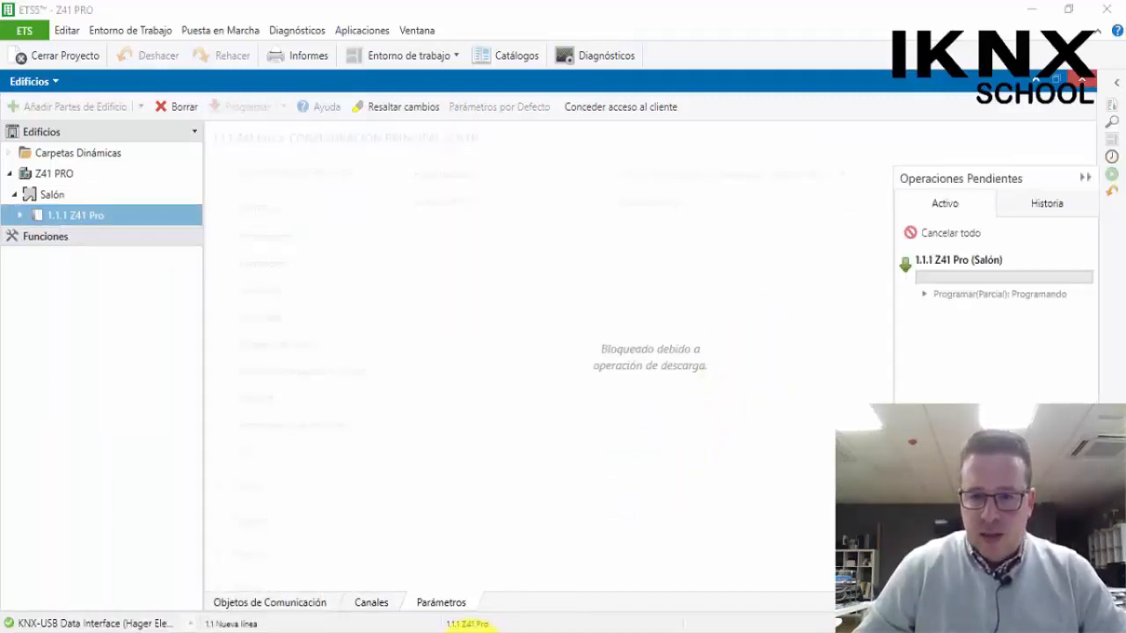
Switch to the online timer in Chrome and time the partial download, stopping the timer once programming finishes
click(471, 632)
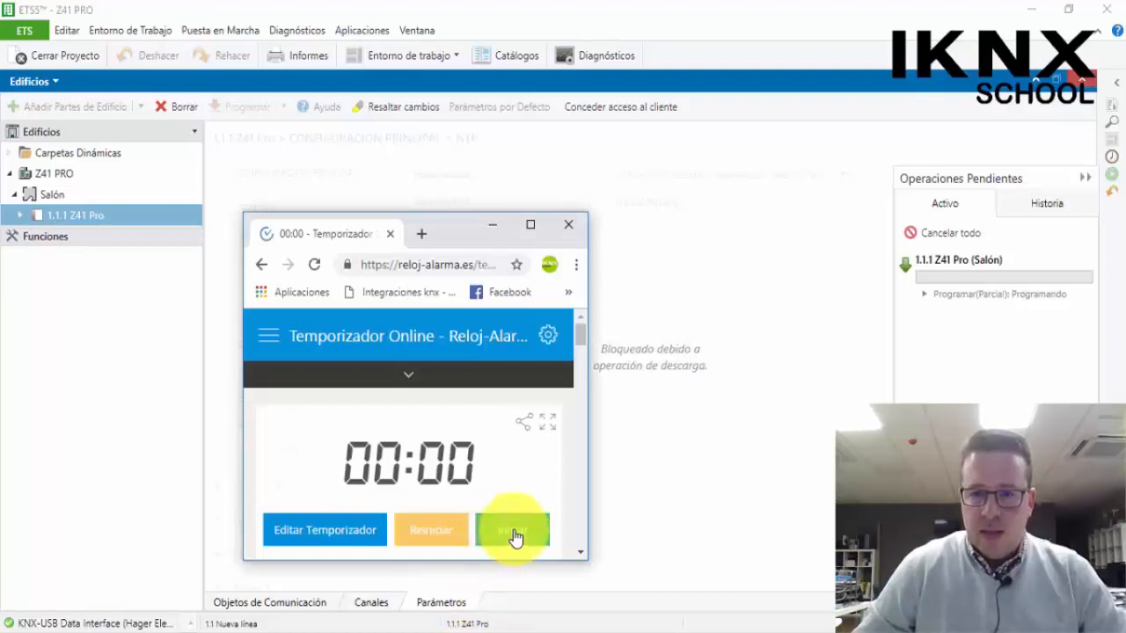
click(514, 534)
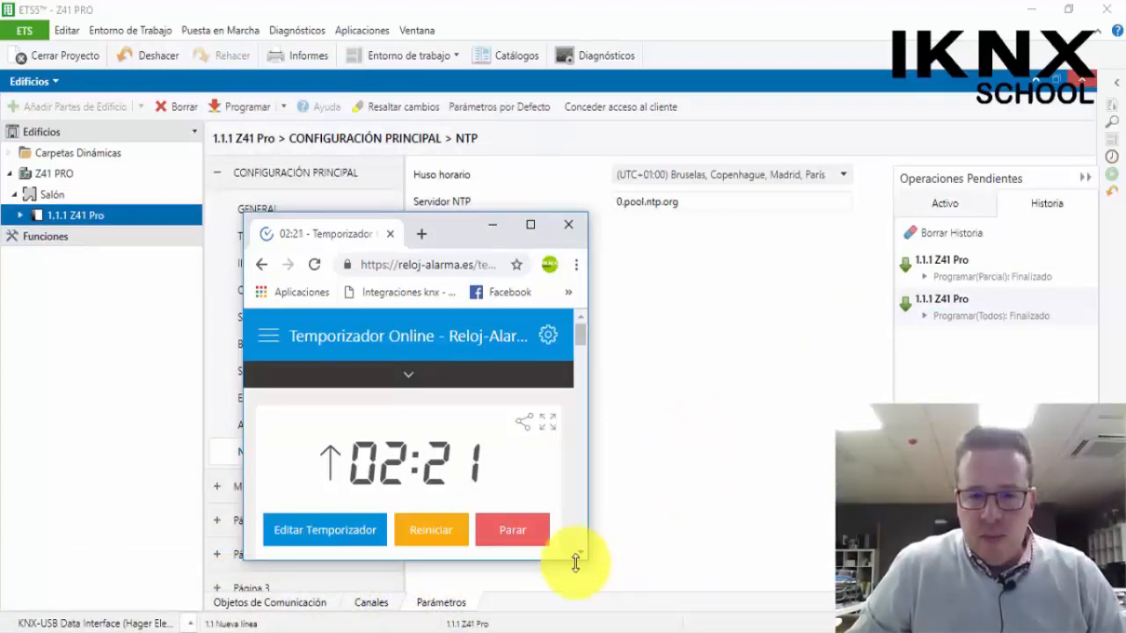
click(515, 532)
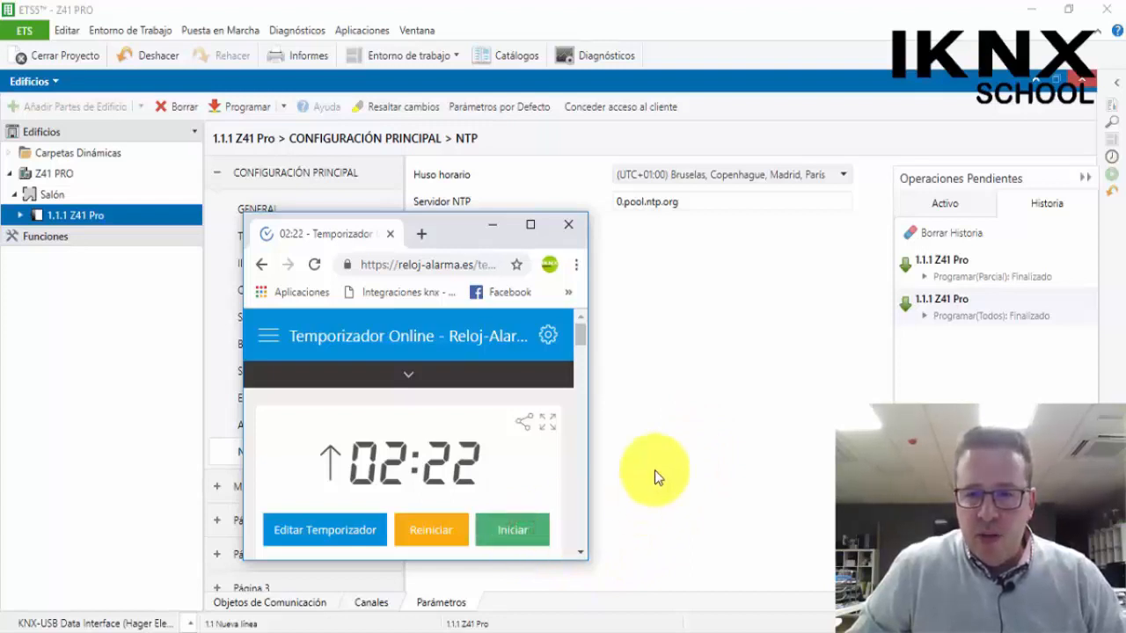
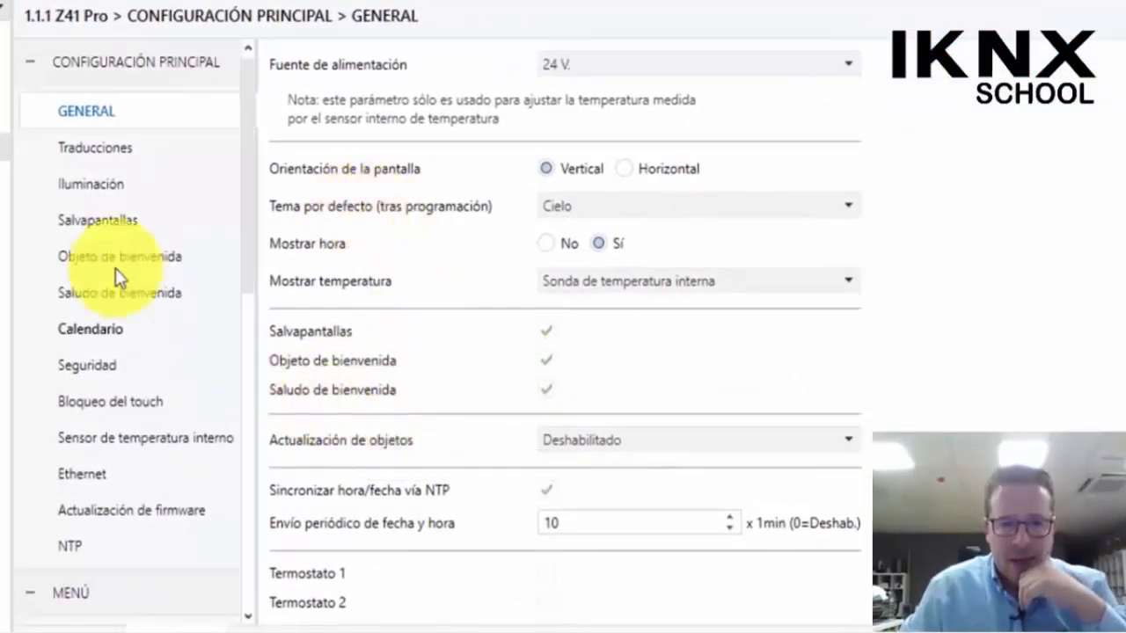
Review the Z41 Pro main configuration settings for Traducciones, Iluminación, Salvapantallas, Objeto de bienvenida and Saludo de bienvenida
click(83, 149)
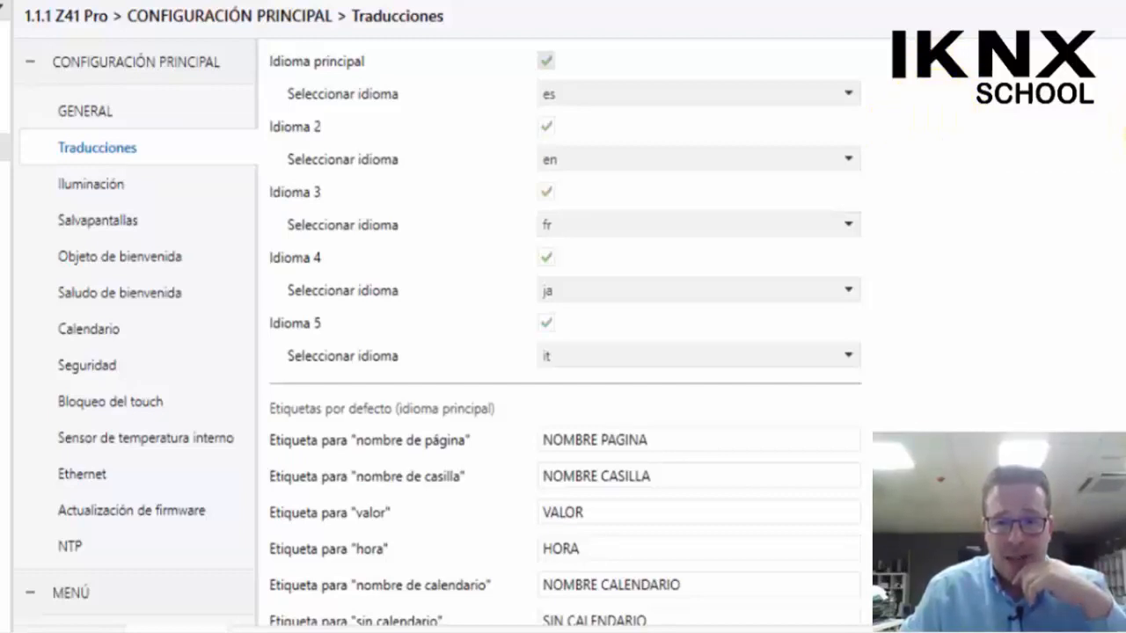
scroll(1112, 291, down, 3)
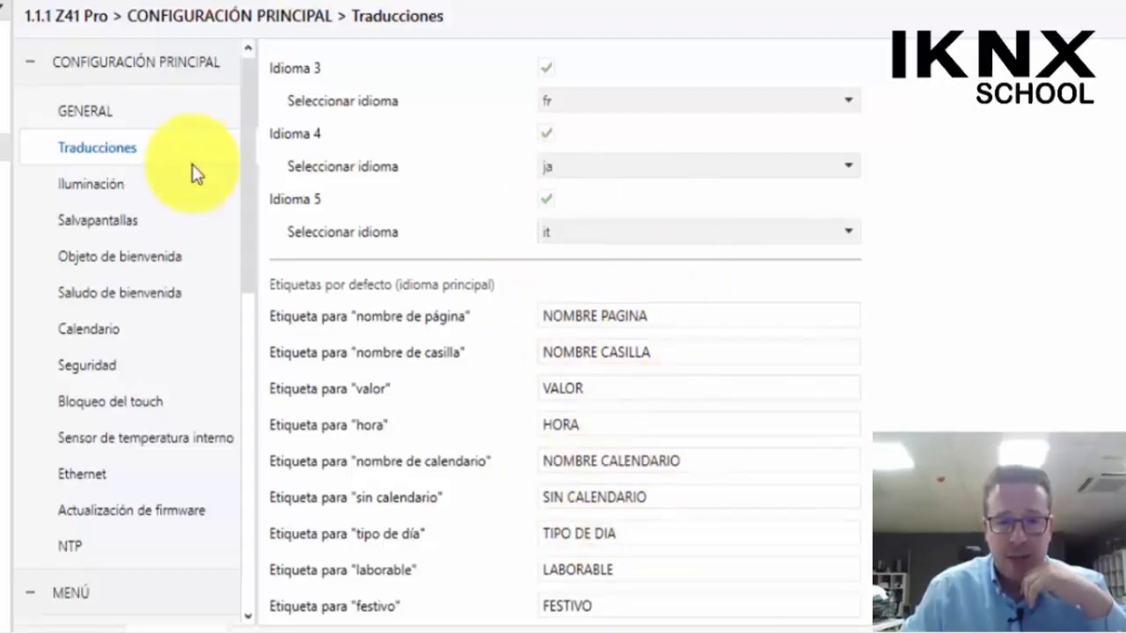
click(123, 187)
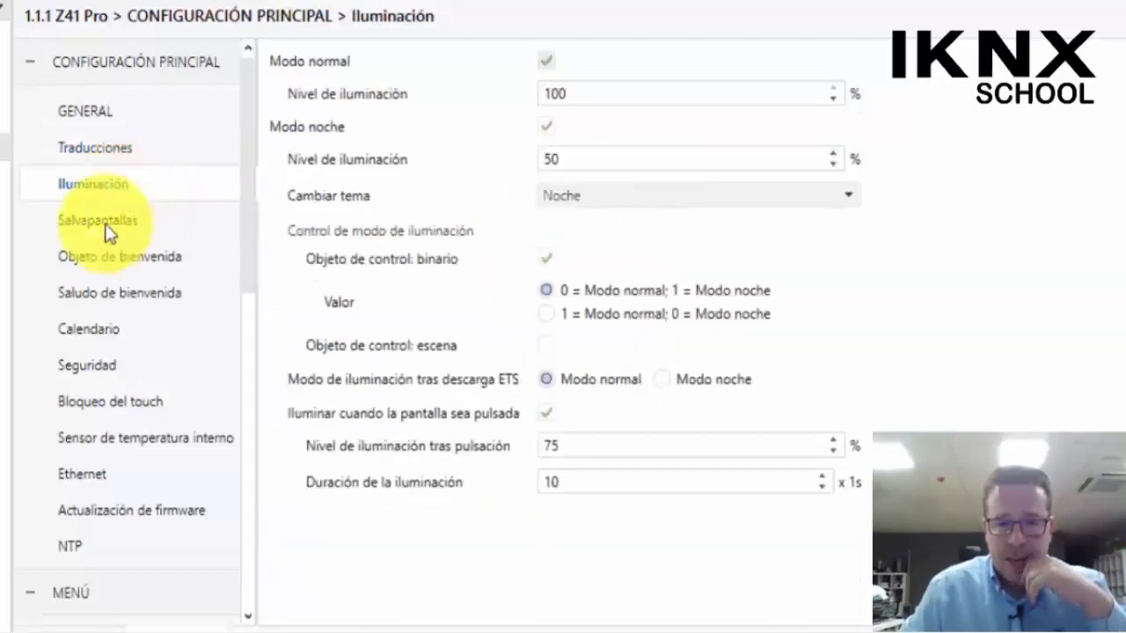
click(108, 231)
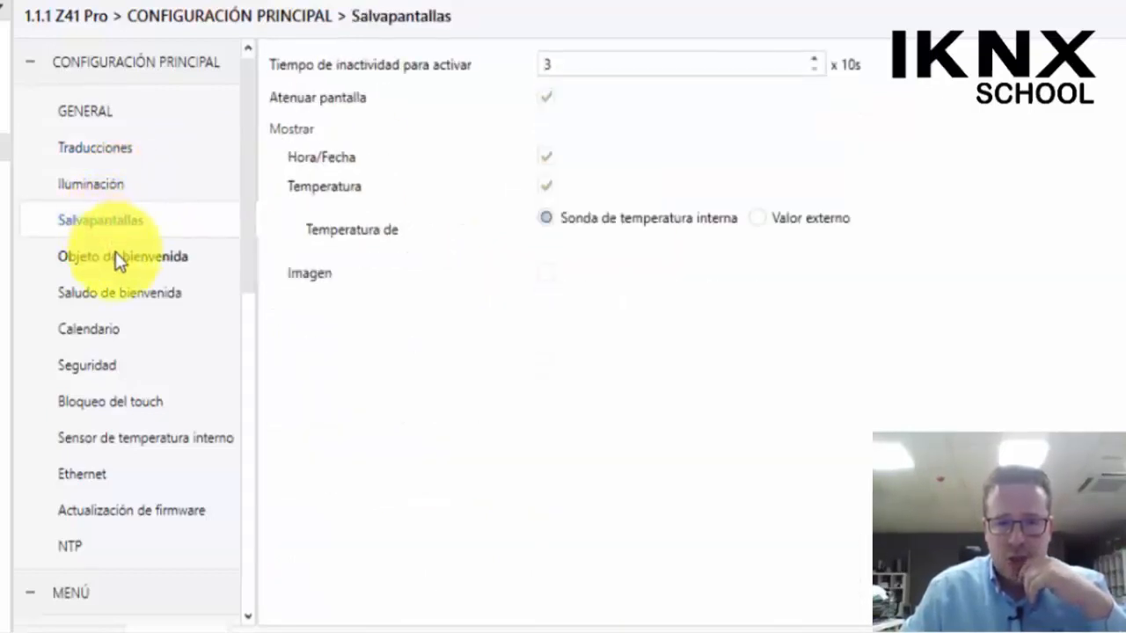
click(116, 256)
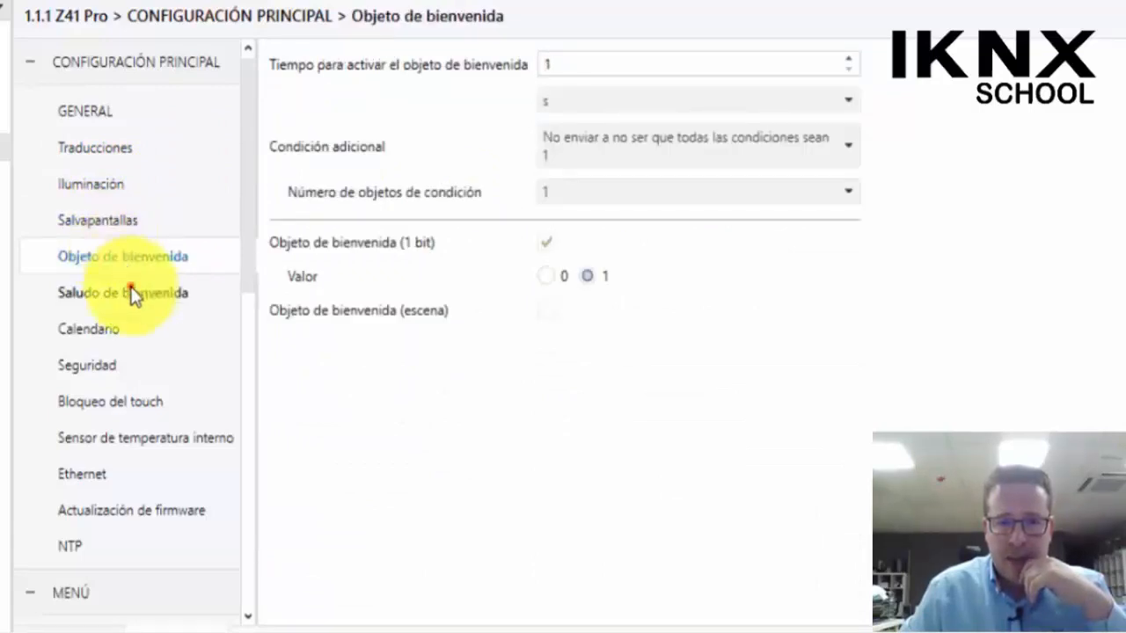
click(132, 294)
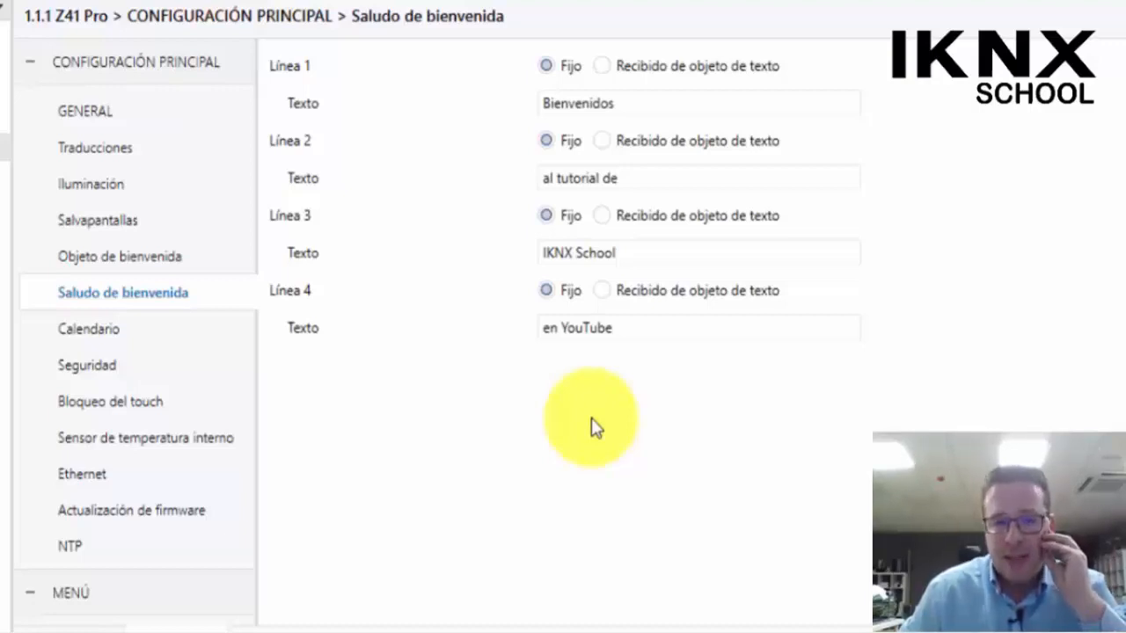
Review the Calendario, Seguridad, Bloqueo del touch, Sensor de temperatura interno, Ethernet, Actualización de firmware and NTP parameters
click(119, 336)
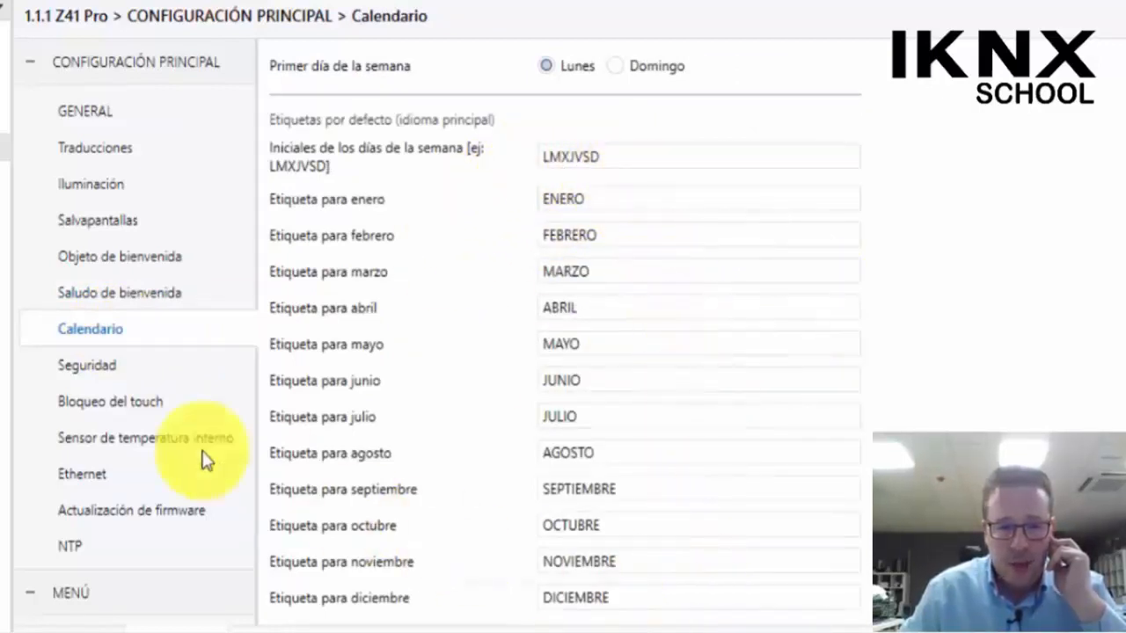
click(107, 377)
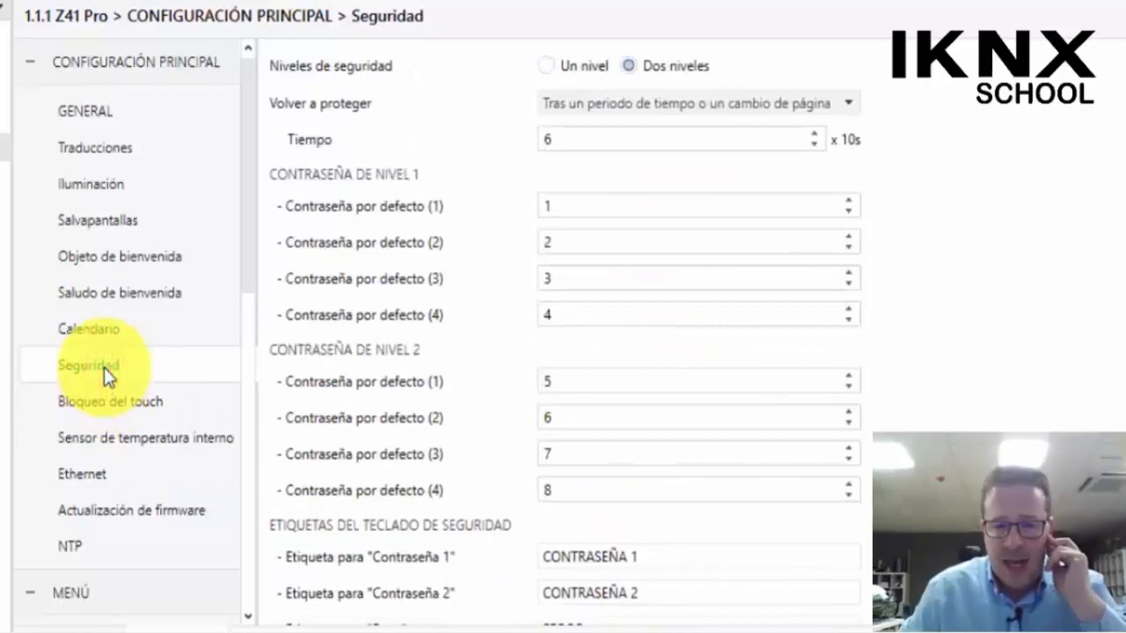
click(626, 66)
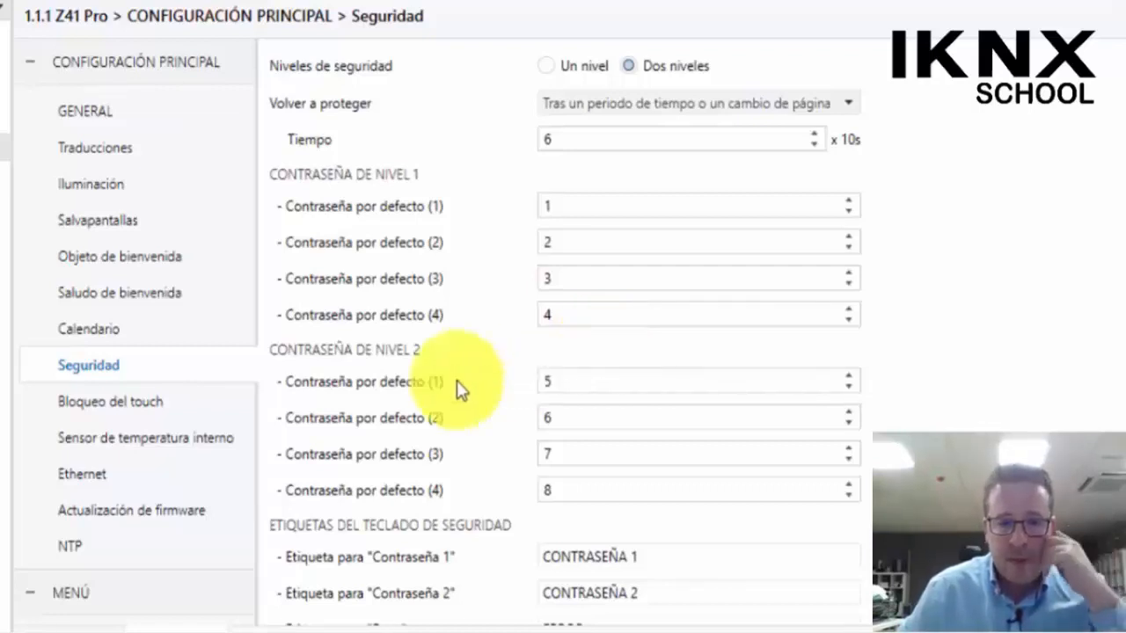
click(159, 412)
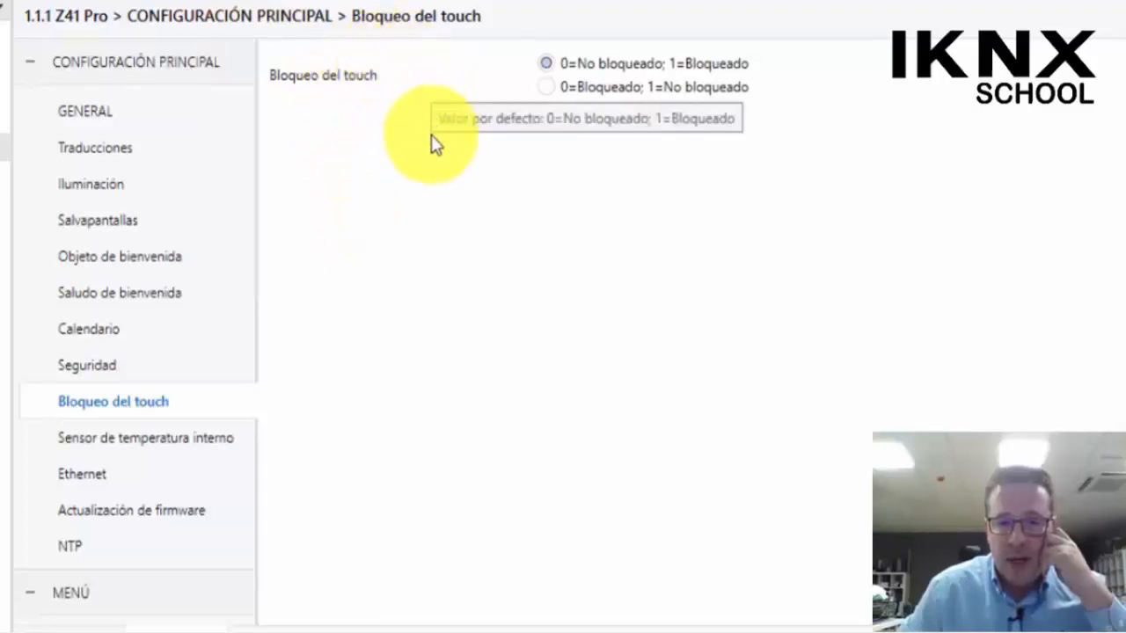
click(93, 450)
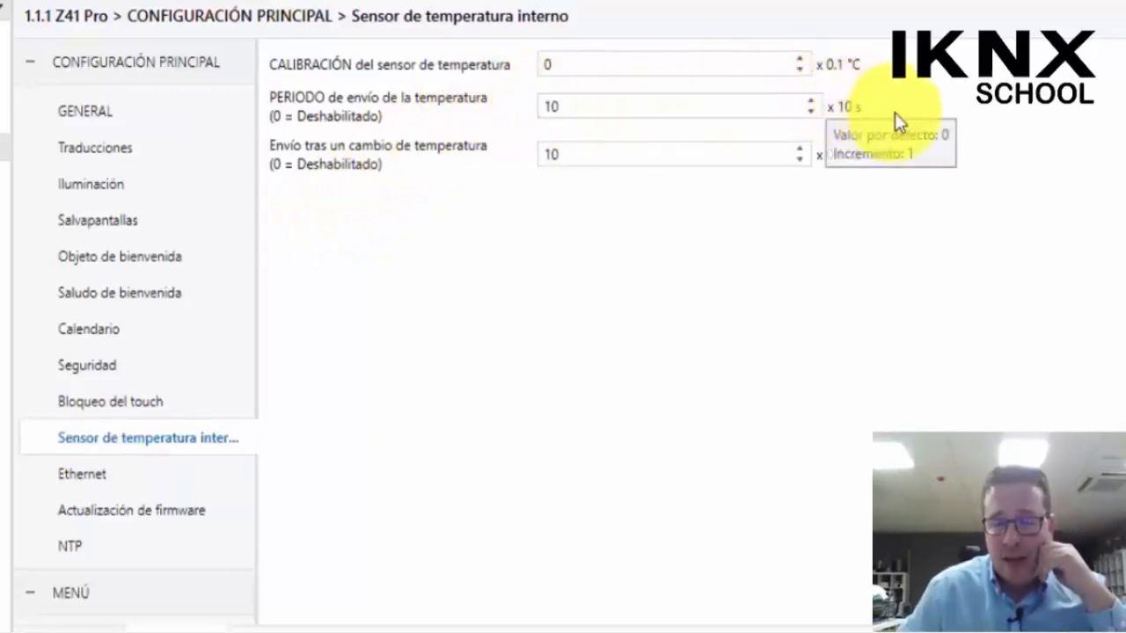
click(77, 488)
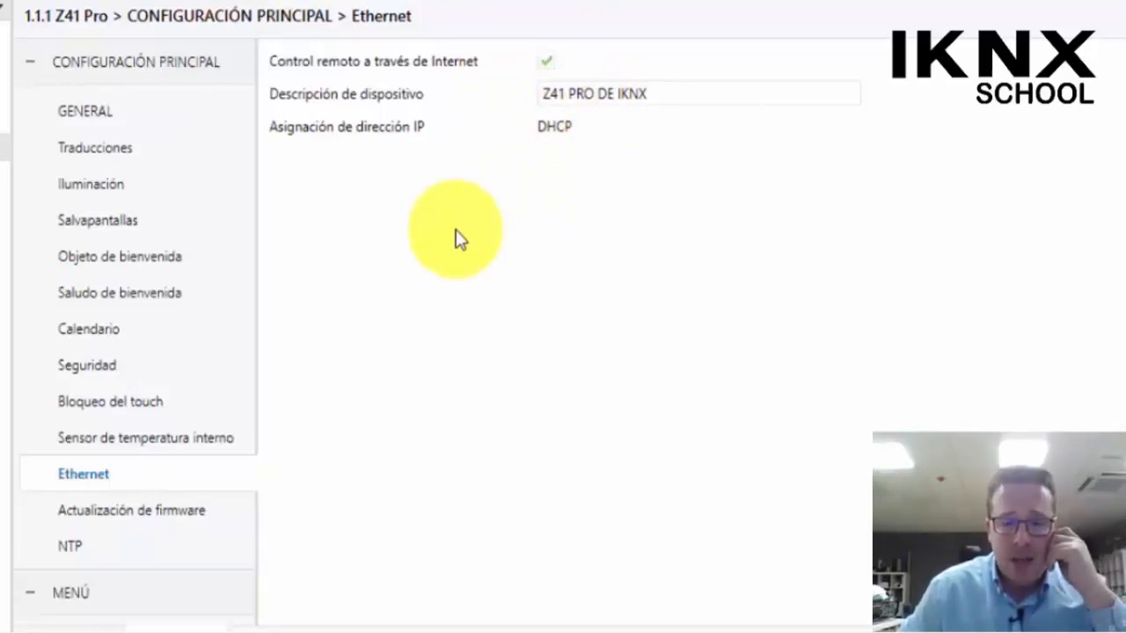
click(174, 512)
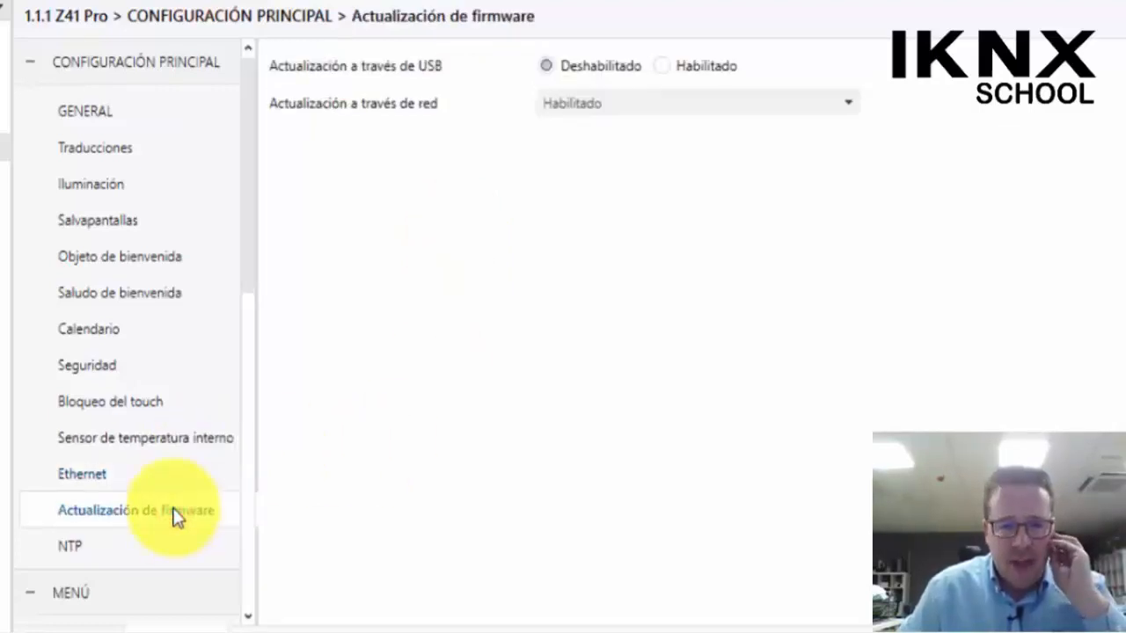
drag(251, 240, 264, 359)
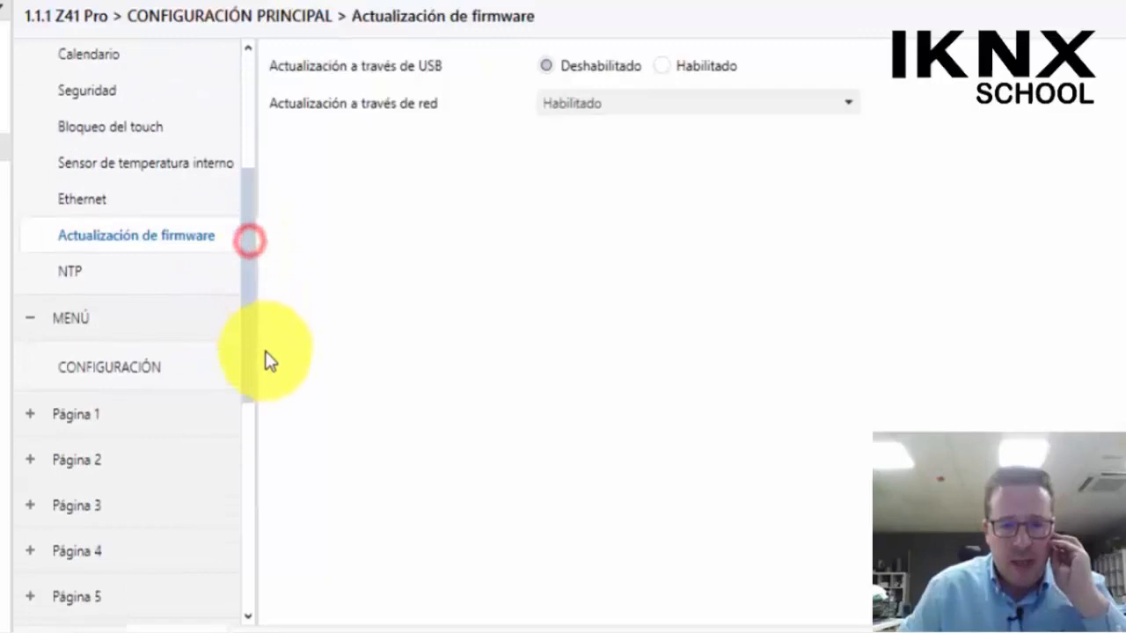
click(86, 279)
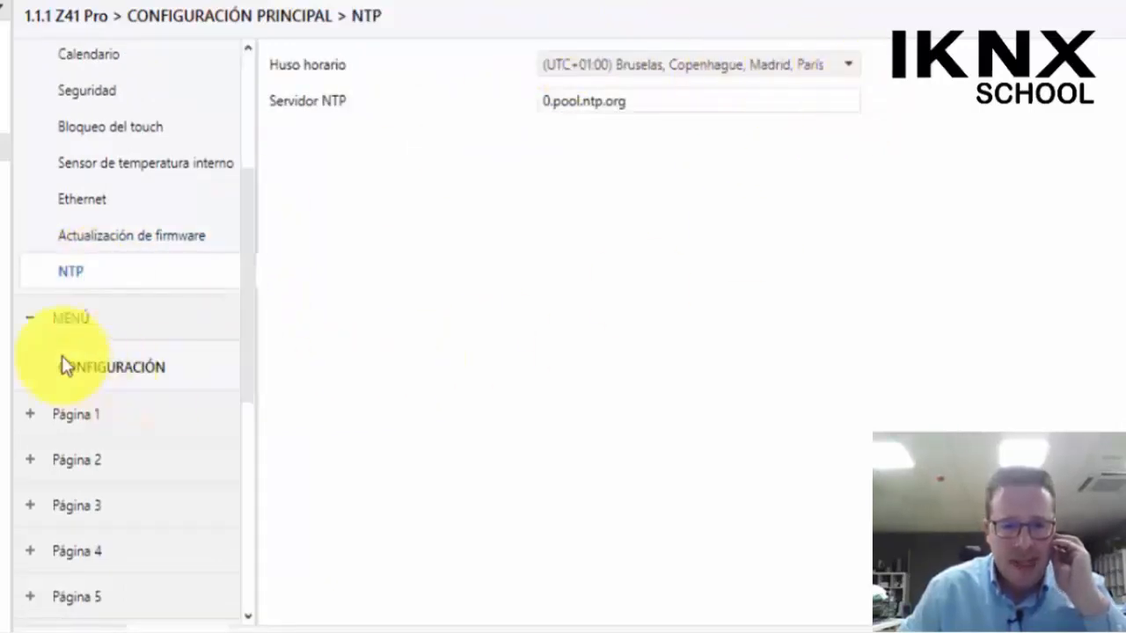
Examine the MENÚ configuration with its enabled pages and the general configuration of Página 1, including its Protegido option
click(84, 371)
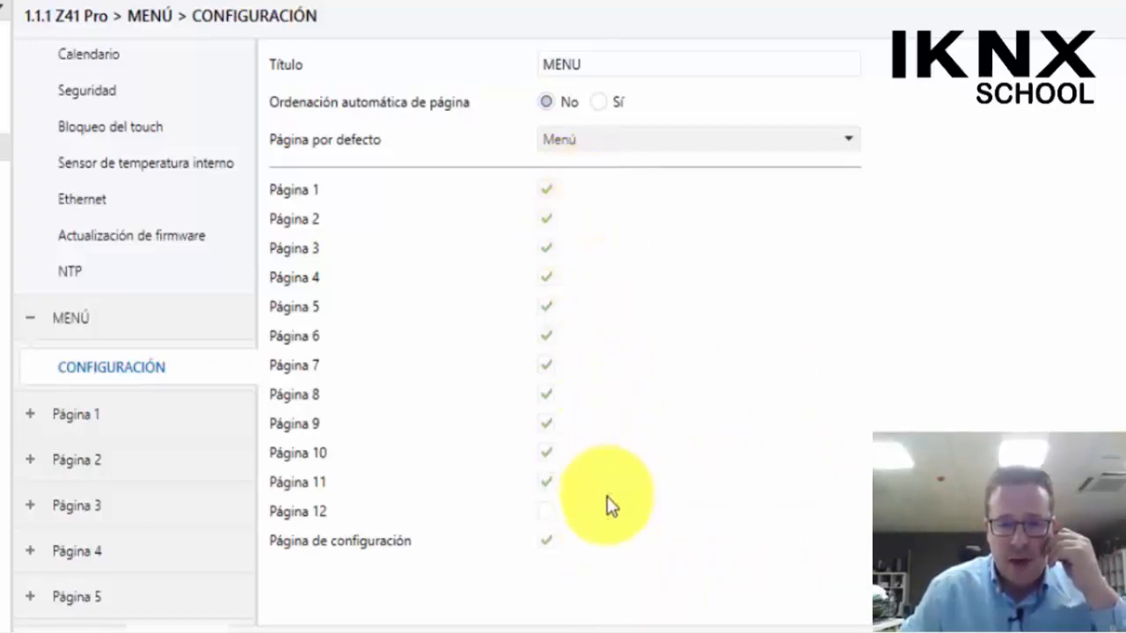
click(108, 426)
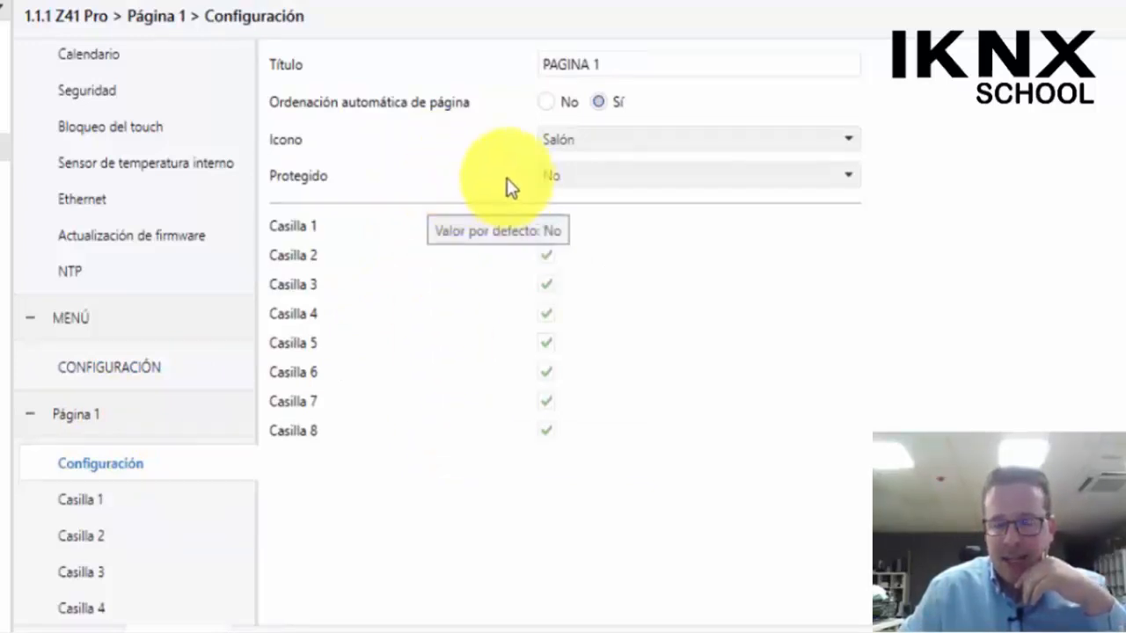
click(570, 178)
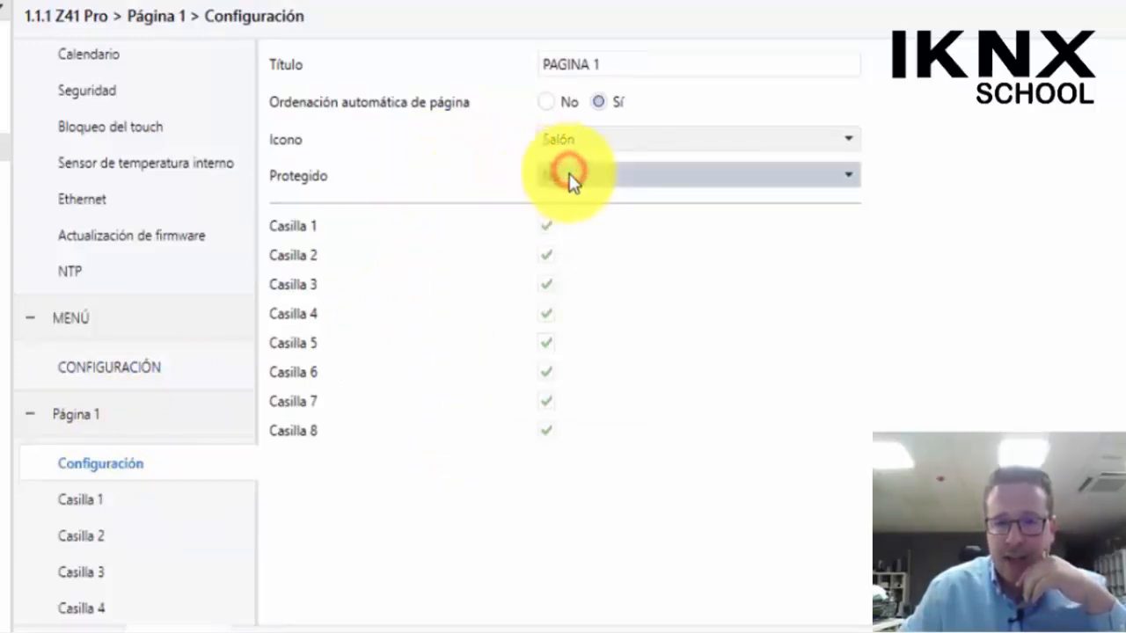
click(570, 178)
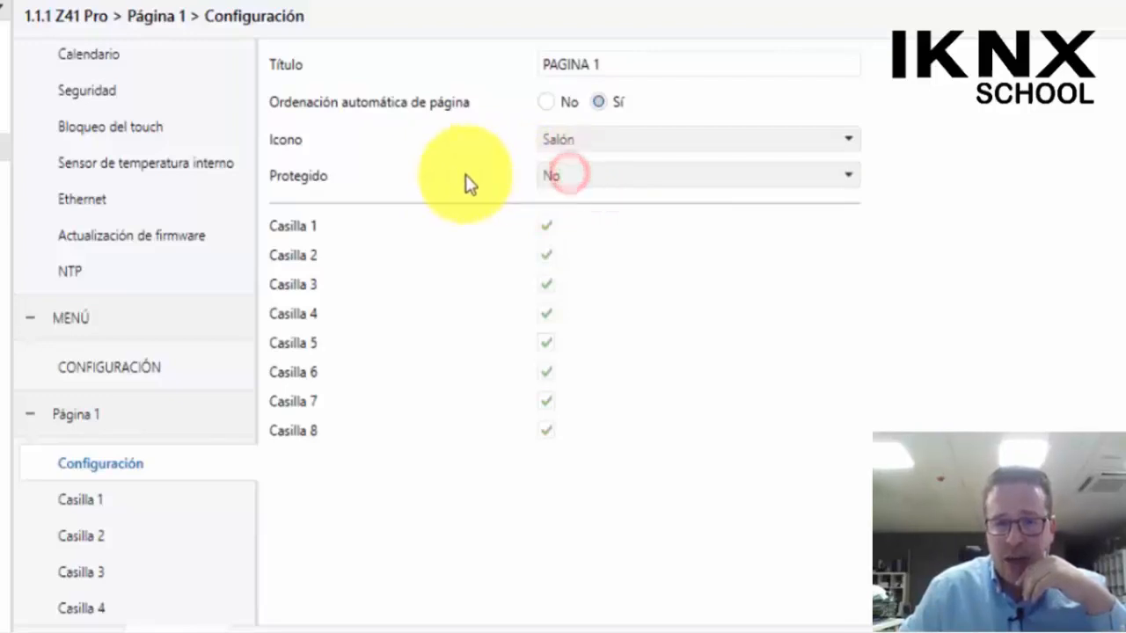
Compare the display type and function assigned to each box of Página 1, from Casilla 1 to Casilla 8
click(110, 501)
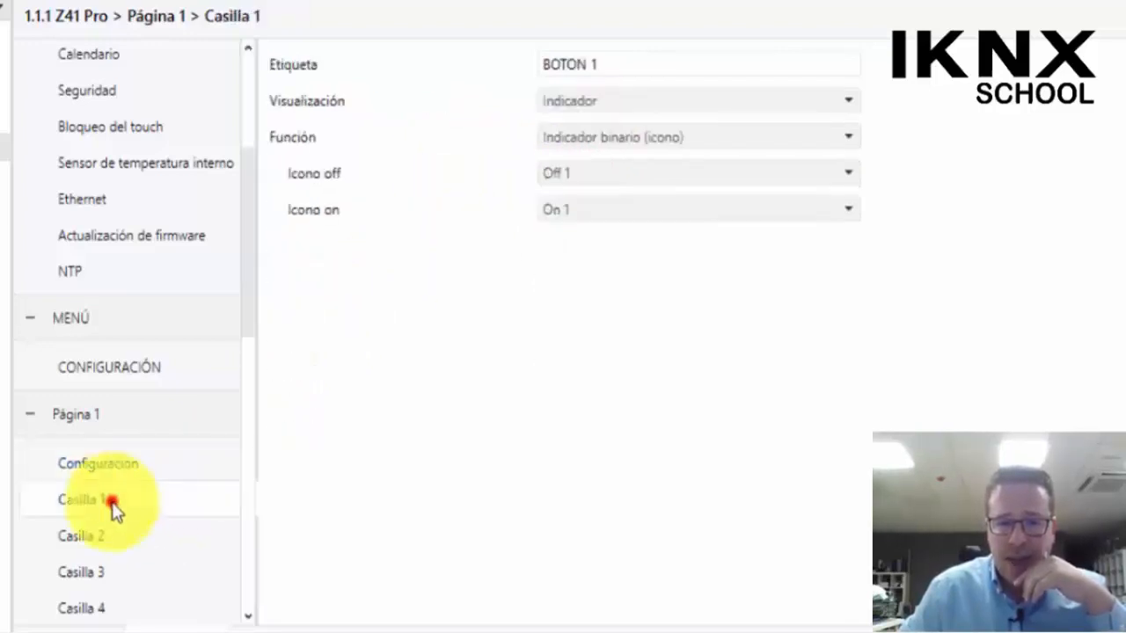
drag(251, 230, 262, 326)
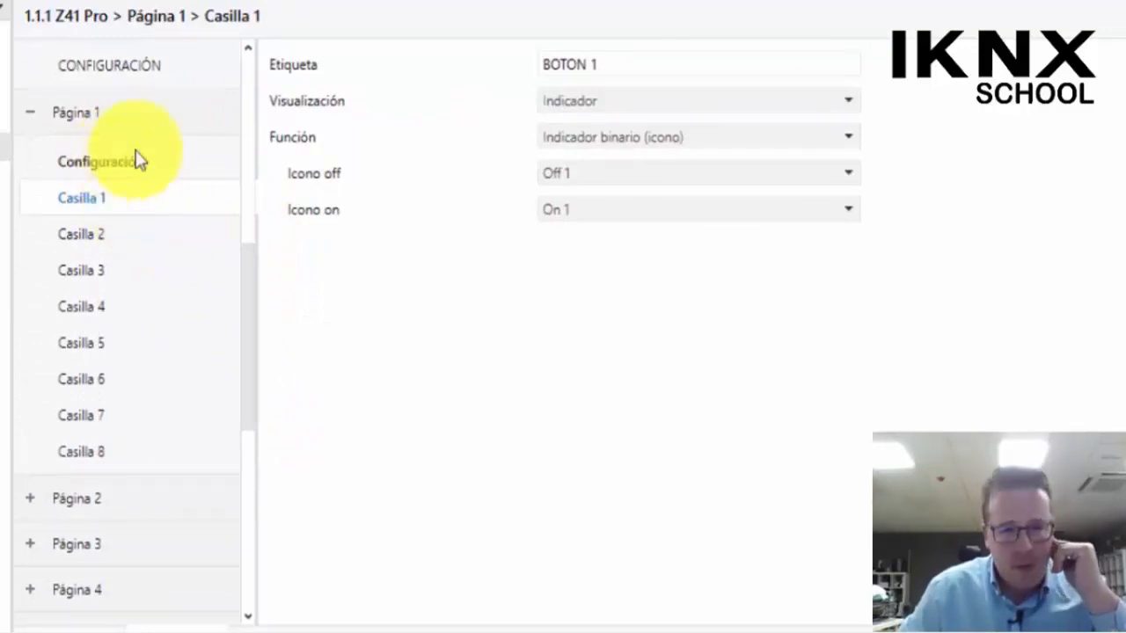
click(125, 228)
click(126, 266)
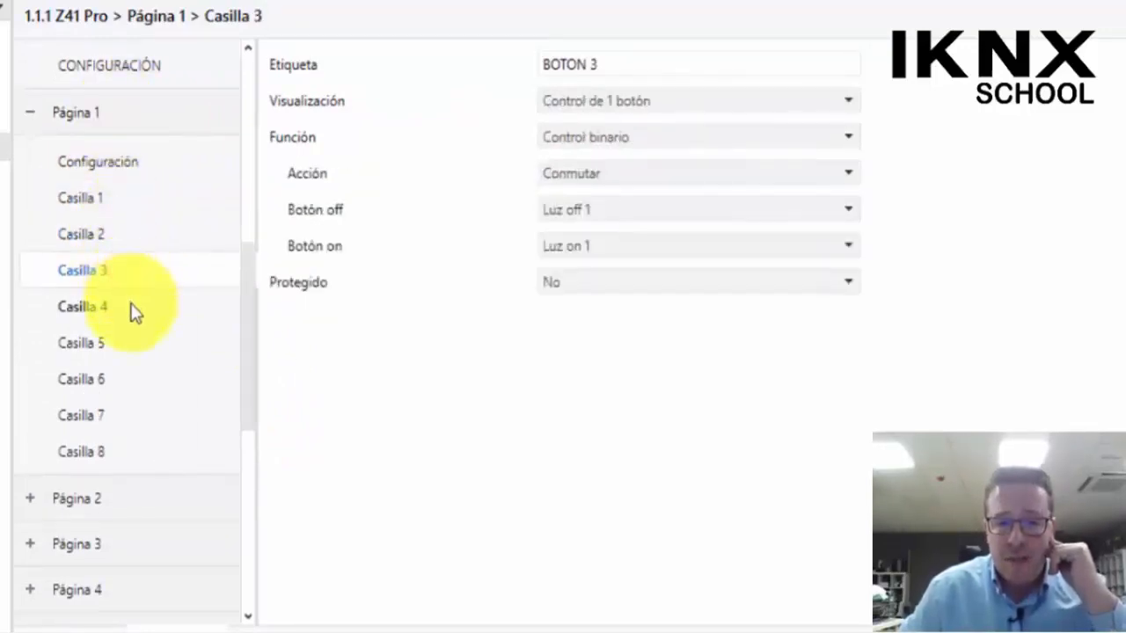
click(134, 195)
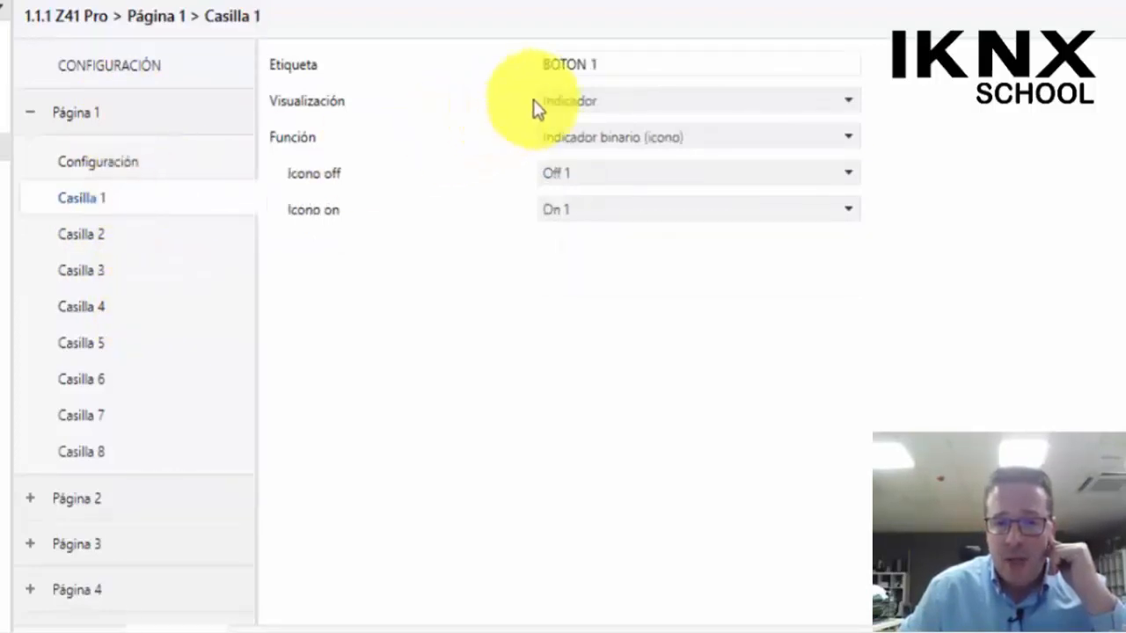
click(143, 228)
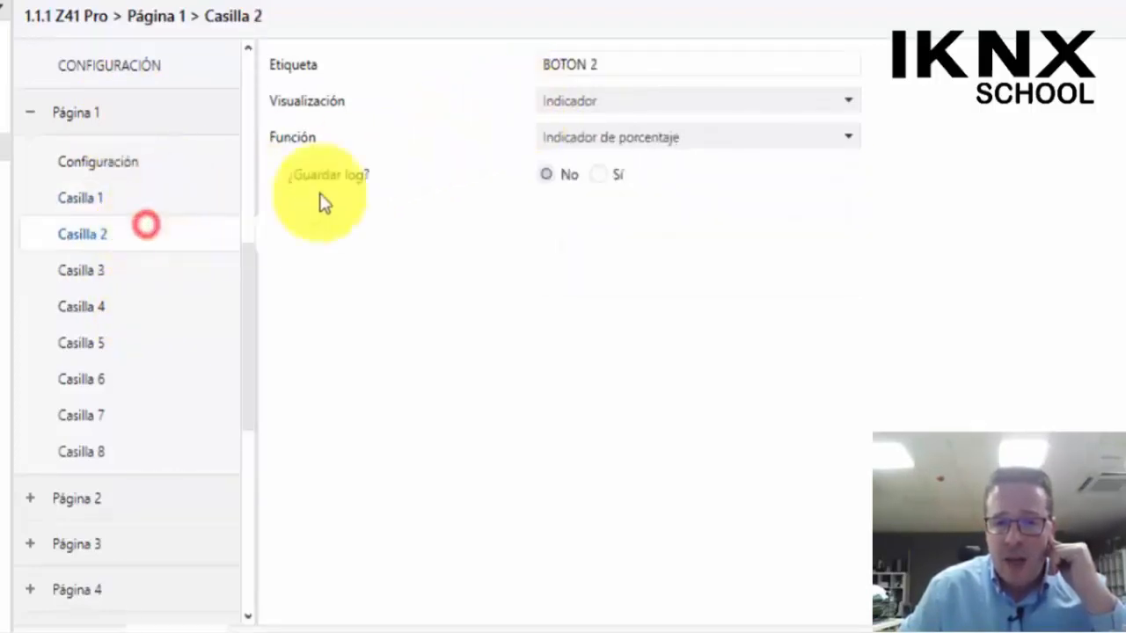
click(134, 268)
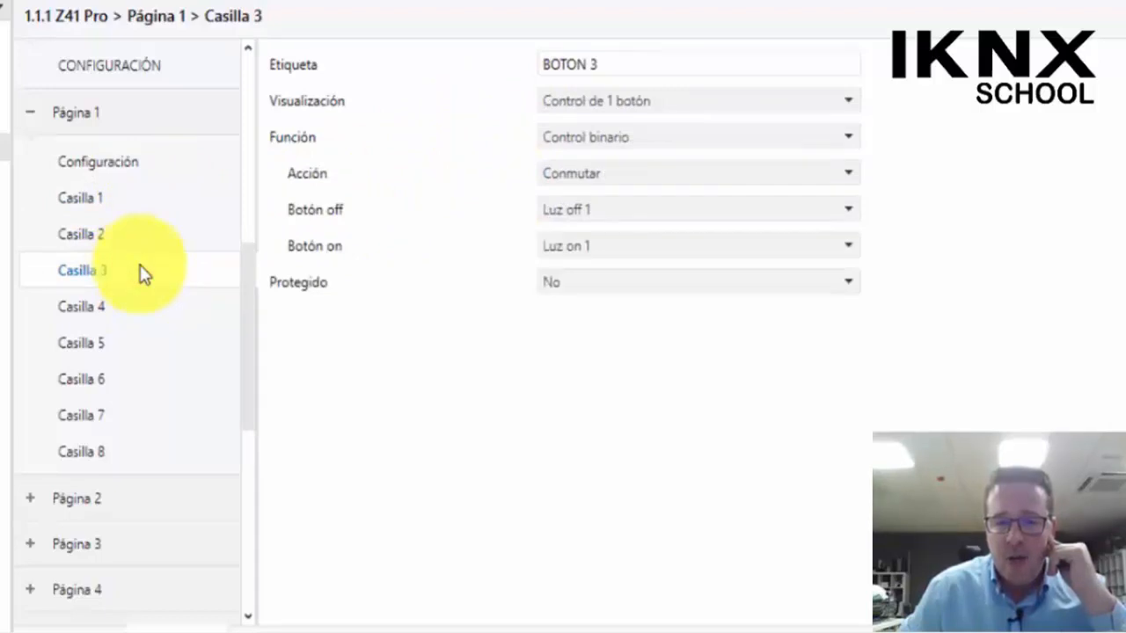
click(130, 315)
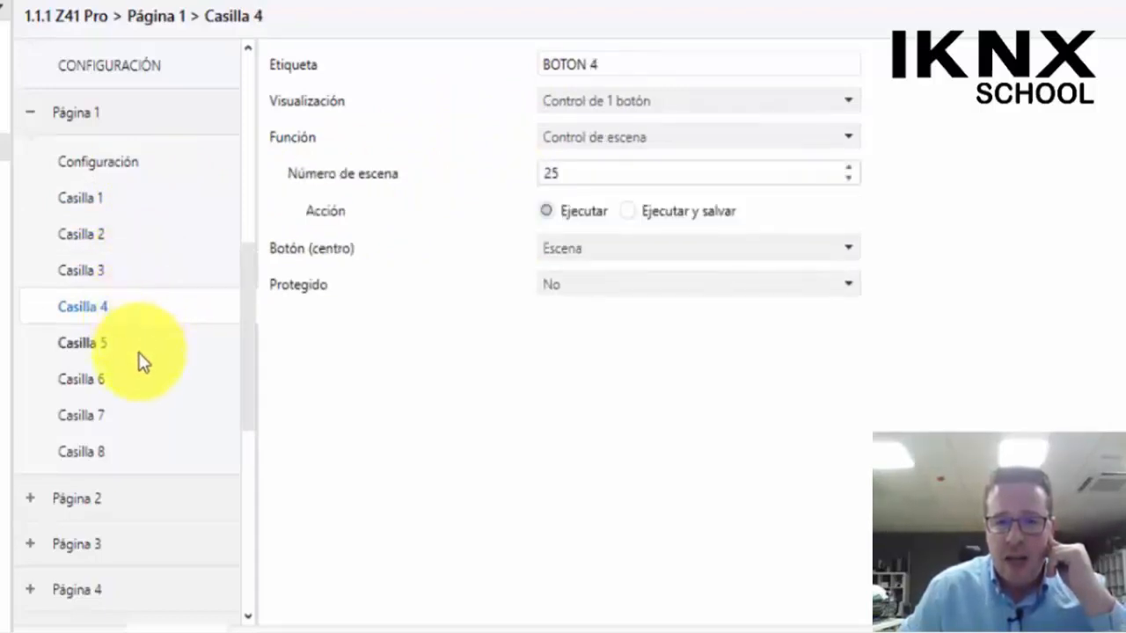
click(136, 350)
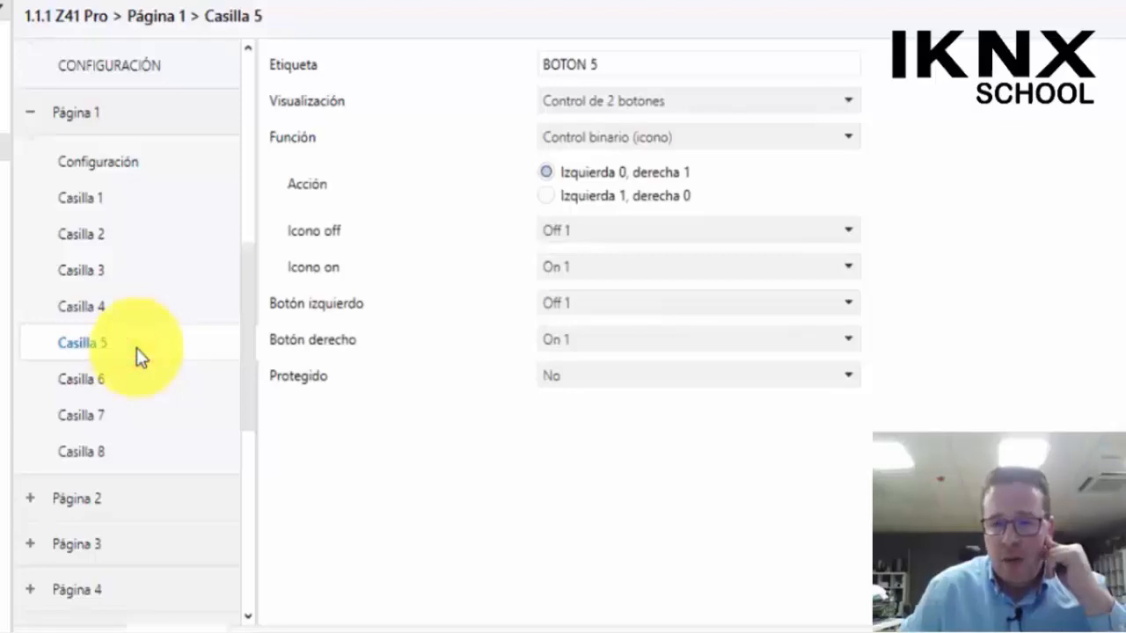
click(120, 383)
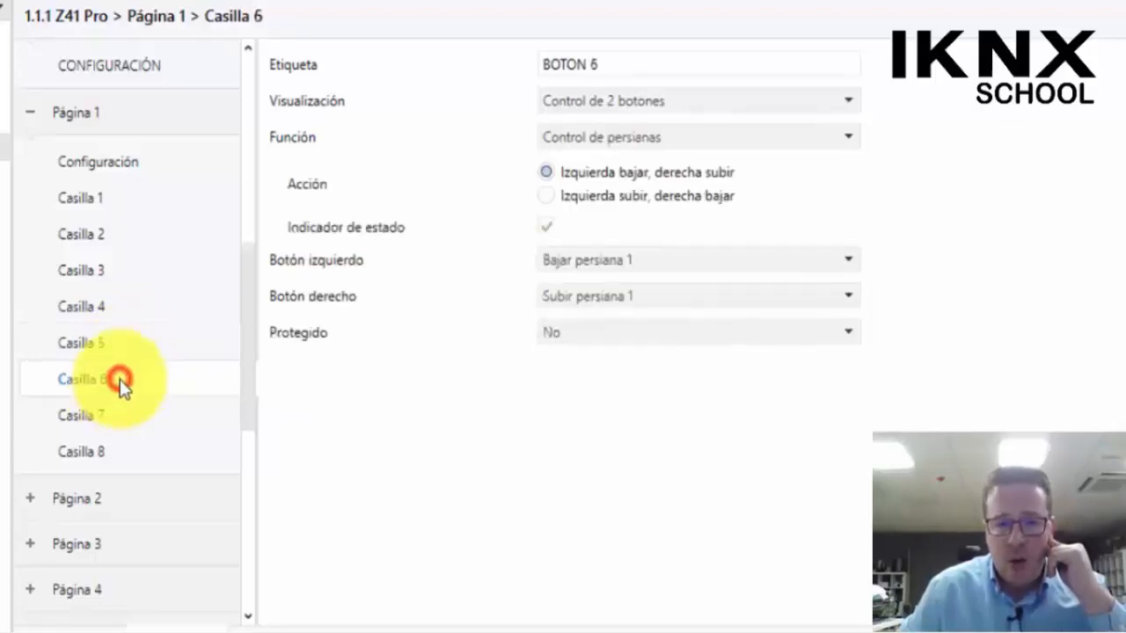
click(130, 410)
click(124, 456)
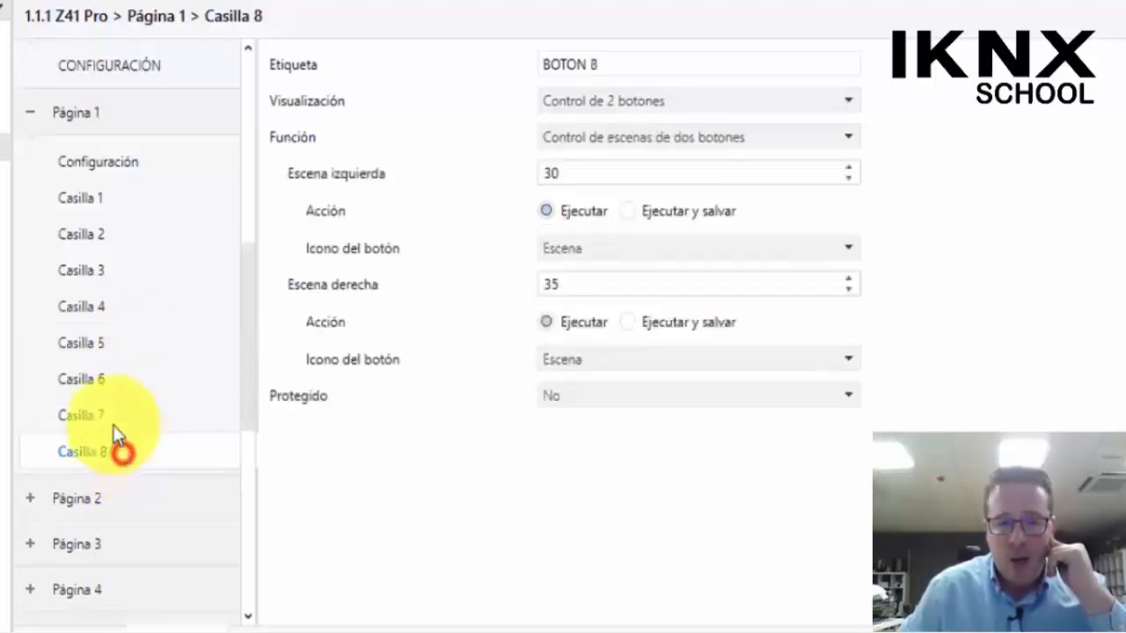
click(117, 415)
click(136, 380)
click(146, 341)
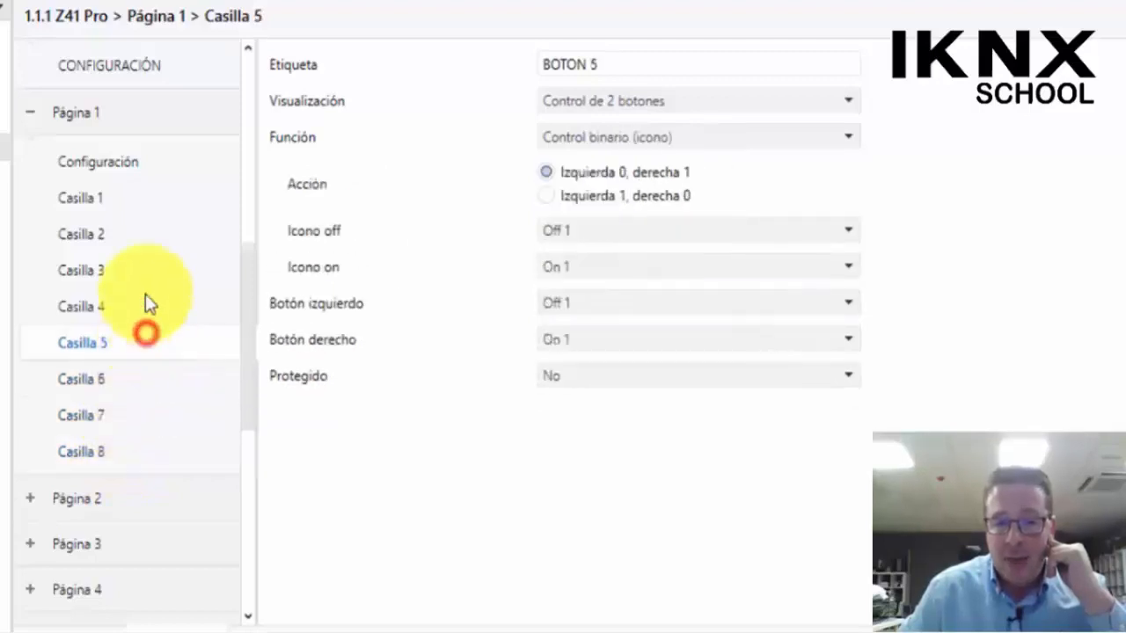
click(145, 297)
Review the general configuration of Página 2 and the climate control and Cronotermostato functions in its Casilla 1 to Casilla 5
click(251, 290)
drag(255, 319, 249, 396)
click(79, 185)
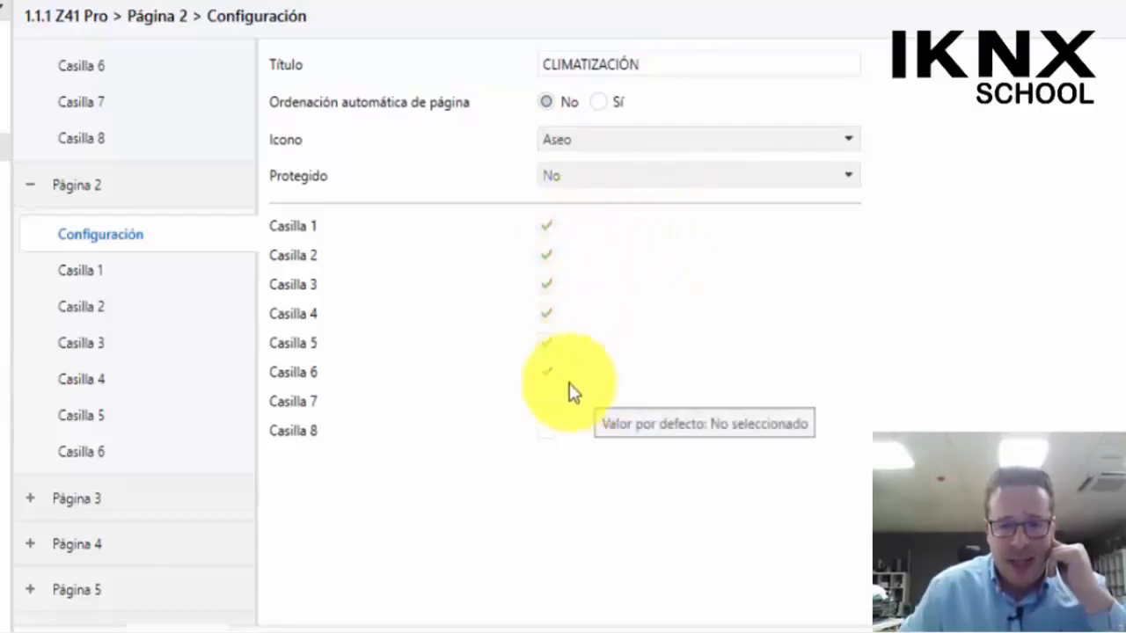
click(155, 276)
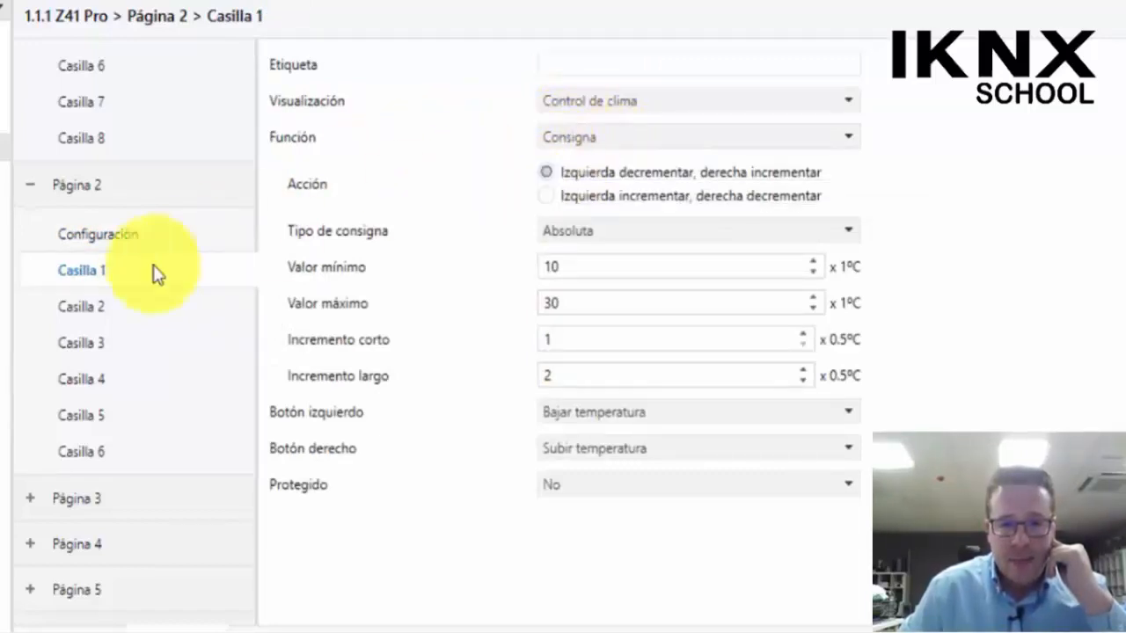
click(112, 308)
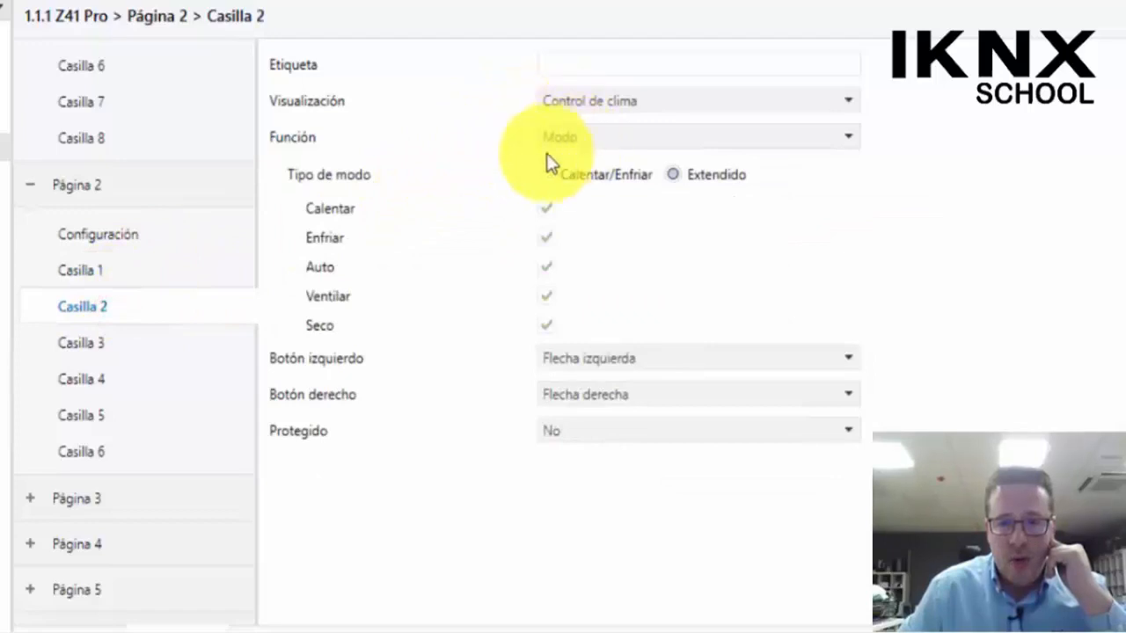
click(101, 344)
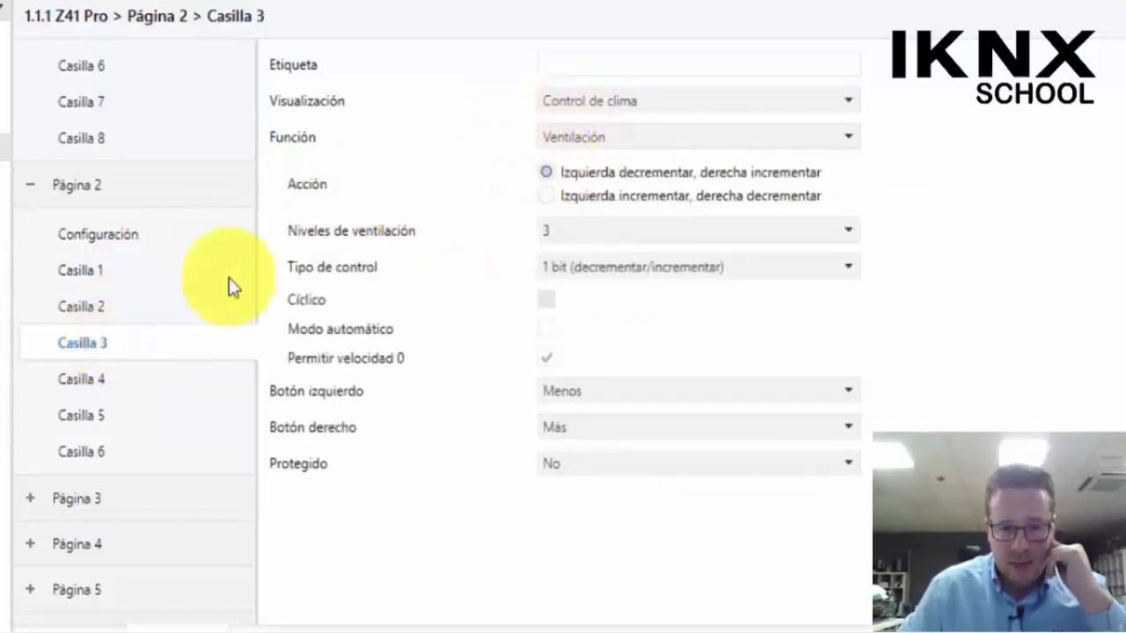
click(101, 380)
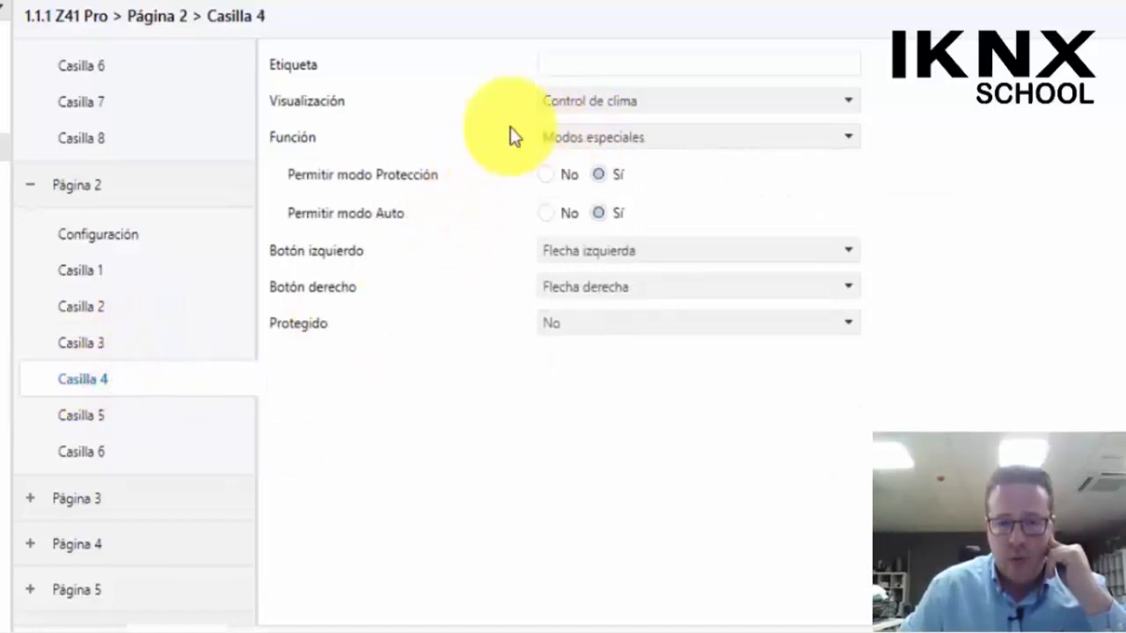
click(111, 420)
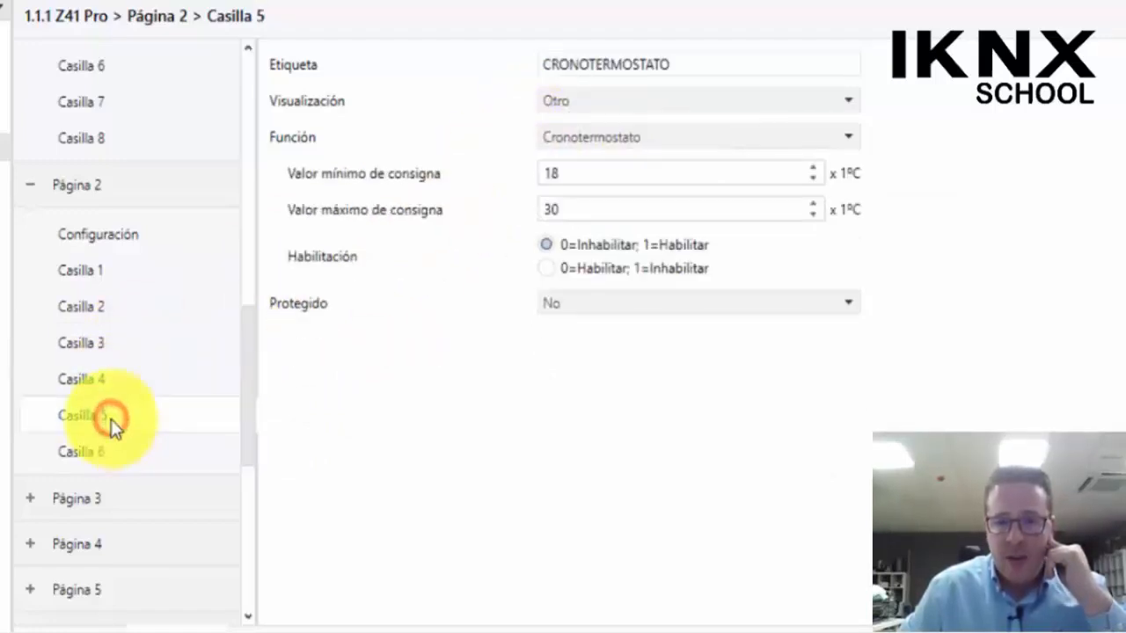
Examine the binary control in Casilla 6 of Página 2 and the icon choices for its Botón off
click(102, 452)
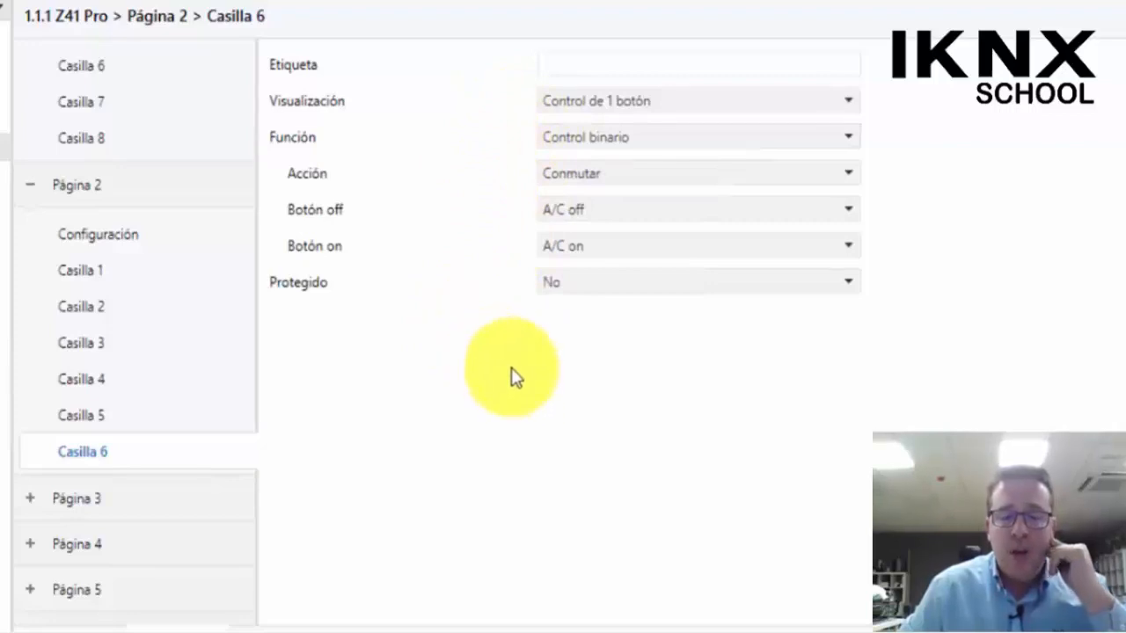
click(712, 220)
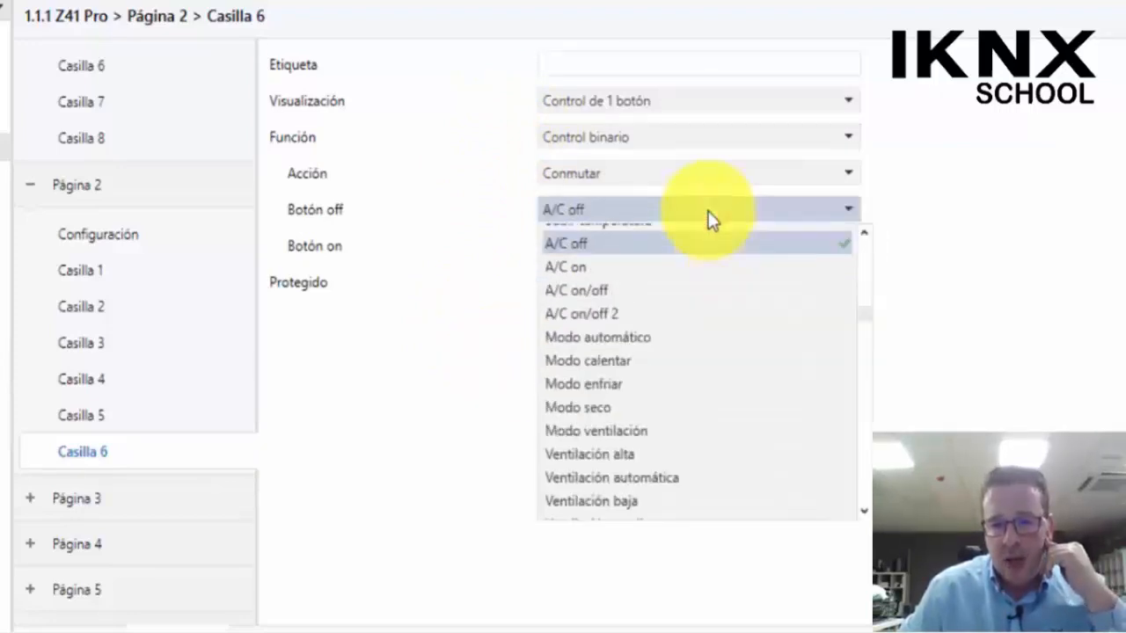
click(1119, 176)
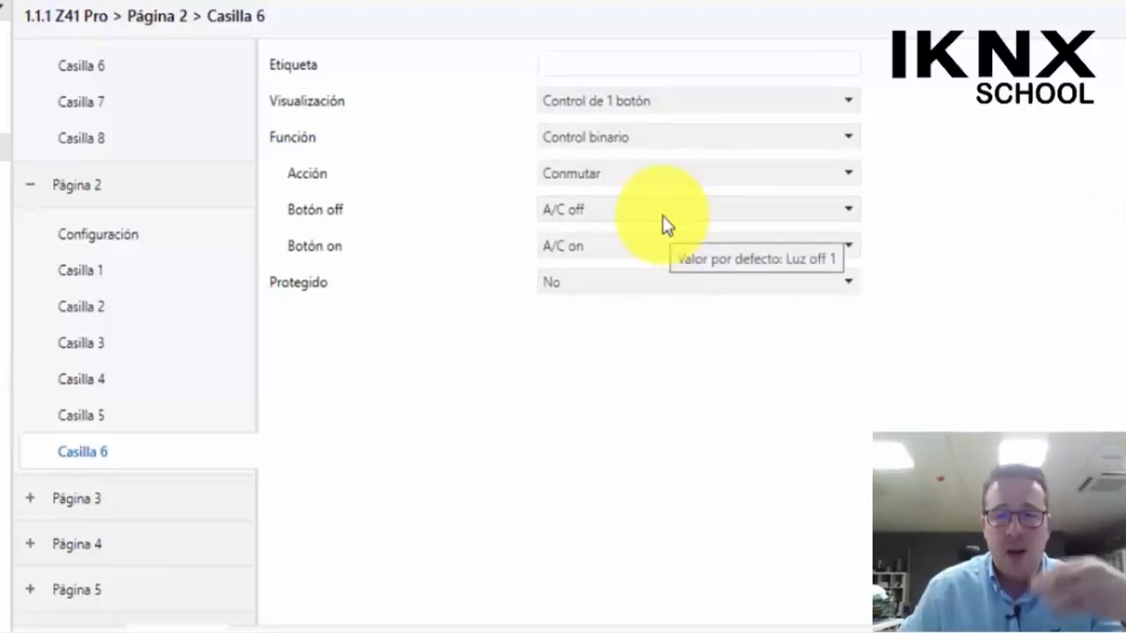
Compare the protection levels of Página 3 and Página 4 with the Protegido setting of each page's Casilla 1
click(96, 503)
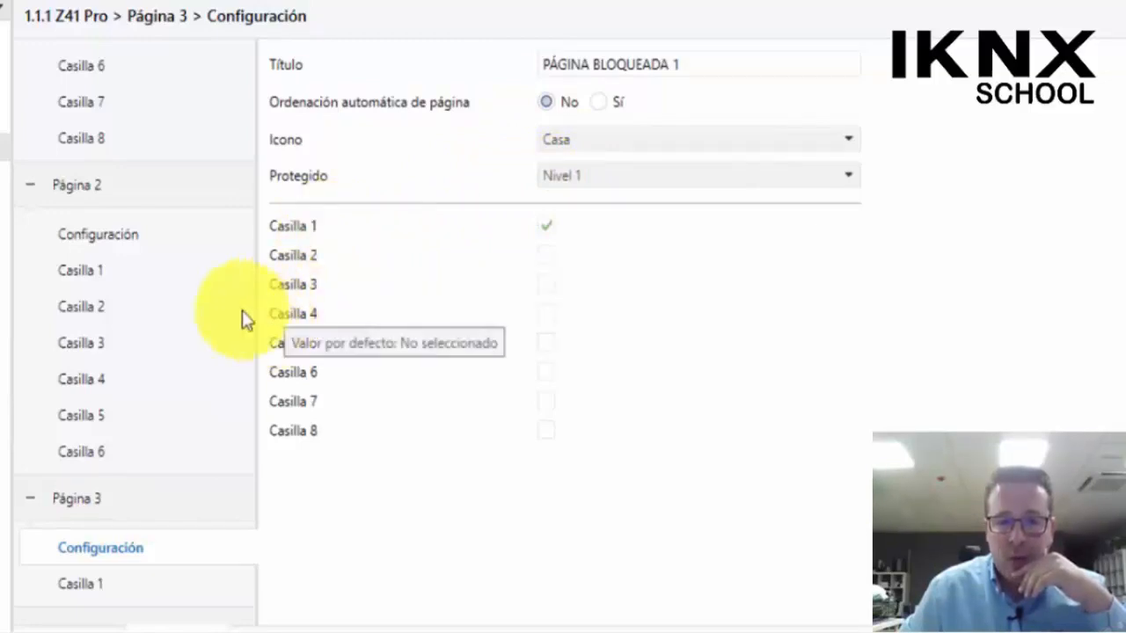
scroll(236, 402, down, 5)
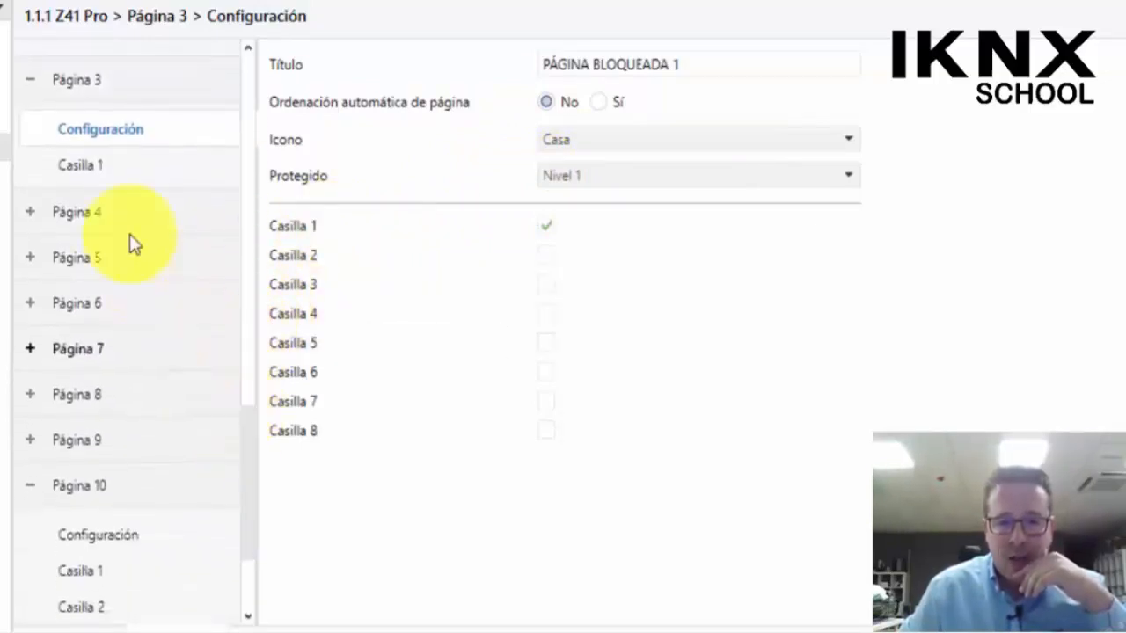
click(103, 167)
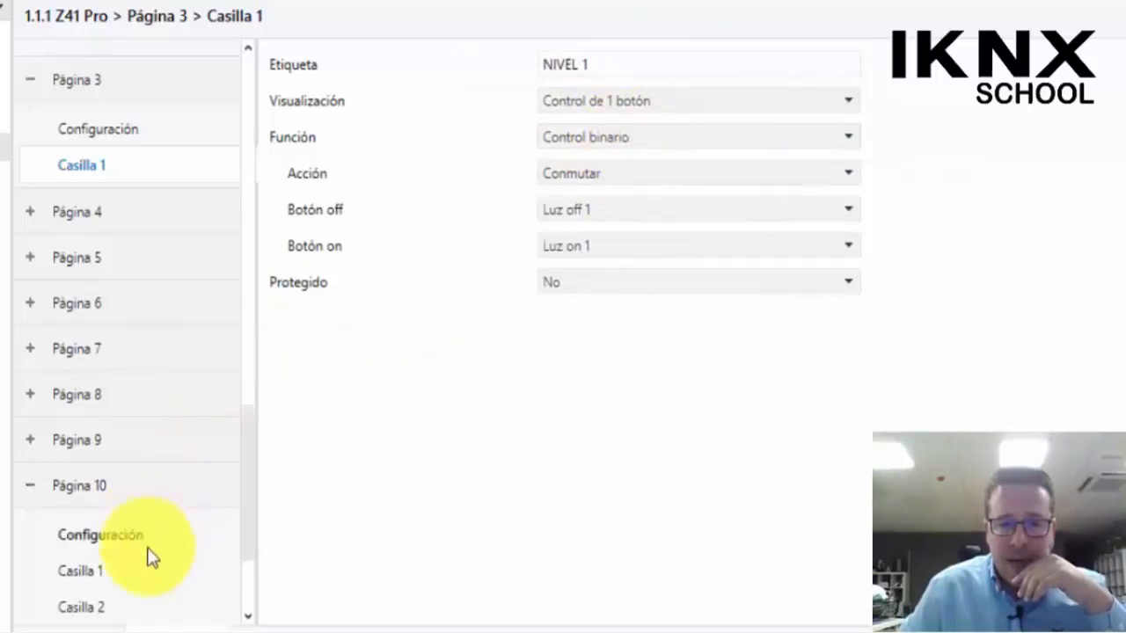
click(111, 134)
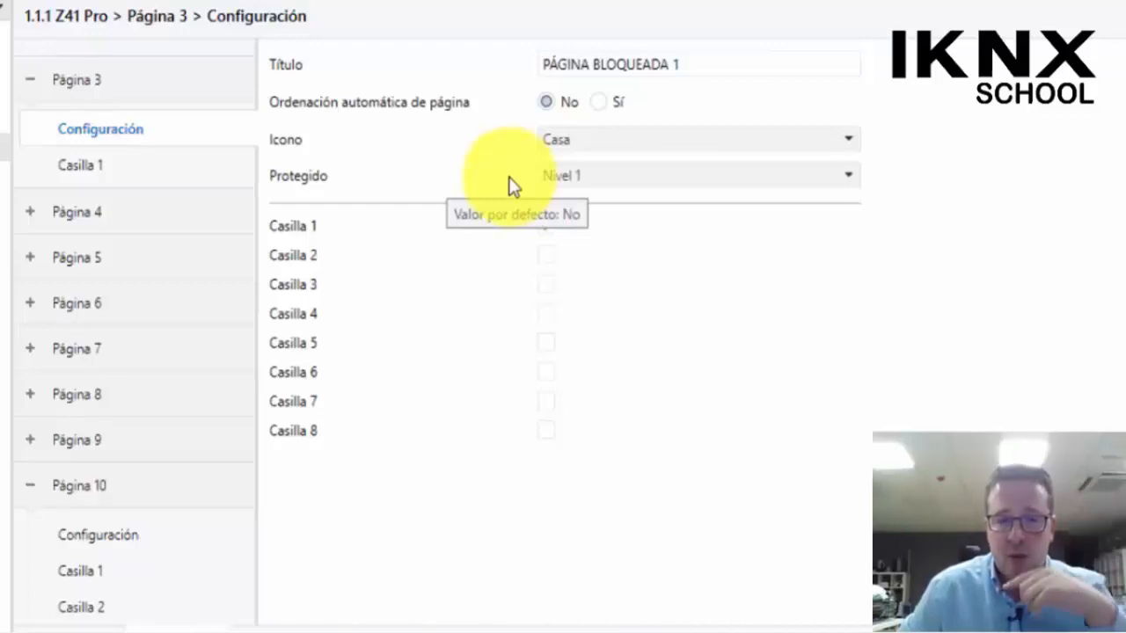
click(106, 215)
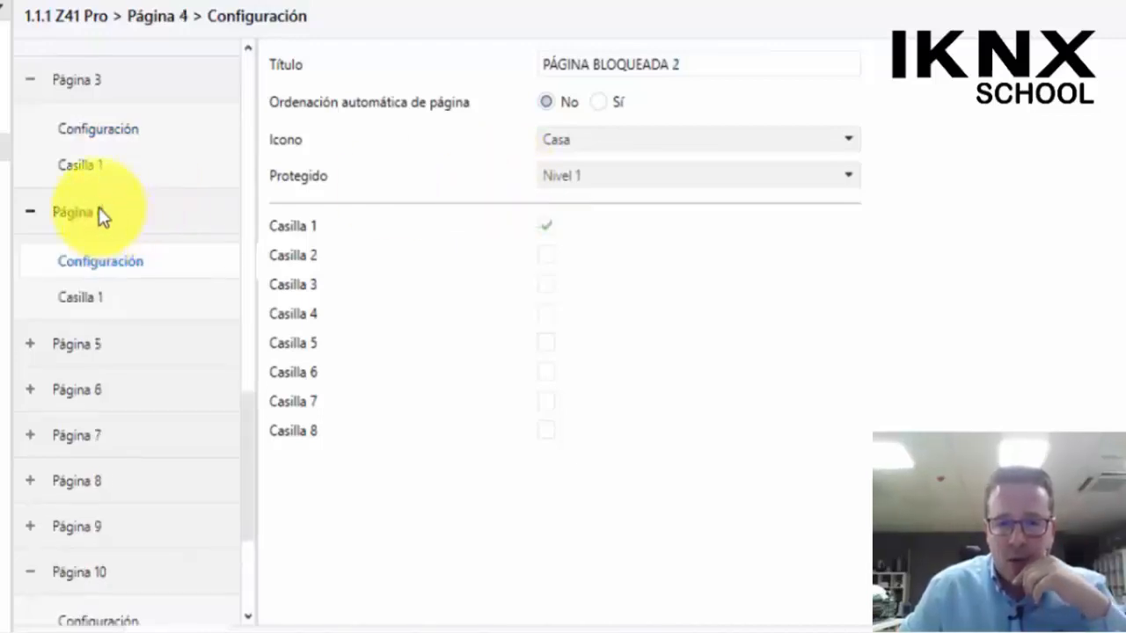
click(99, 213)
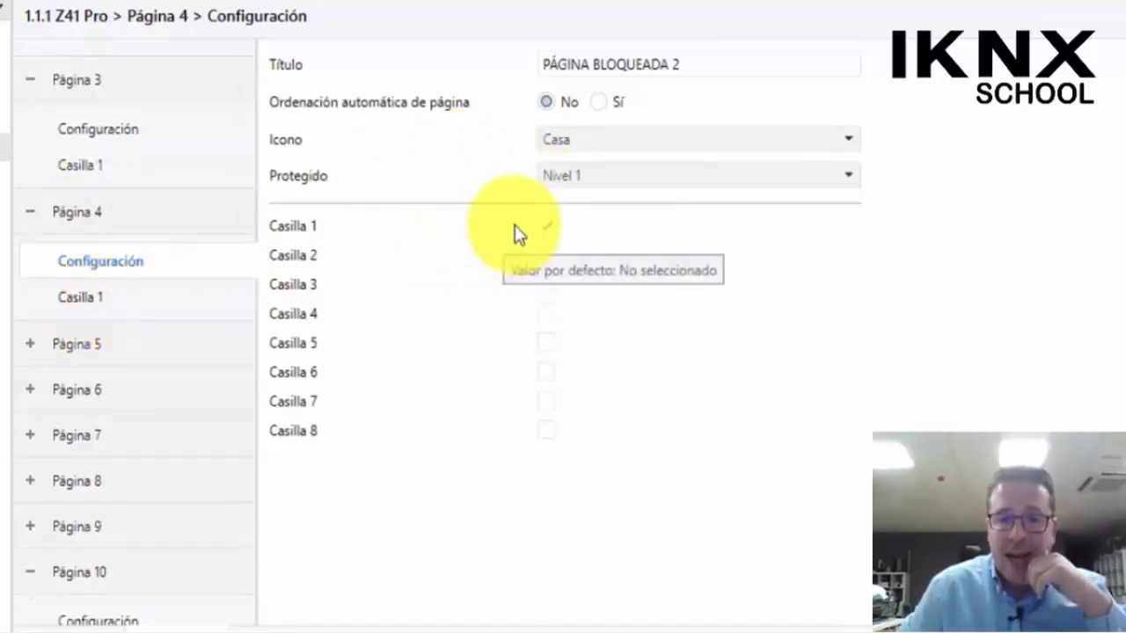
click(100, 297)
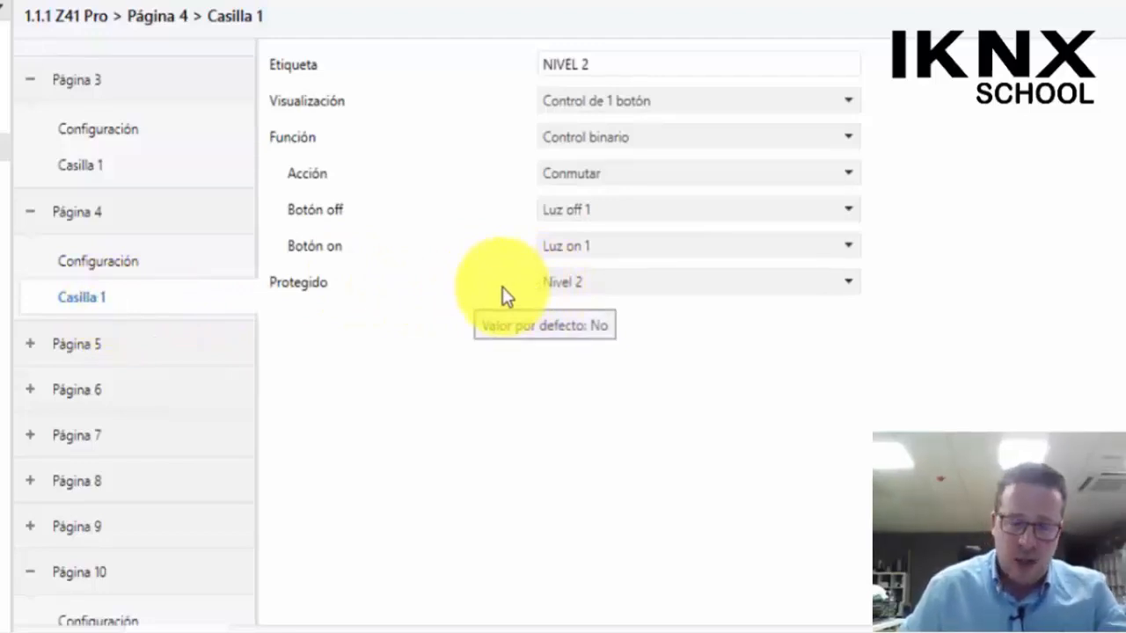
Review the configuration of Página 5, Página 6 and Página 7, including the RGB object type in Casilla 1 of Página 5
click(96, 353)
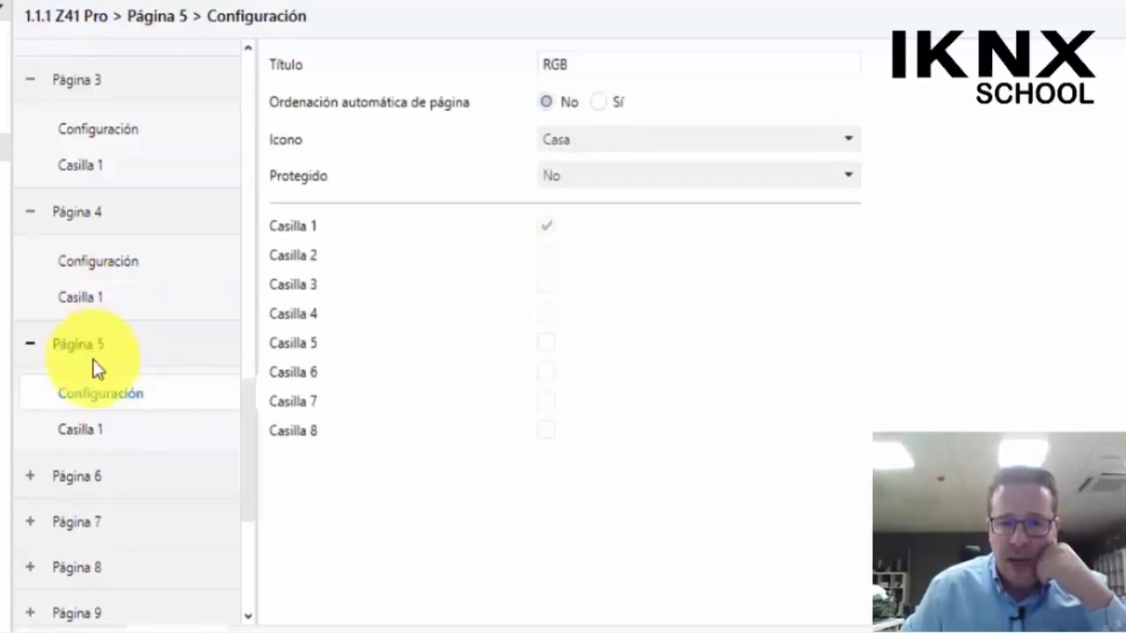
click(85, 430)
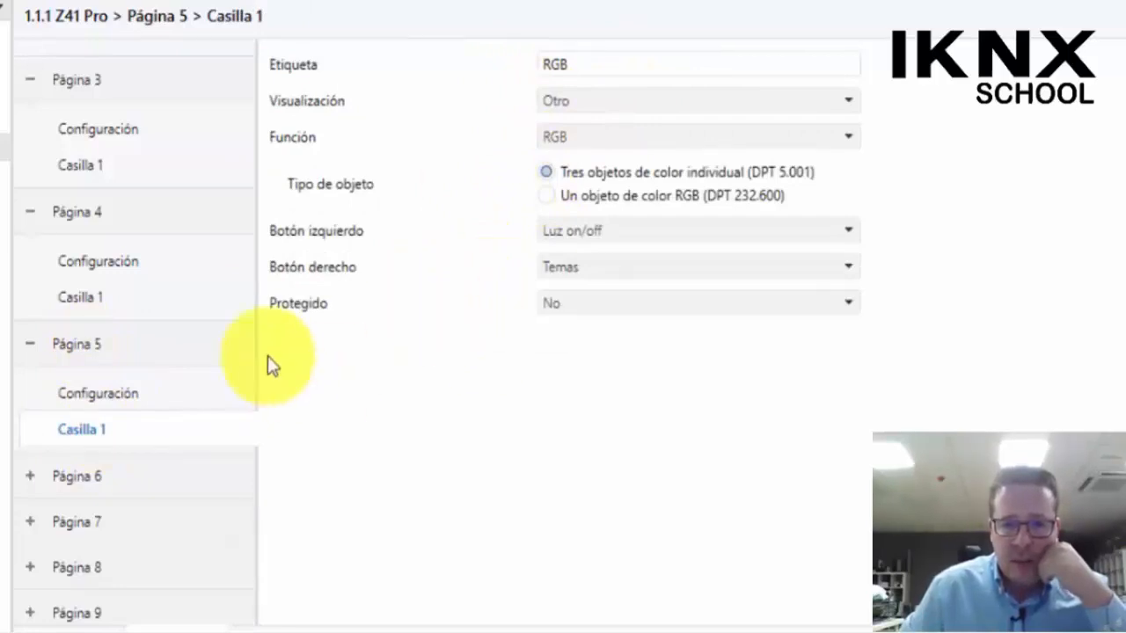
drag(249, 393, 246, 467)
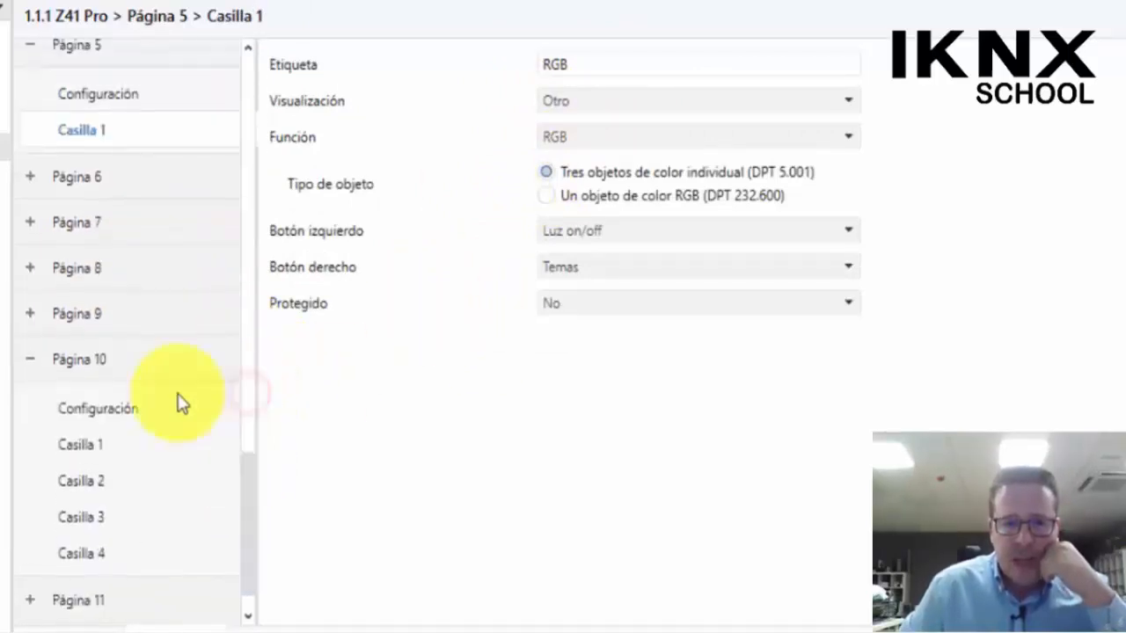
click(96, 177)
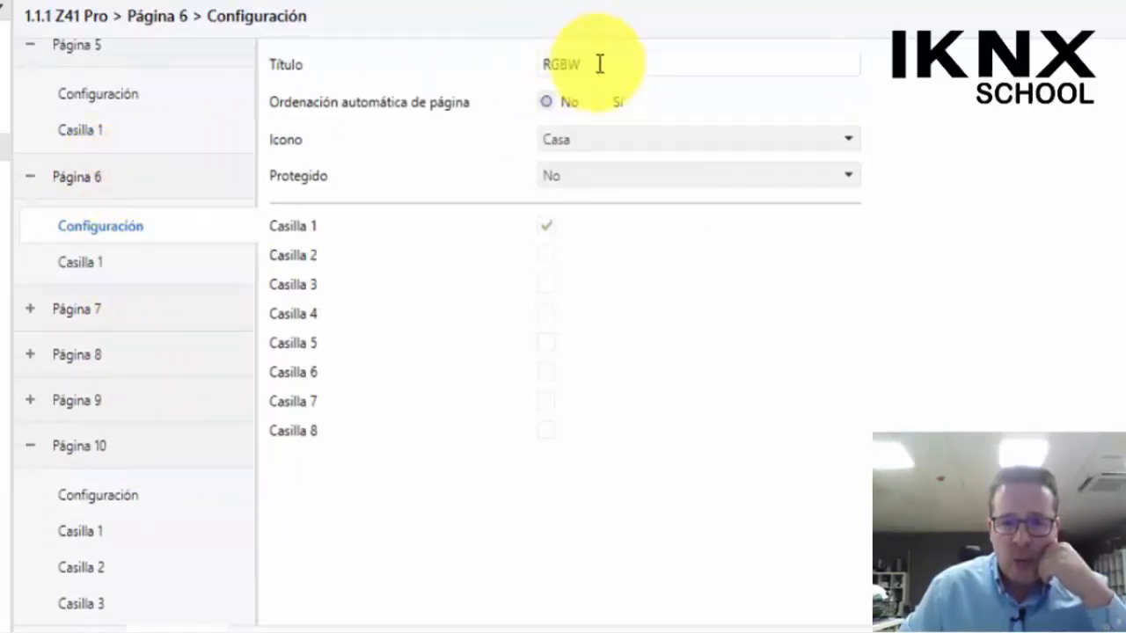
click(87, 314)
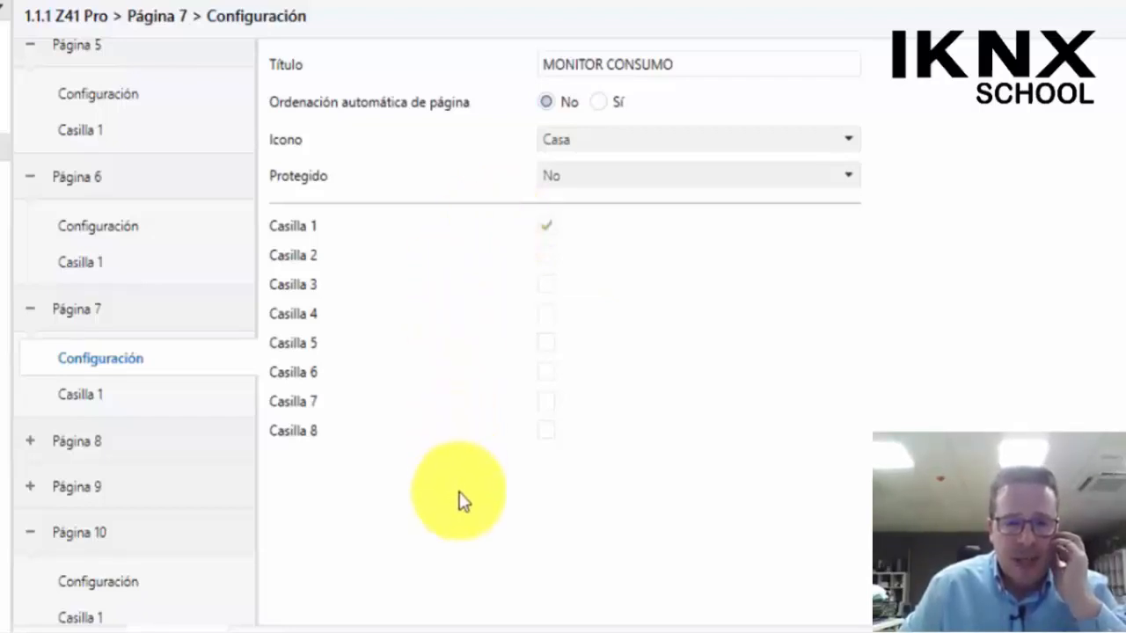
click(548, 227)
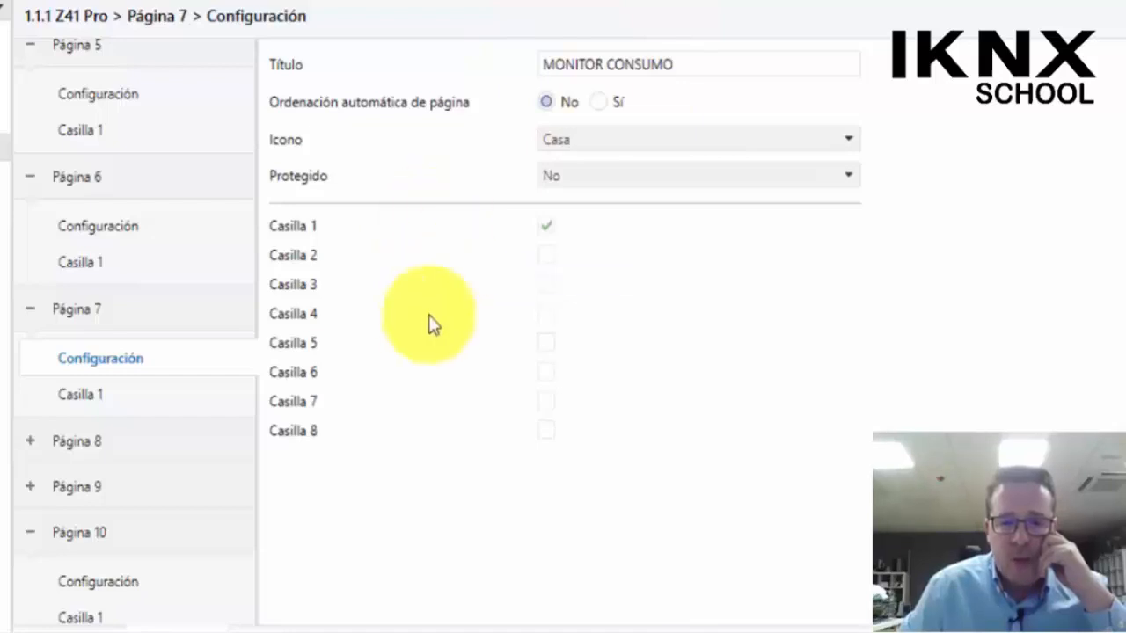
Review the Página 8 configuration and the daily timer, weekly timer and holiday calendar settings in its three boxes
click(99, 443)
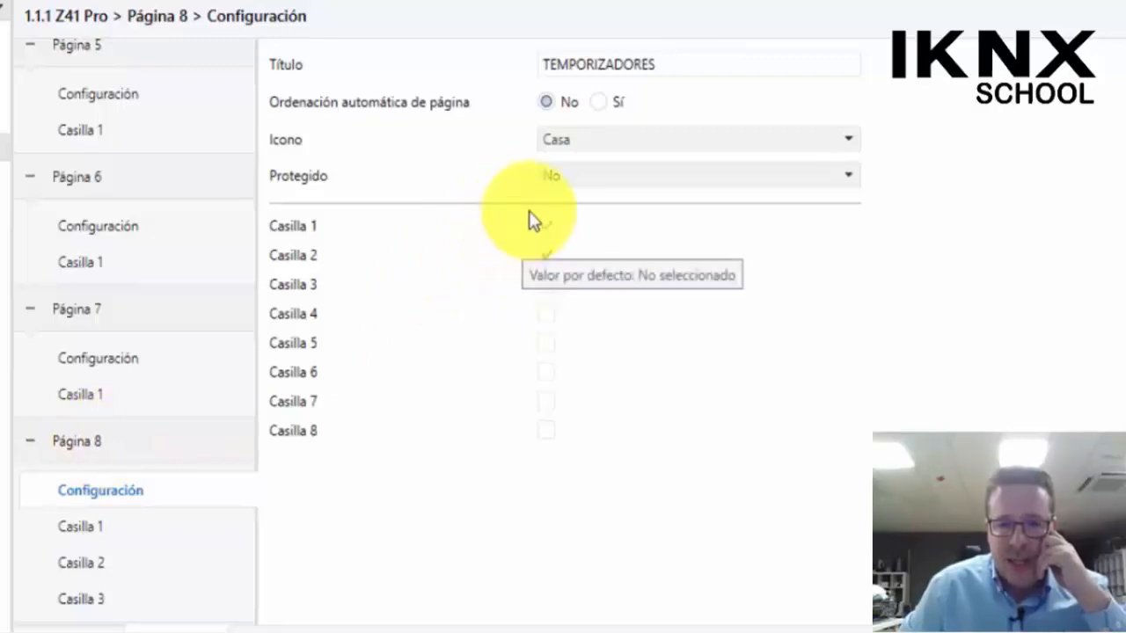
drag(249, 414, 255, 485)
click(124, 216)
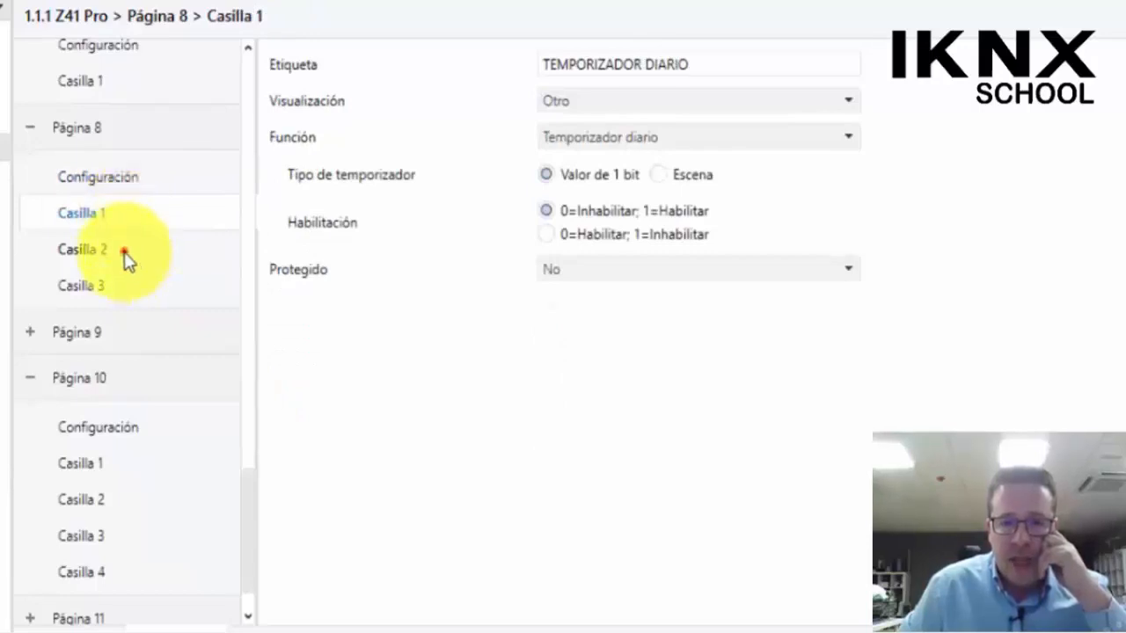
click(125, 255)
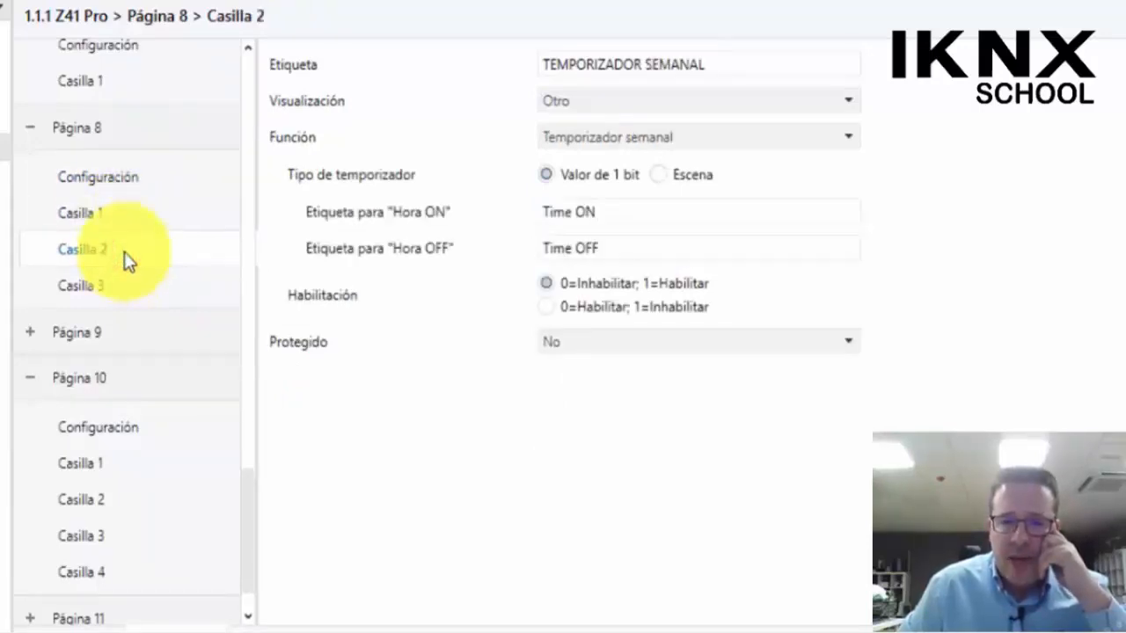
click(130, 296)
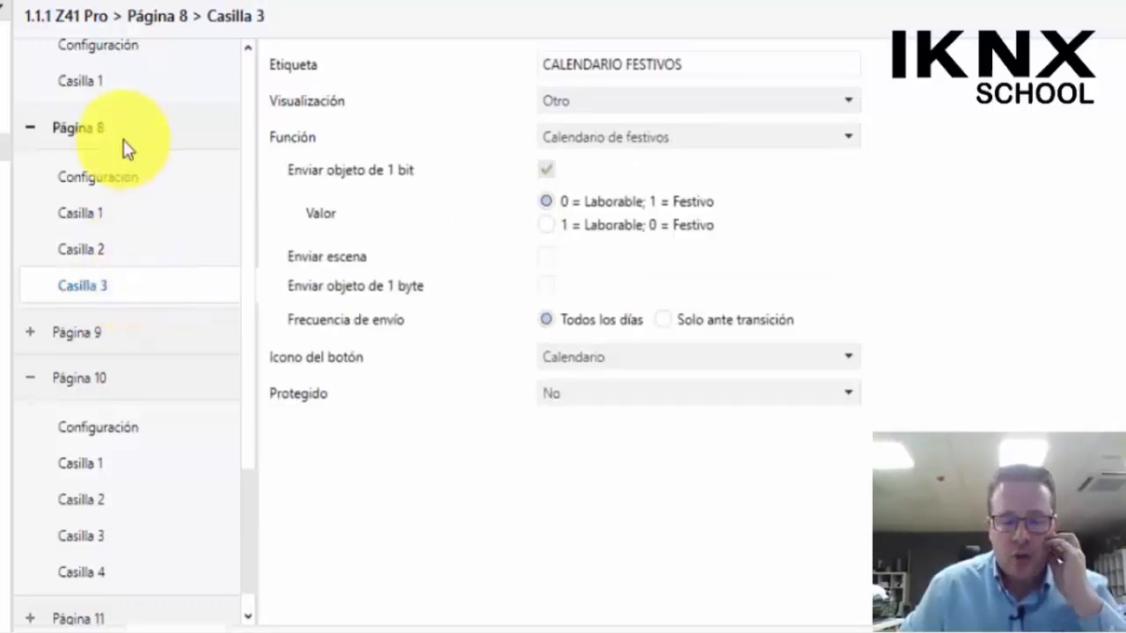
Review the Página 9 configuration and the Función choices for the alarm in its Casilla 1
click(88, 332)
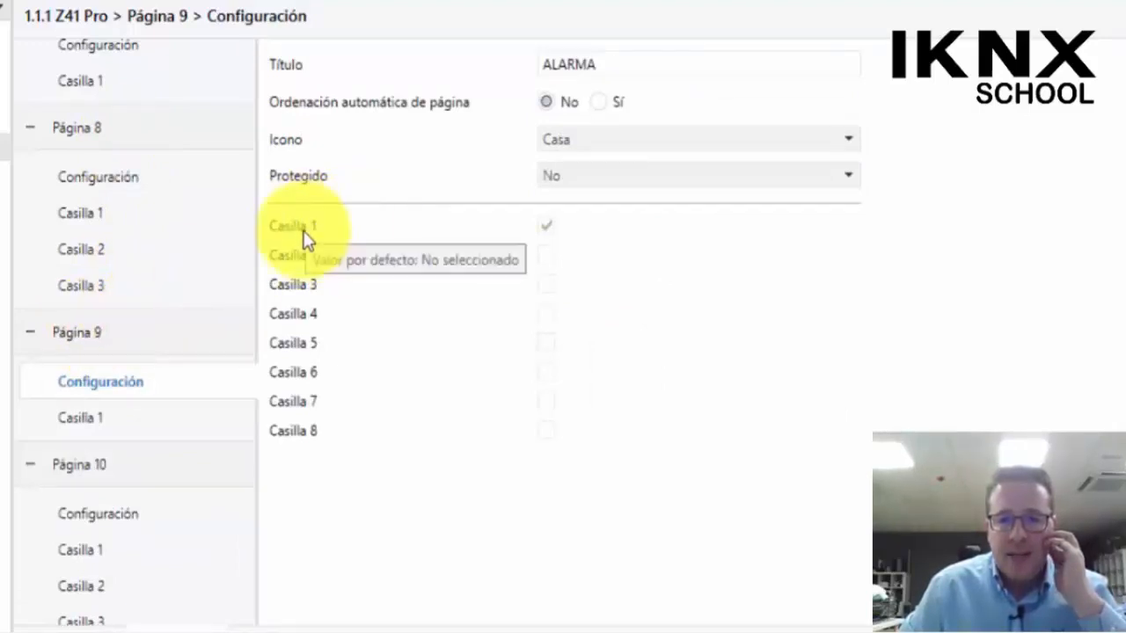
click(88, 419)
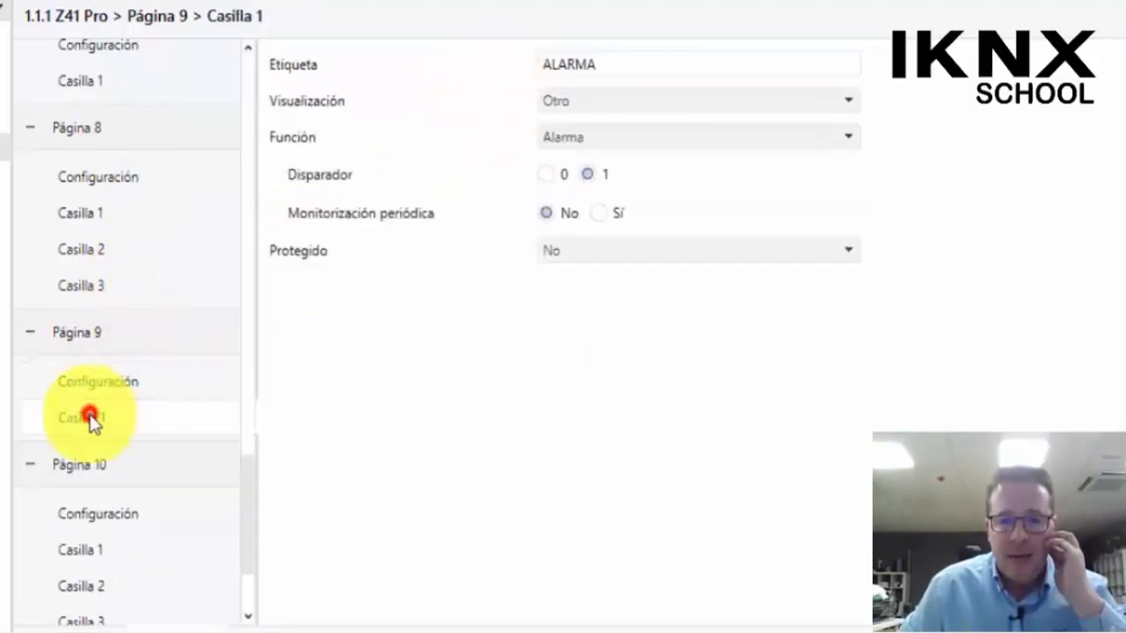
click(580, 138)
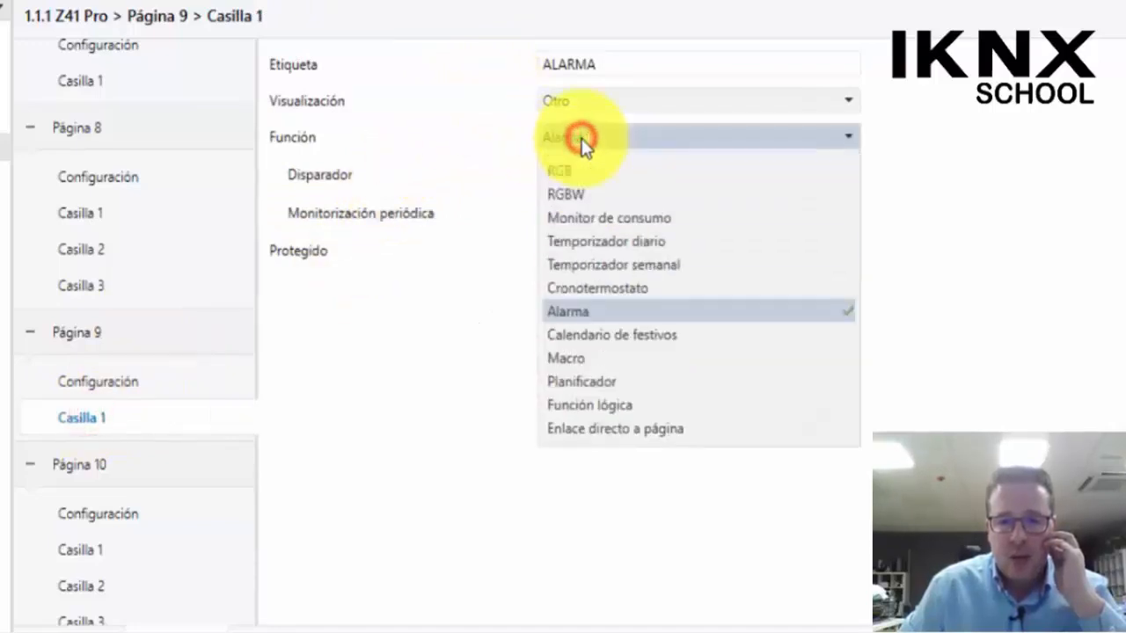
click(581, 139)
click(582, 139)
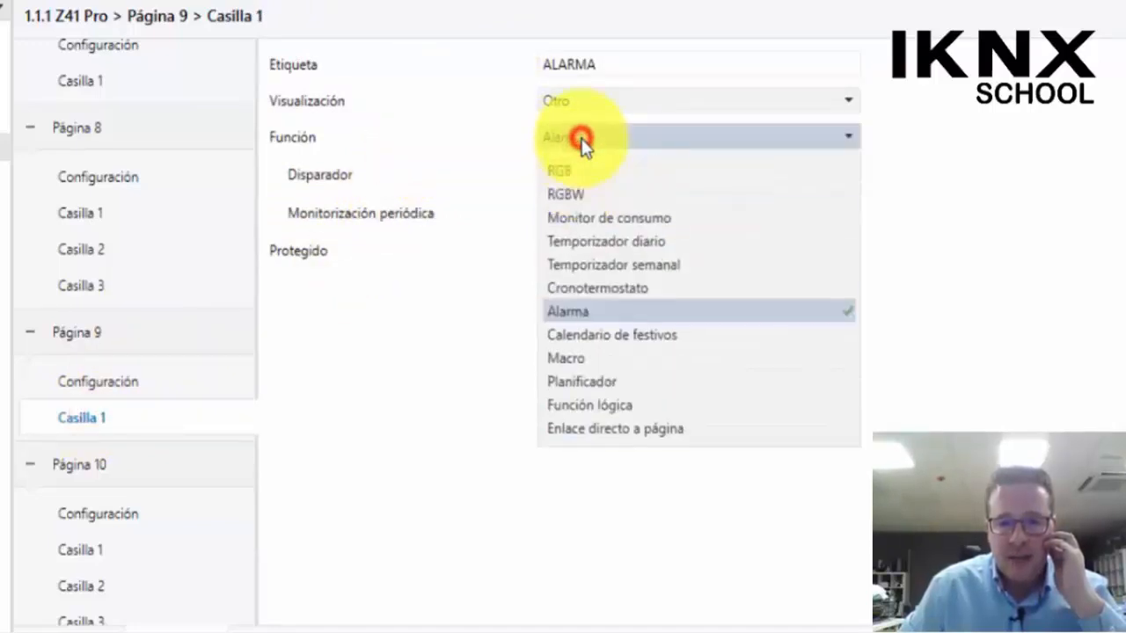
click(581, 139)
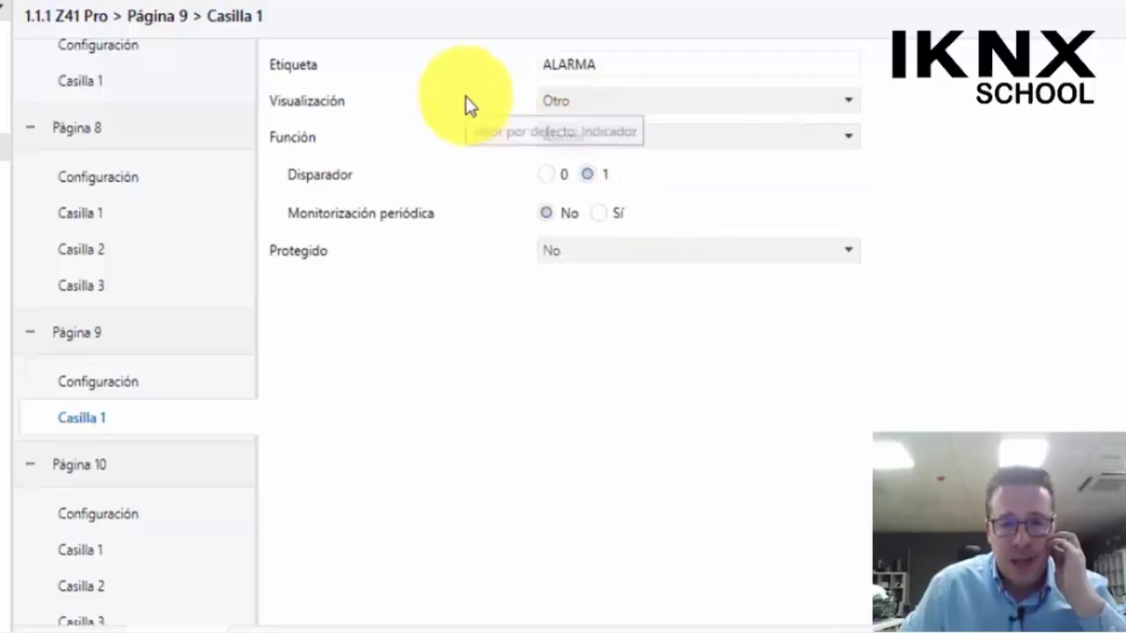
Compare the Visualización types with the functions available under Otro for Casilla 1 of Página 9
click(588, 104)
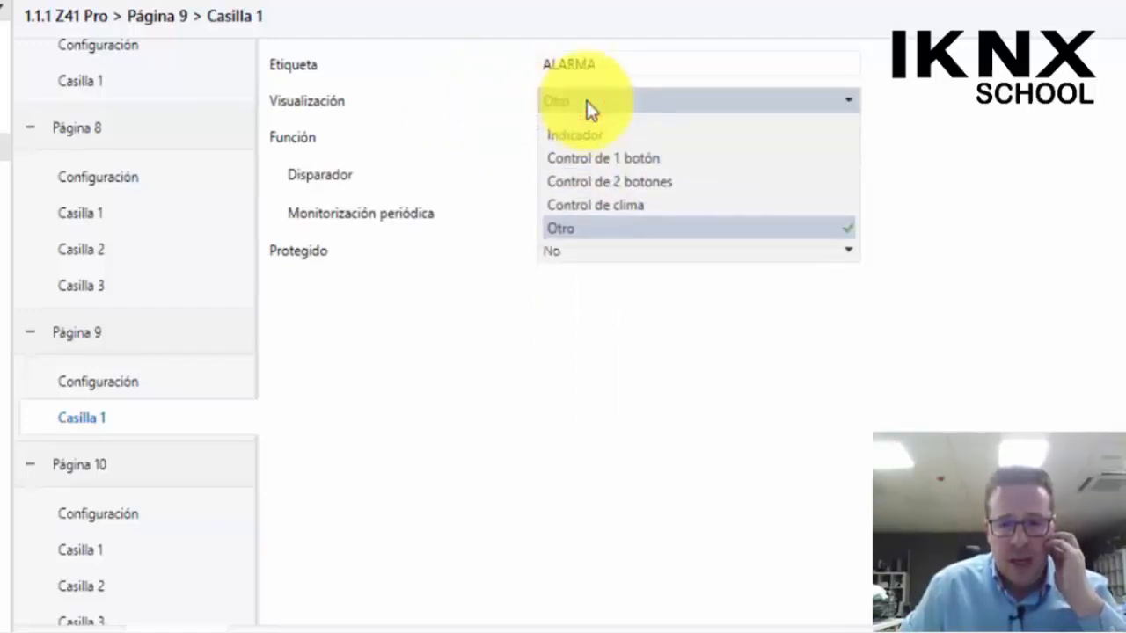
click(589, 97)
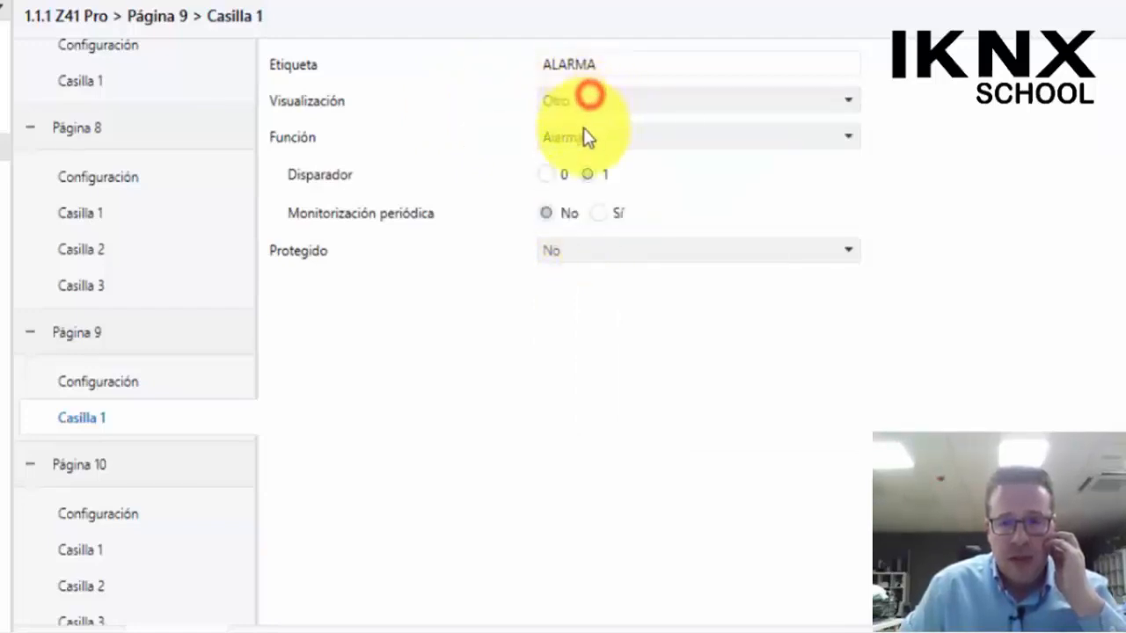
click(582, 137)
click(579, 139)
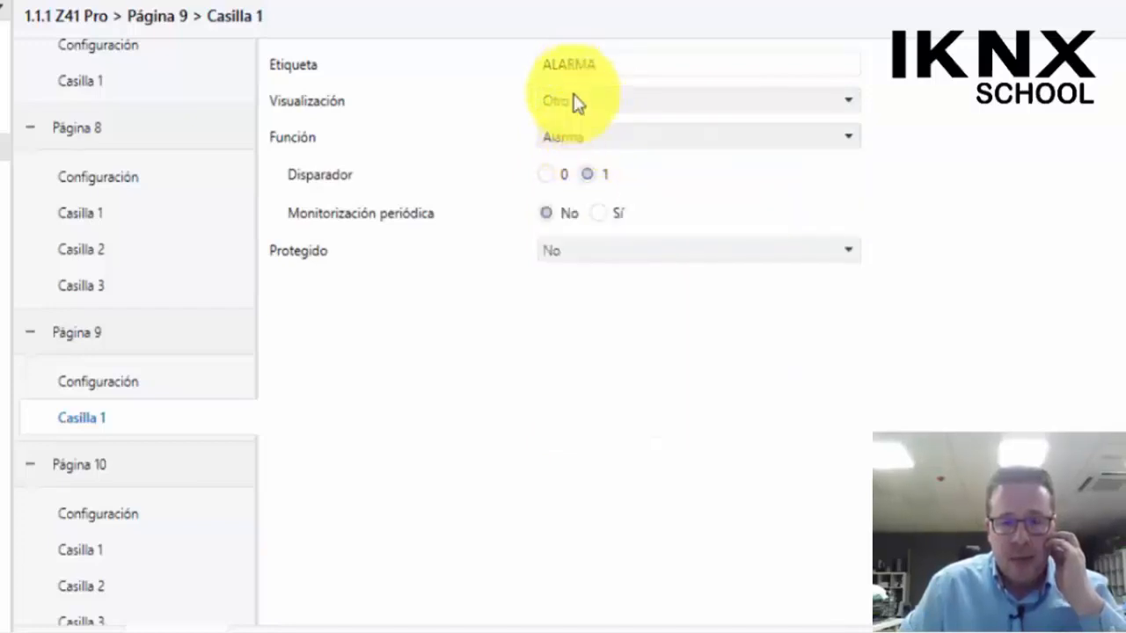
click(572, 99)
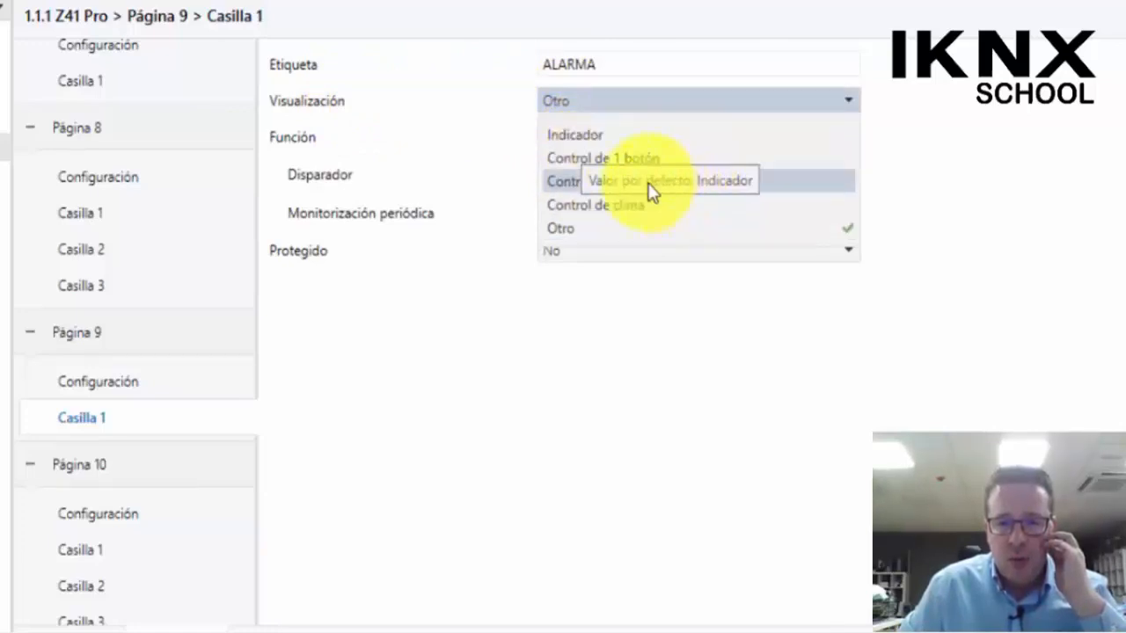
click(566, 228)
click(601, 136)
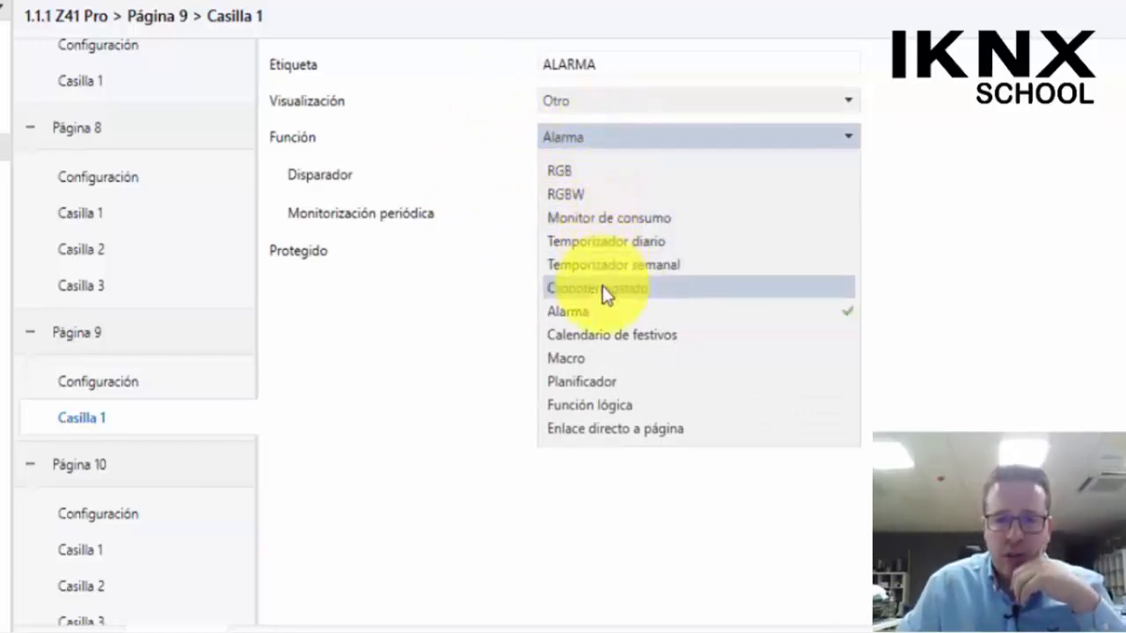
click(413, 387)
Review the Página 10 configuration and its four special-function boxes, including the target page number of the direct page link in Casilla 4
click(81, 470)
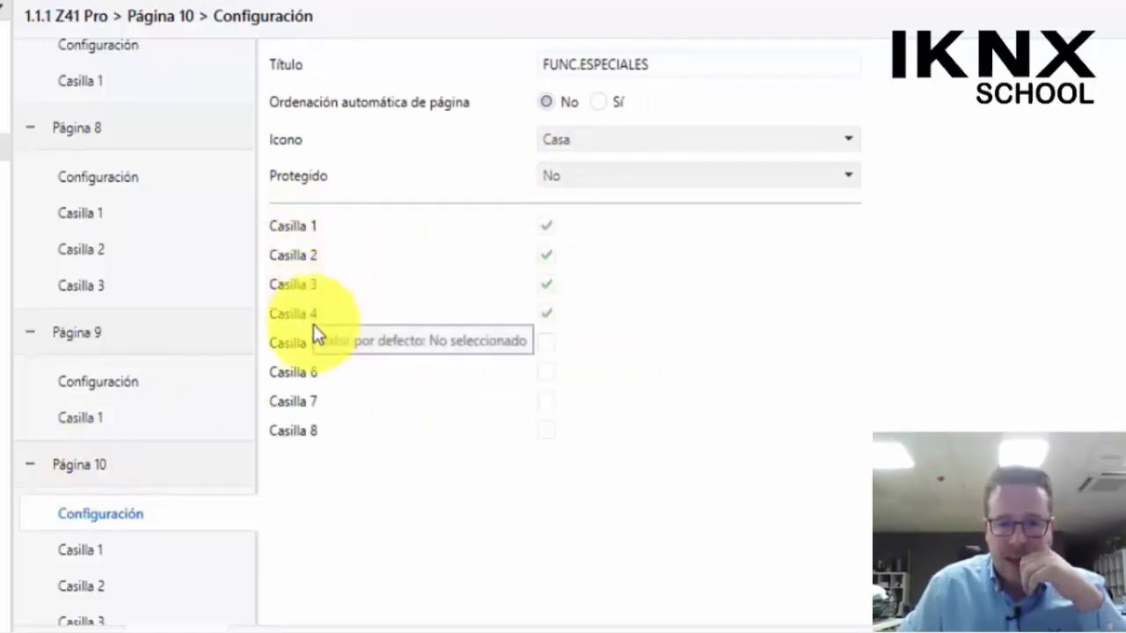
drag(250, 461, 176, 498)
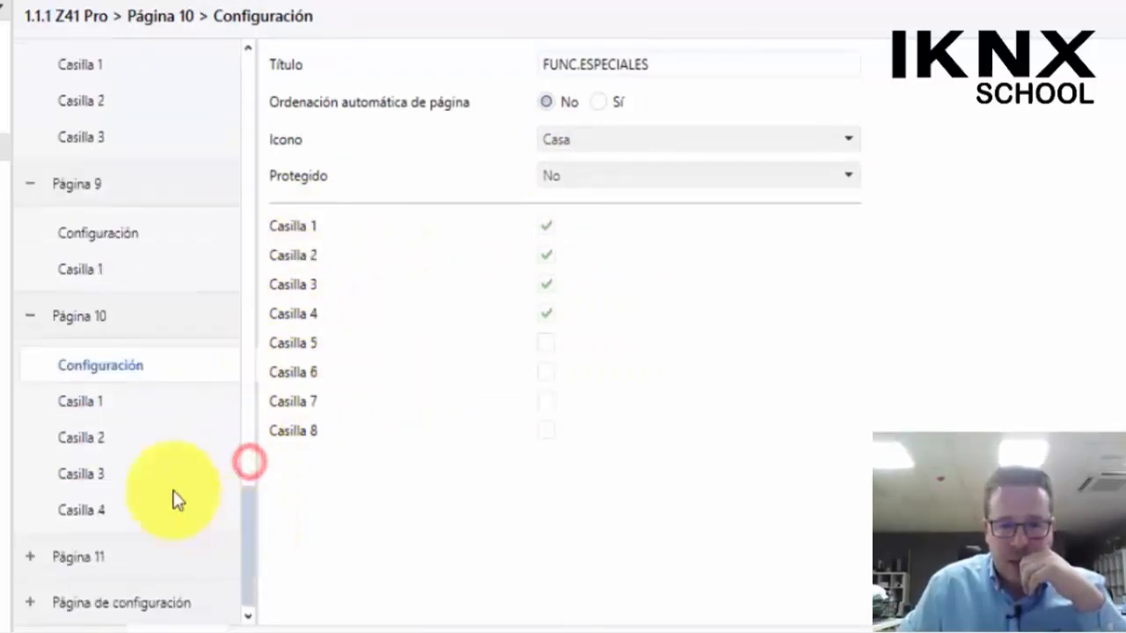
click(101, 403)
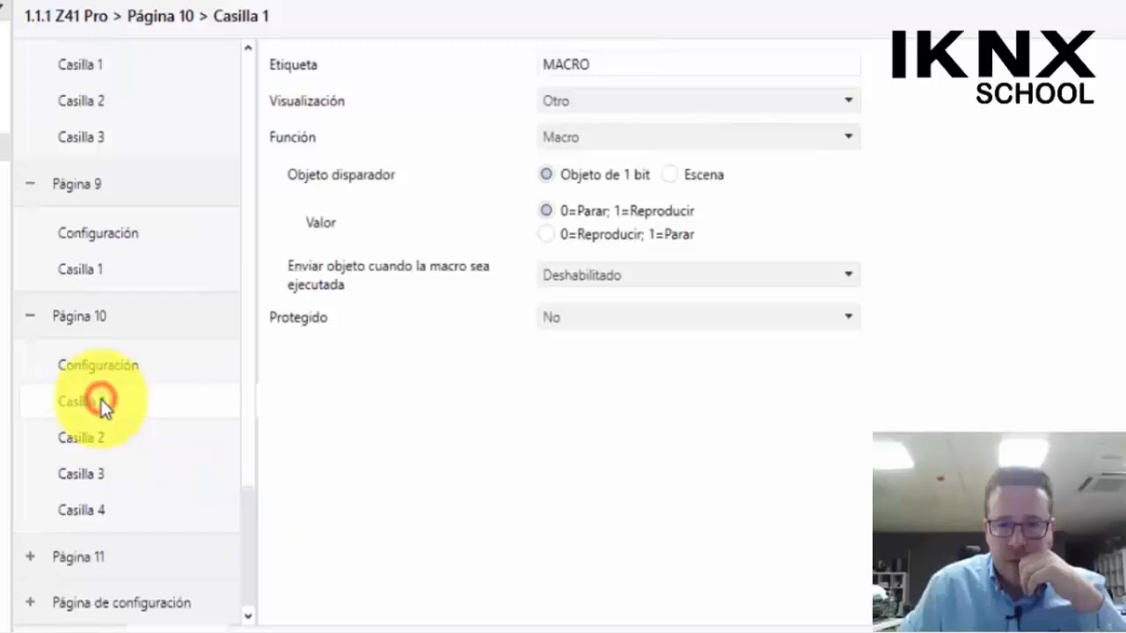
click(91, 447)
click(84, 474)
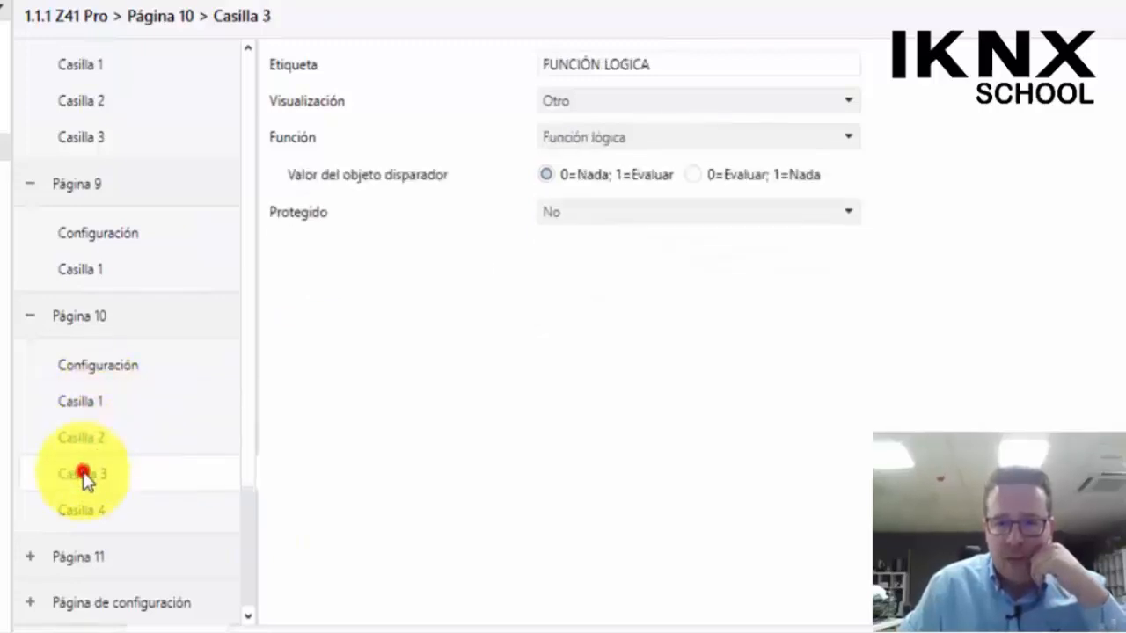
click(101, 512)
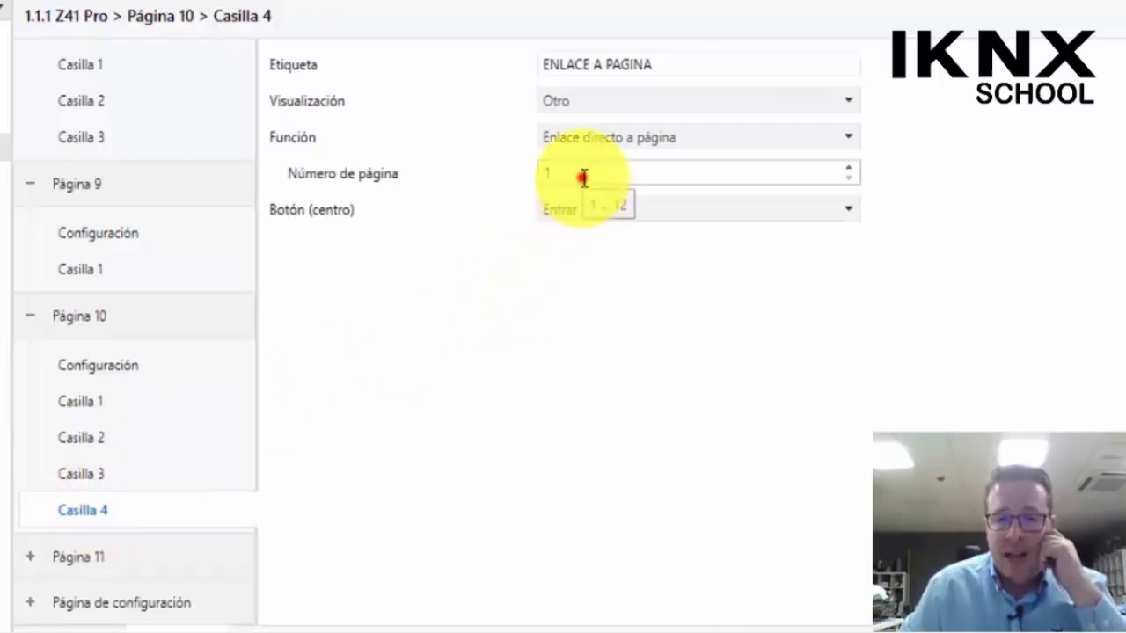
drag(582, 177, 490, 180)
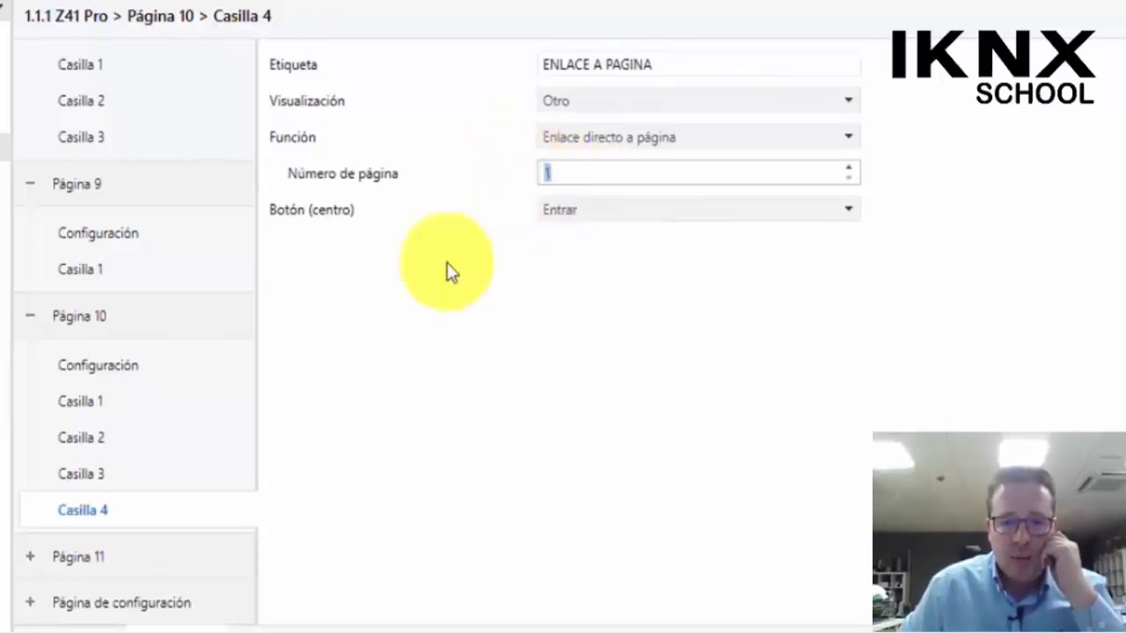
Review the Página 11 configuration and compare the one-button binary control settings across its circuit boxes
click(81, 560)
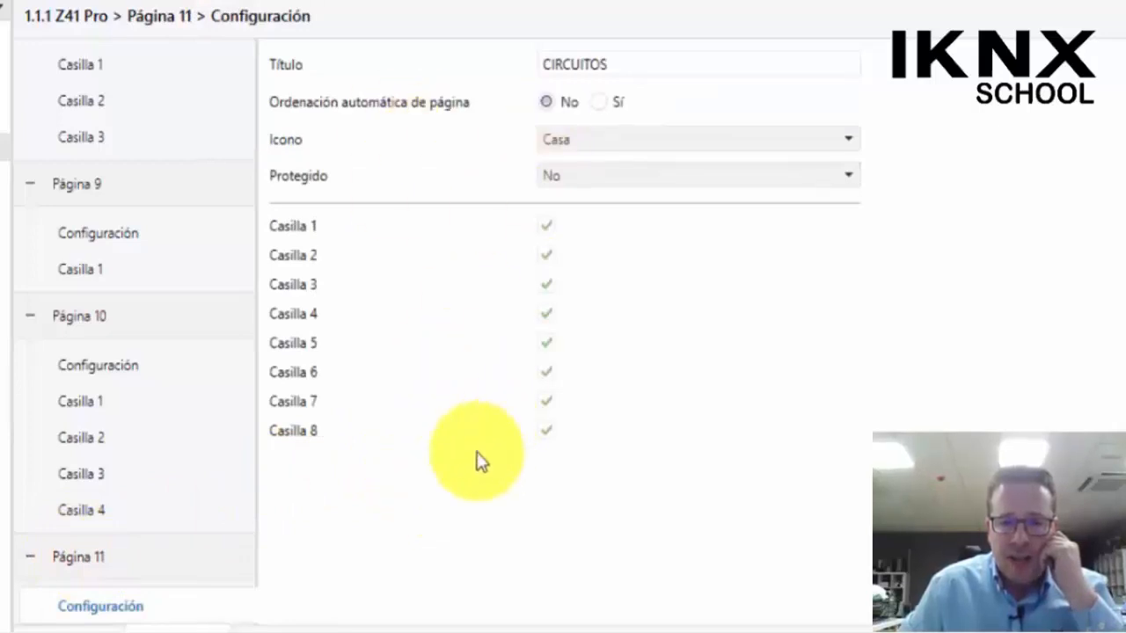
click(249, 470)
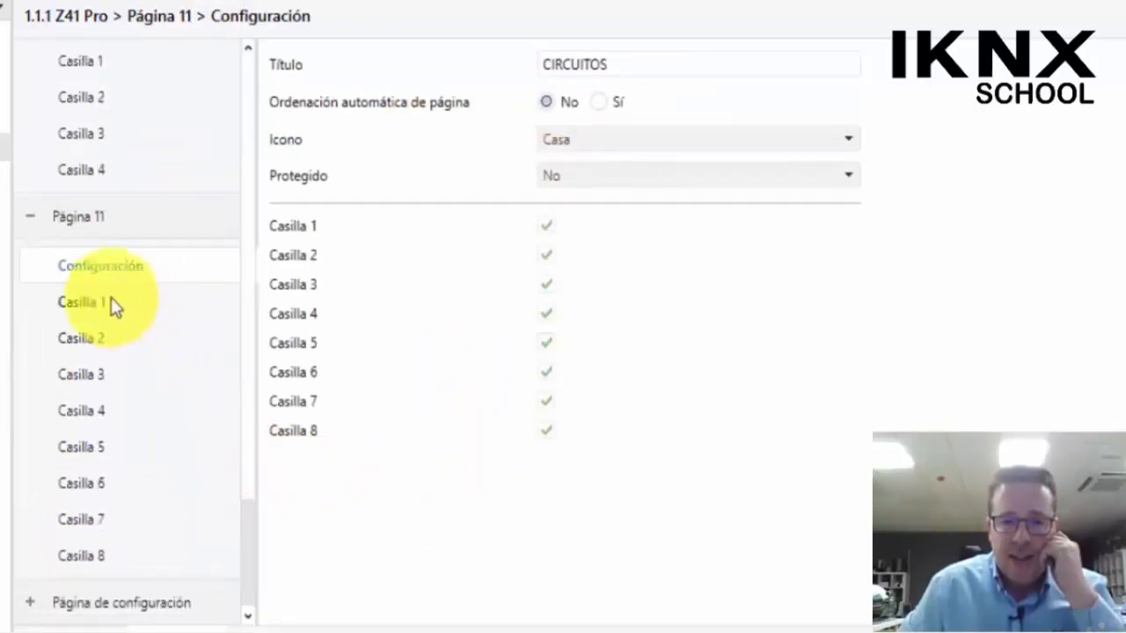
click(113, 302)
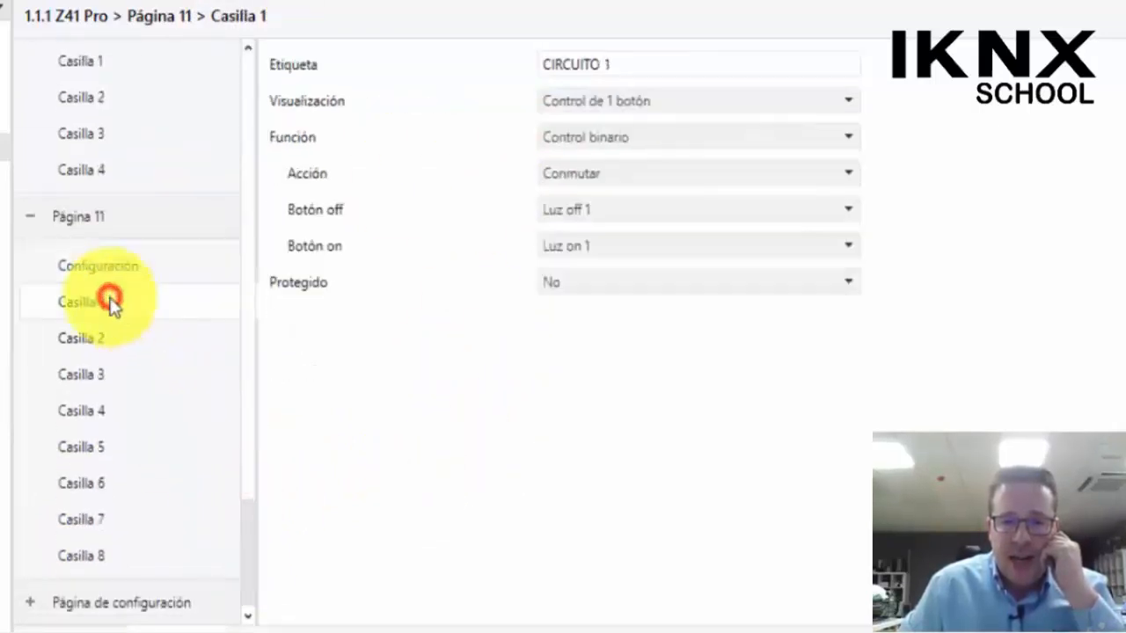
click(84, 340)
click(86, 408)
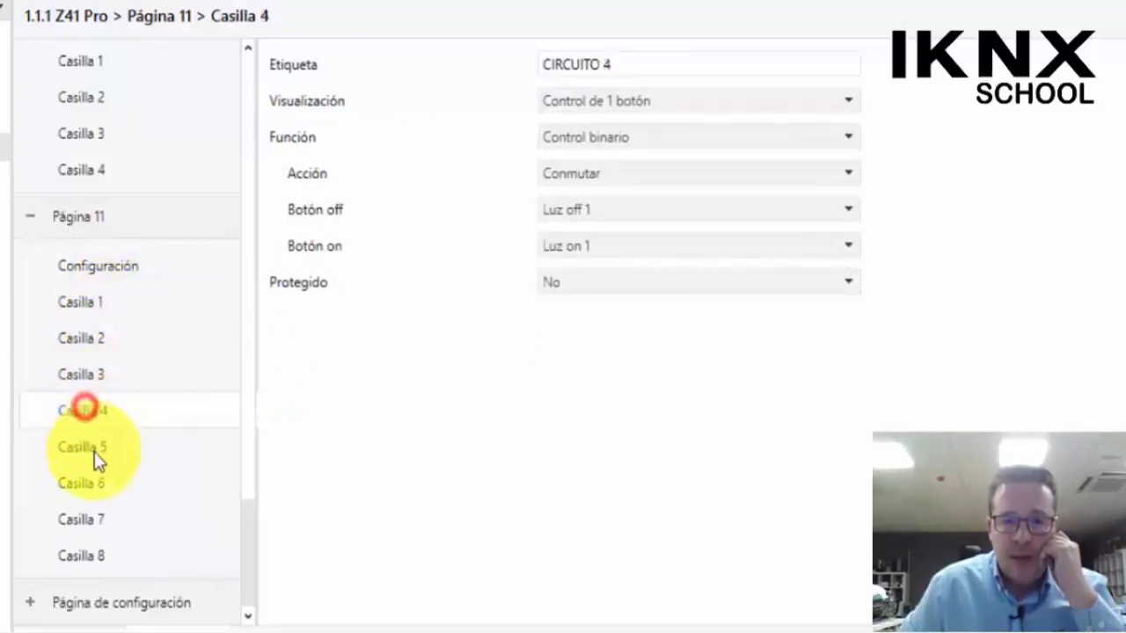
click(90, 450)
click(85, 485)
click(94, 520)
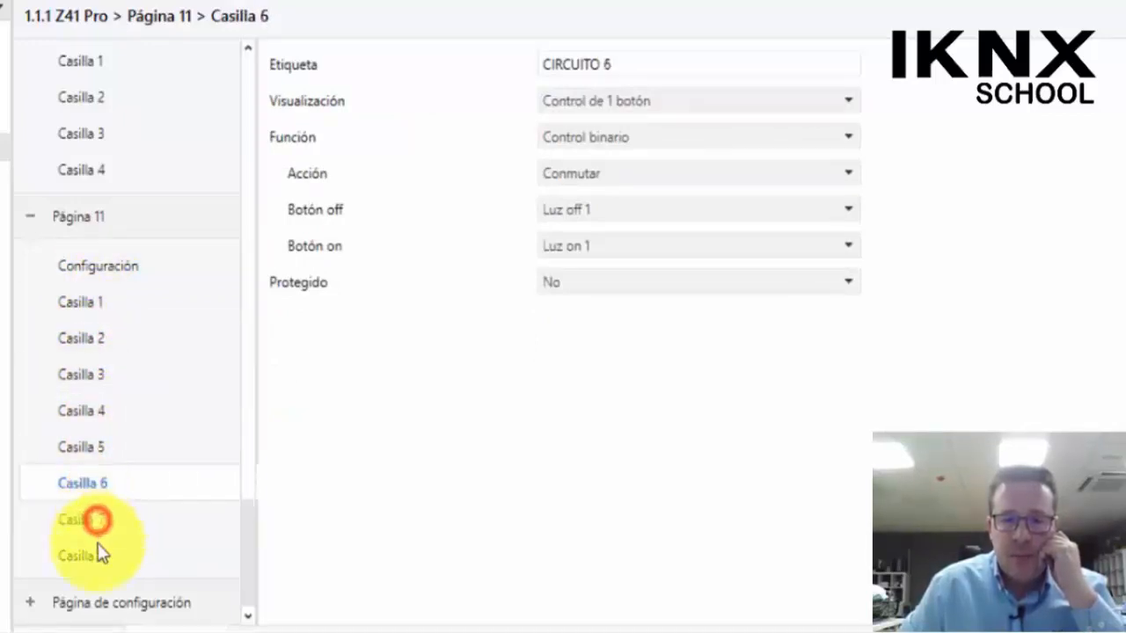
click(94, 558)
click(88, 518)
click(90, 483)
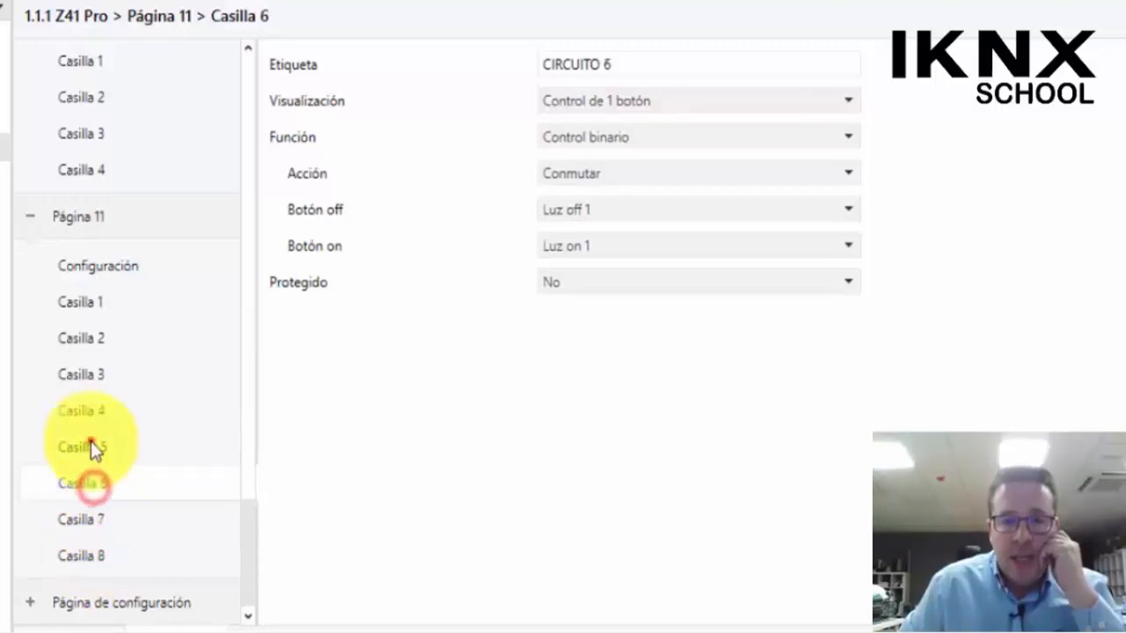
click(87, 442)
click(101, 410)
click(112, 377)
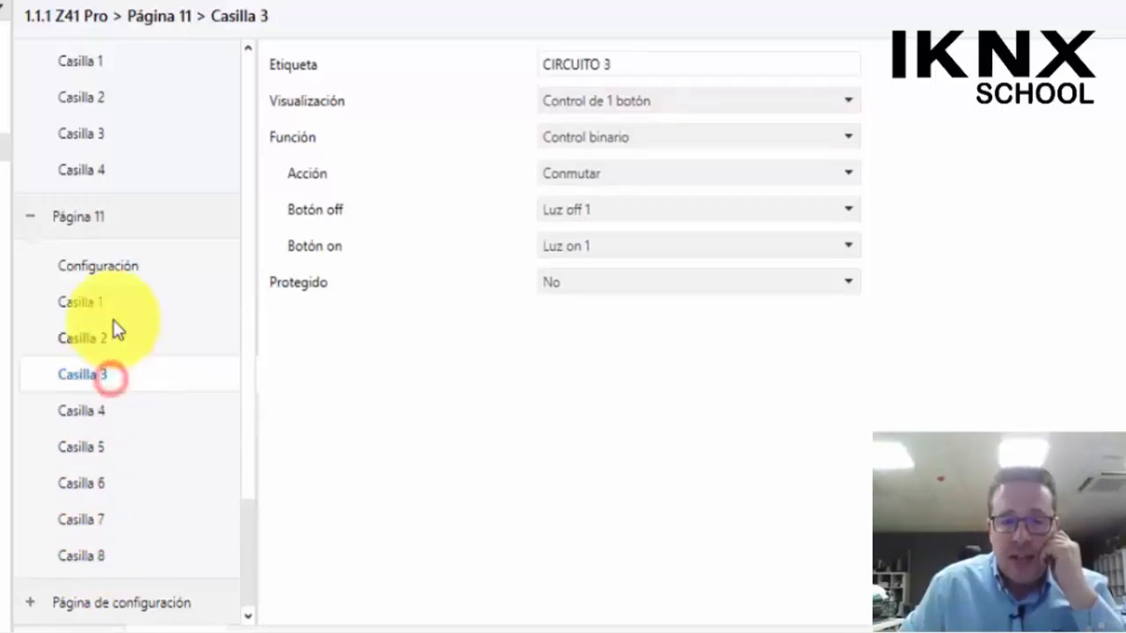
click(114, 308)
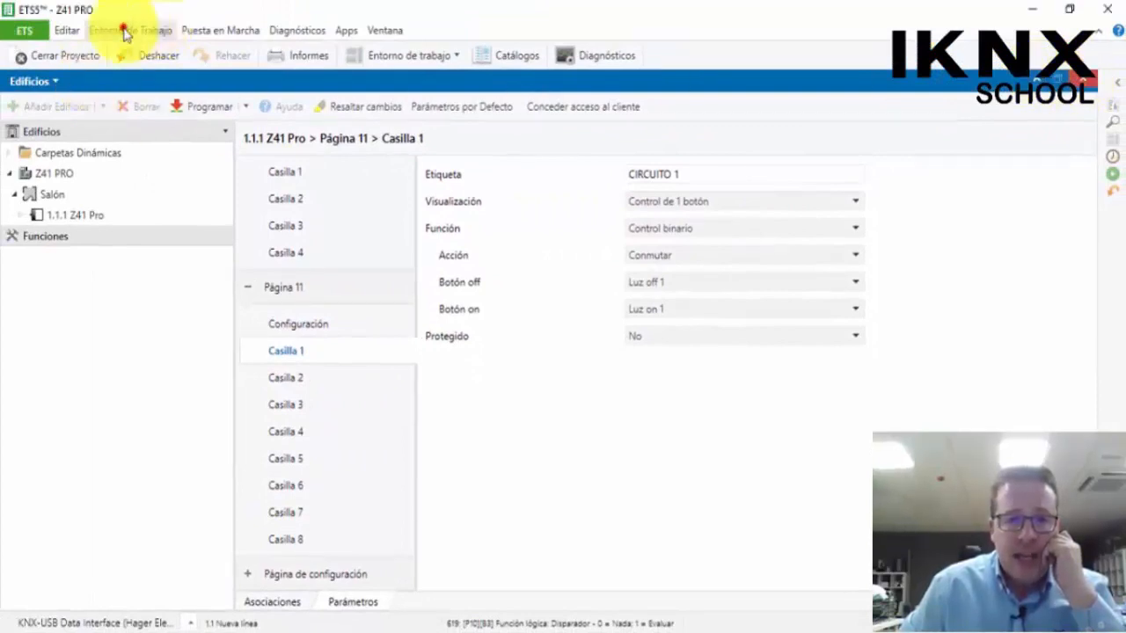
Open a new Direcciones de Grupo panel beside the building view and widen its tree so the full address names fit
click(126, 31)
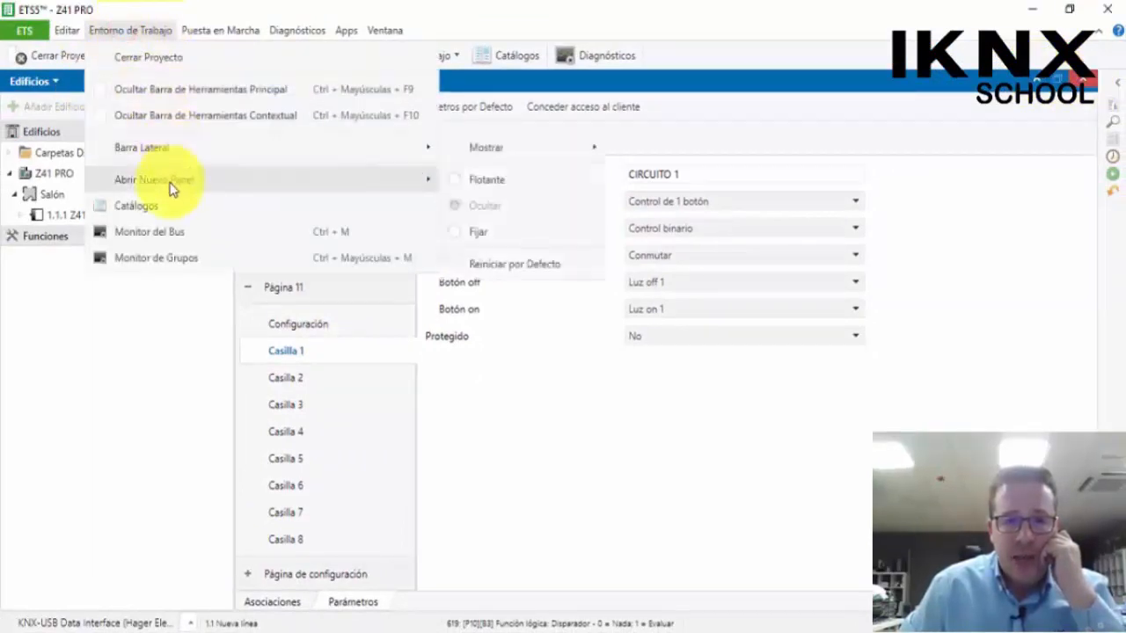
mouse_move(314, 172)
click(497, 210)
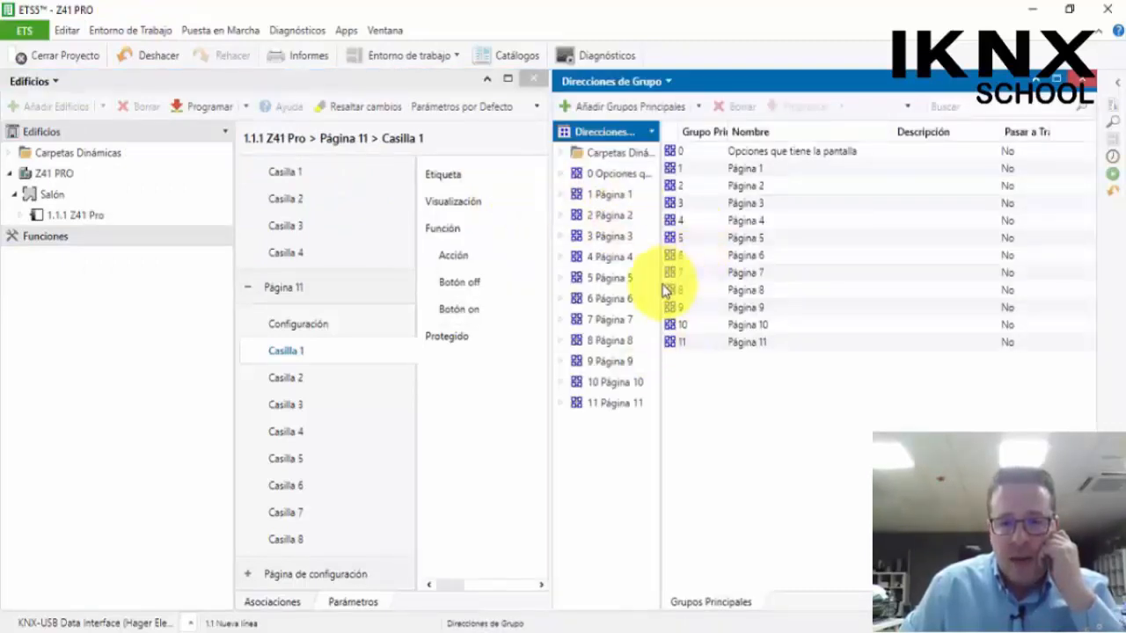
drag(660, 284, 890, 264)
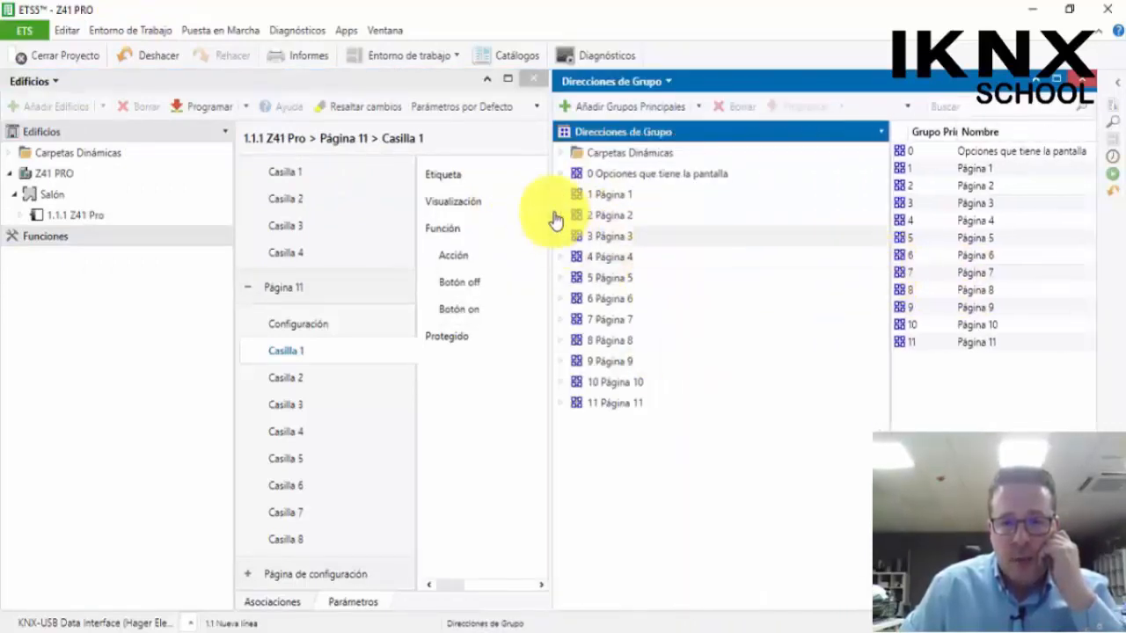
Compare the group addresses under 1/0 Página 1 with the device's Página 1 objects, checking the object linked to 1/0/27
click(559, 194)
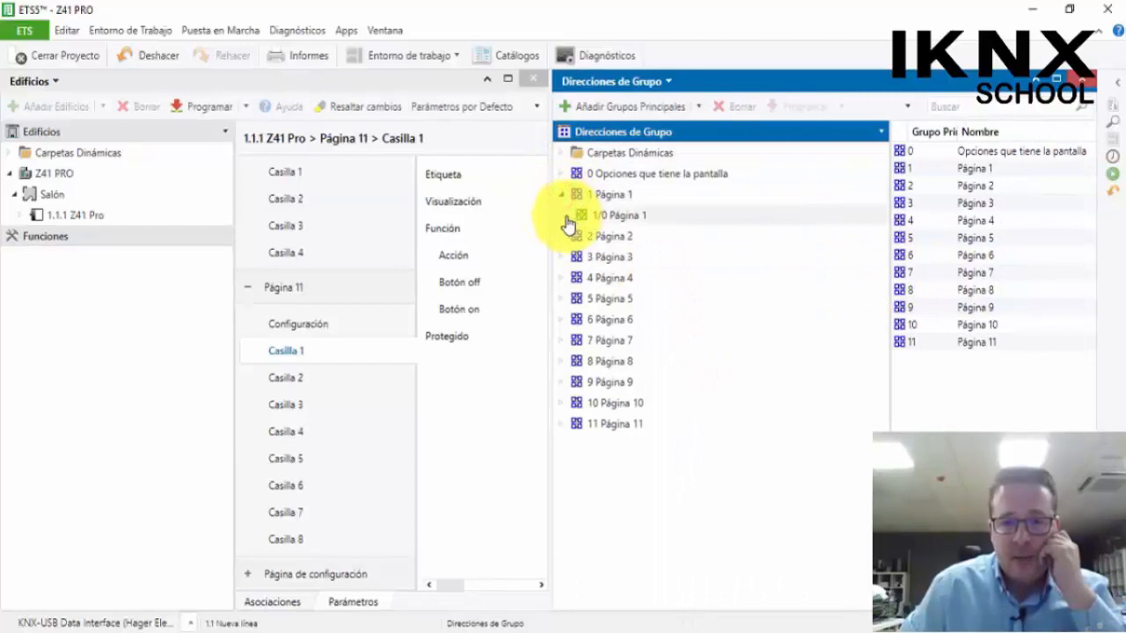
click(567, 217)
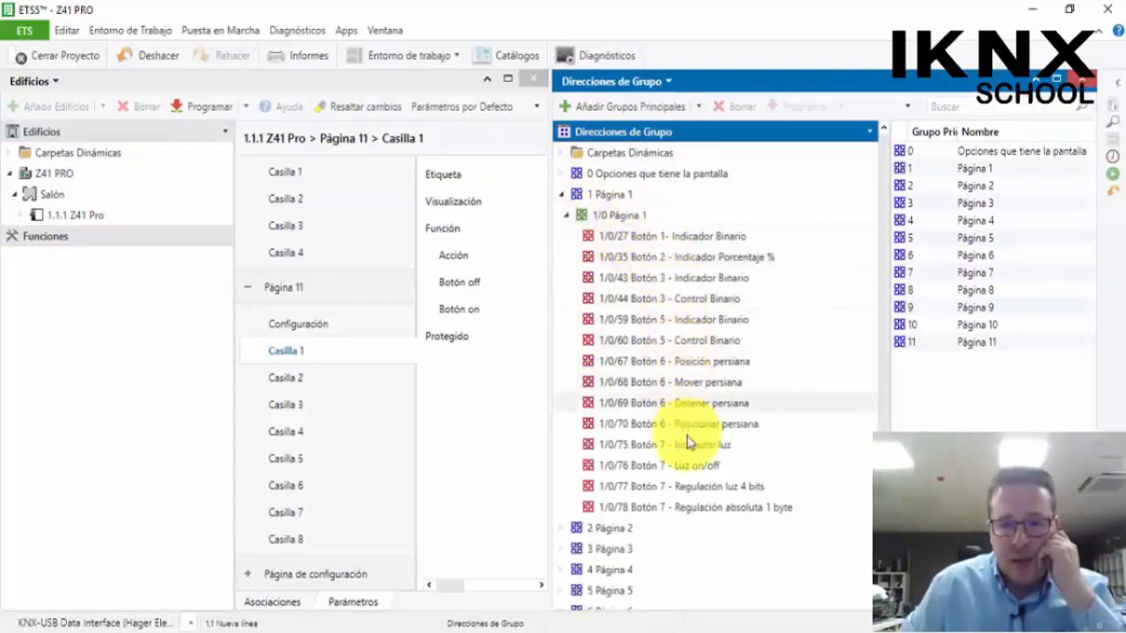
click(20, 217)
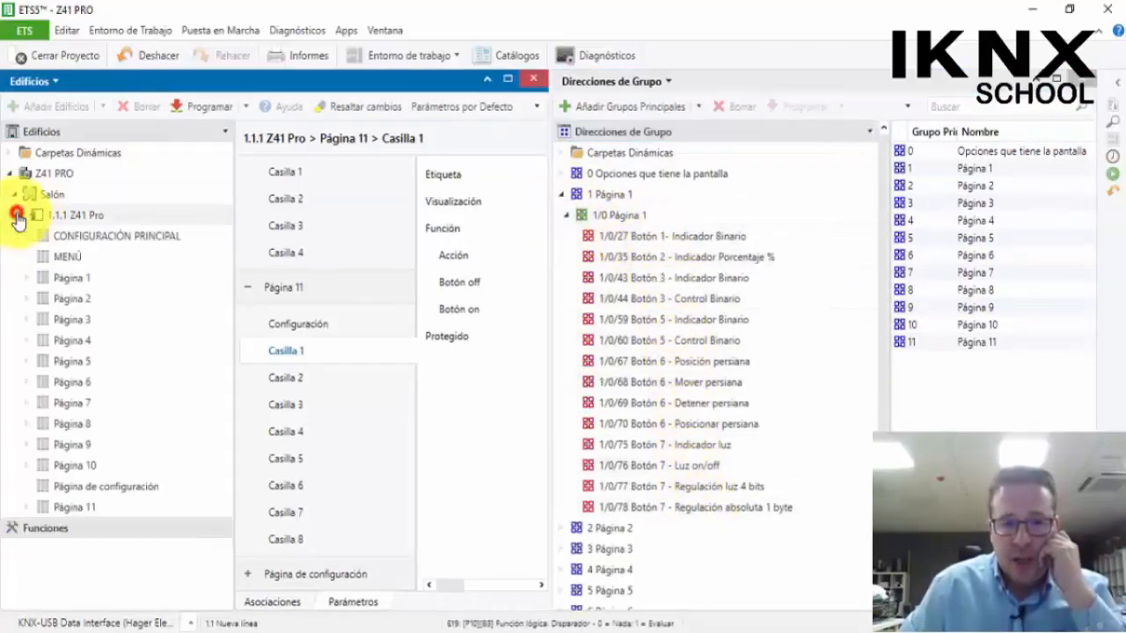
click(24, 278)
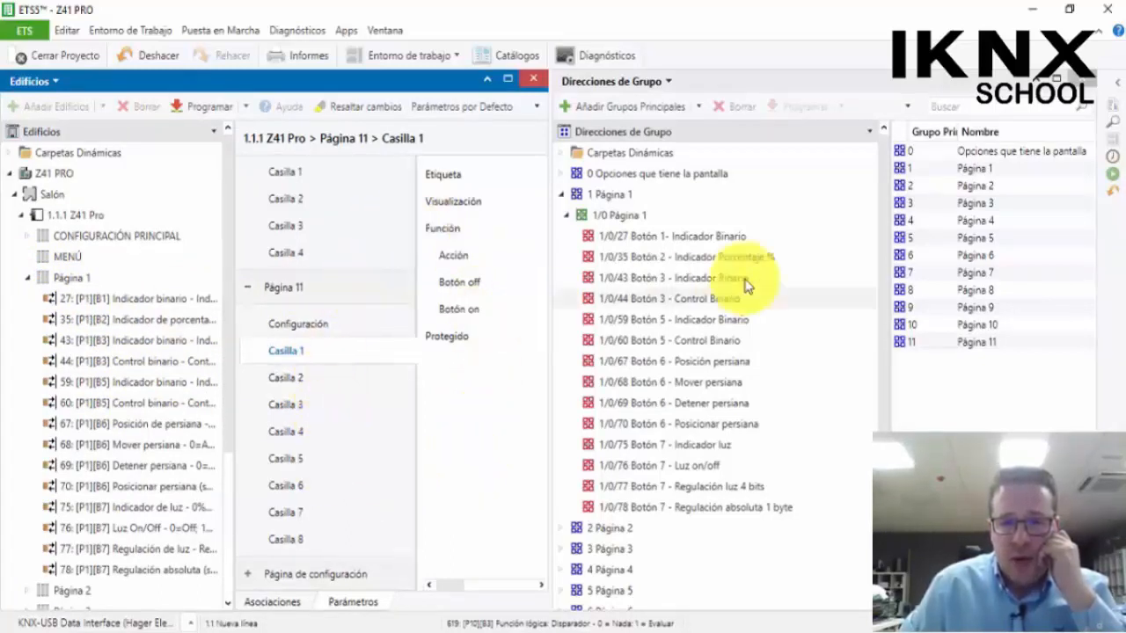
click(744, 237)
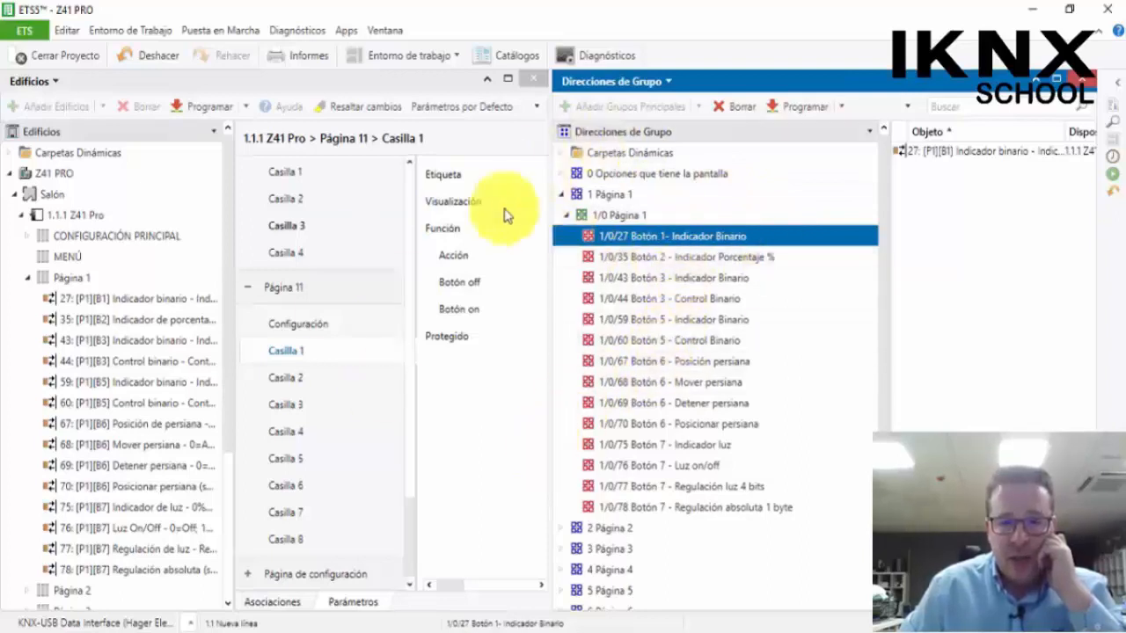
click(499, 419)
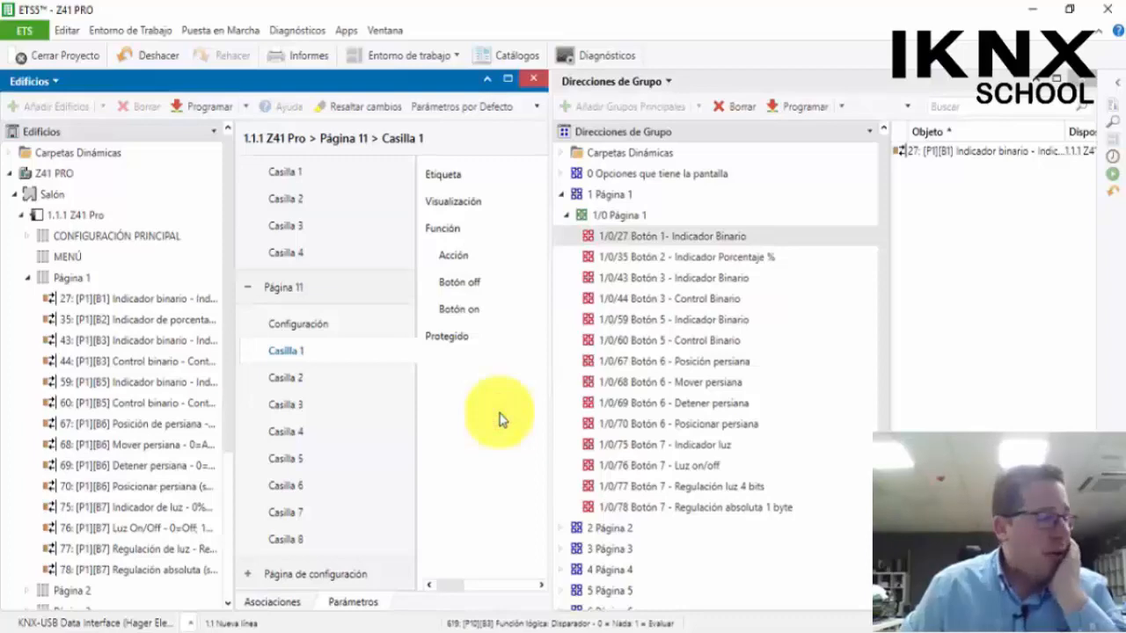